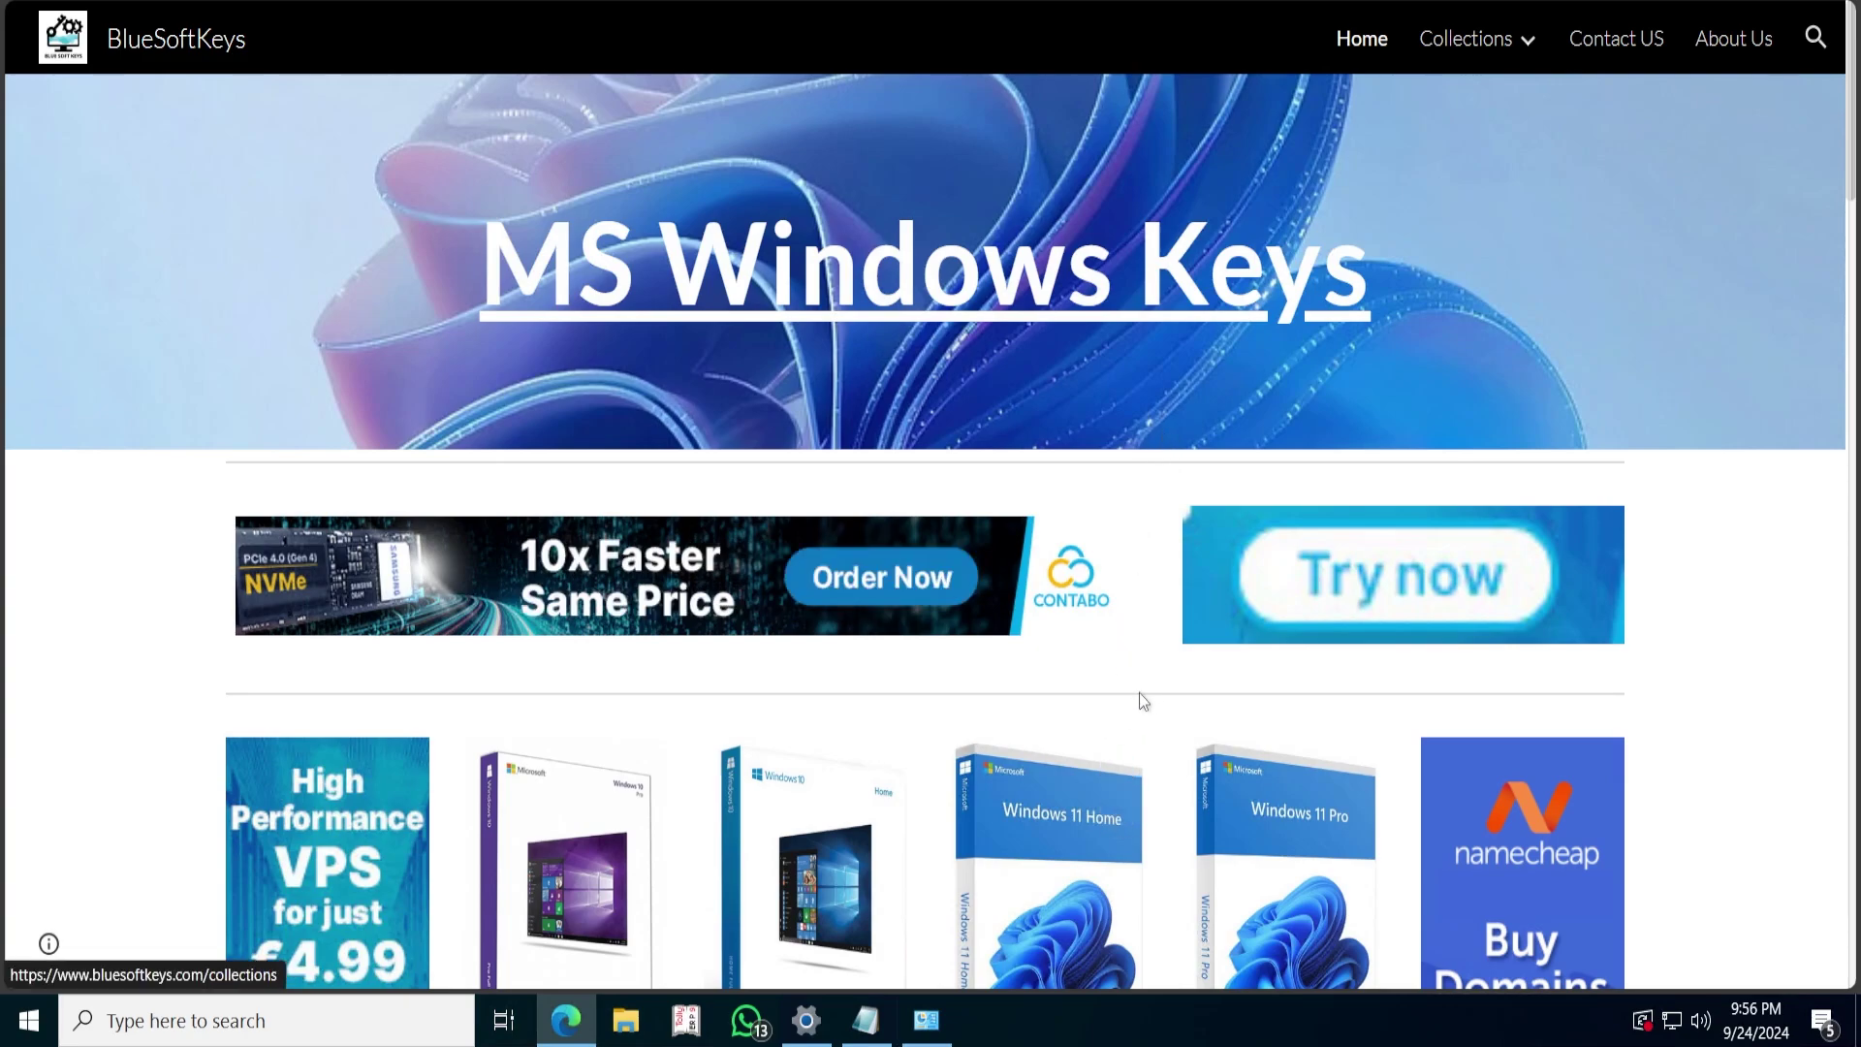
- Go to the All Collections page of the BlueSoftKeys site and open its Files collection
scroll(1089, 742, "down", 1)
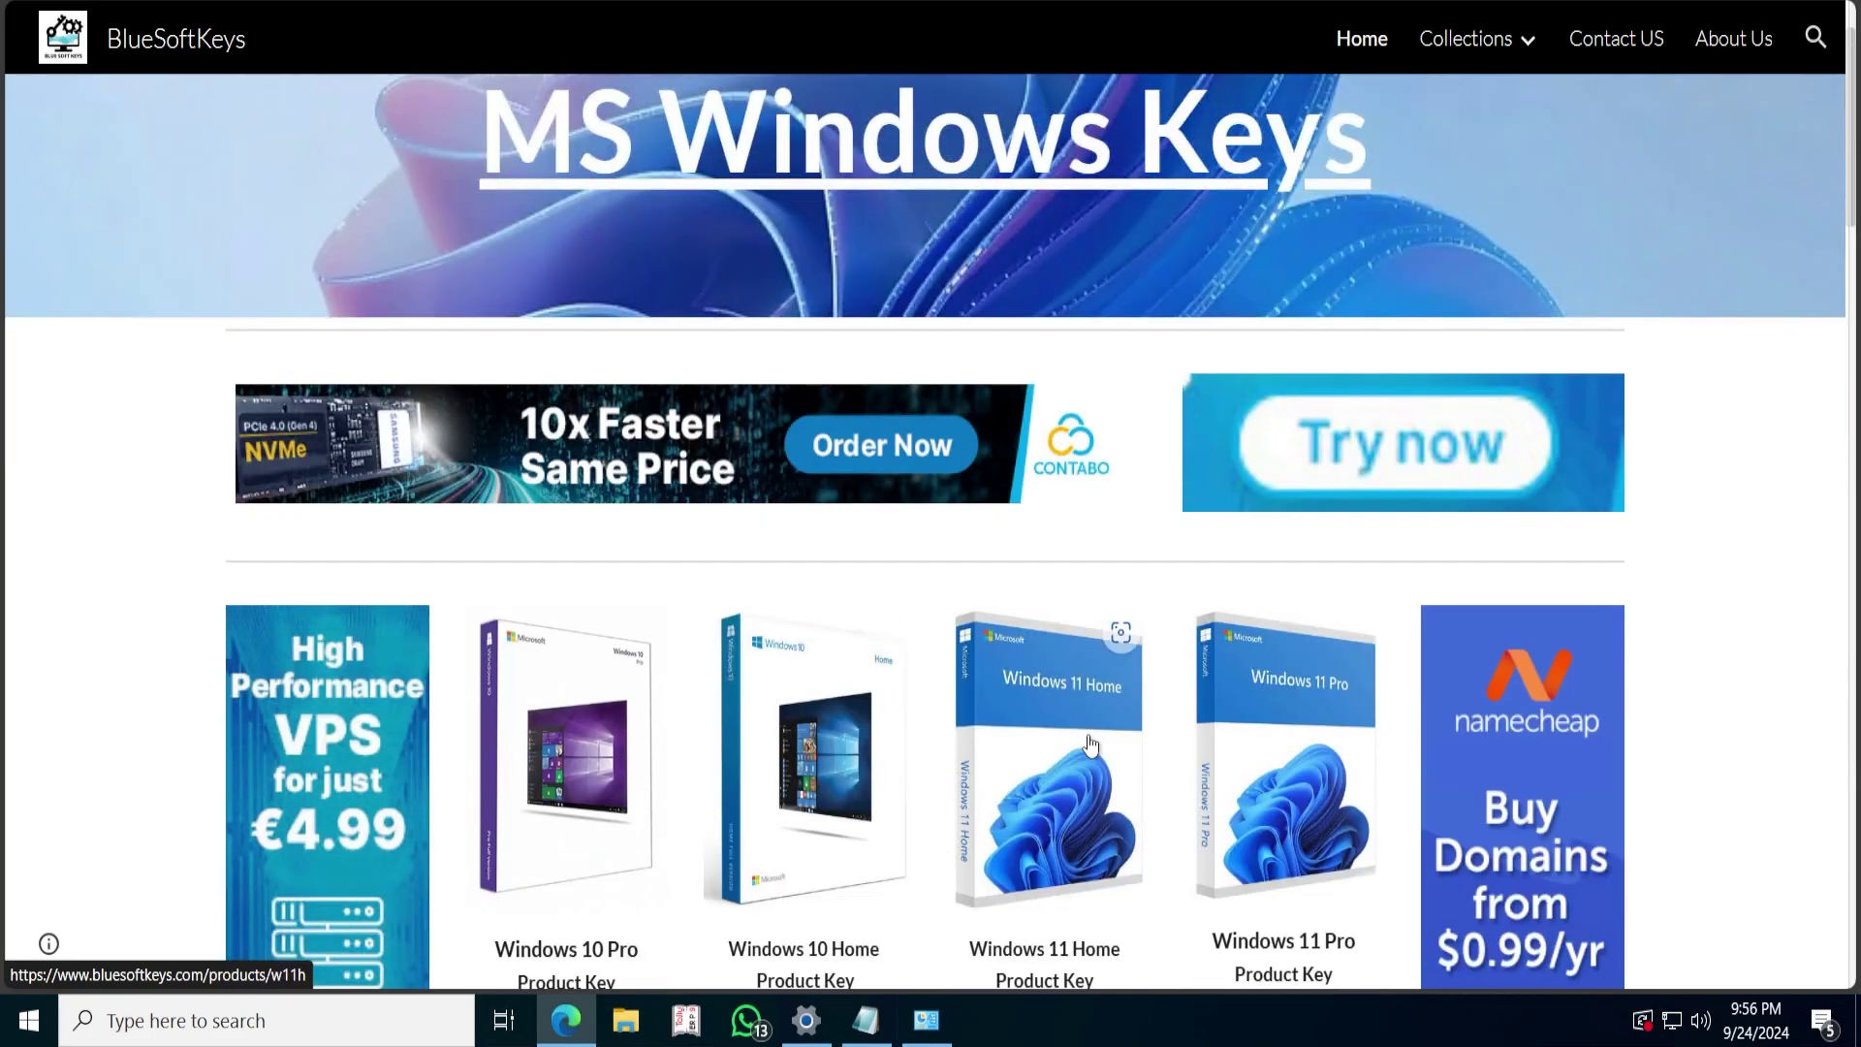
scroll(1090, 741, "down", 1)
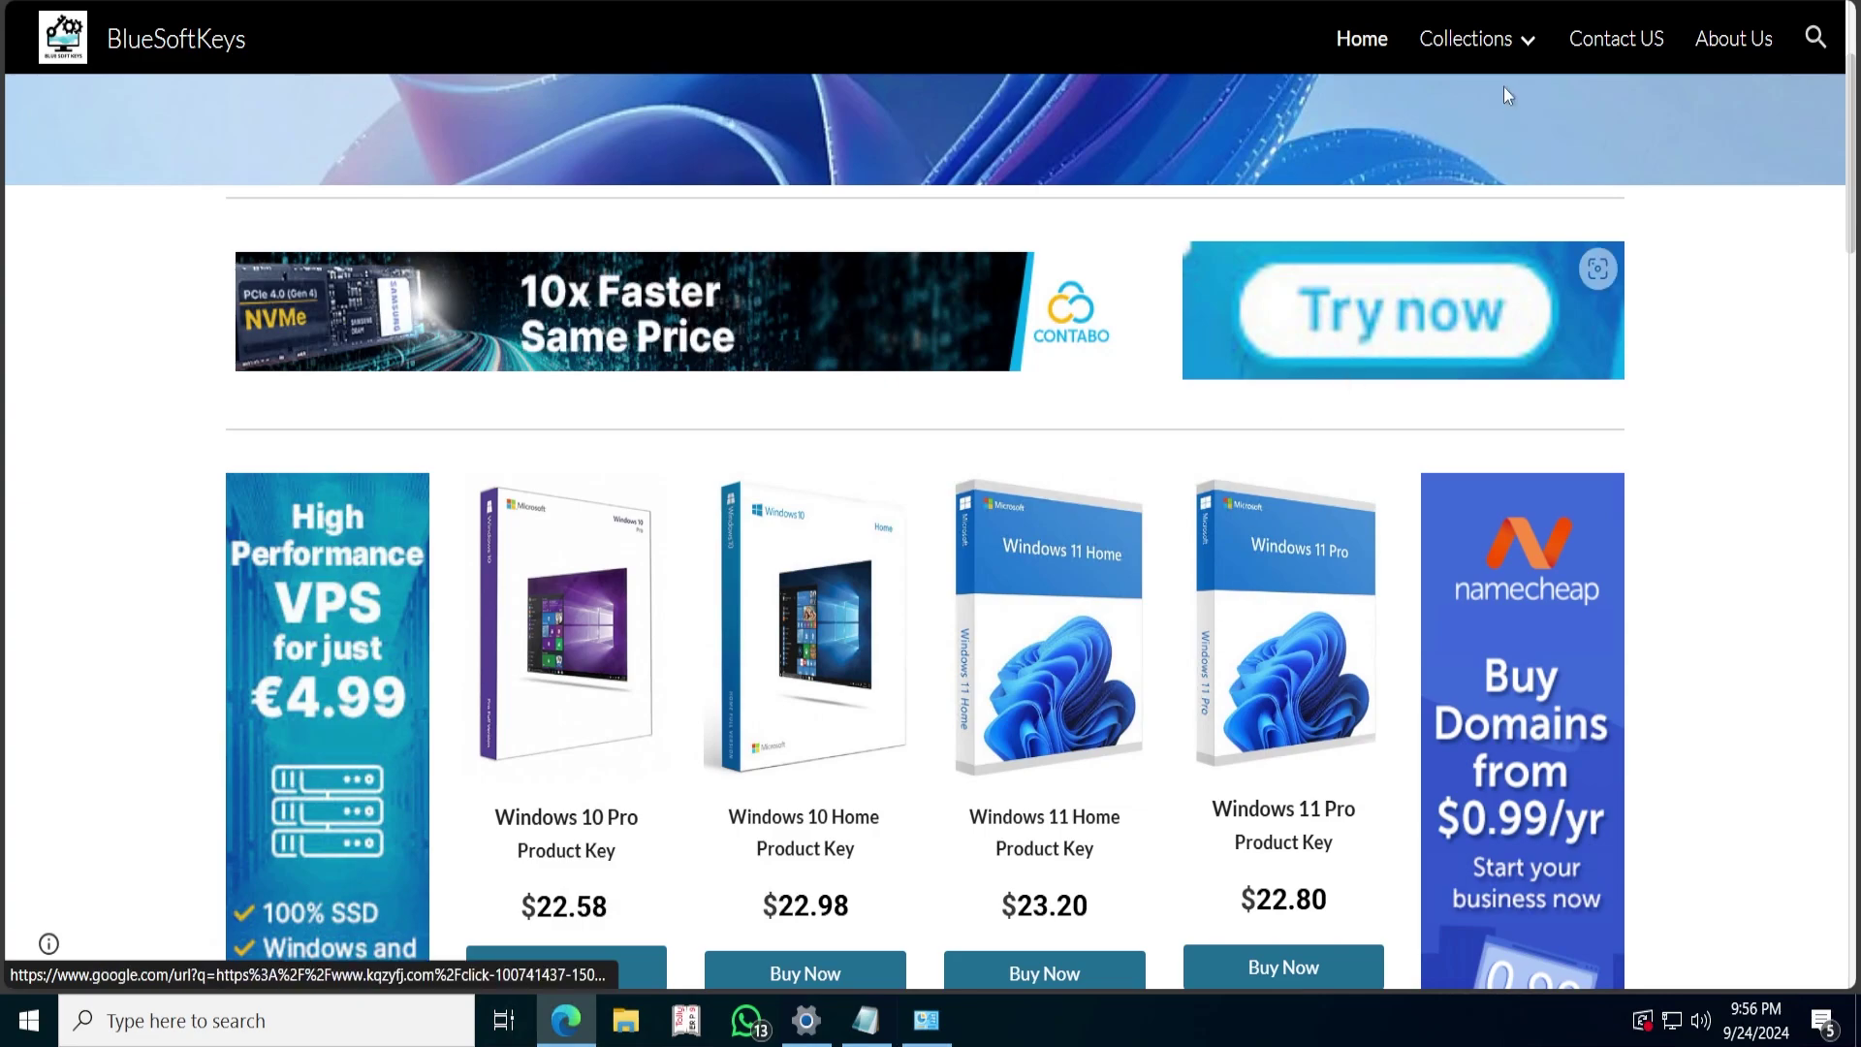
mouse_move(1495, 56)
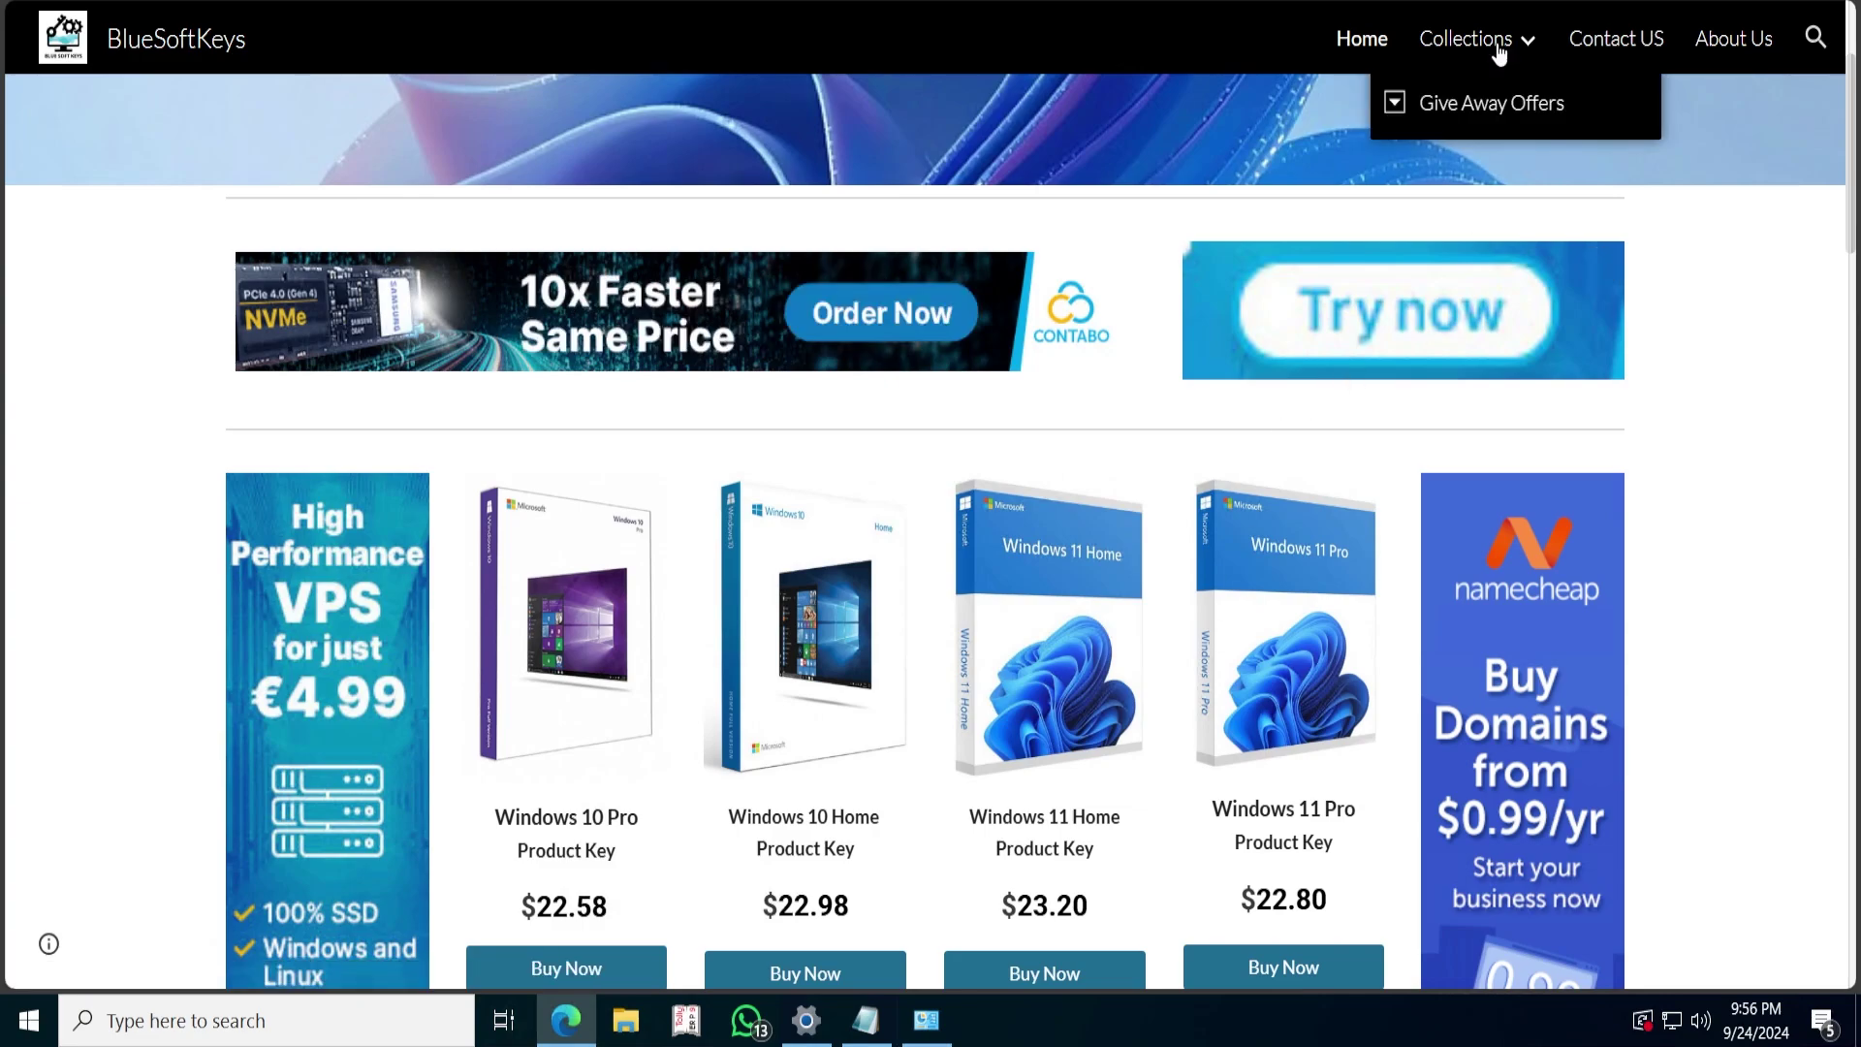
left_click(1498, 53)
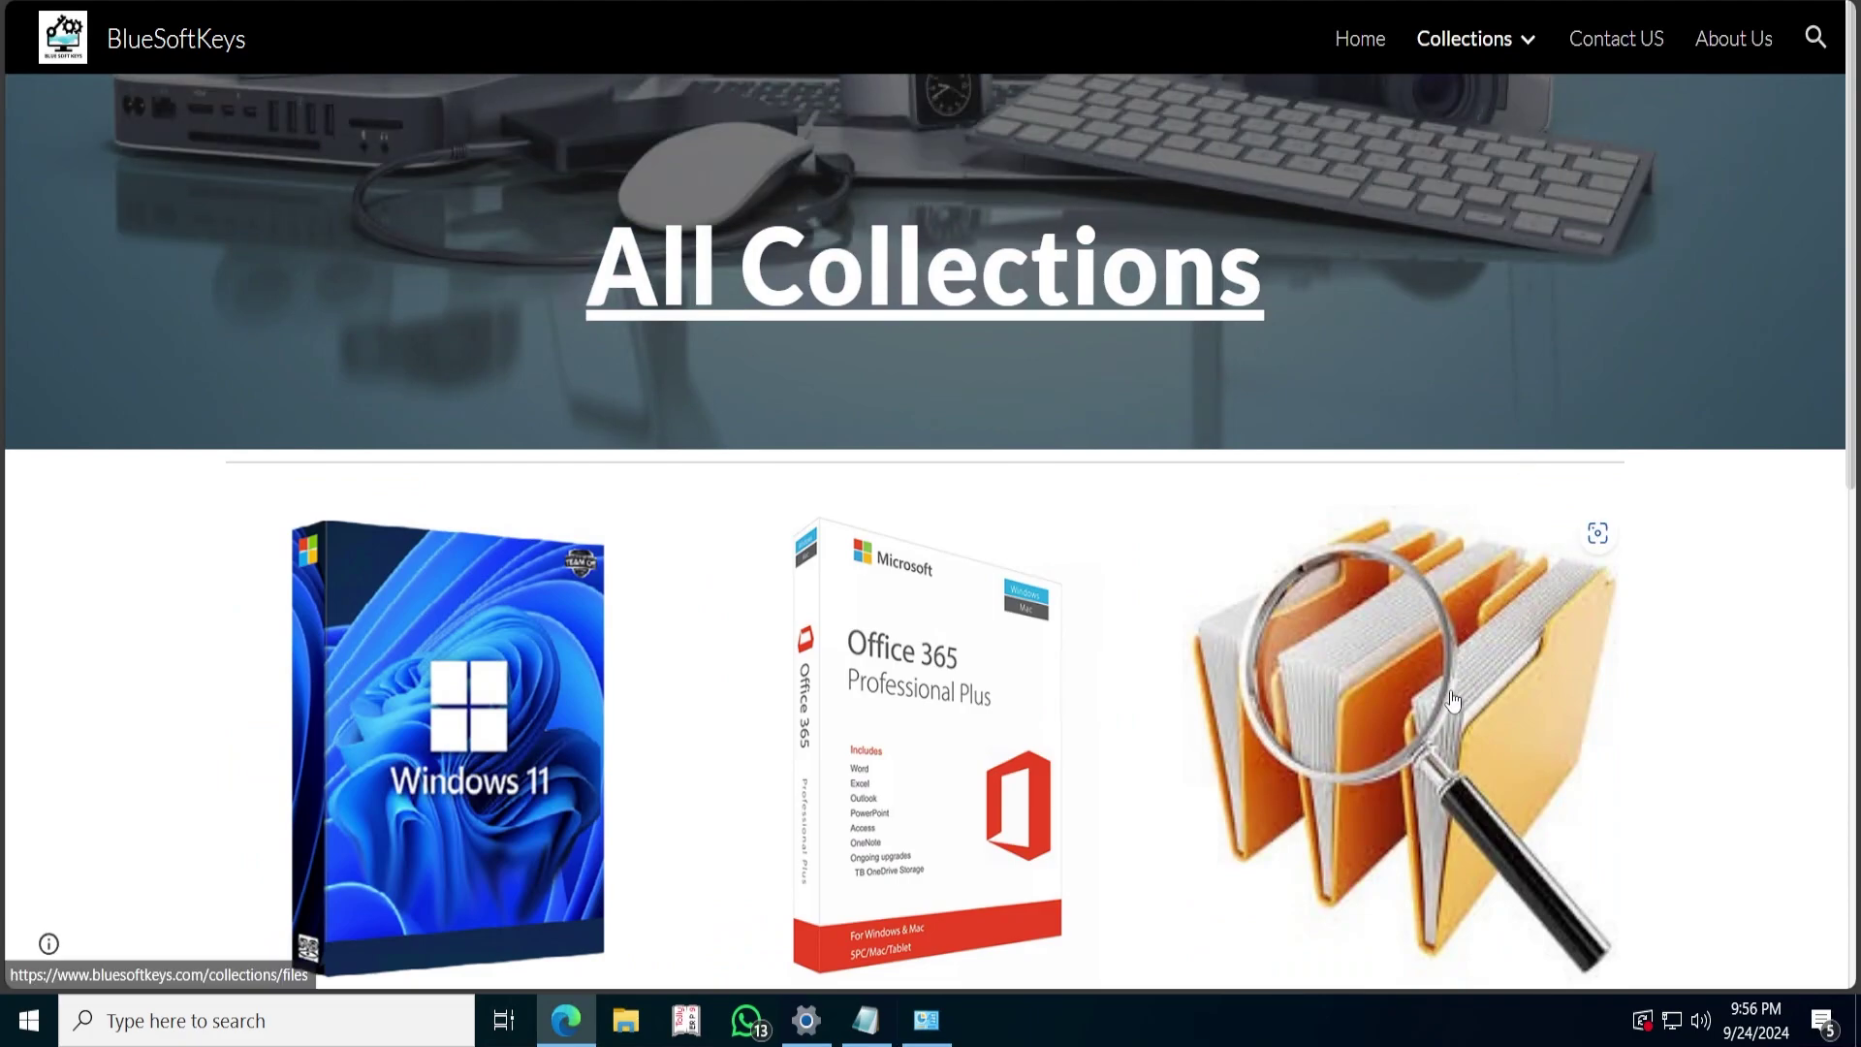
left_click(1434, 713)
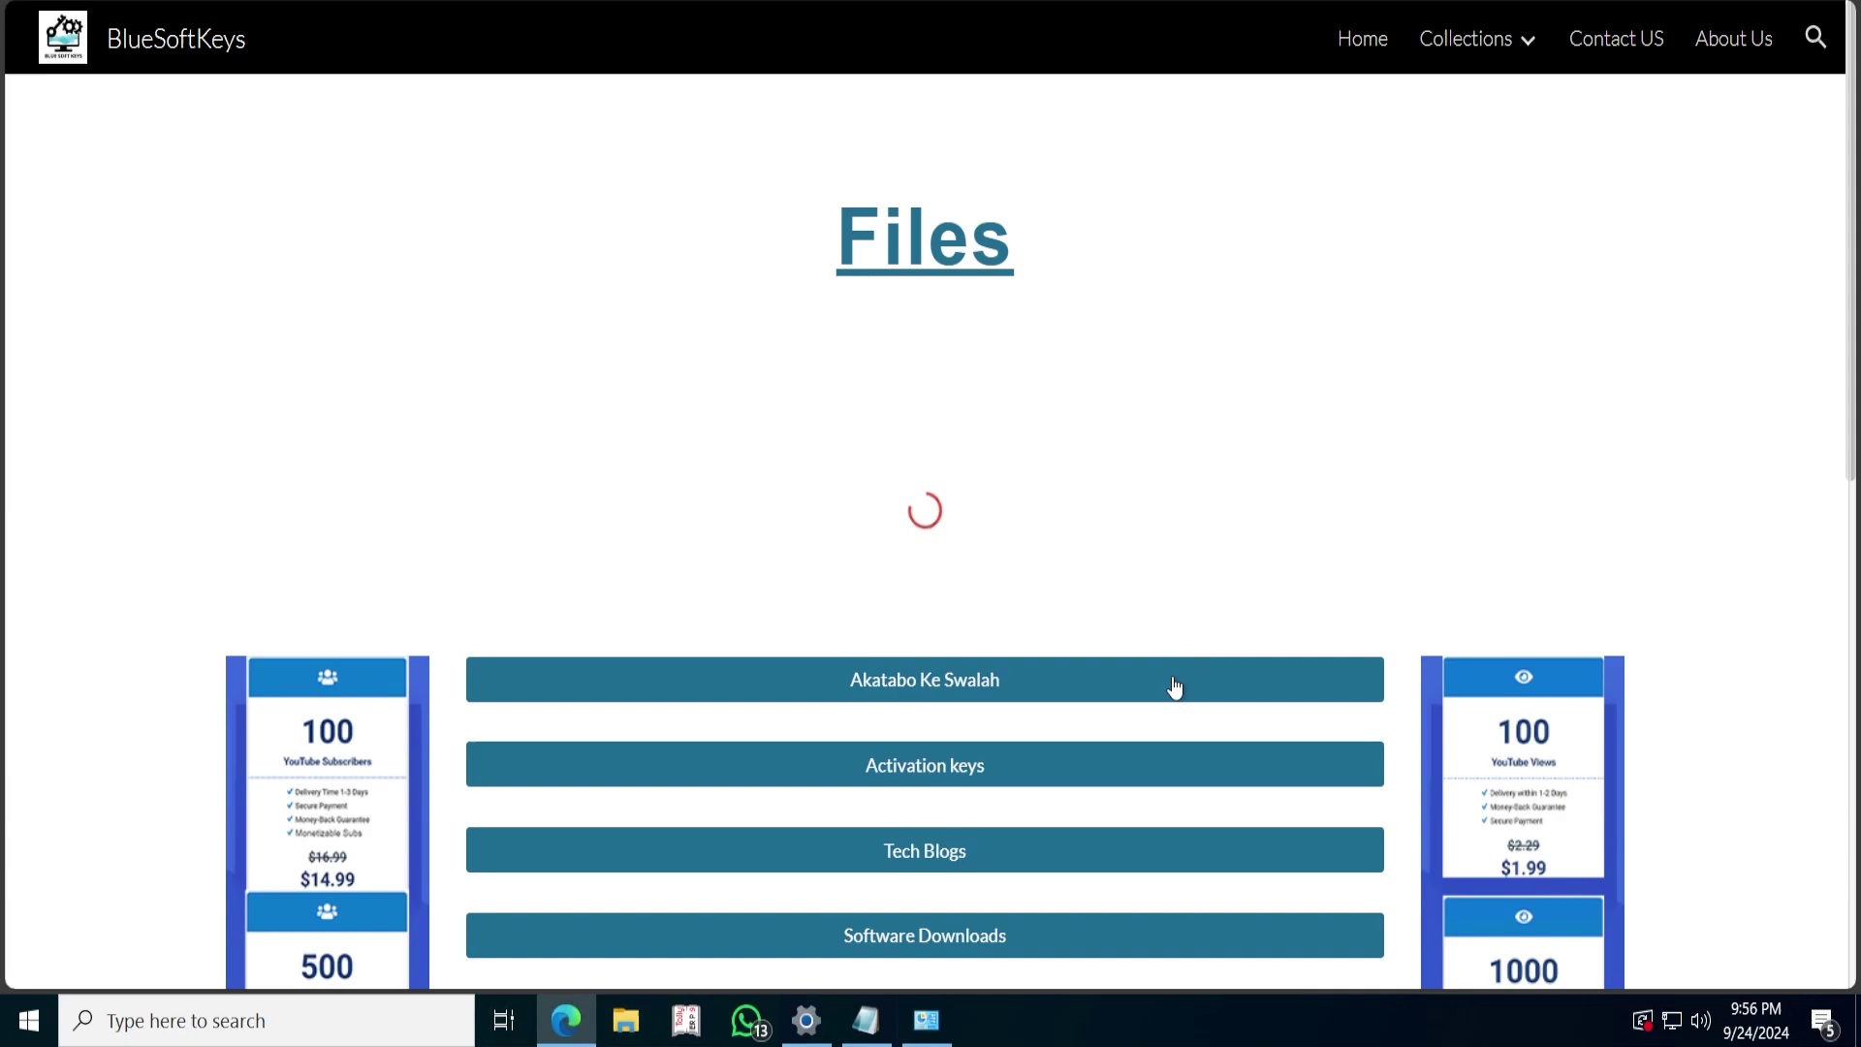
- Open the Script Installation Files page and go to its Winget page to show the listed commands
scroll(1172, 689, "down", 3)
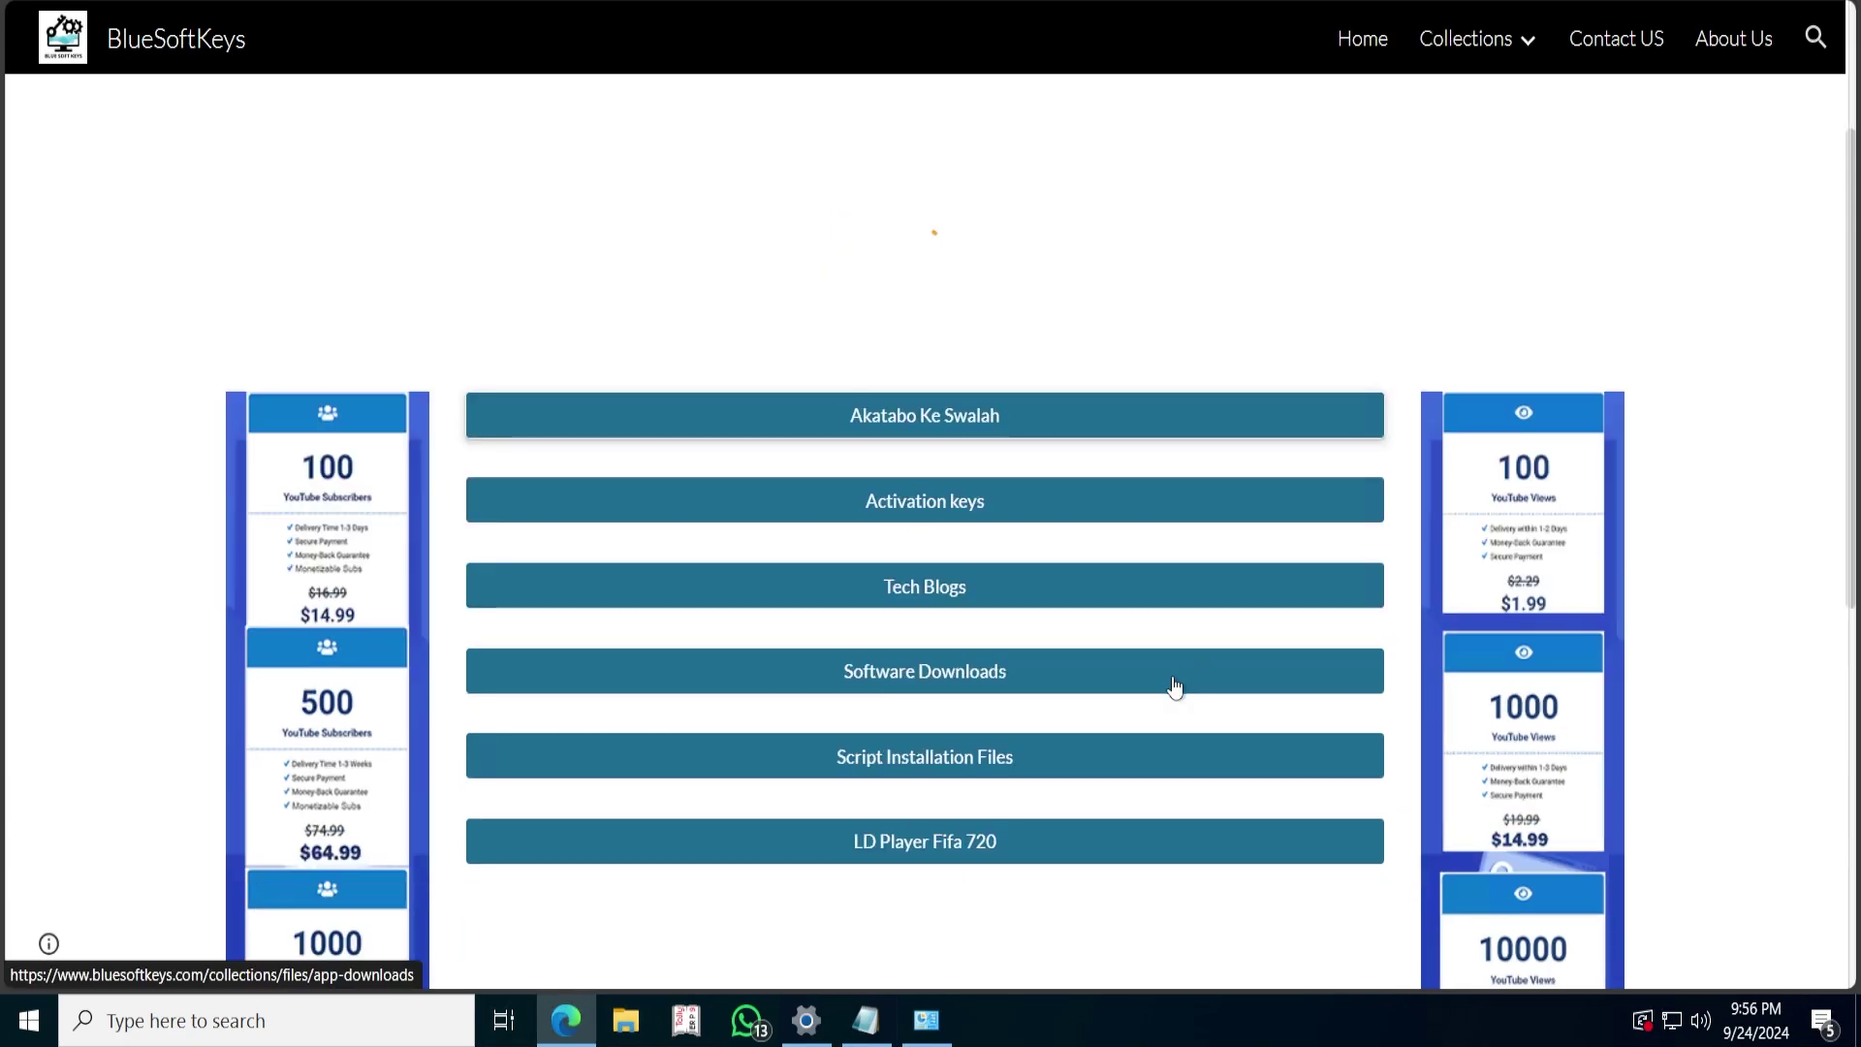
left_click(908, 769)
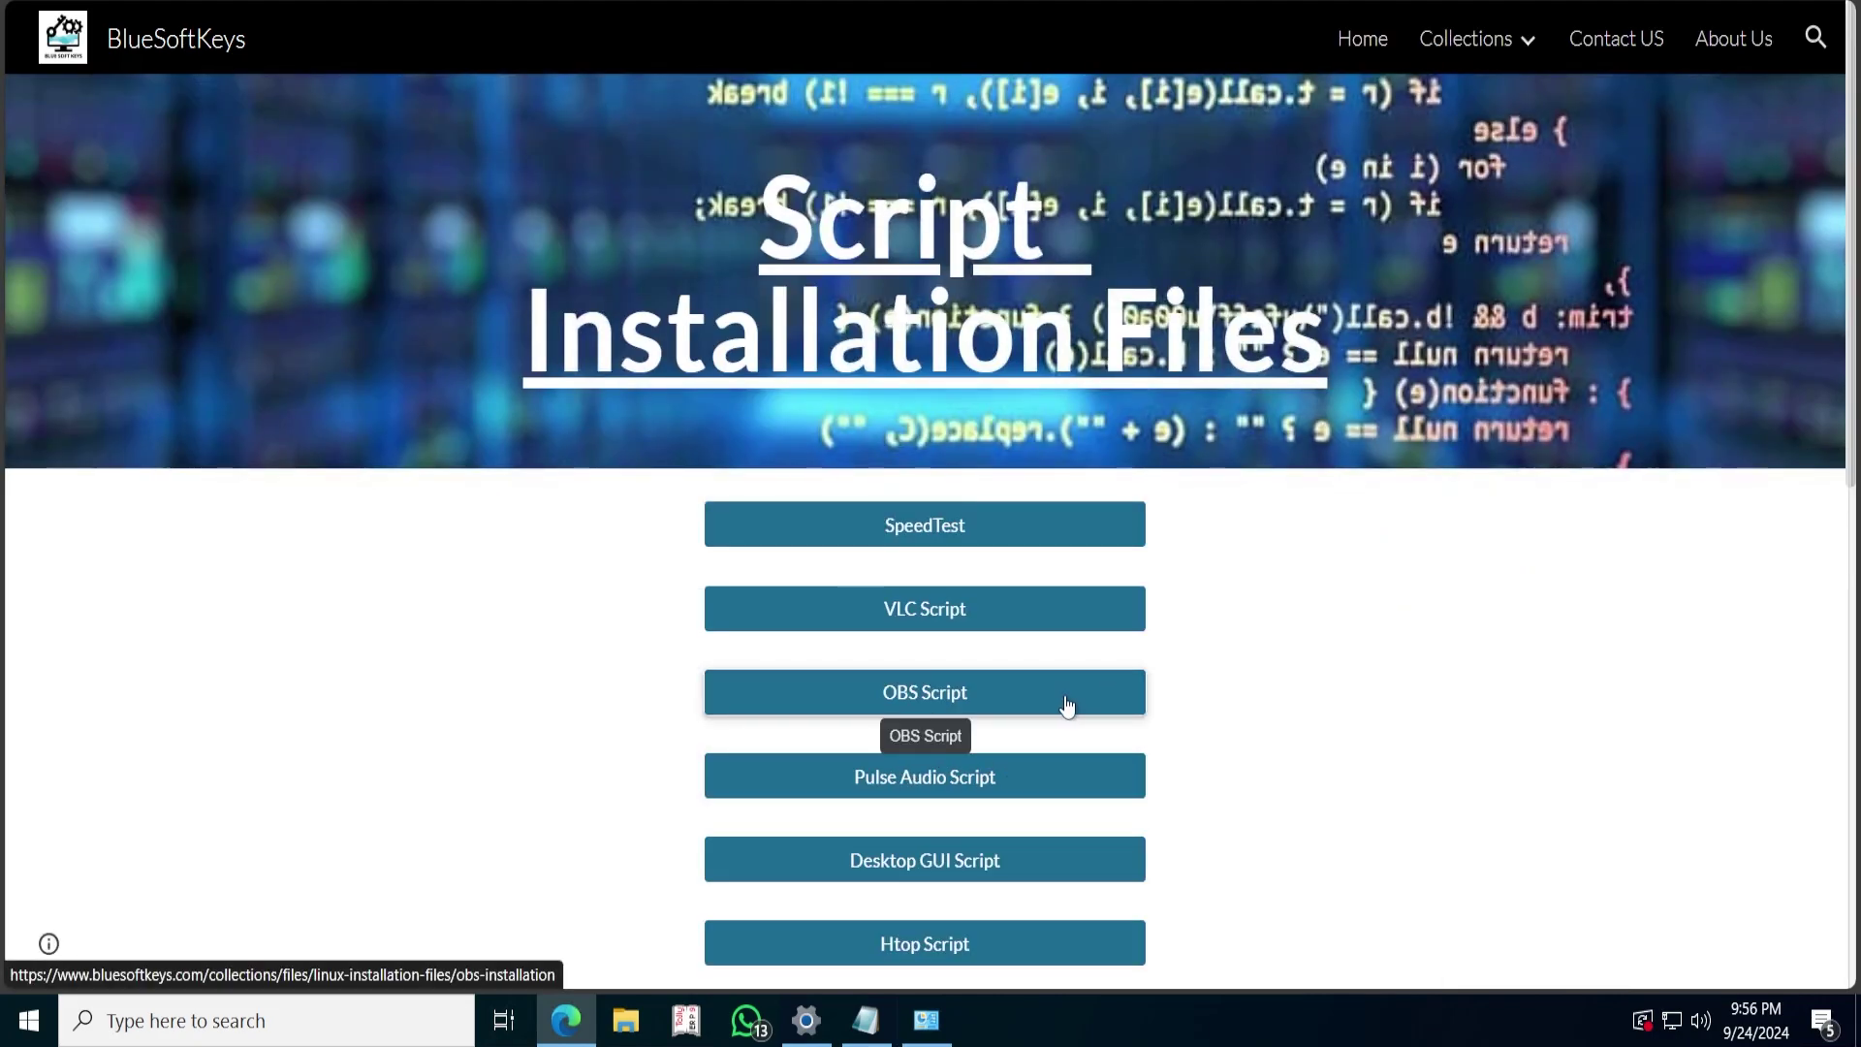
scroll(1066, 722, "down", 3)
scroll(1067, 724, "down", 7)
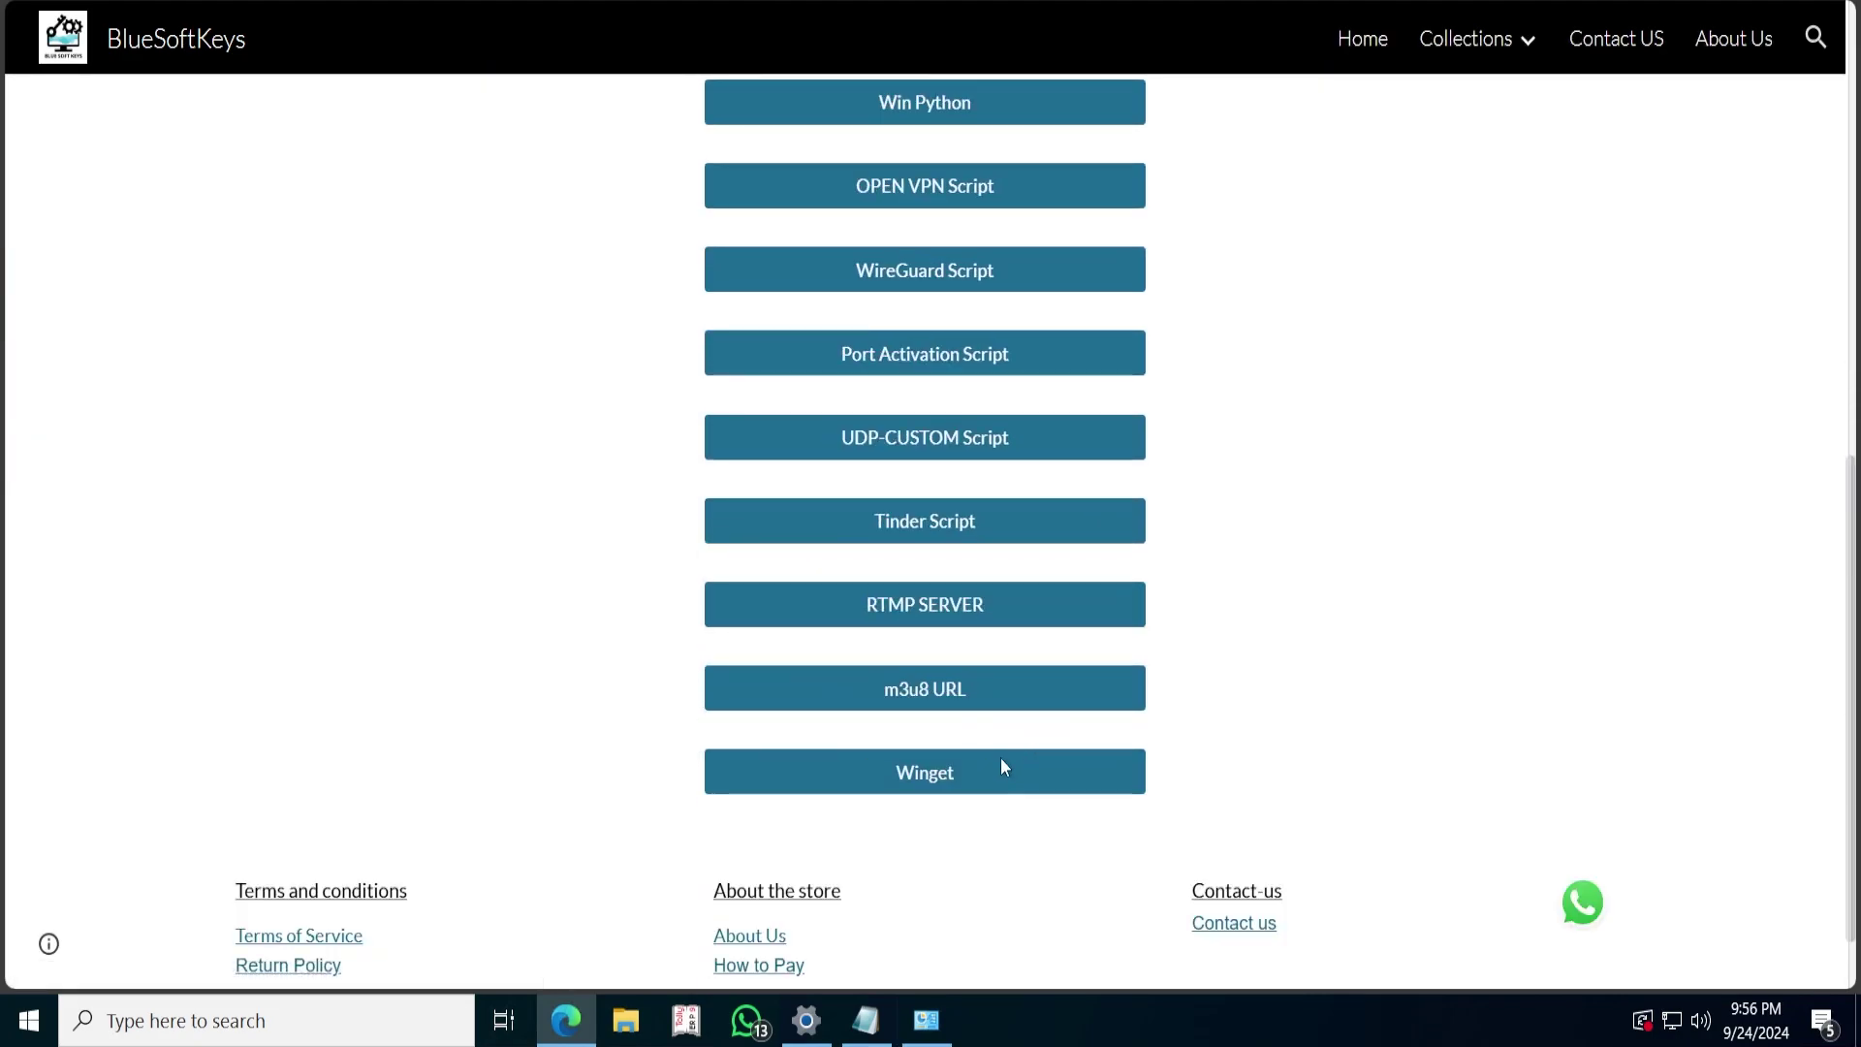
left_click(928, 780)
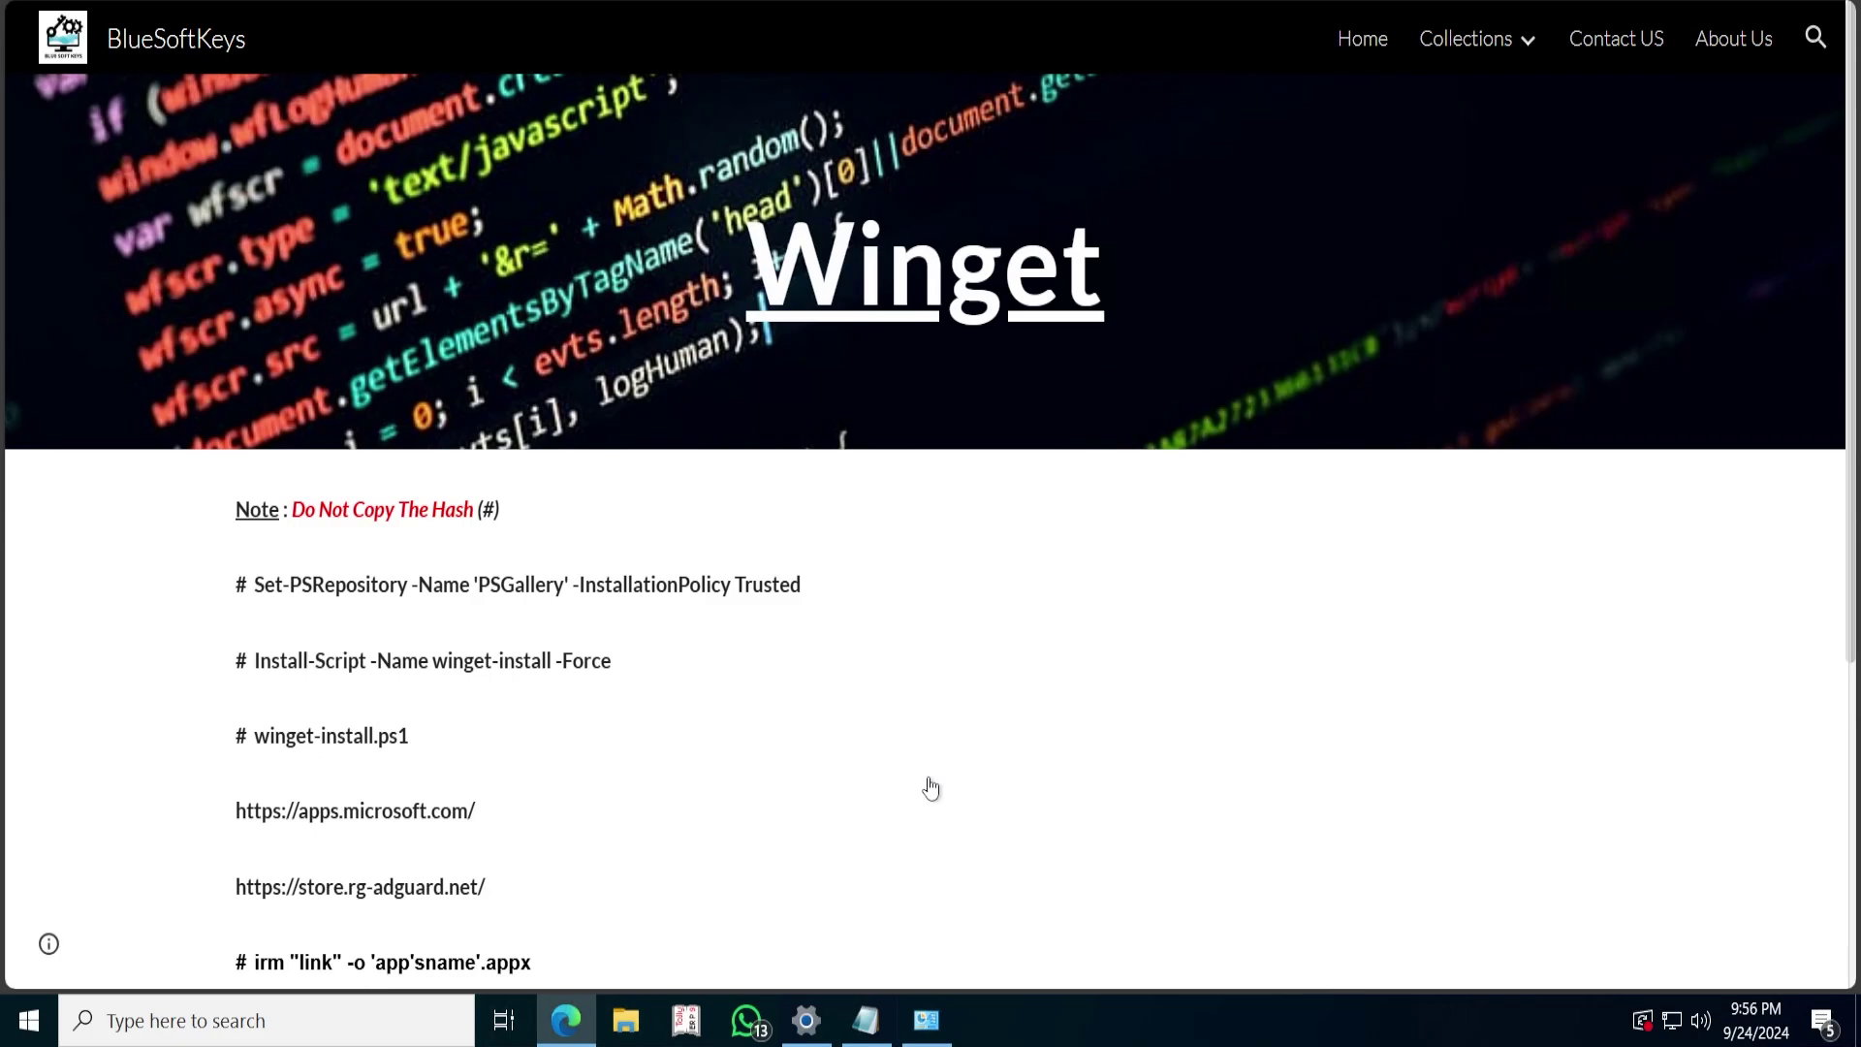
scroll(931, 787, "down", 1)
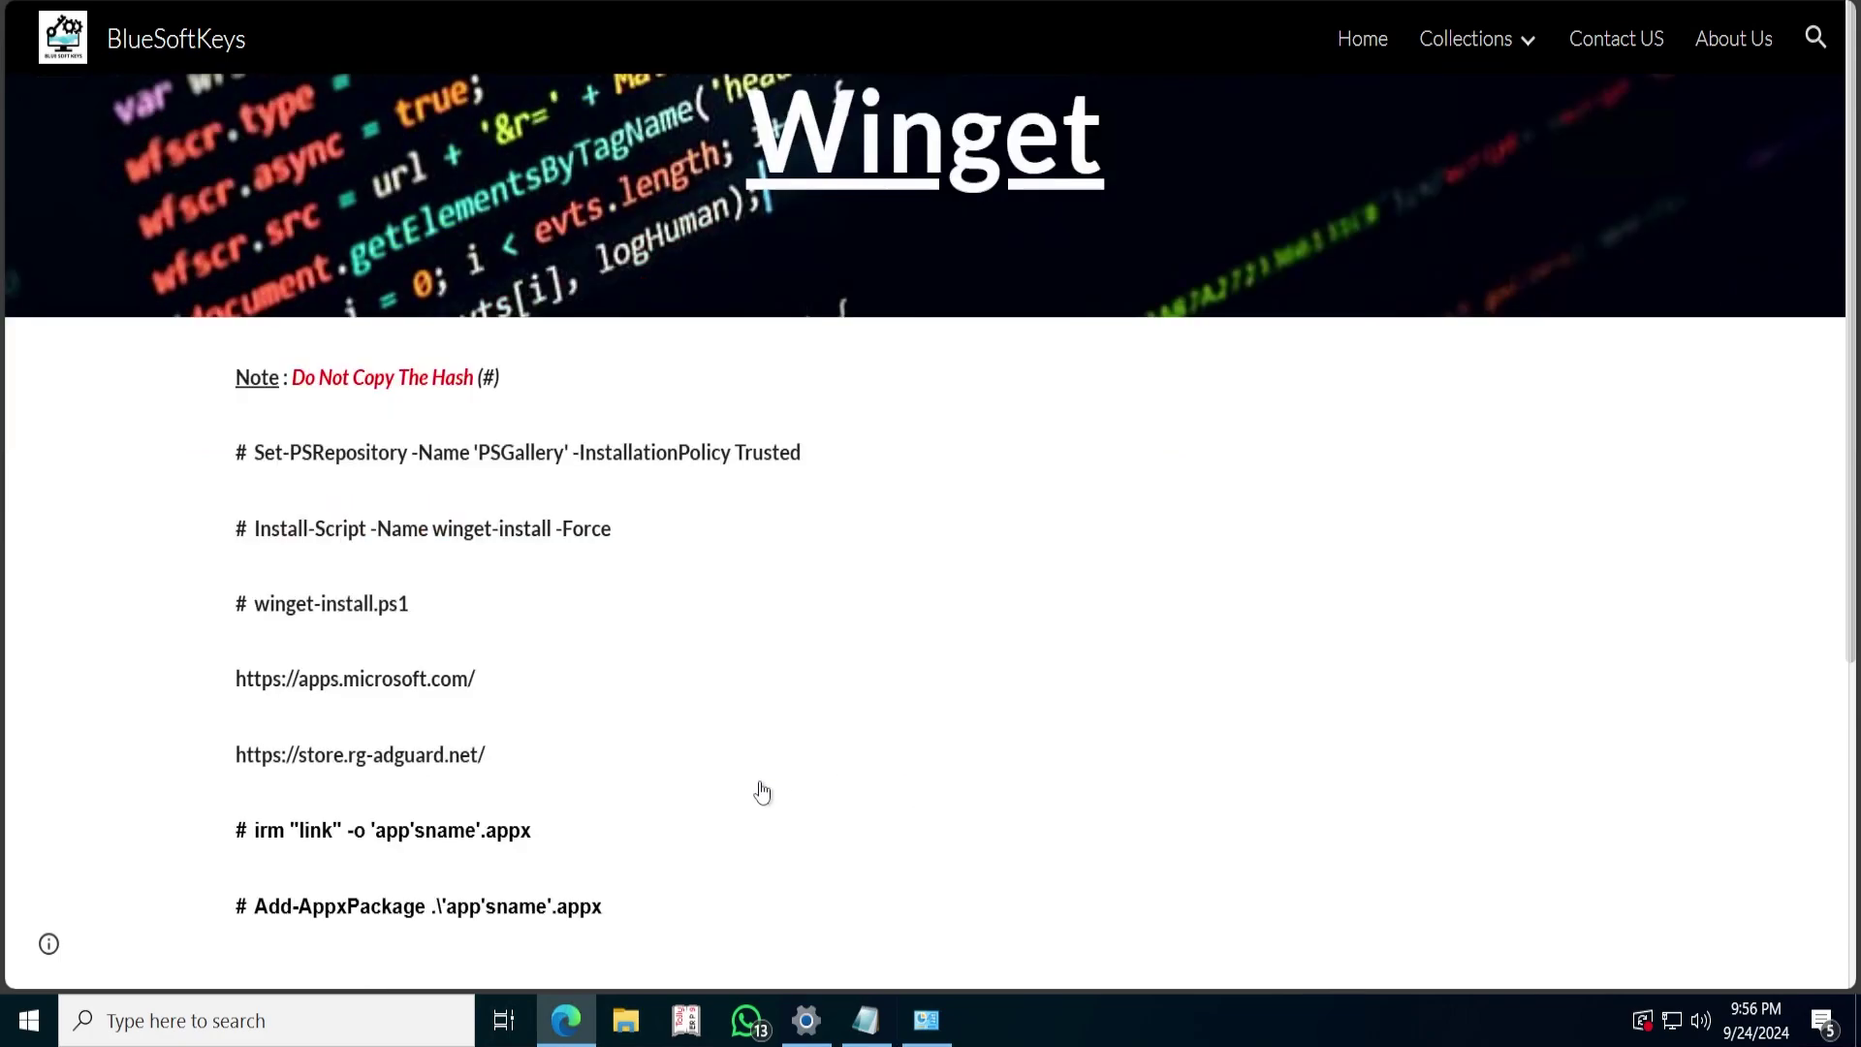
- Find Windows PowerShell with the search term "power" and run it as administrator, authorising it with the admin account password
left_click(34, 1030)
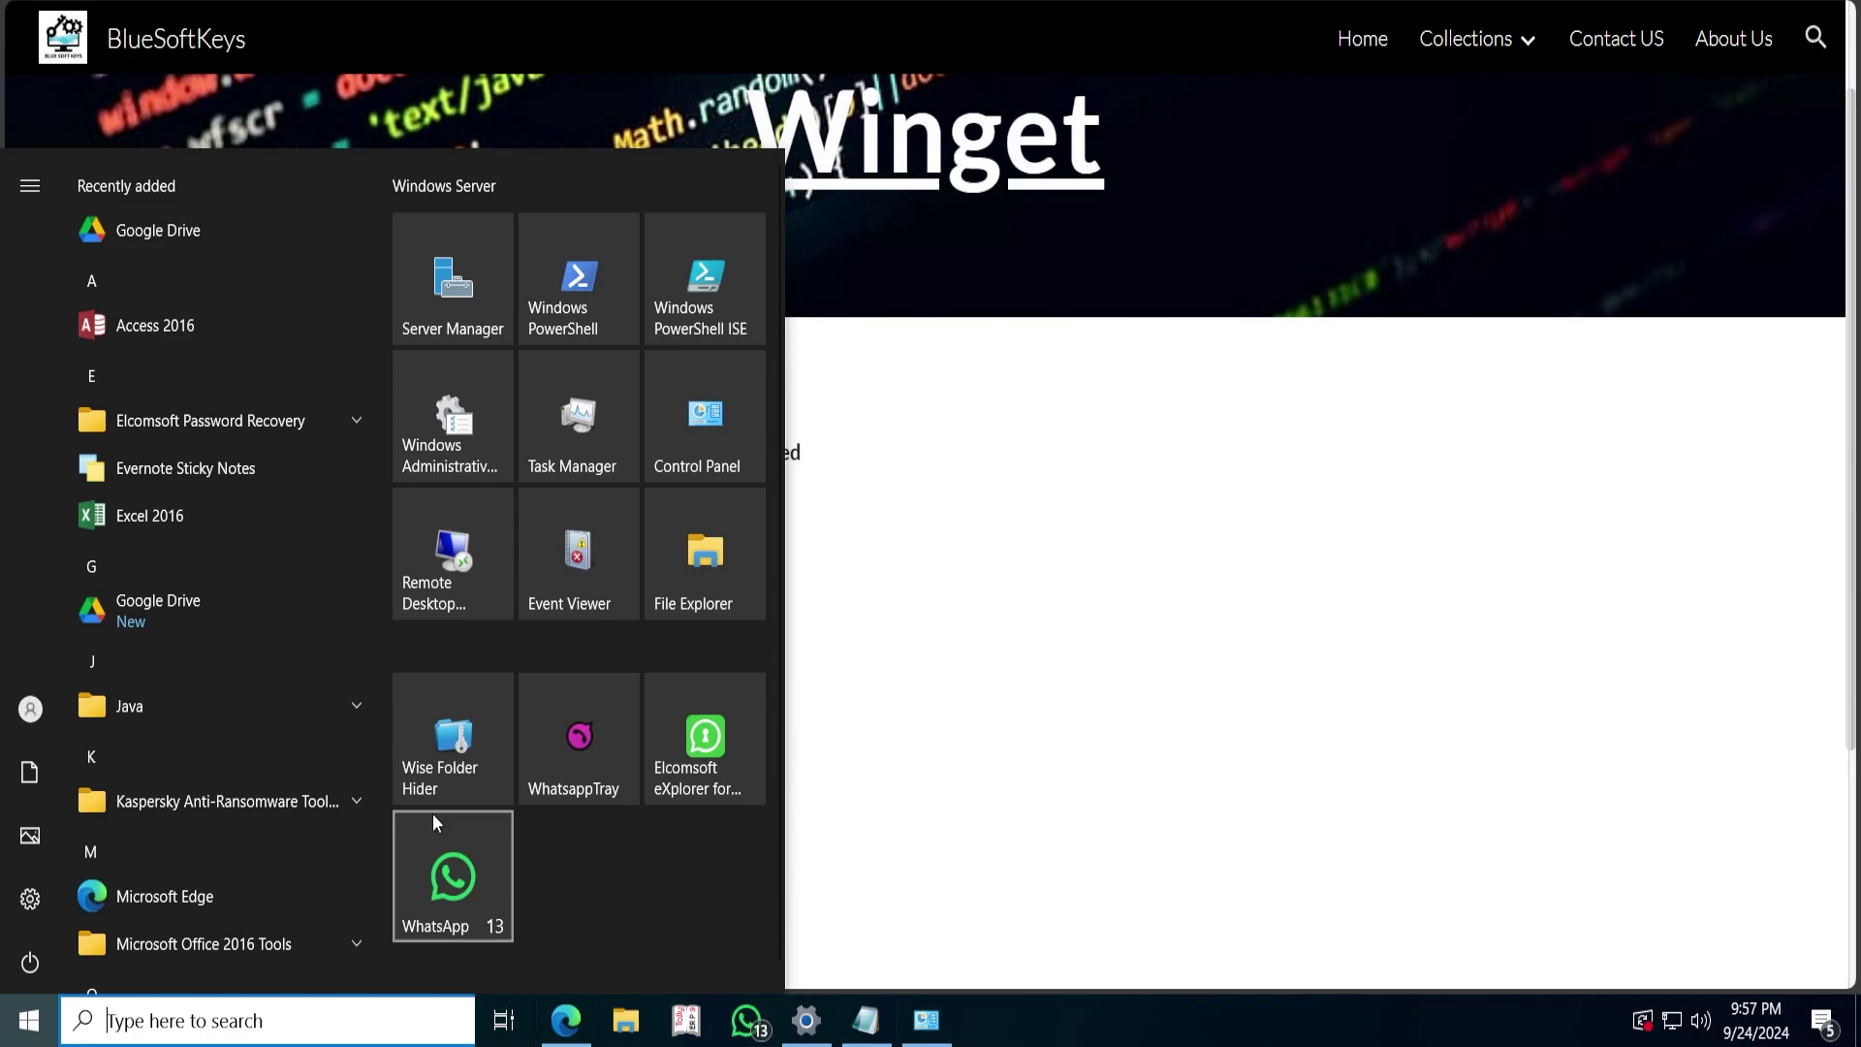
type("p")
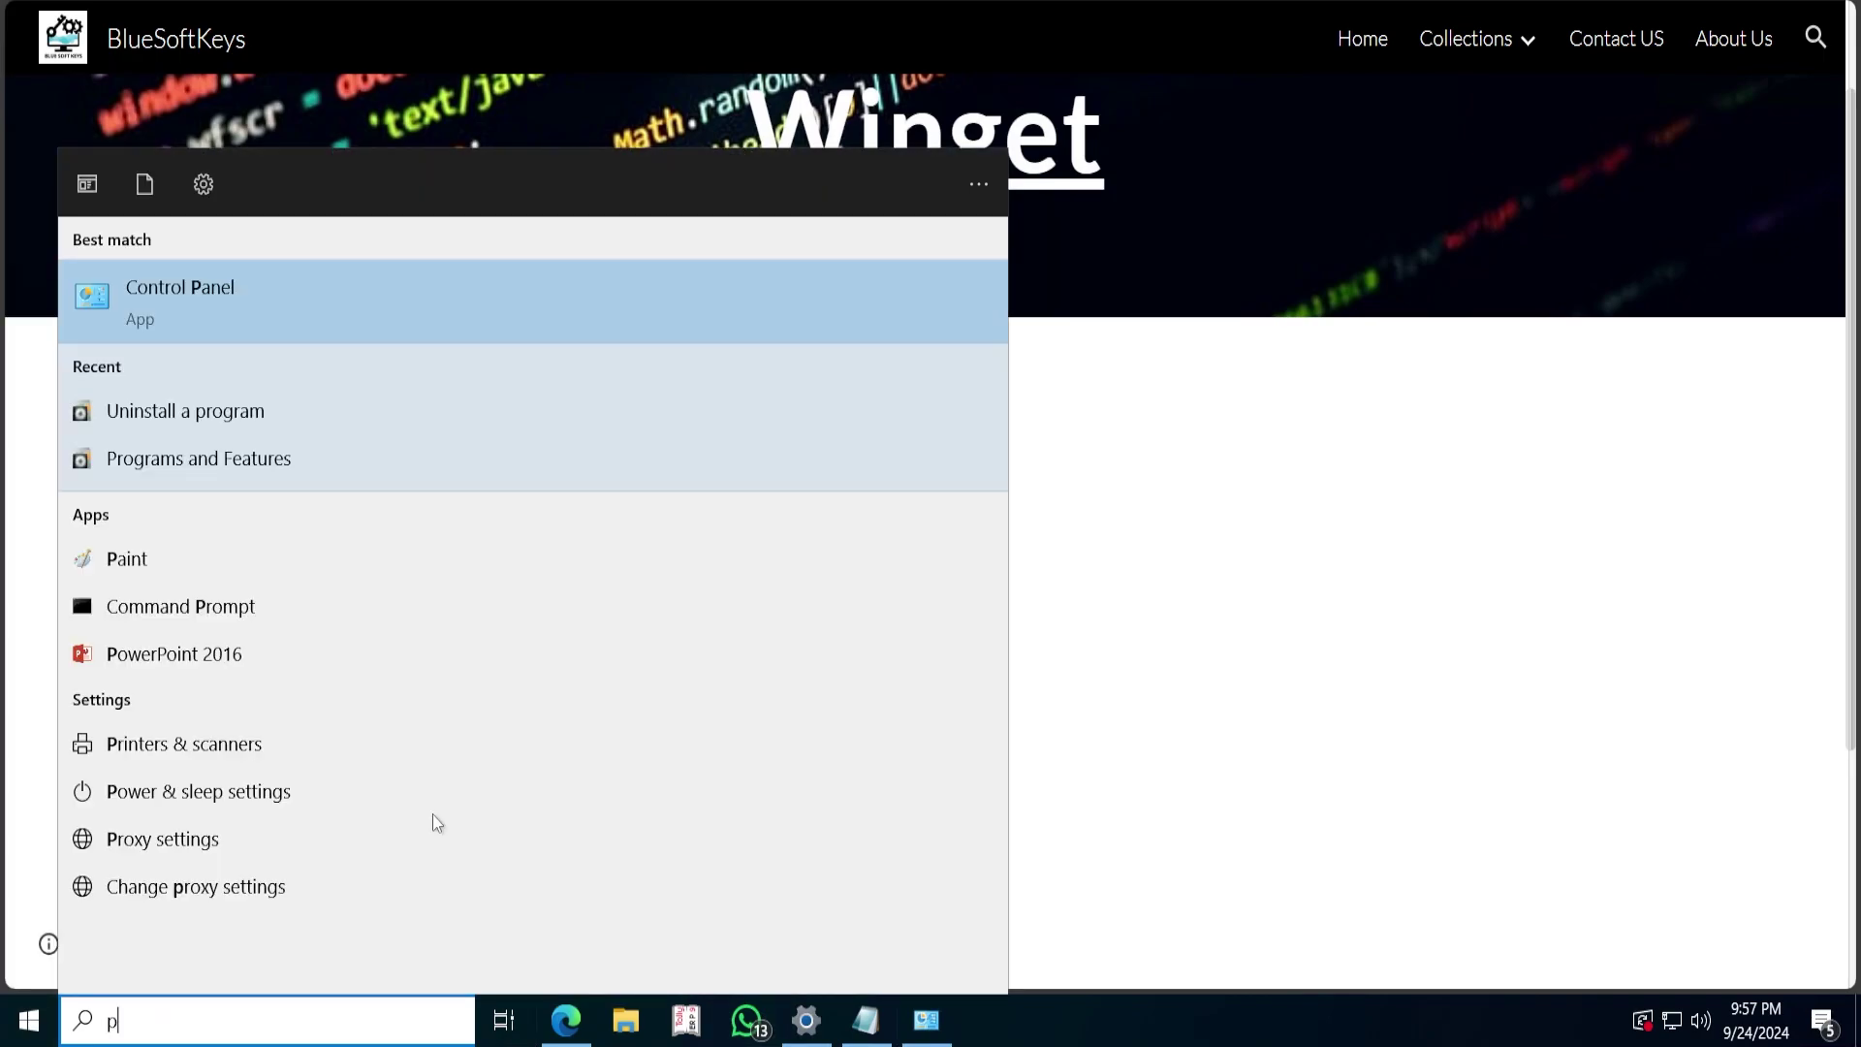
type("ower")
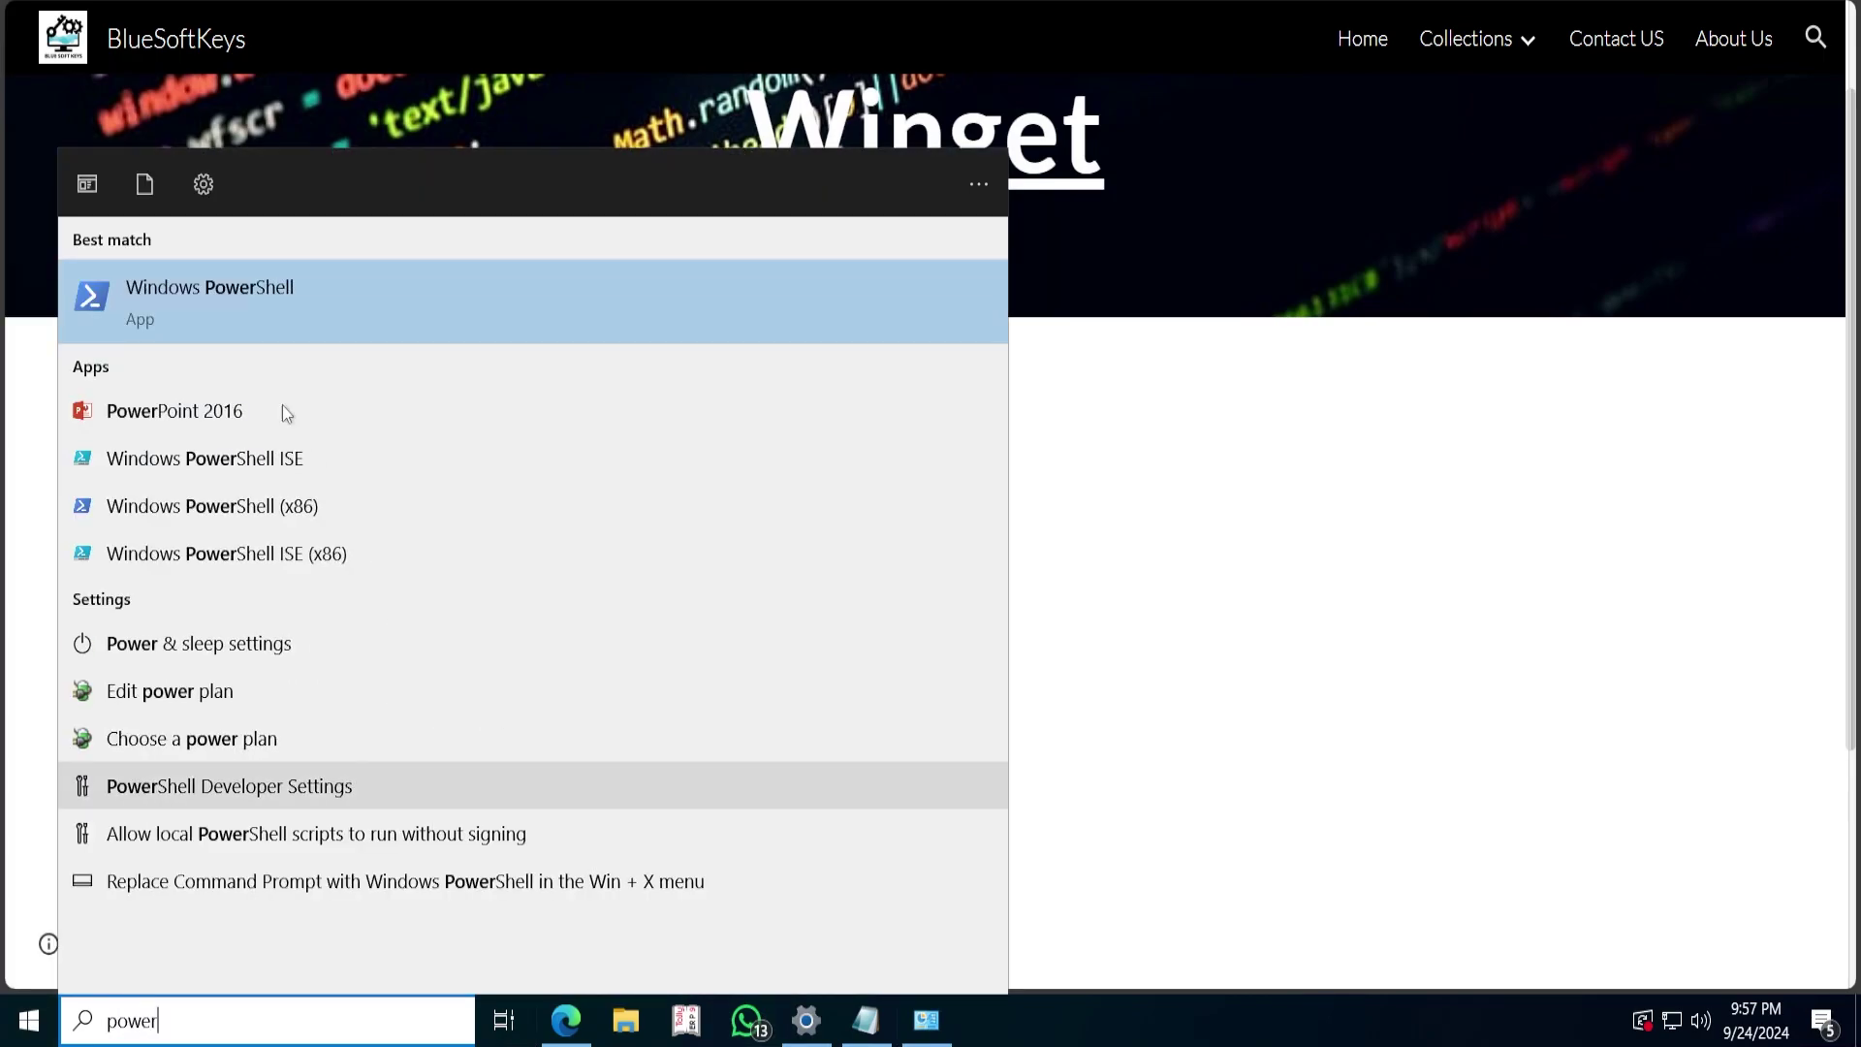
right_click(264, 290)
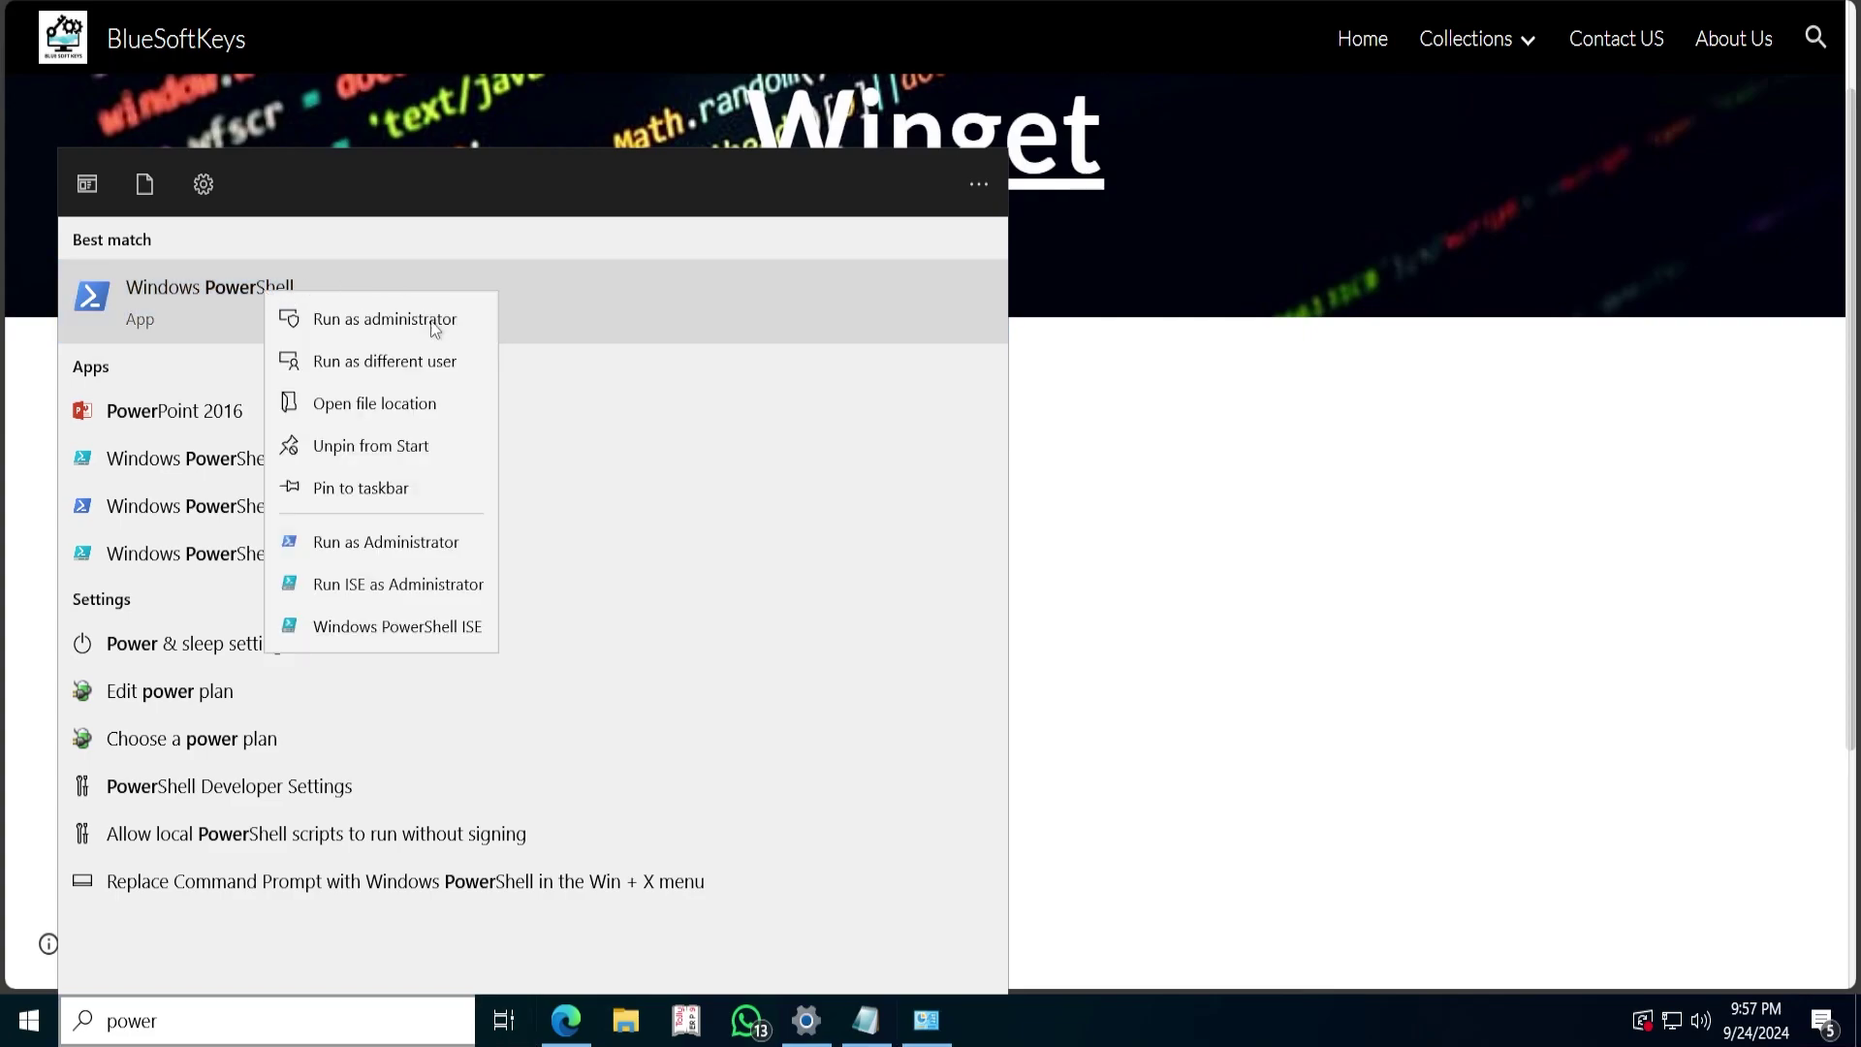
left_click(349, 324)
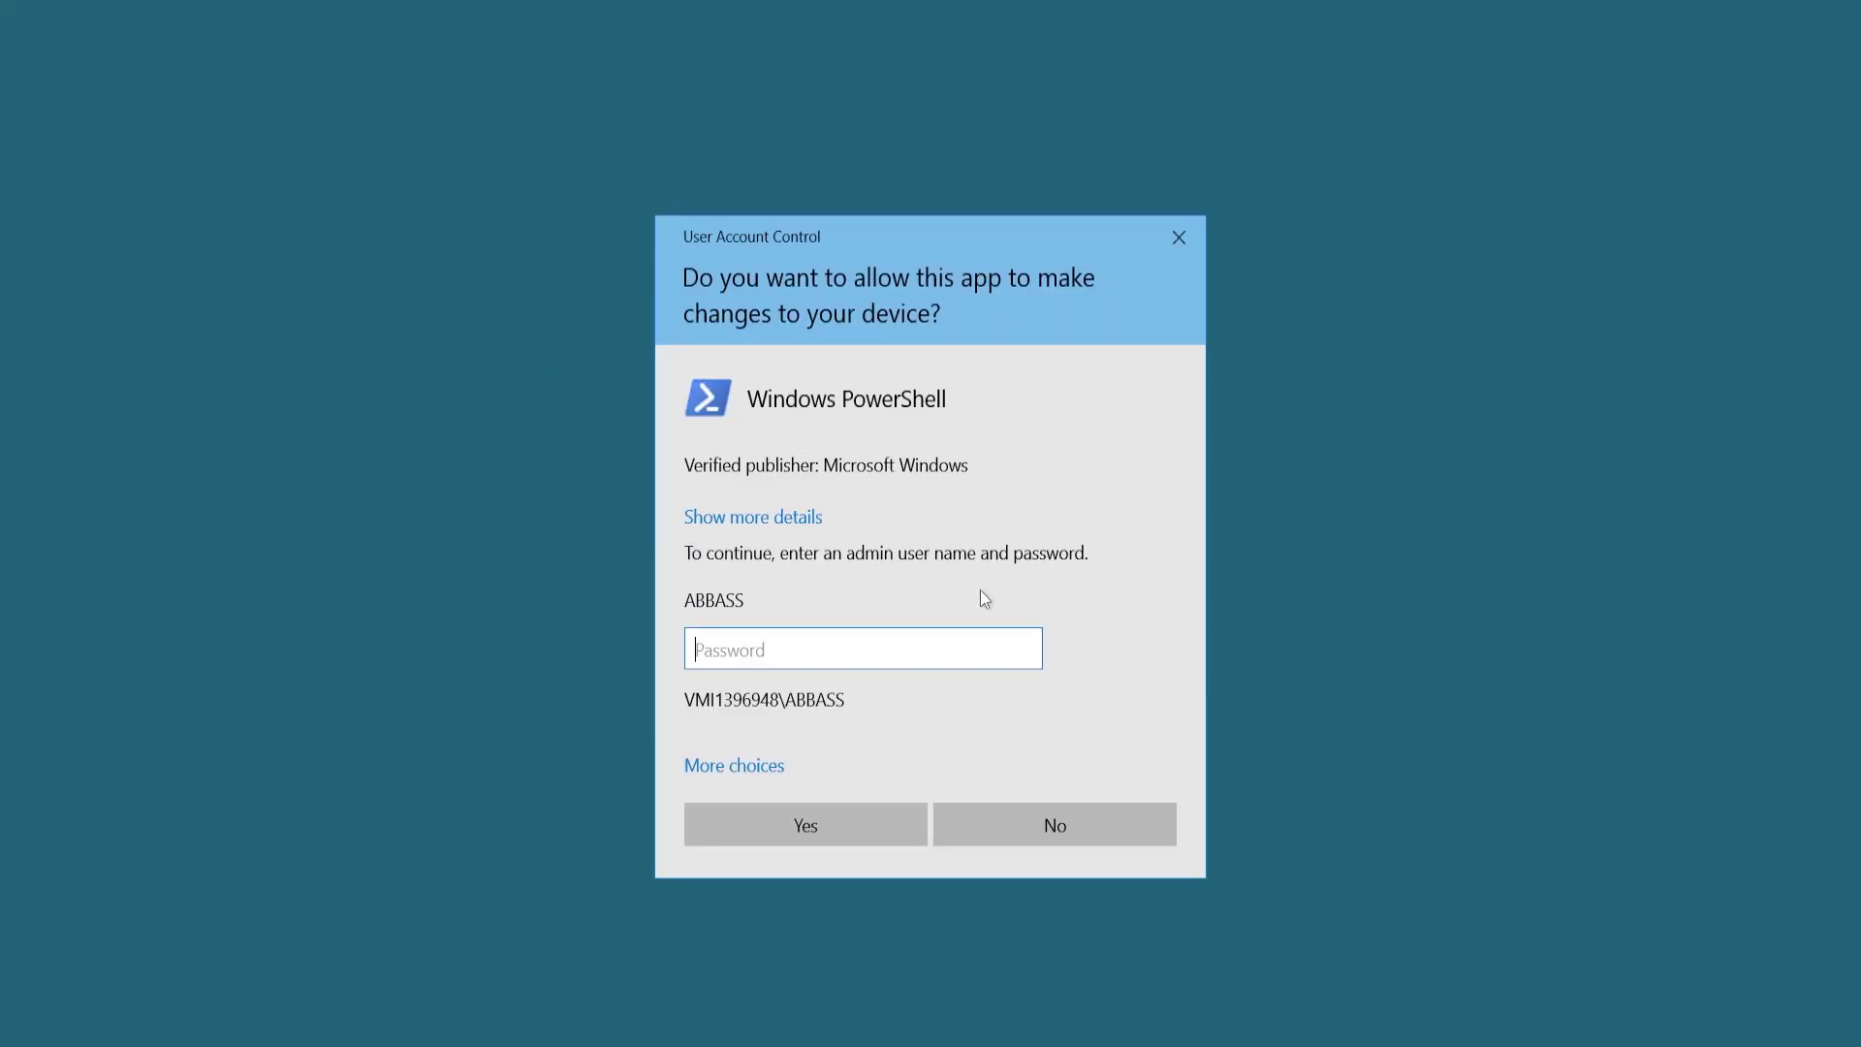
type("***********")
left_click(841, 823)
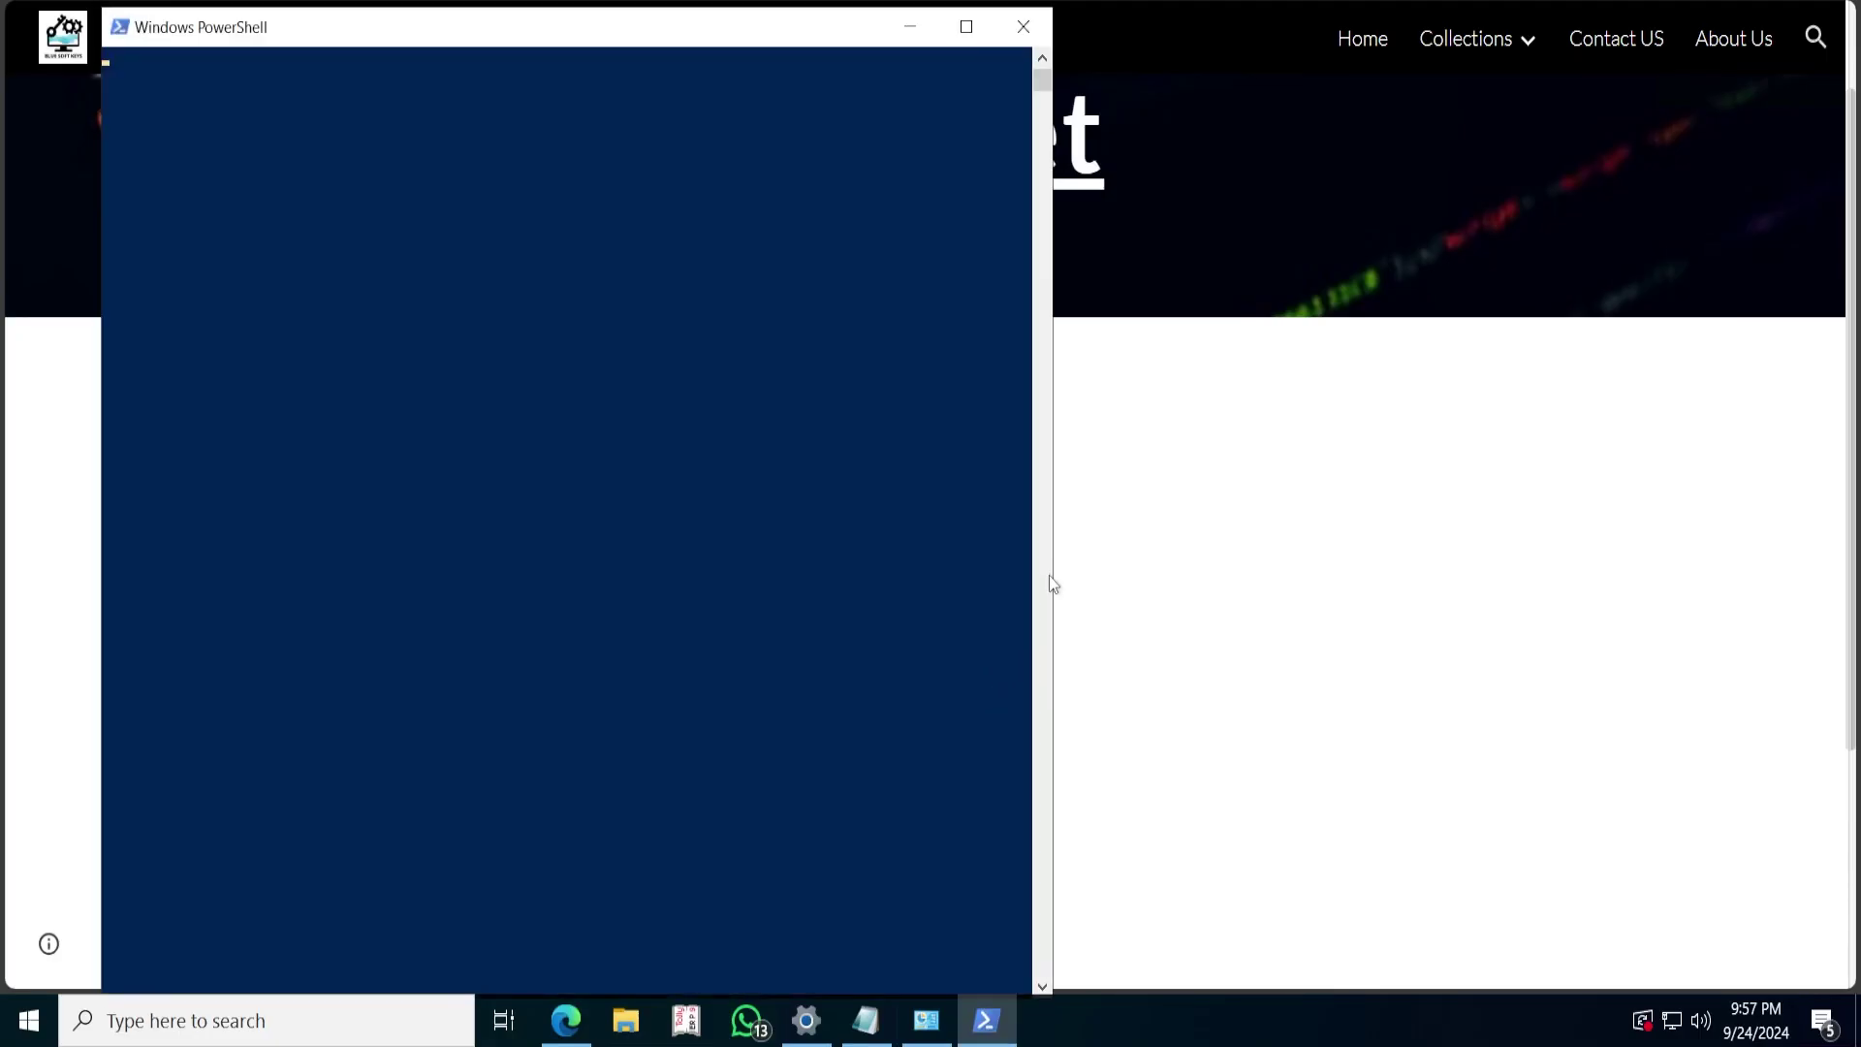
- Arrange the PowerShell window and the resized browser window side by side so the Winget commands stay readable
left_click_drag(471, 38, 1219, 63)
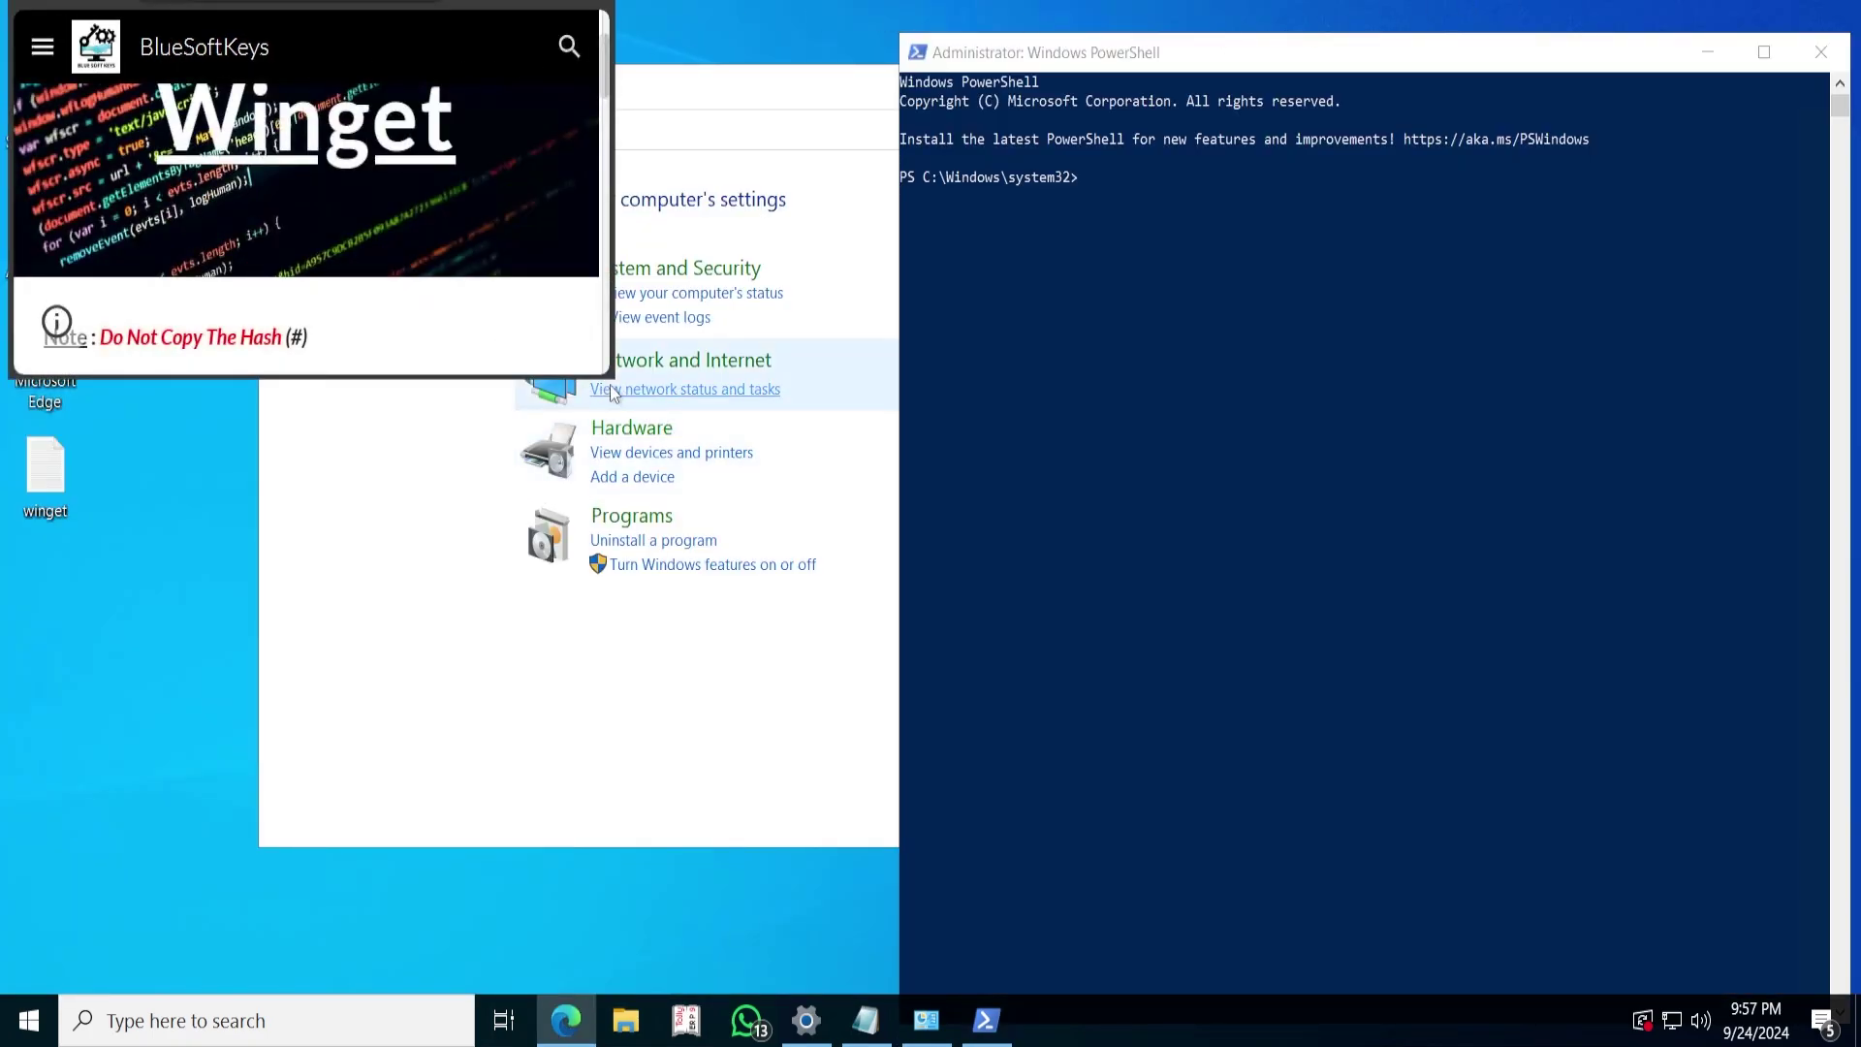
left_click_drag(612, 377, 933, 970)
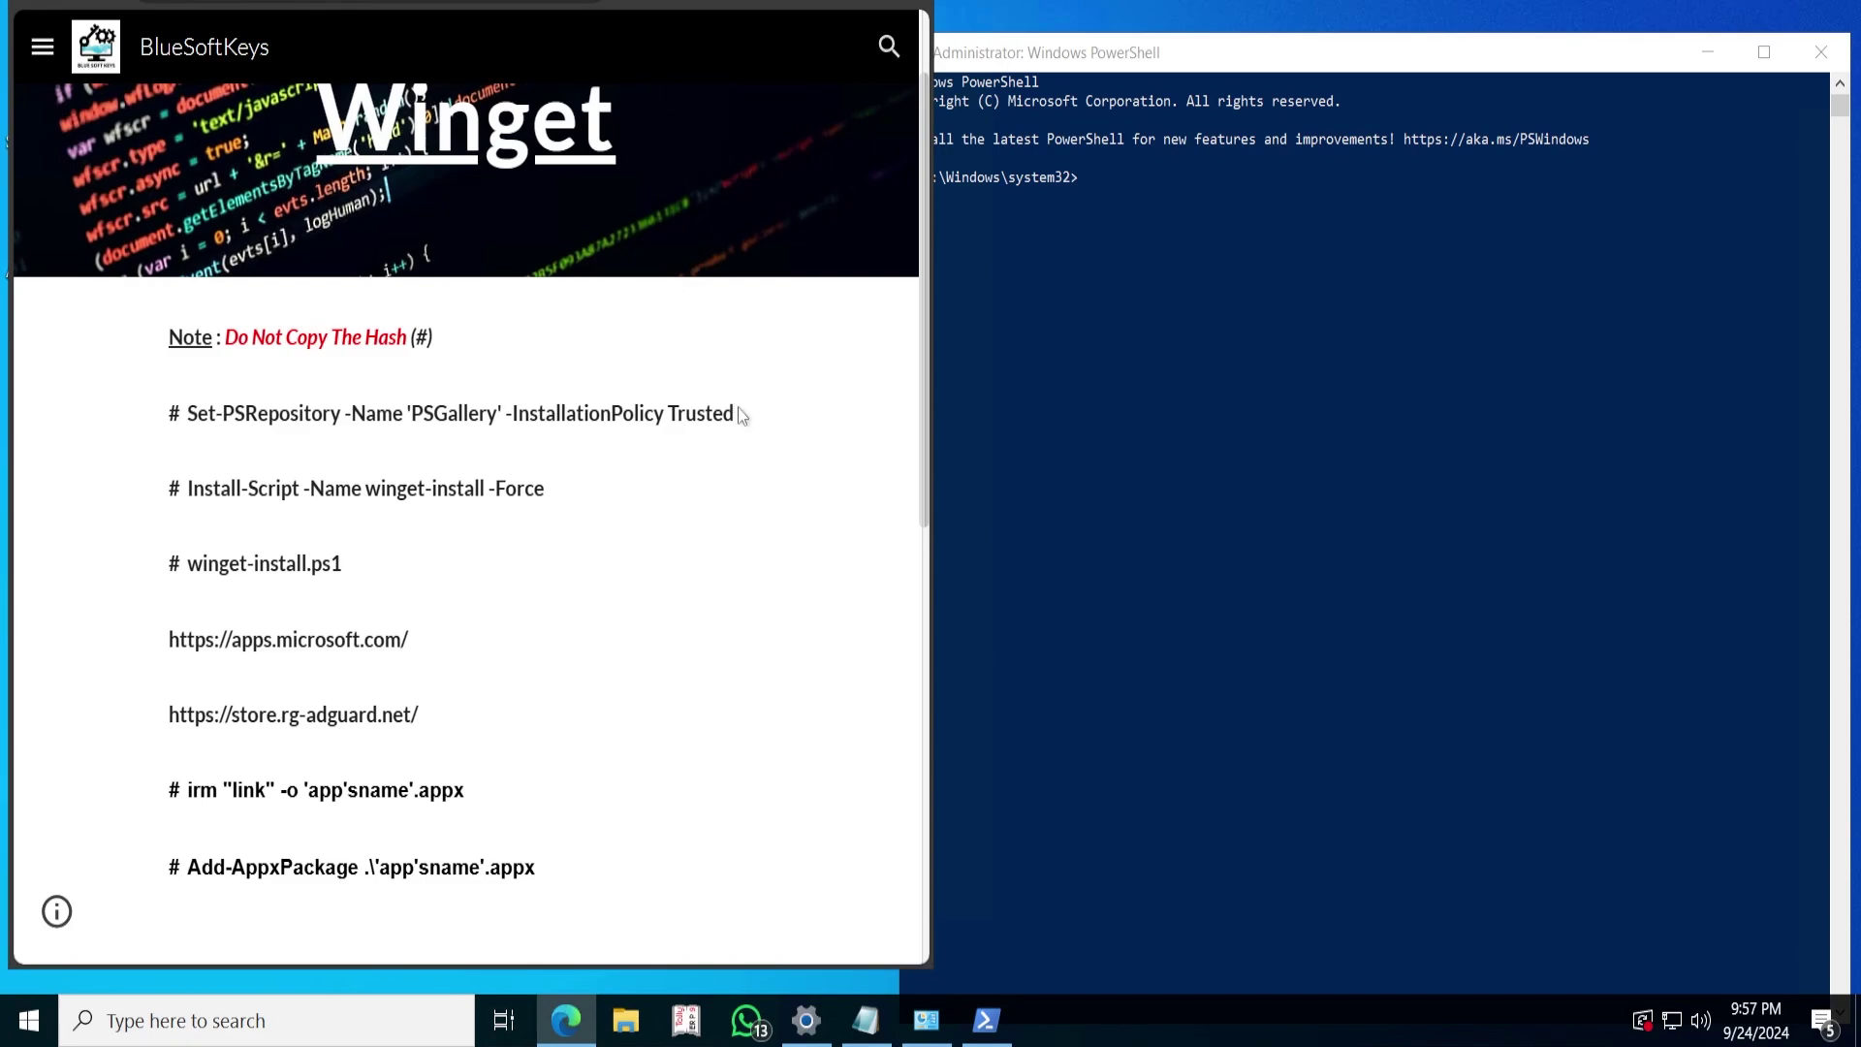
- Copy the command Set-PSRepository -Name 'PSGallery' -InstallationPolicy Trusted from the Winget page and run it in PowerShell
left_click_drag(738, 411, 186, 413)
right_click(225, 411)
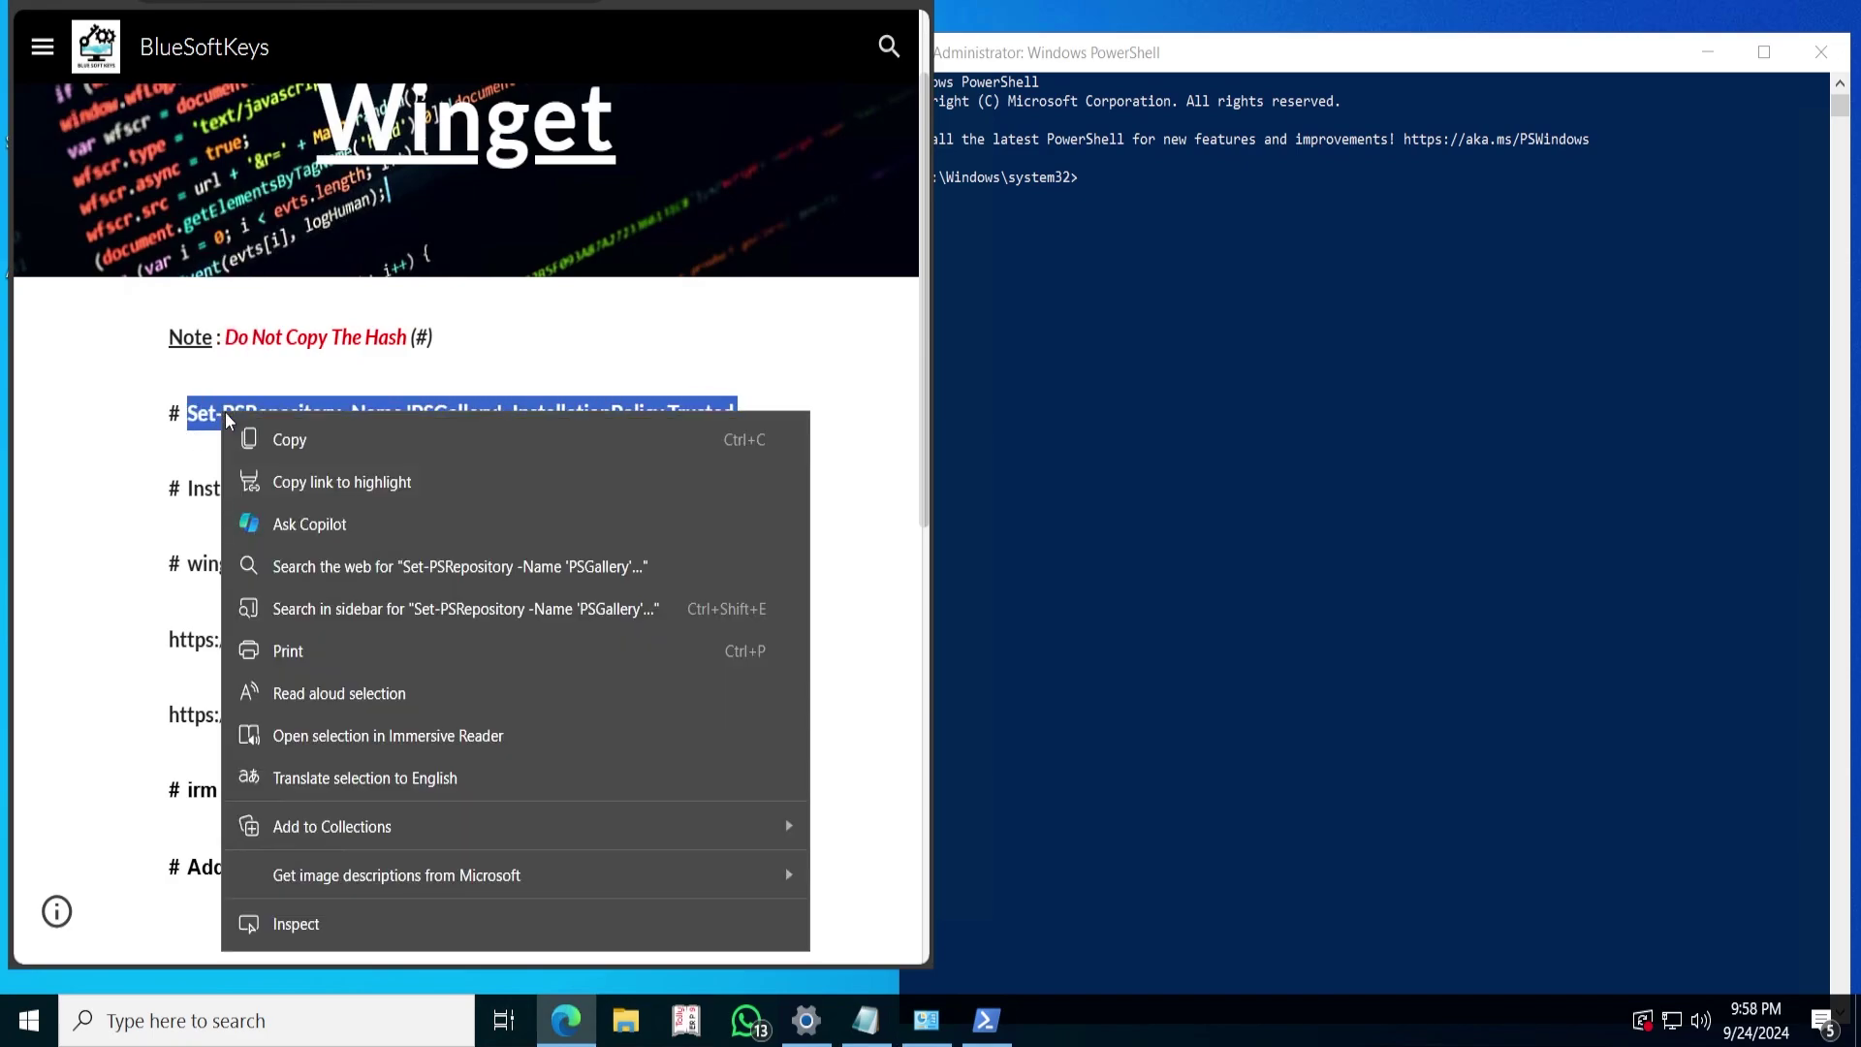
left_click(314, 442)
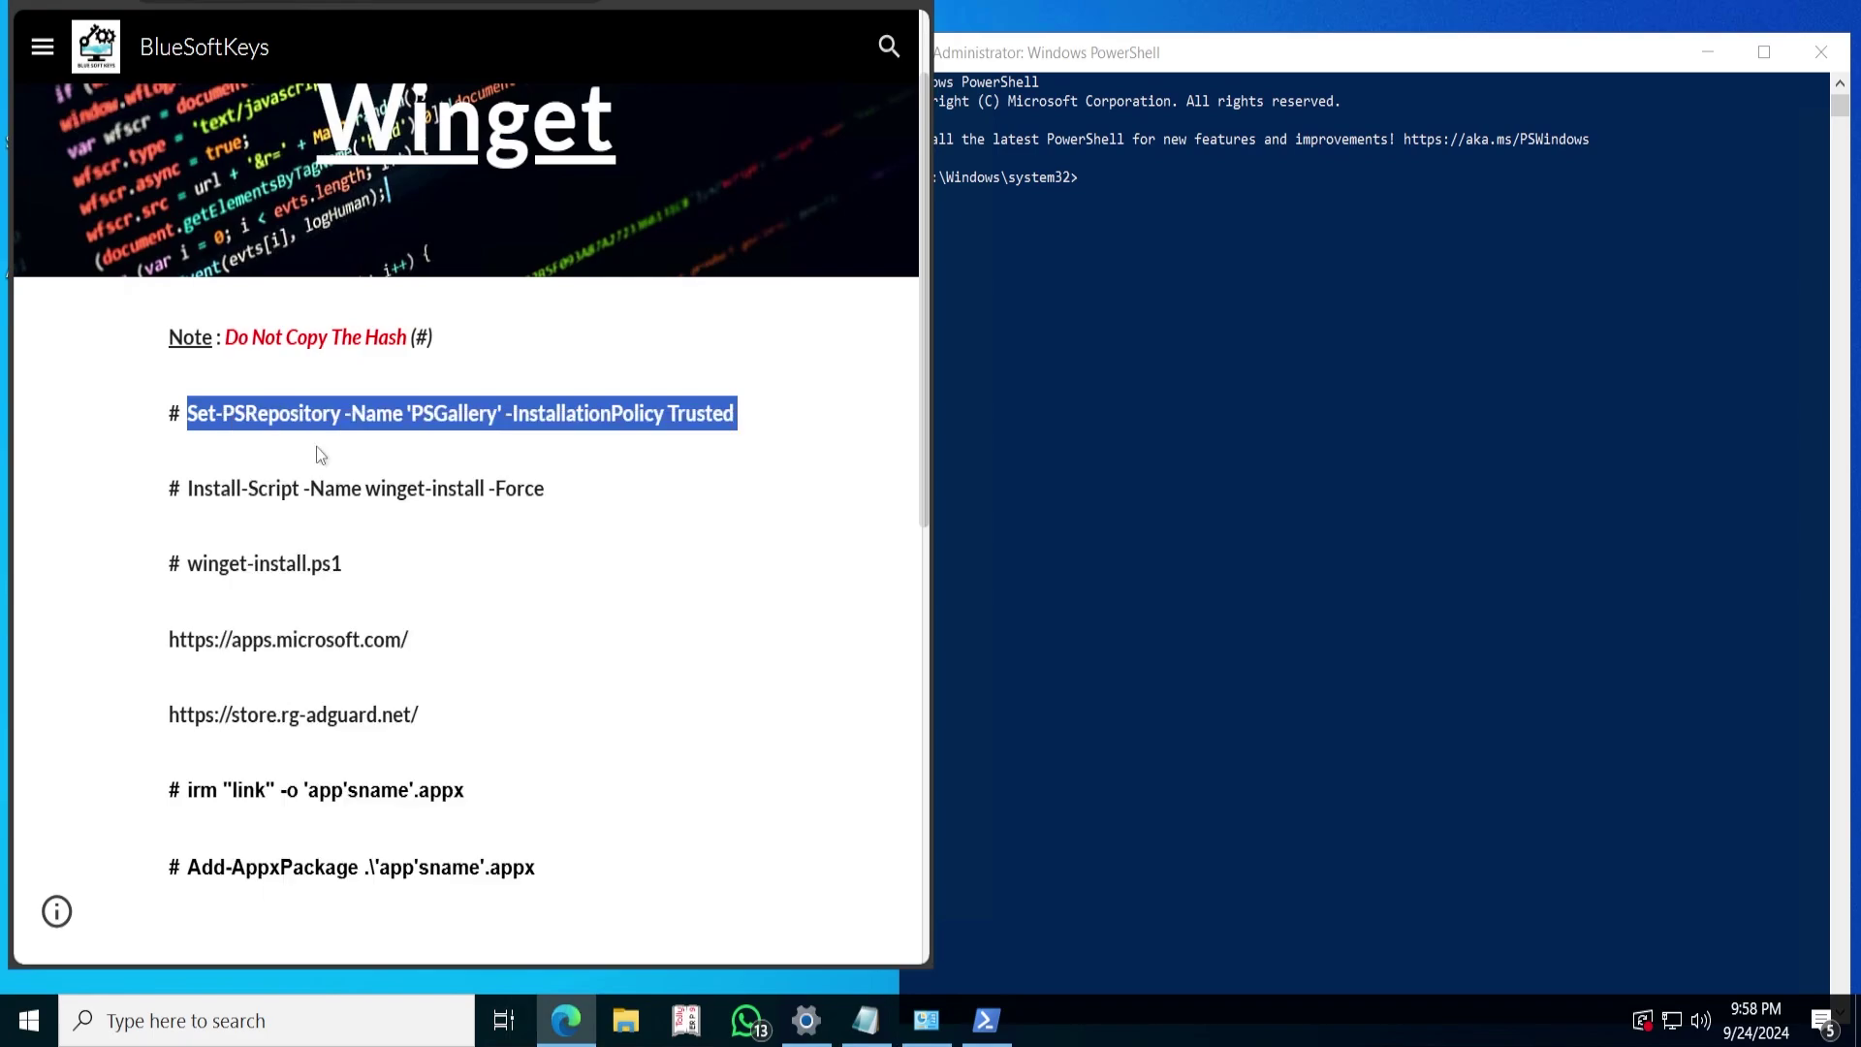
left_click(1352, 58)
right_click(1129, 187)
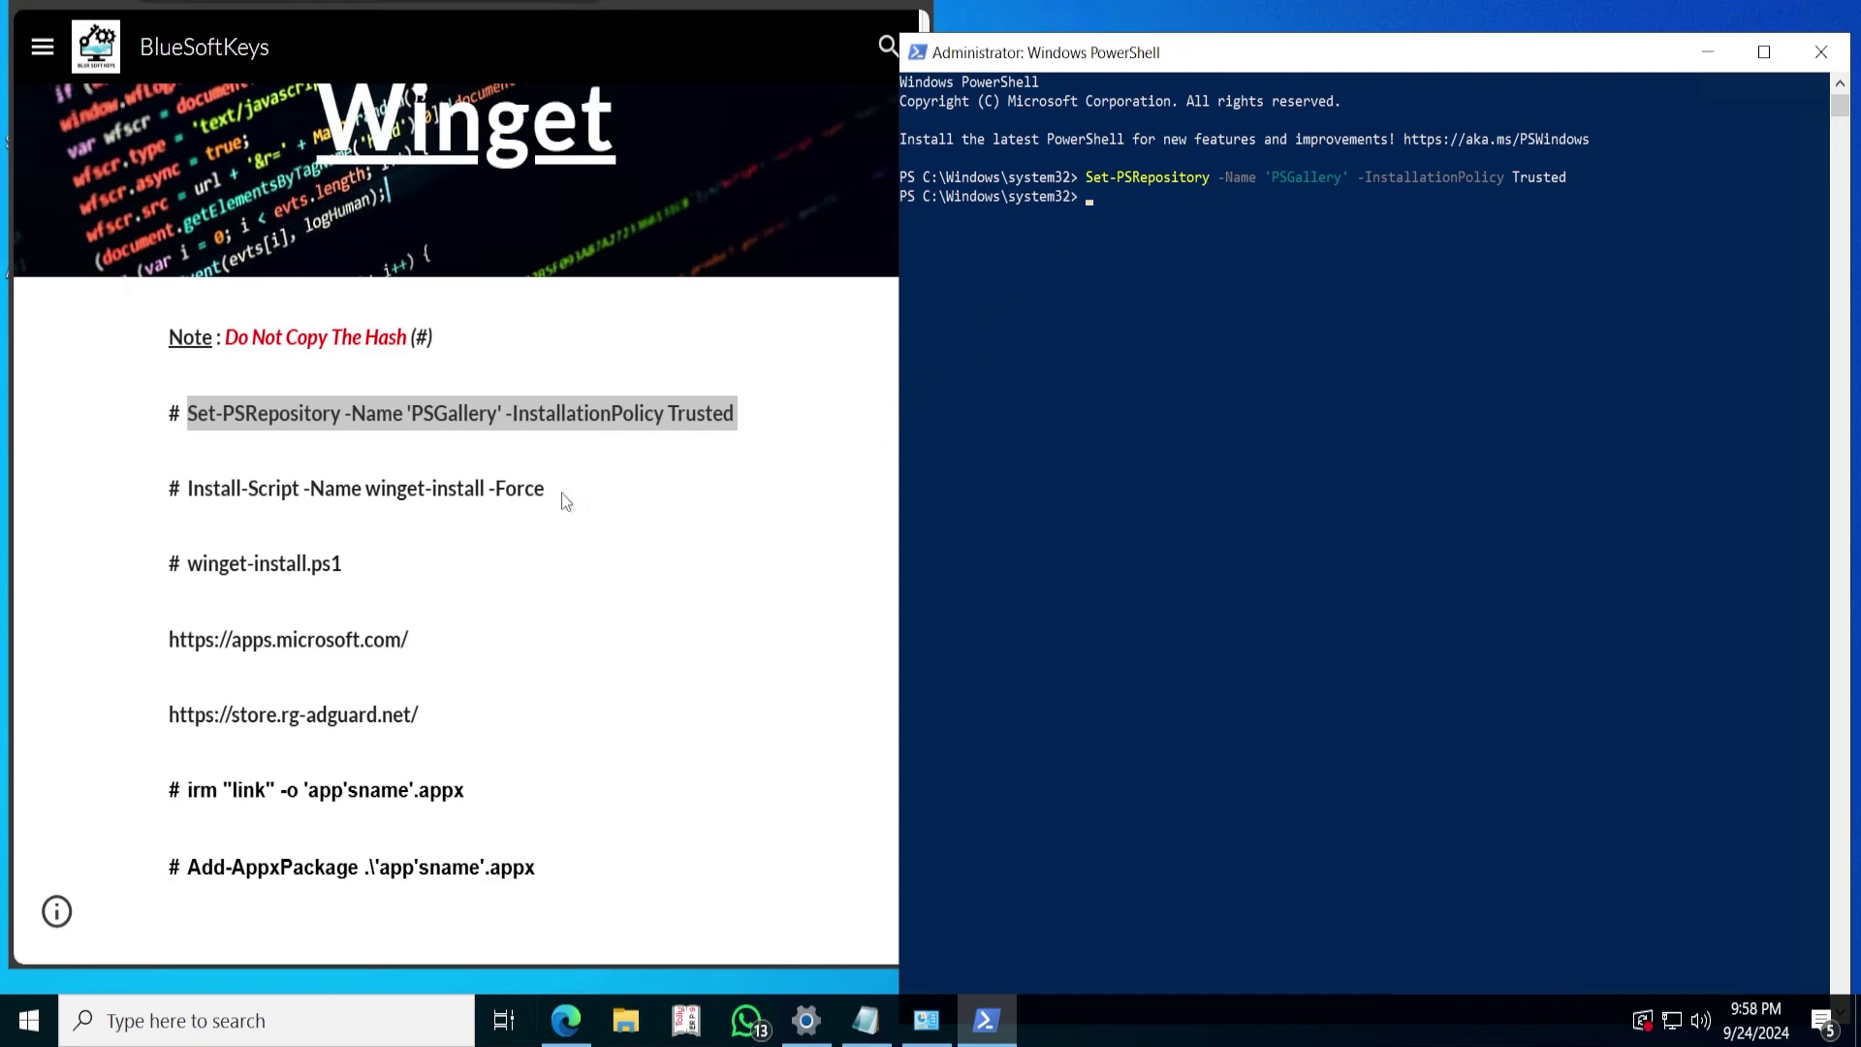
- Copy the command Install-Script -Name winget-install -Force from the Winget page and run it in PowerShell
left_click_drag(550, 492, 187, 493)
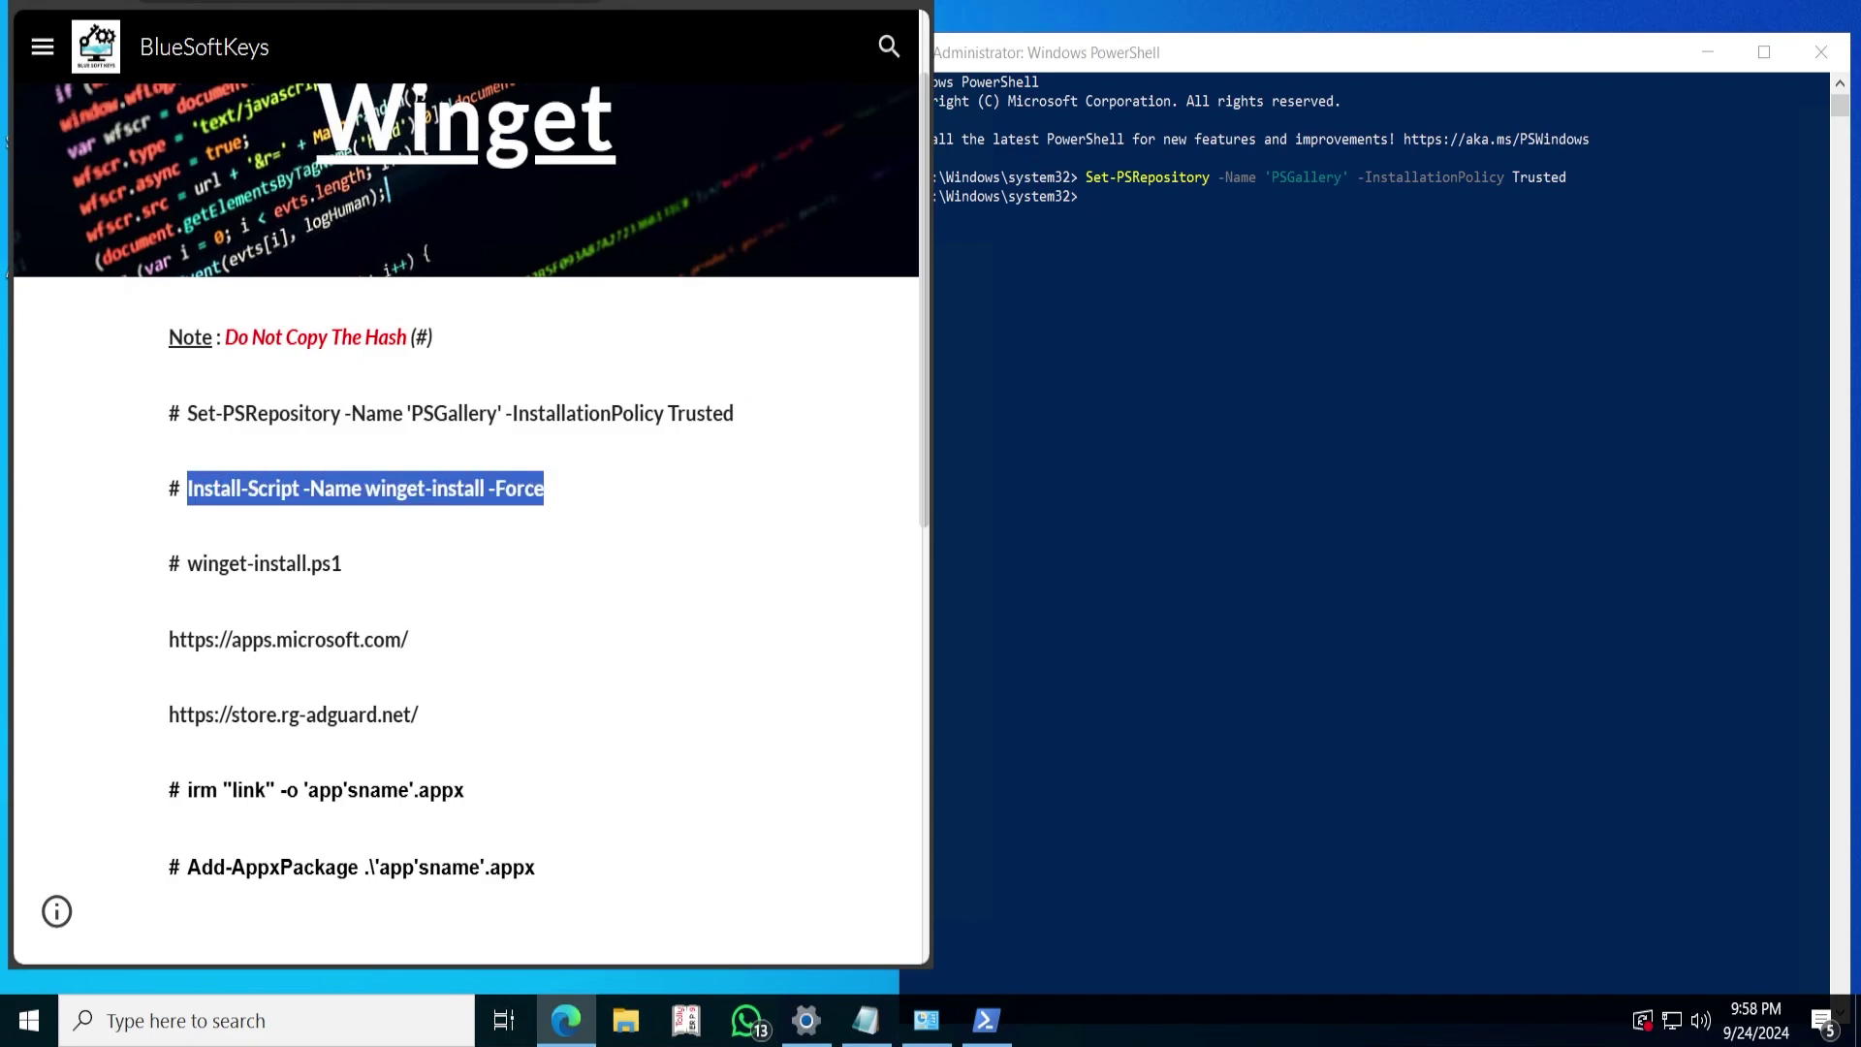
right_click(219, 495)
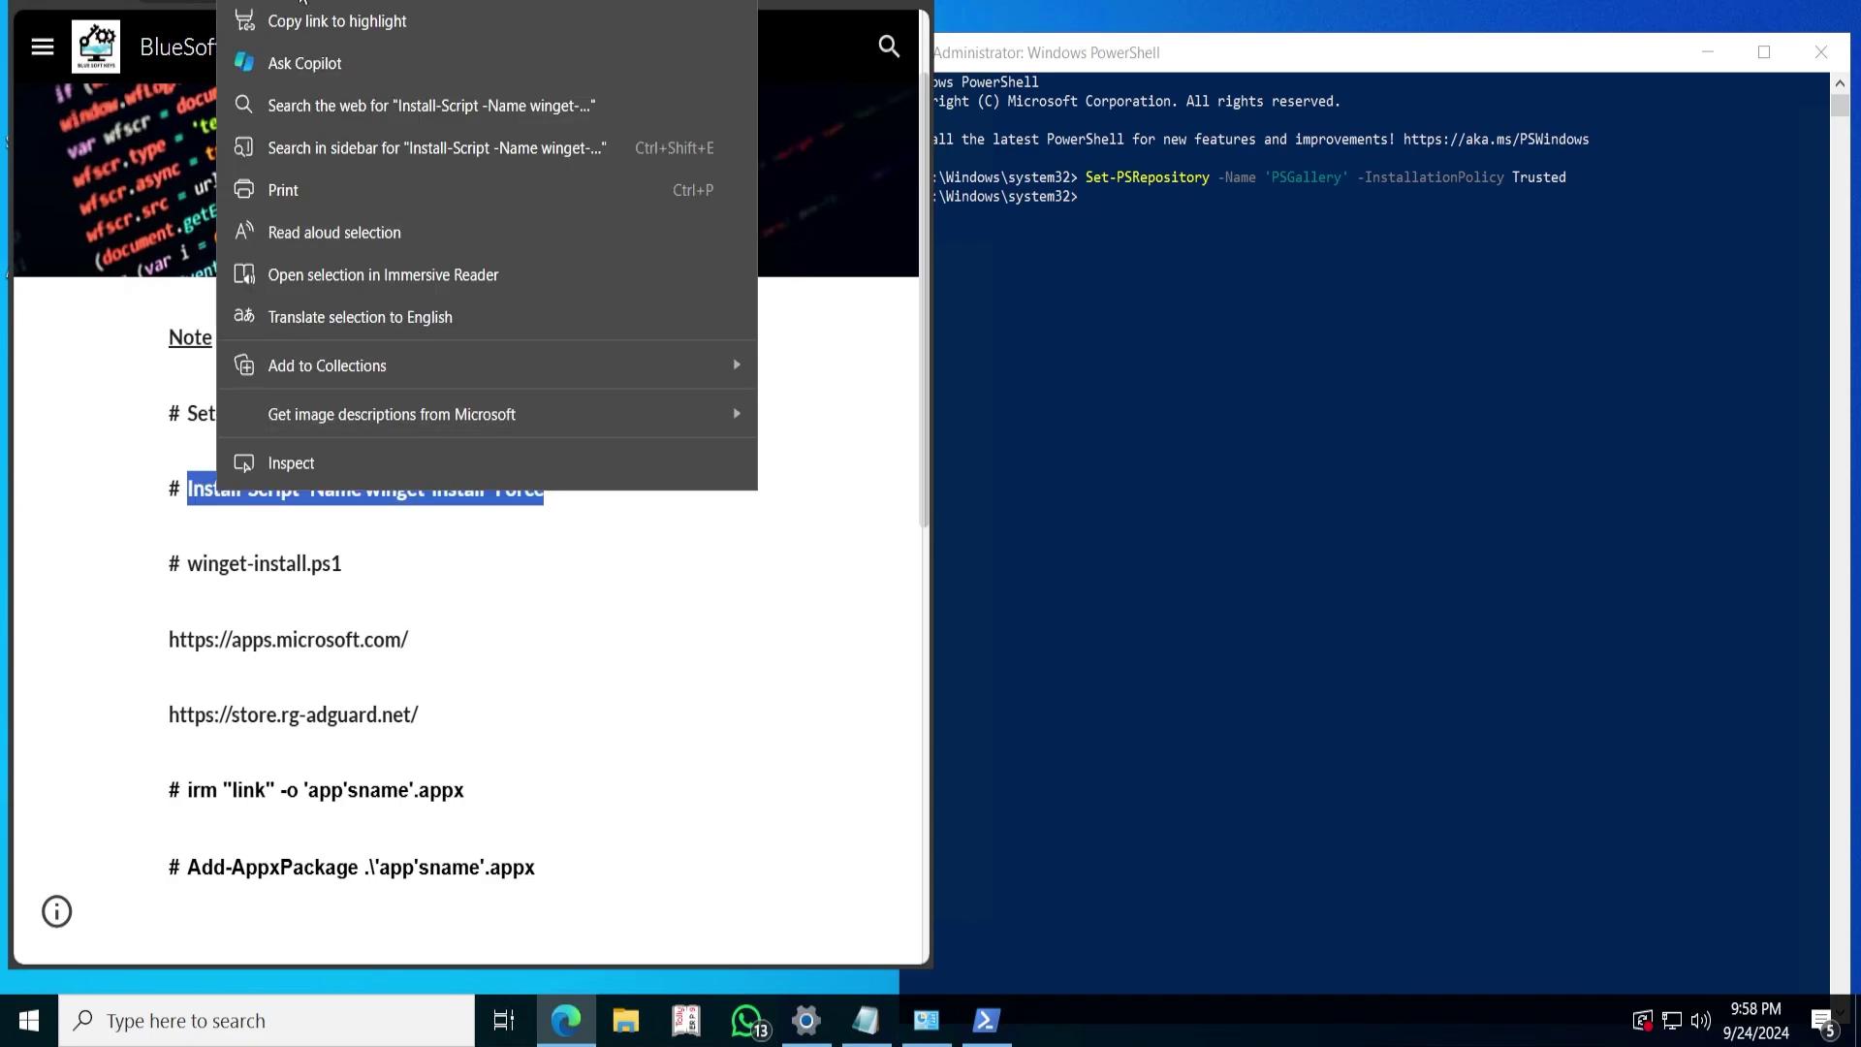
left_click(302, 3)
left_click(1286, 49)
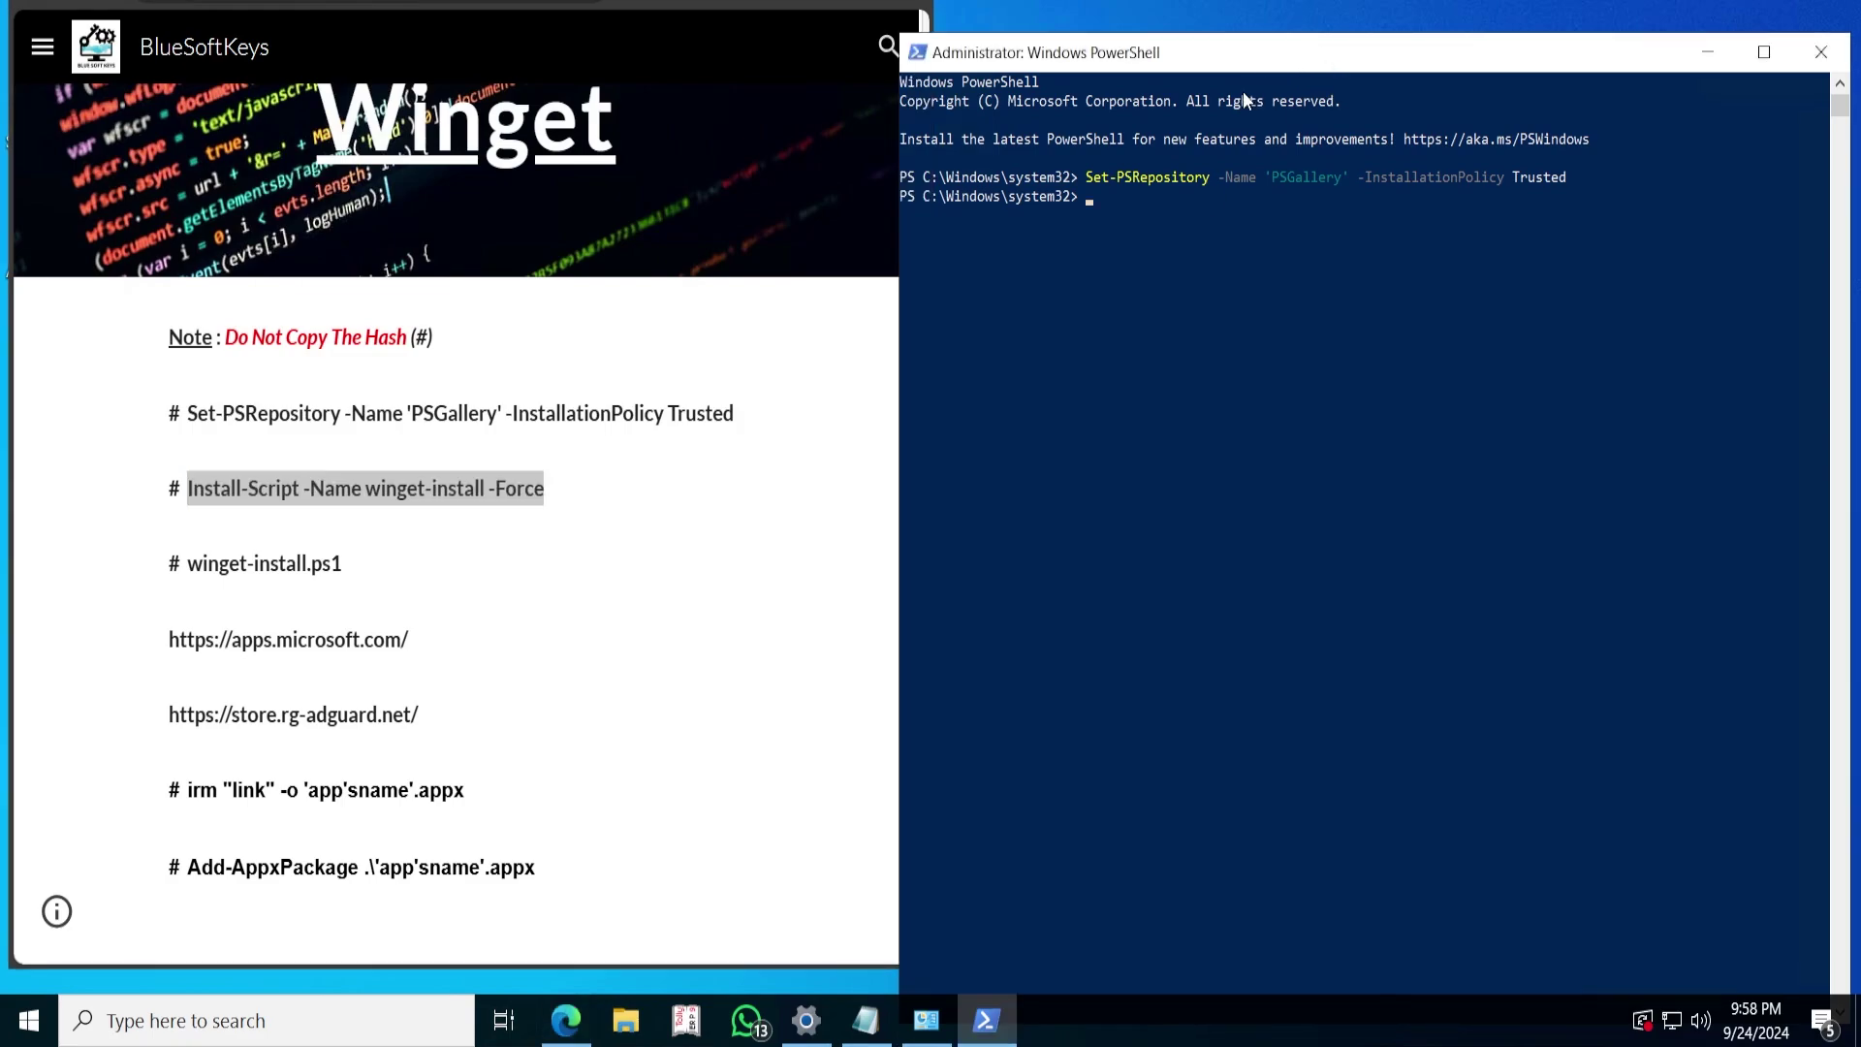
right_click(1114, 200)
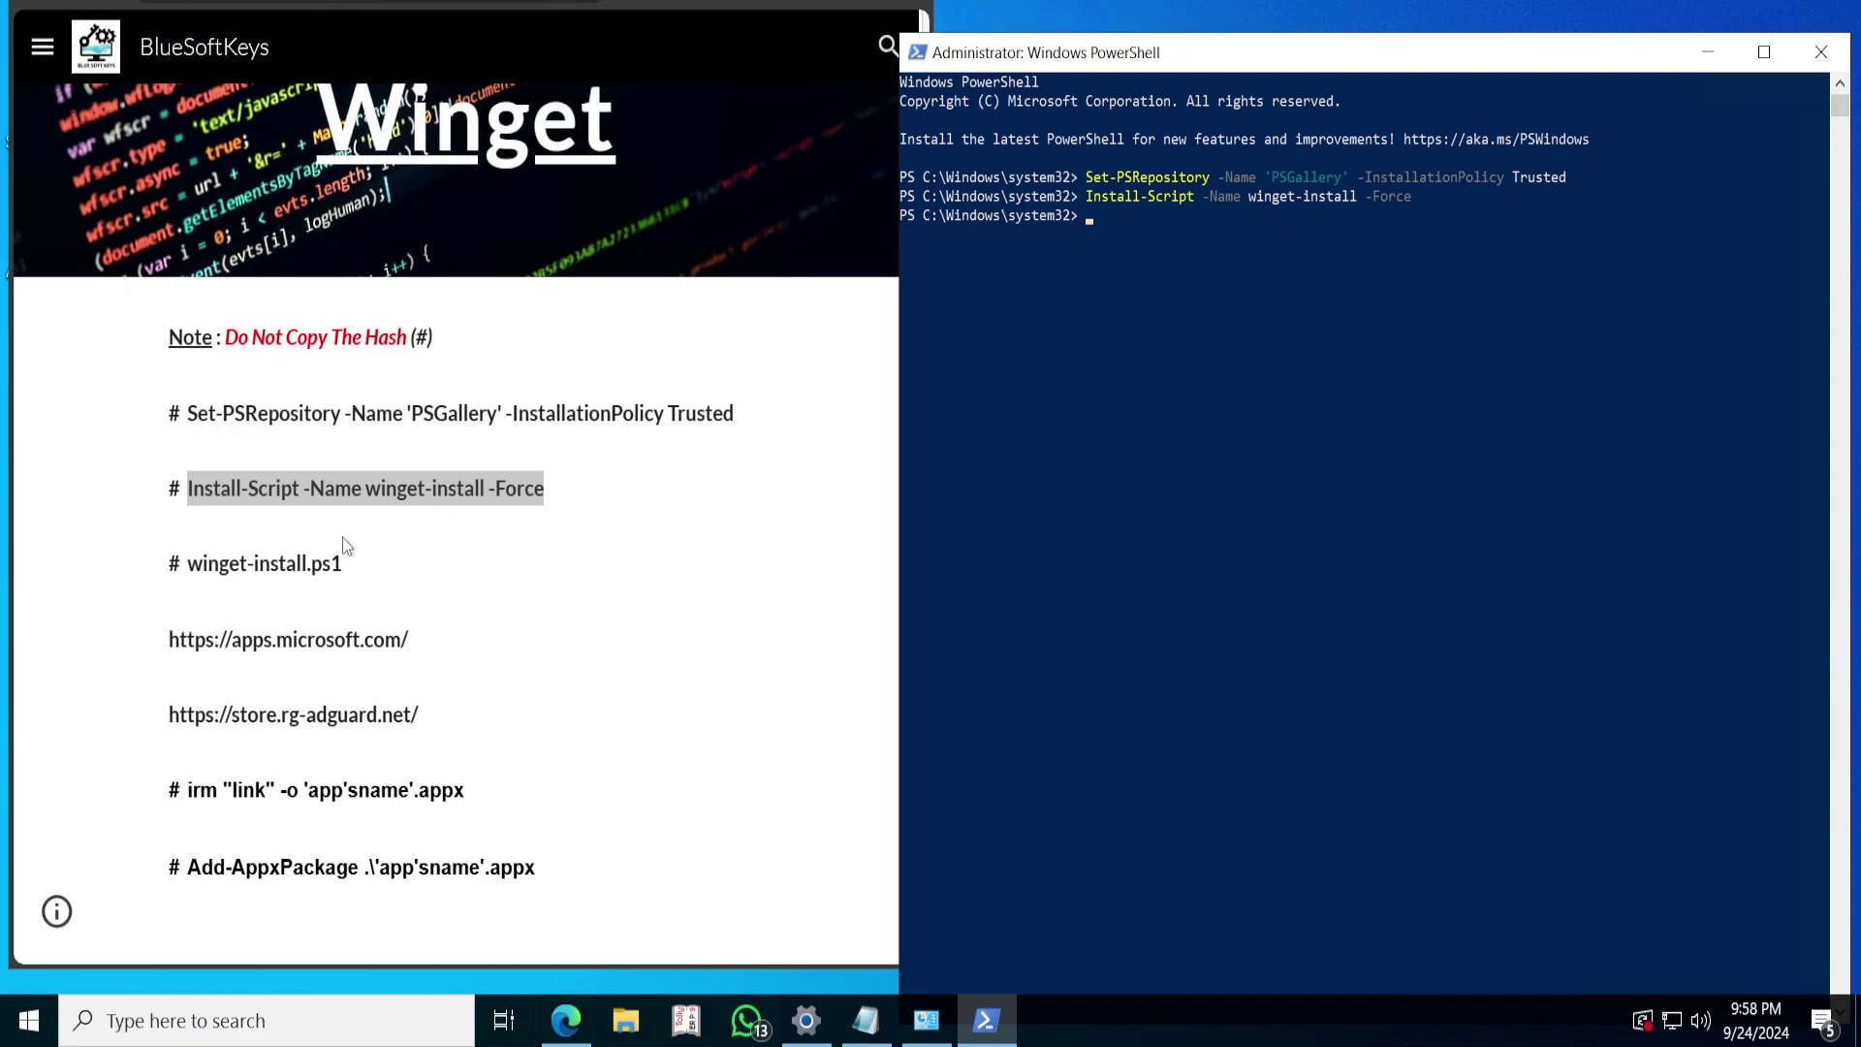
- Copy winget-install.ps1 from the Winget page and run the script in PowerShell
left_click_drag(343, 564, 187, 564)
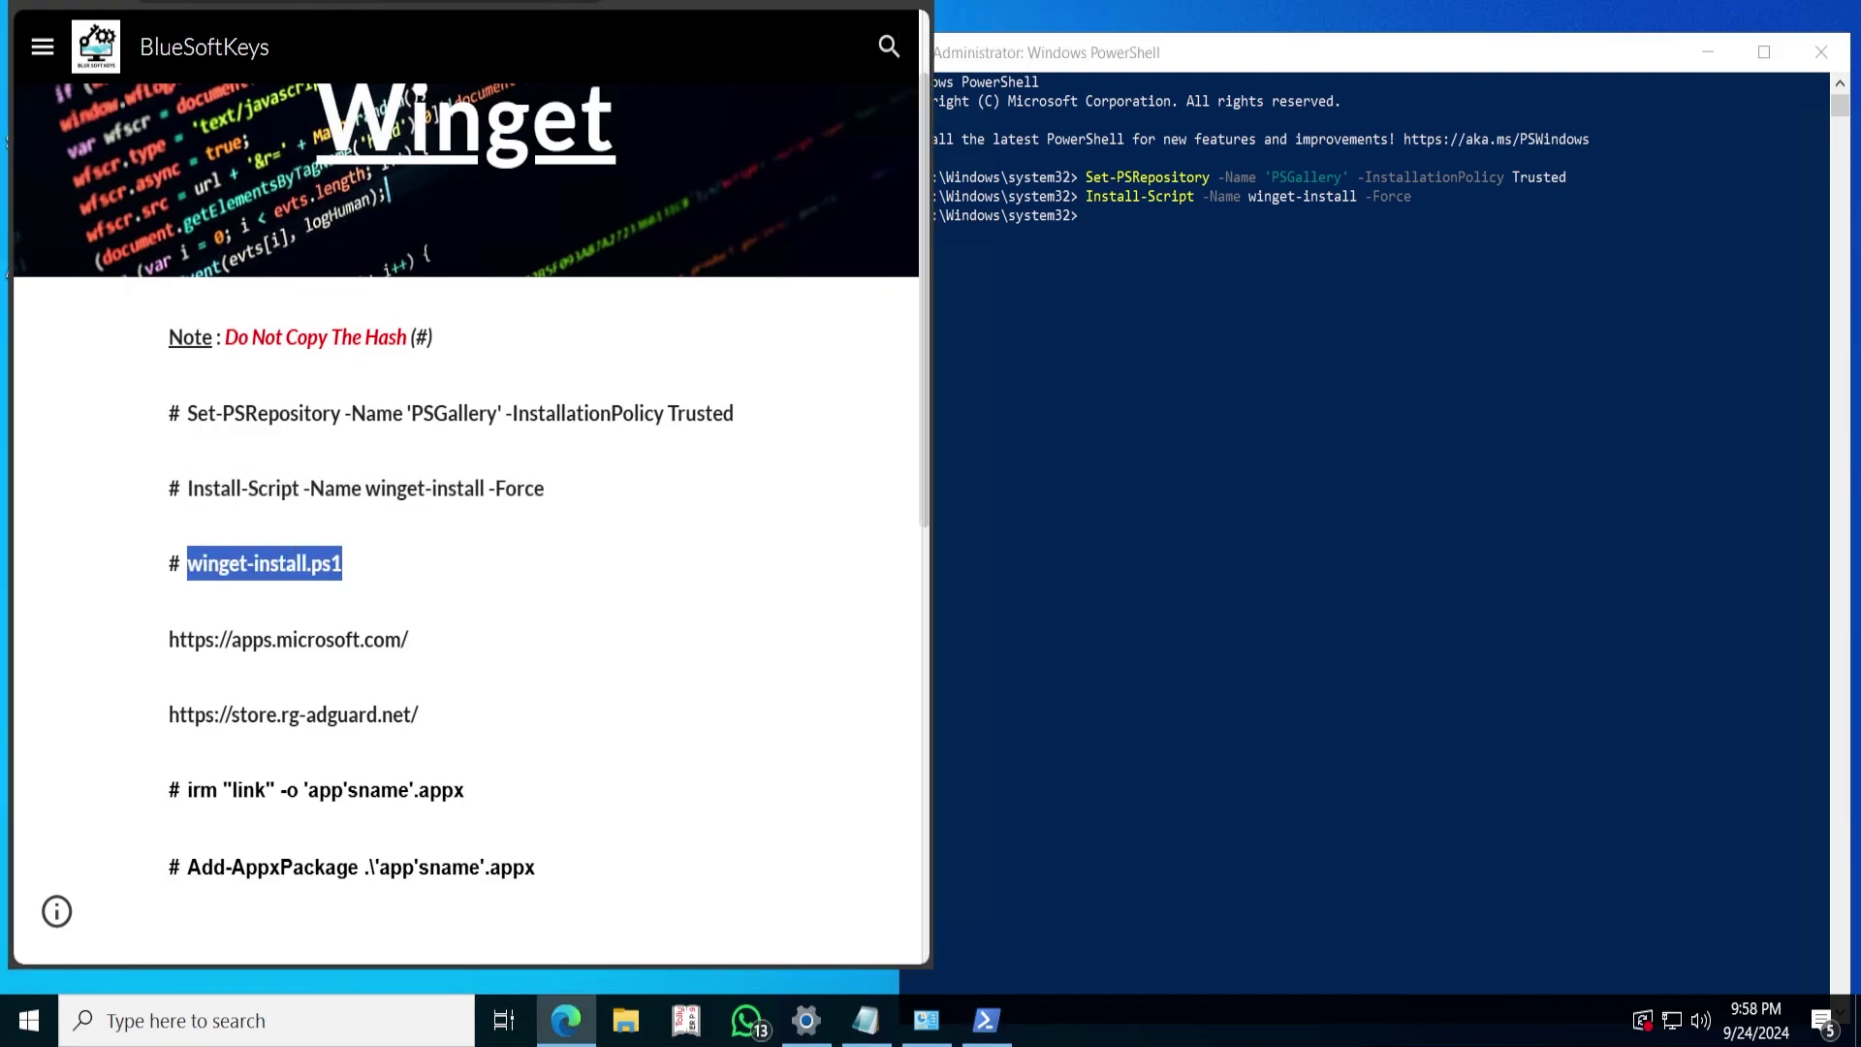
right_click(214, 566)
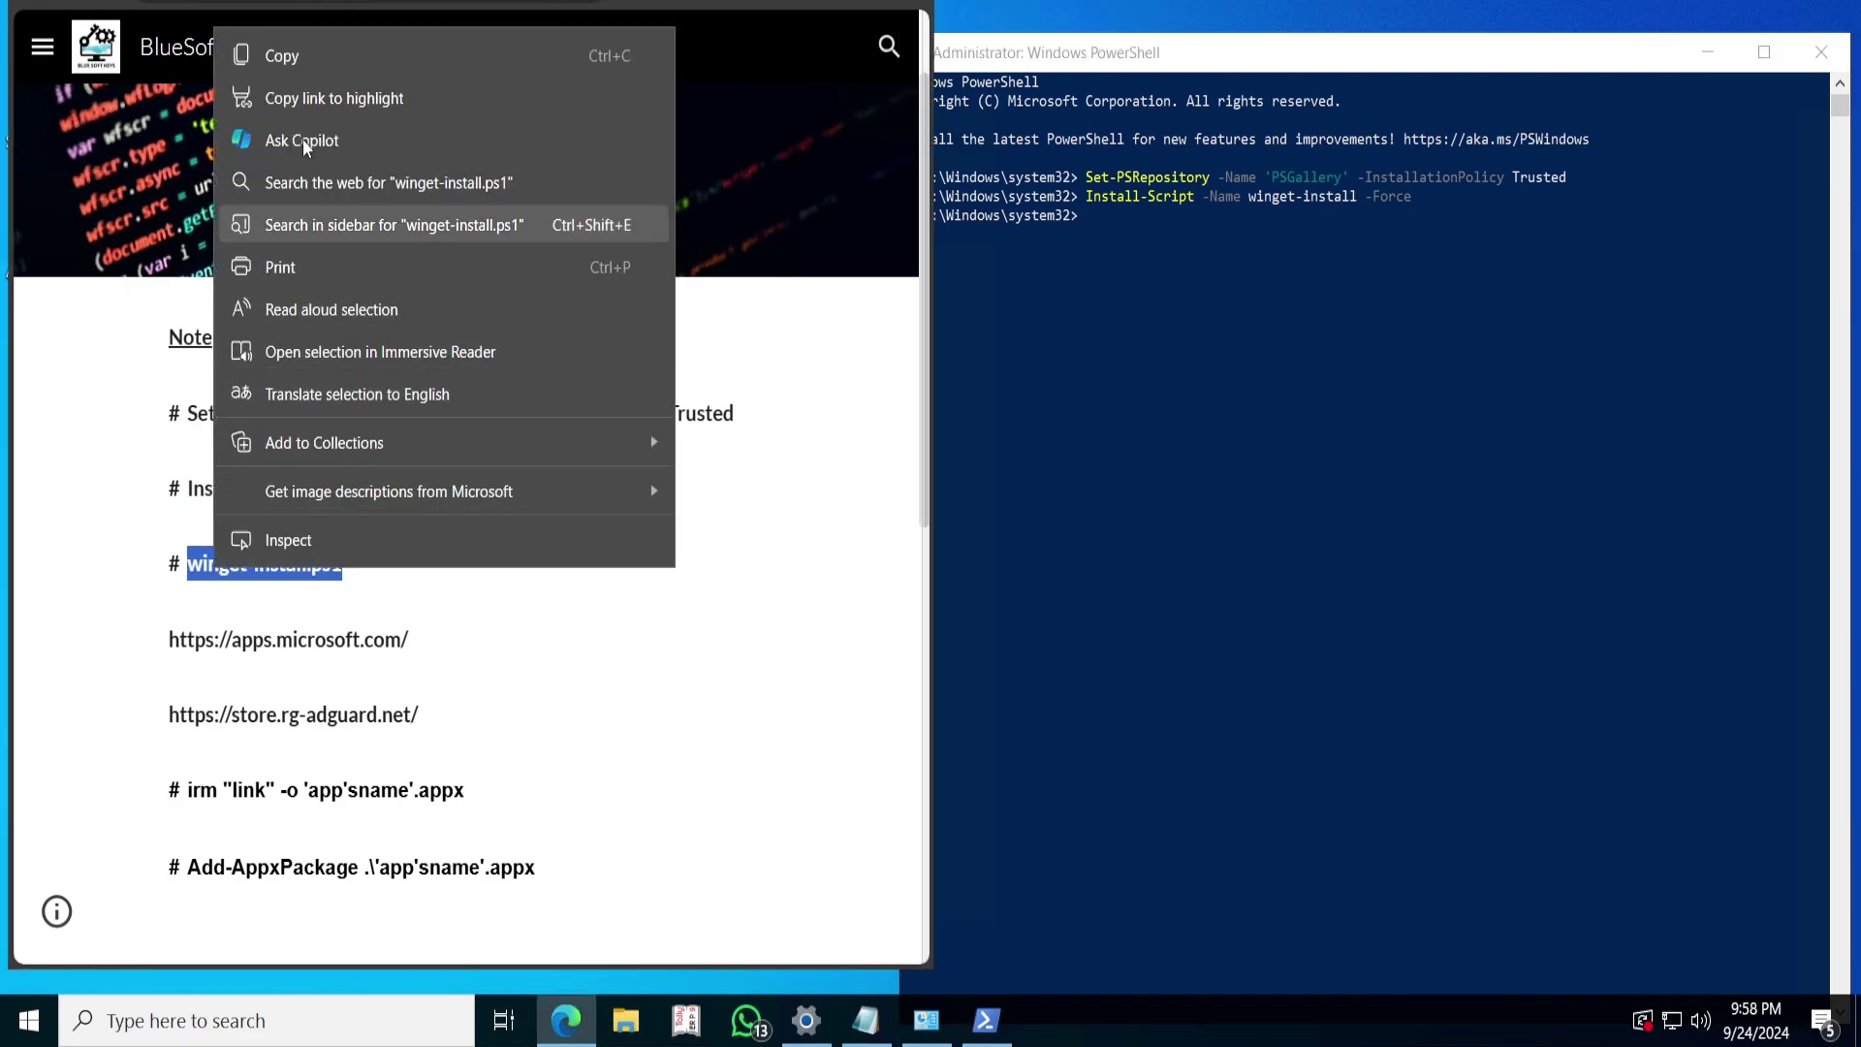
left_click(308, 56)
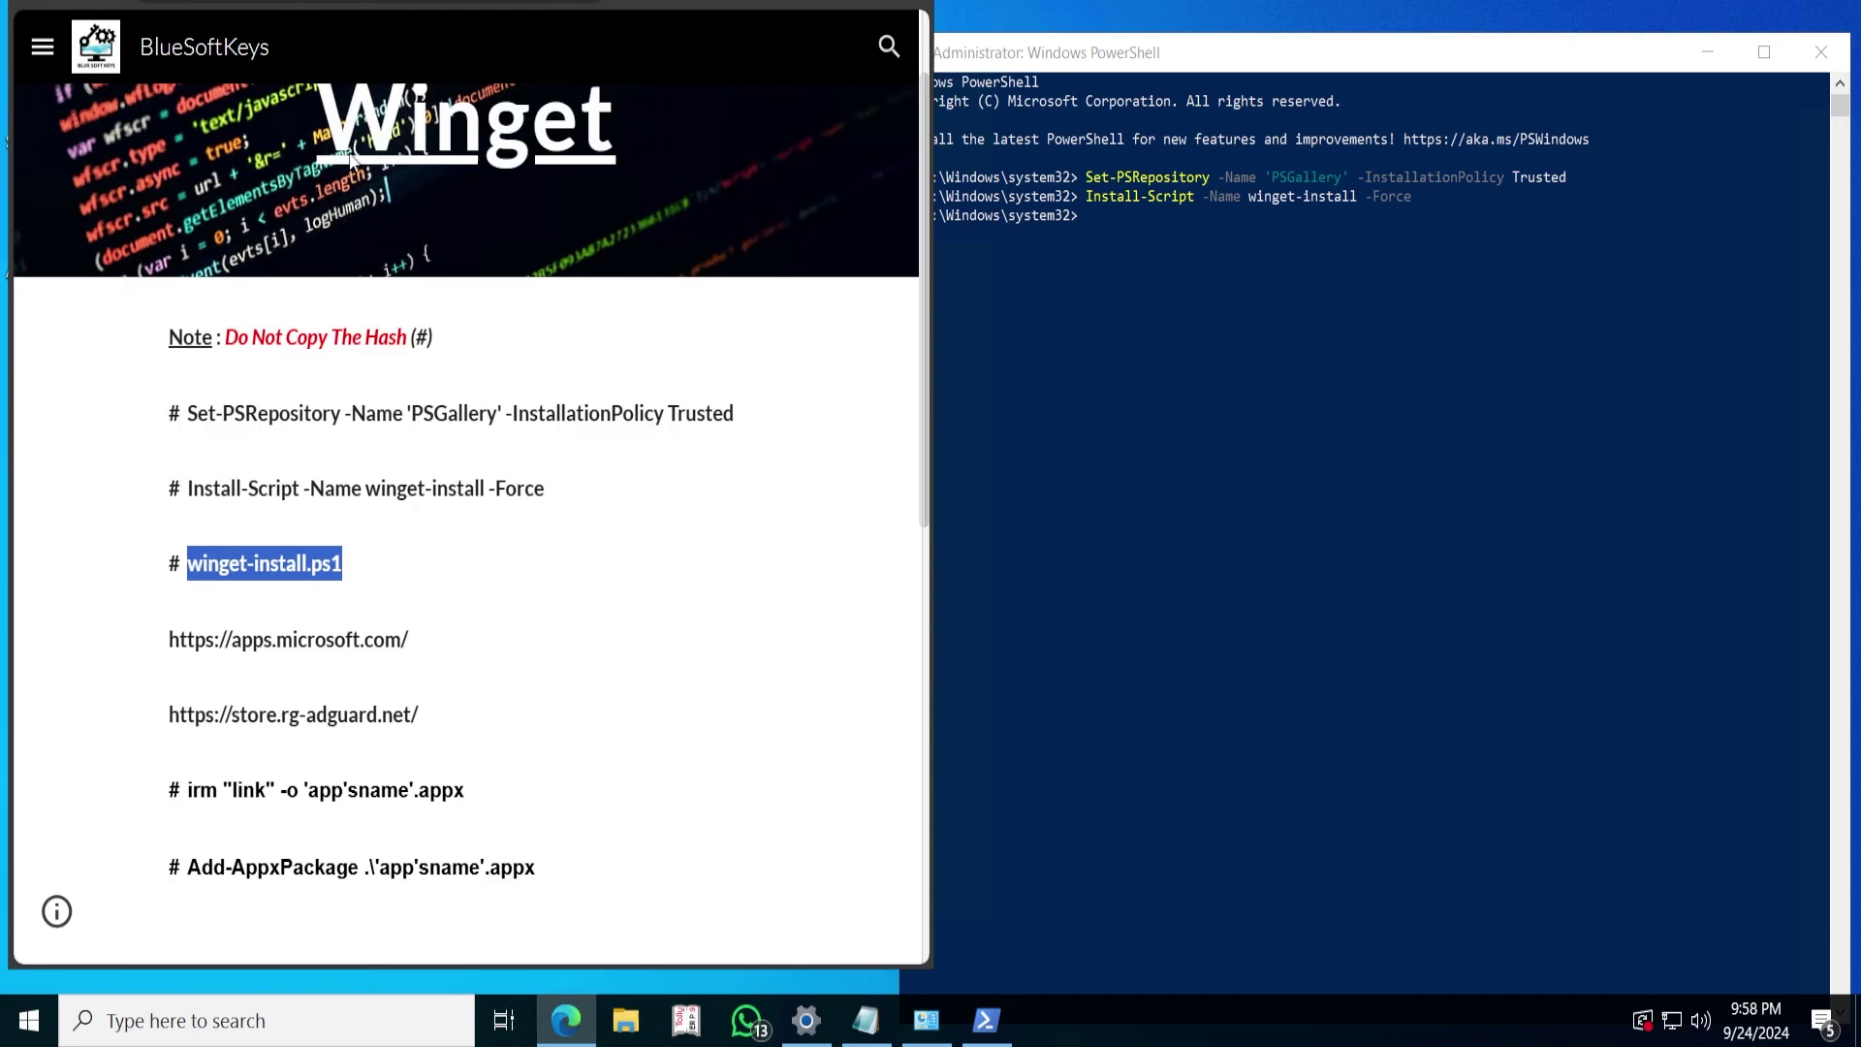
left_click(1113, 219)
right_click(1113, 218)
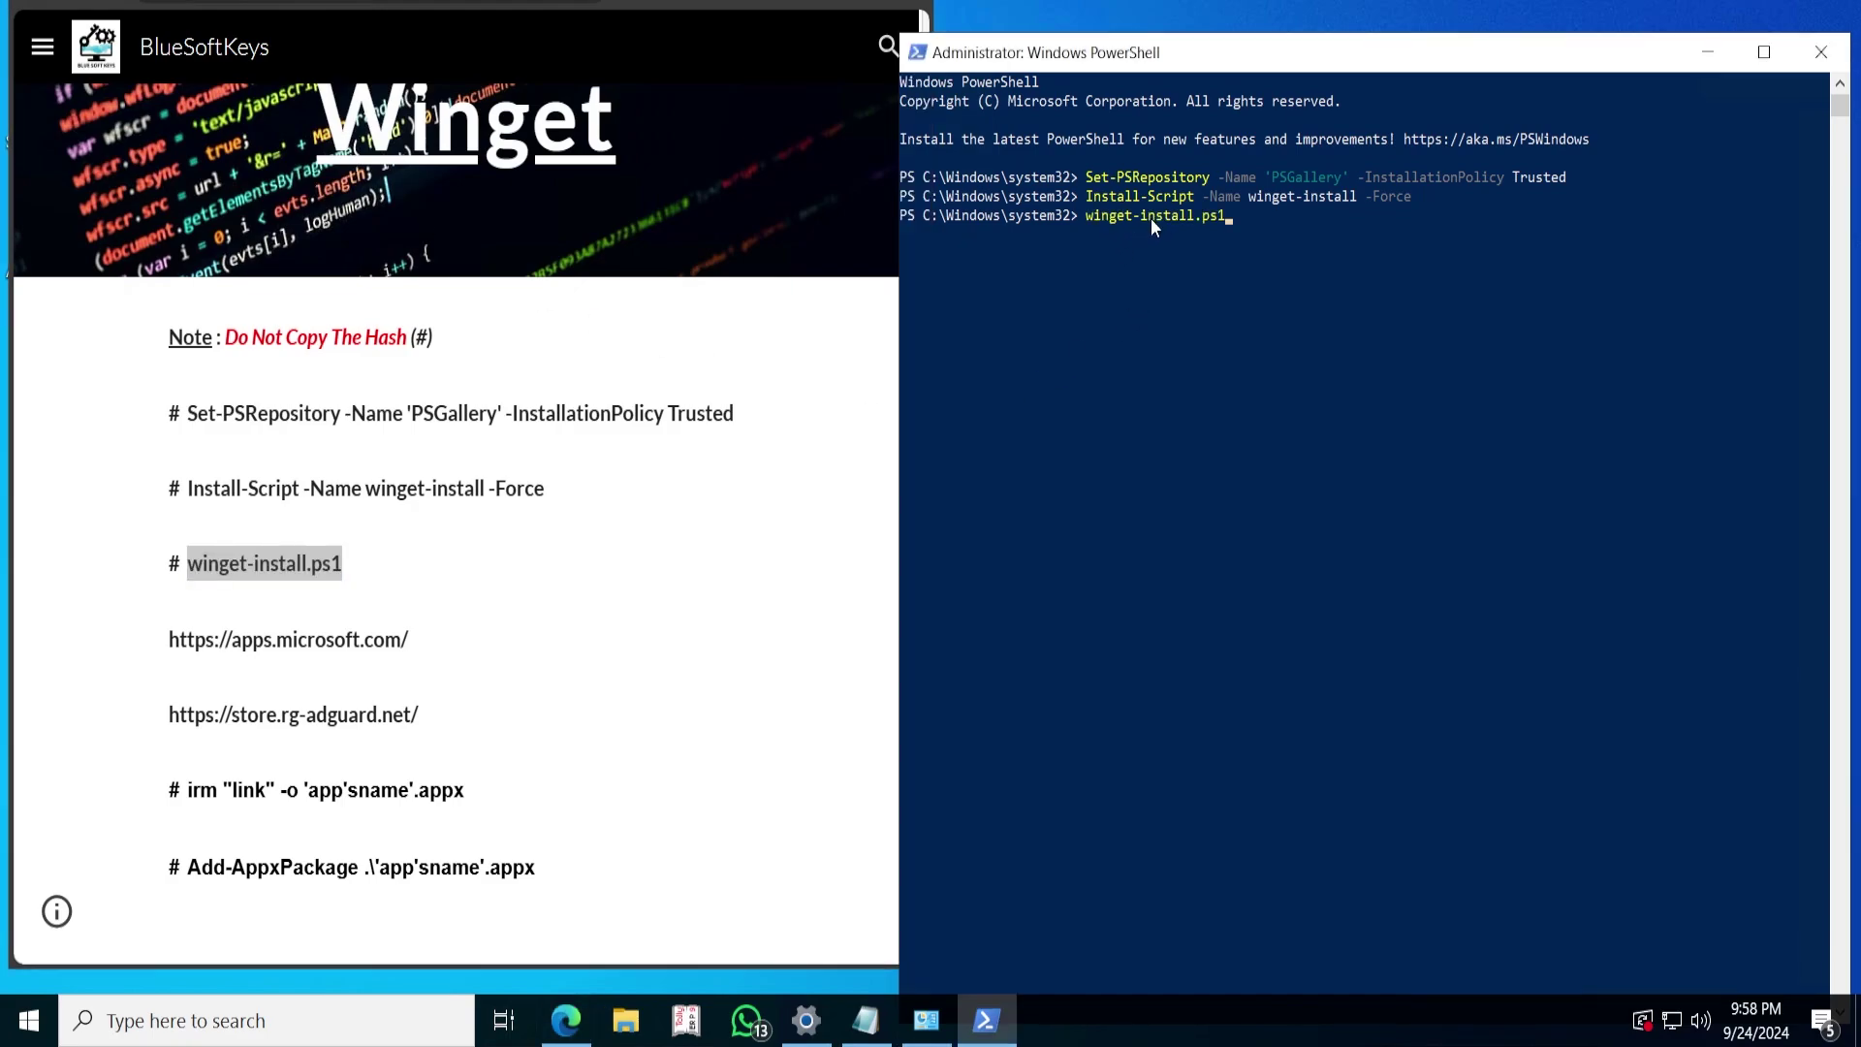
key("Return")
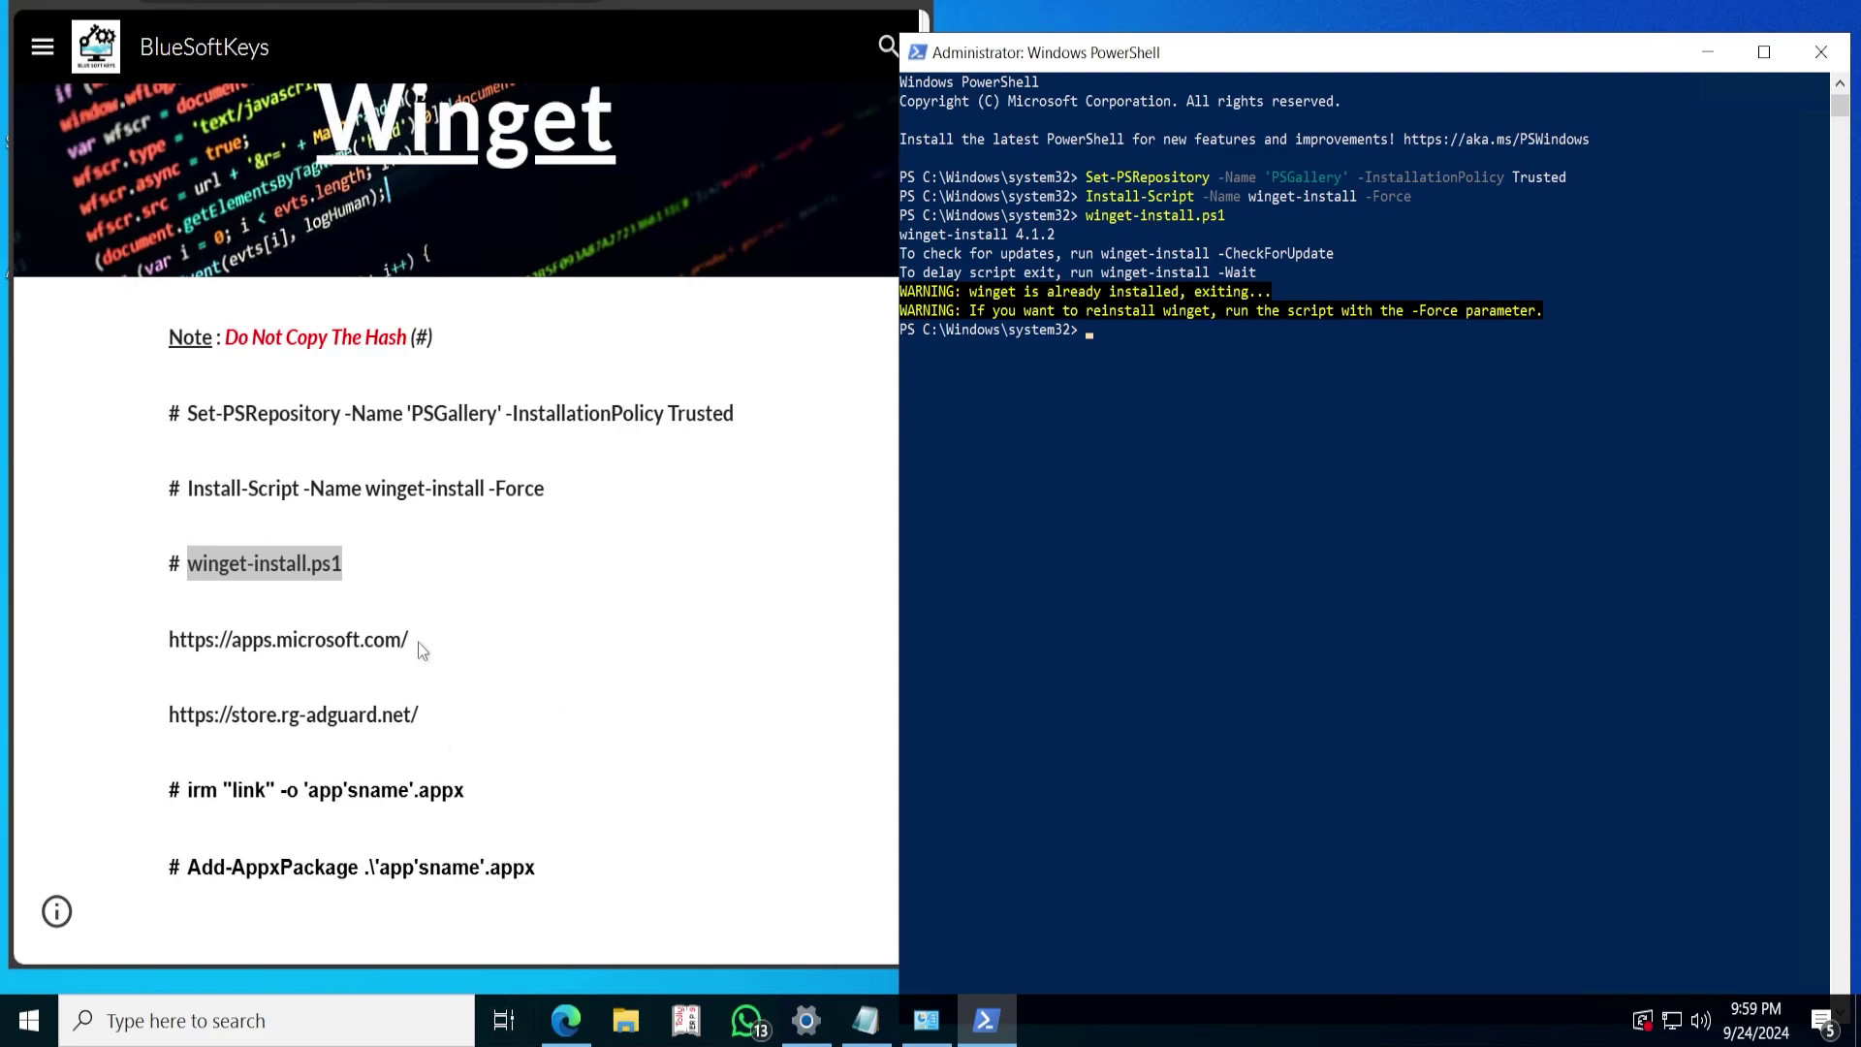
left_click_drag(415, 638, 168, 640)
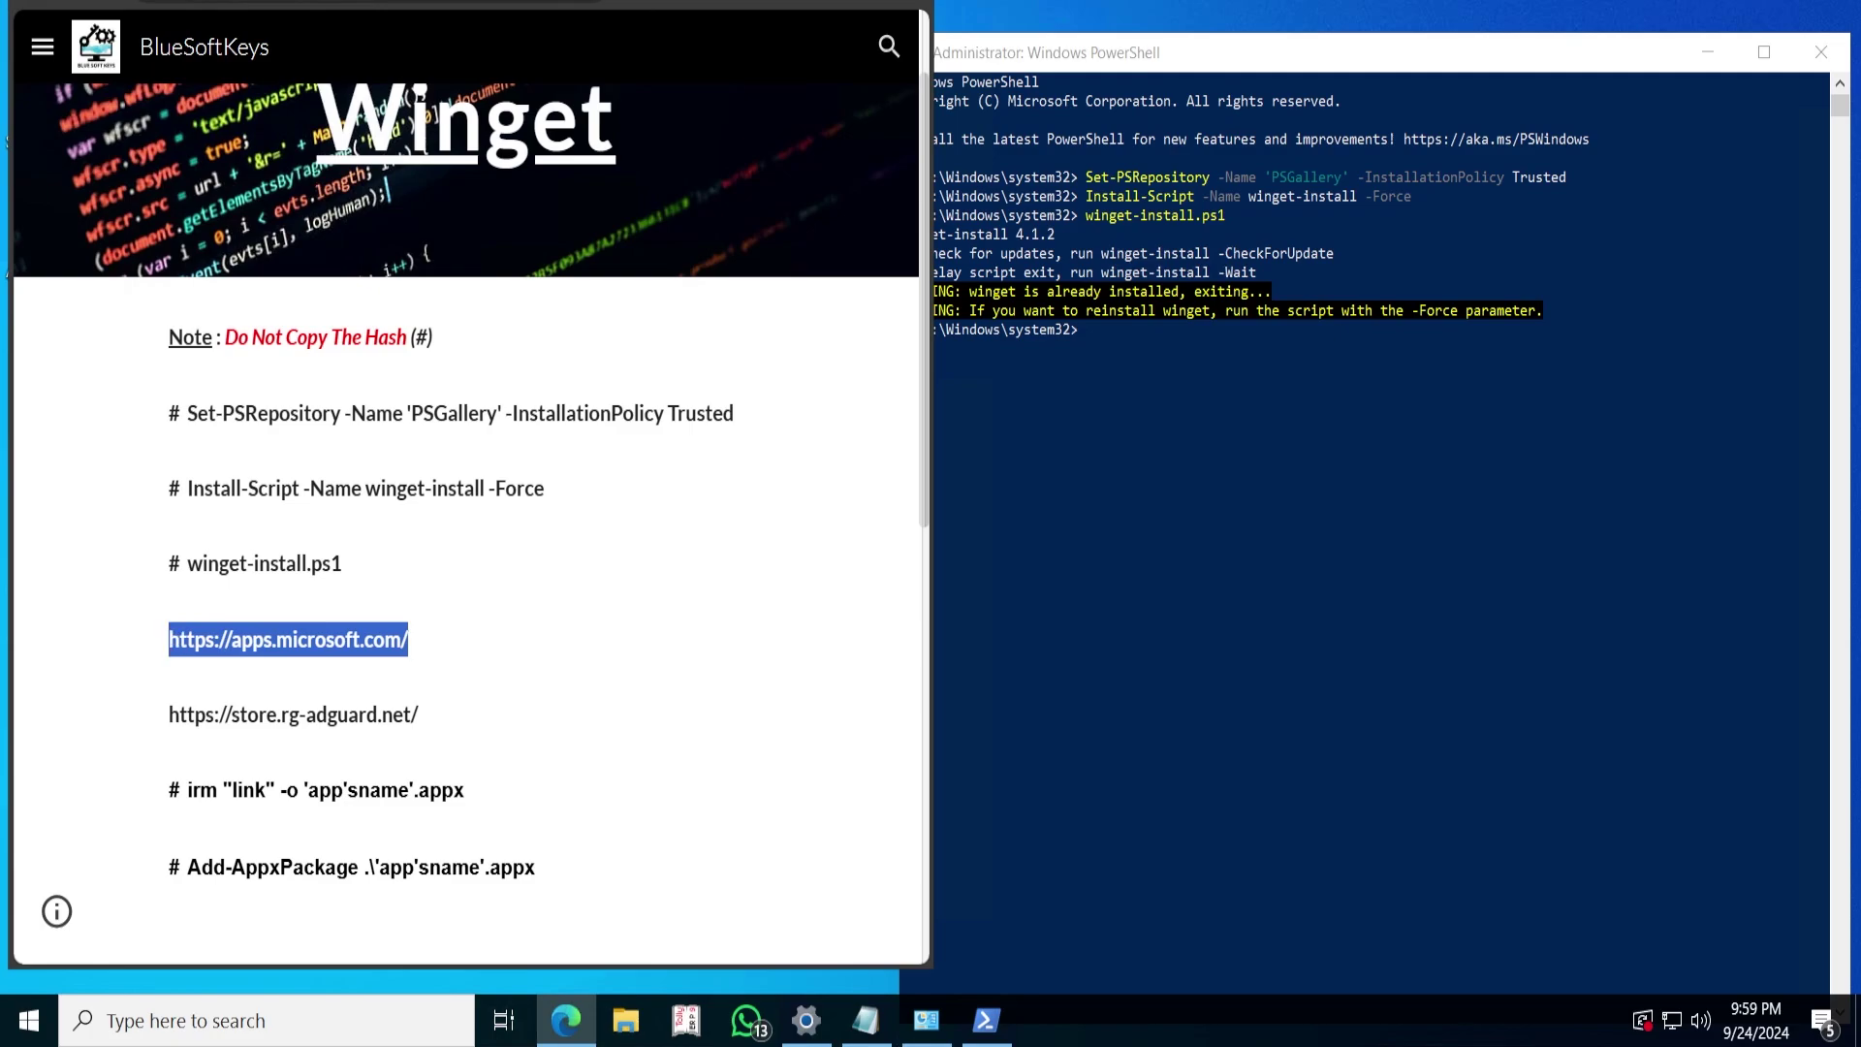
right_click(215, 645)
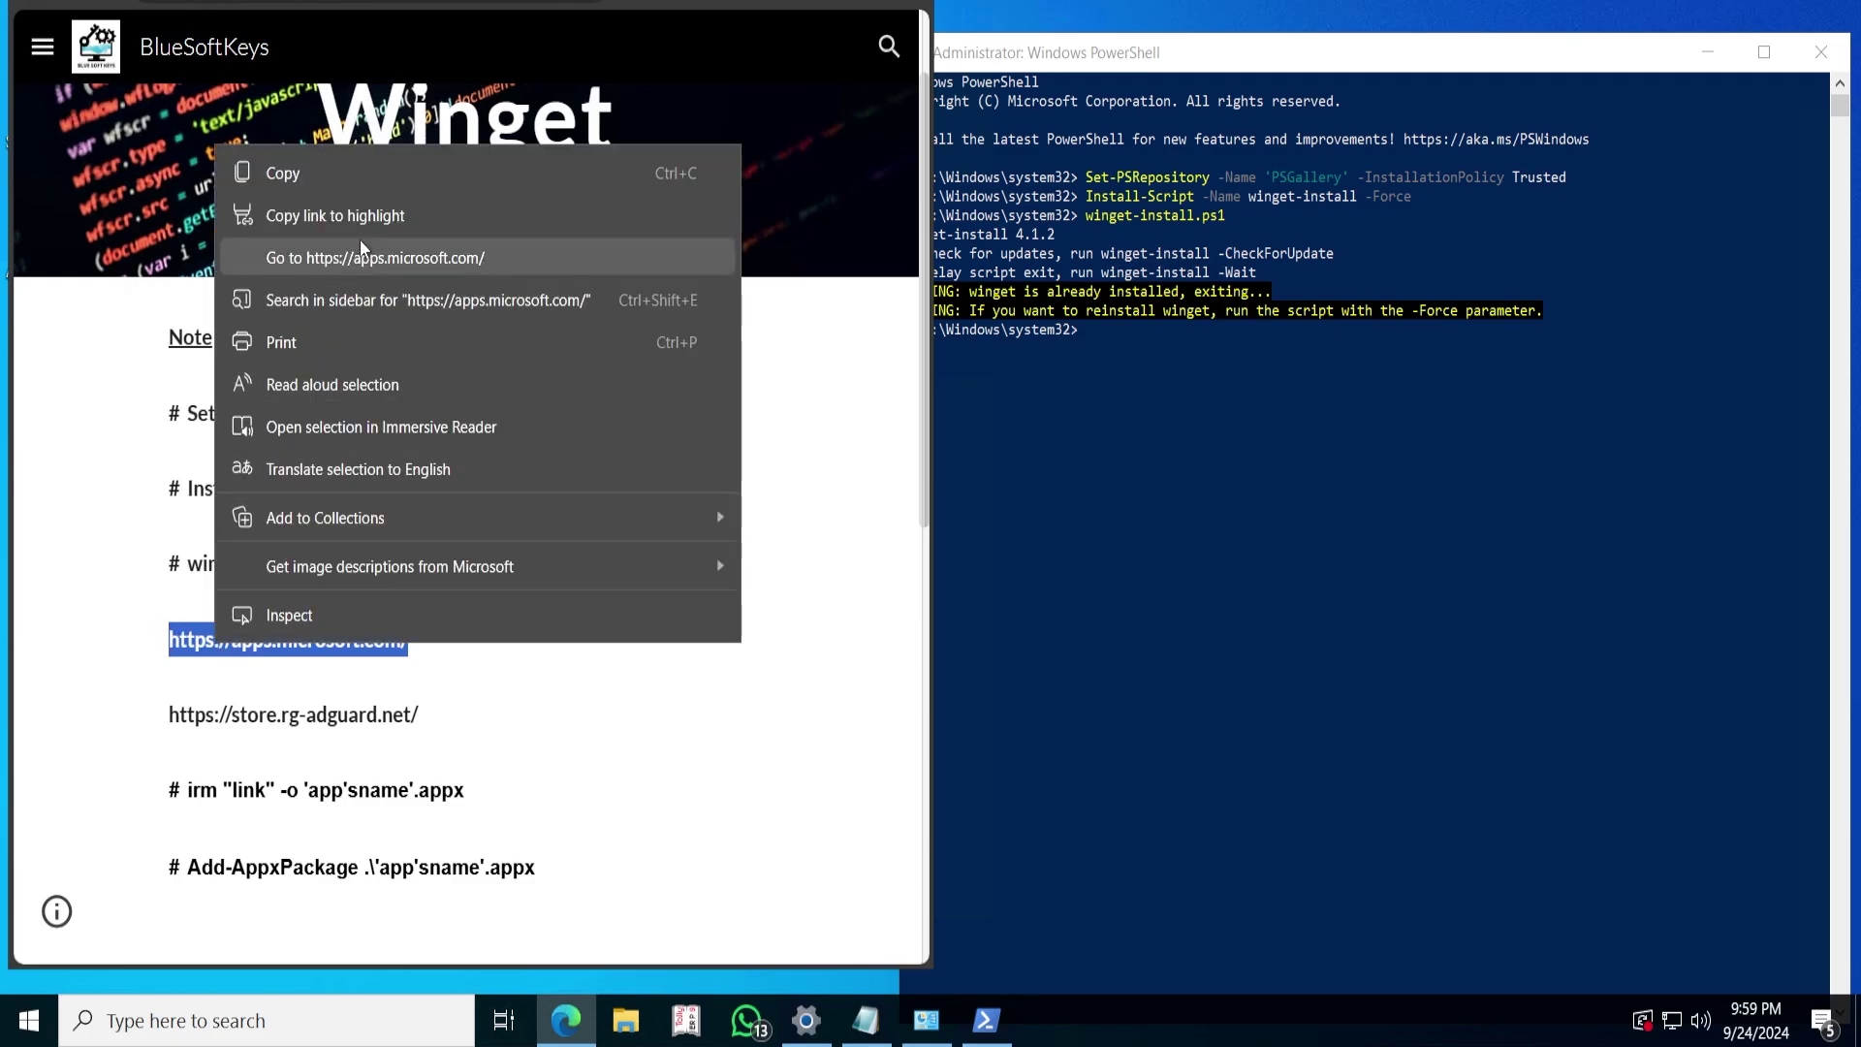
left_click(391, 260)
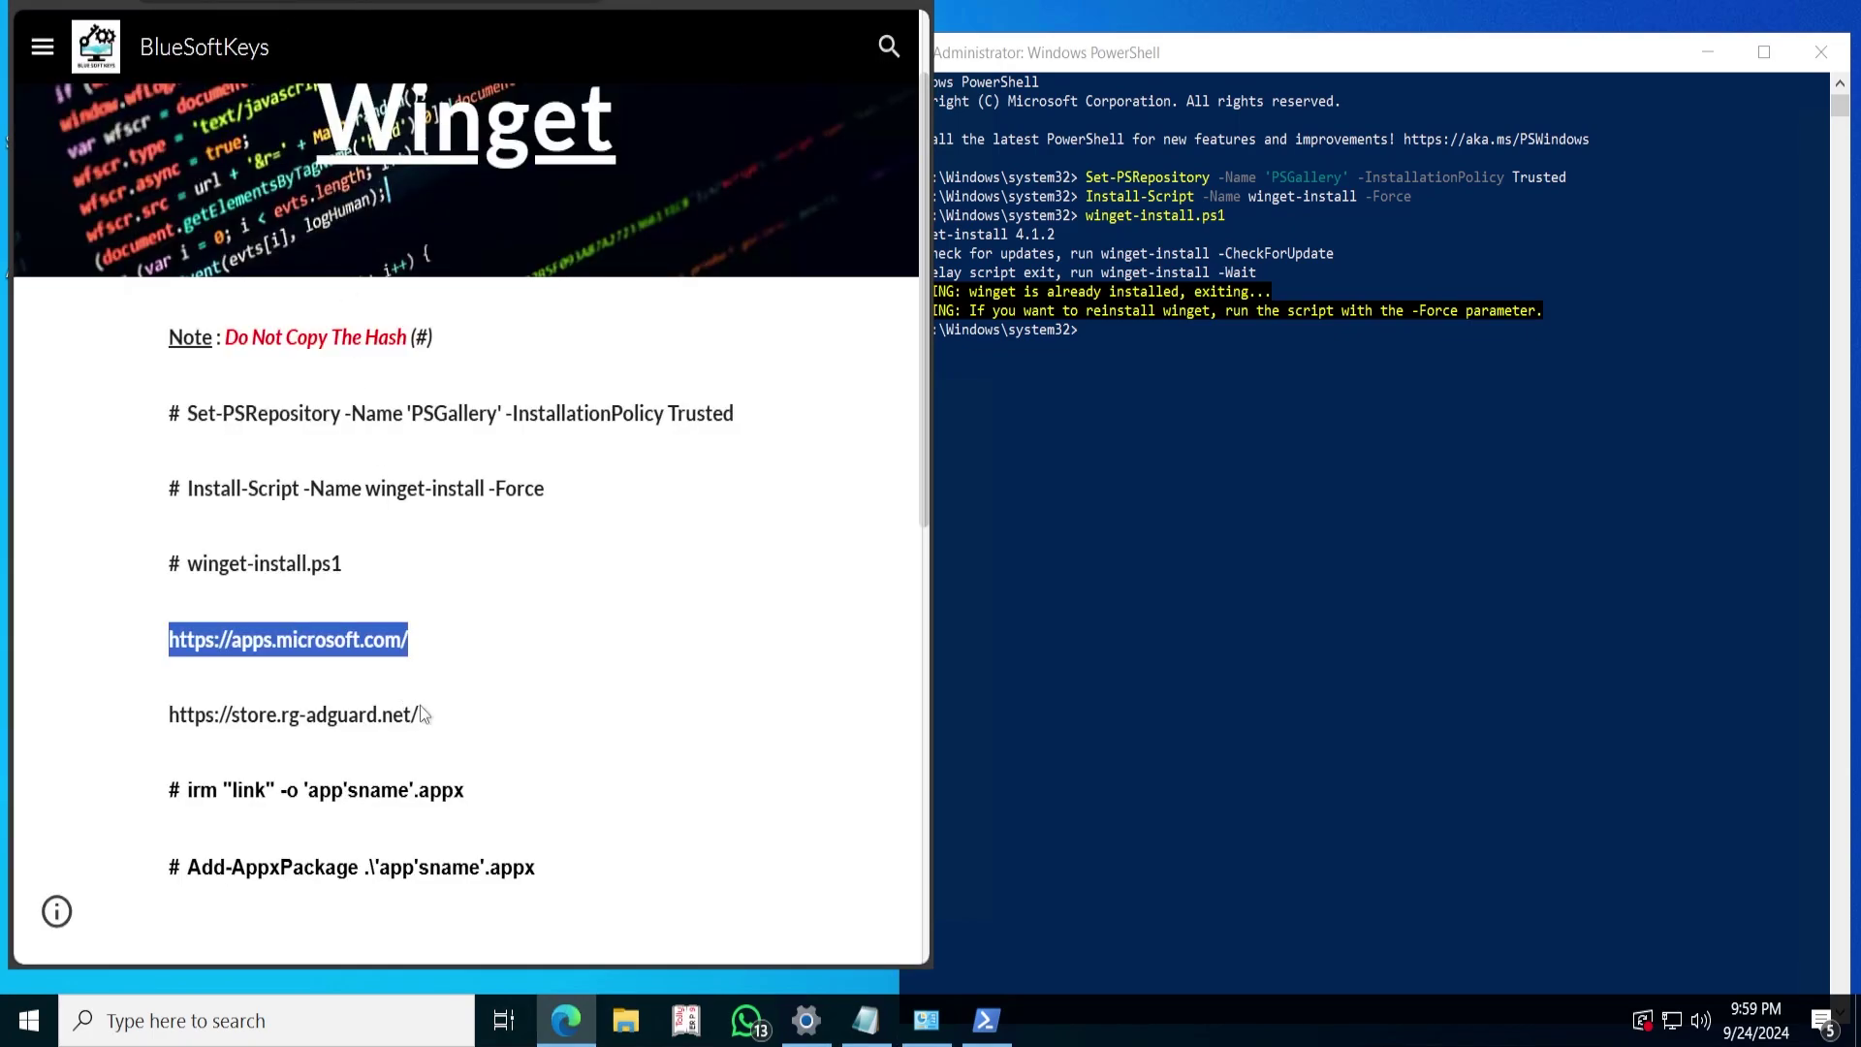
left_click_drag(421, 714, 199, 716)
right_click(199, 715)
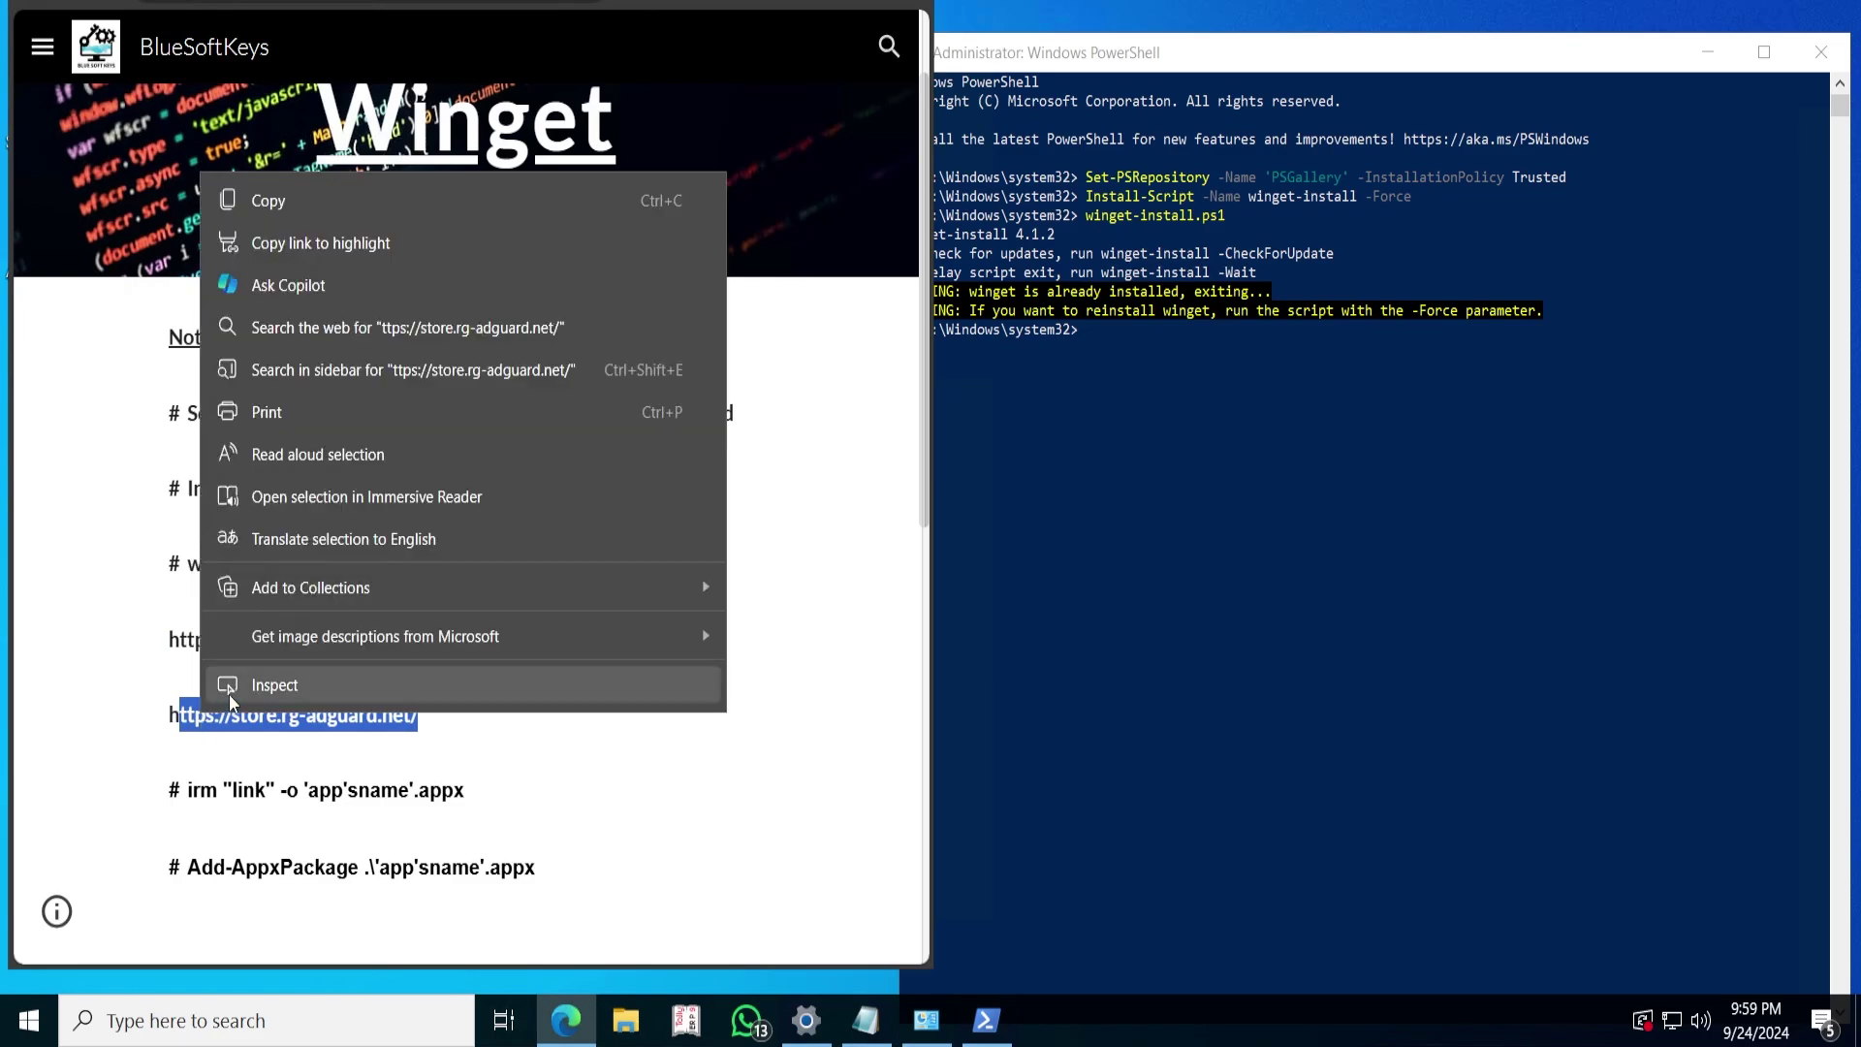
key("ctrl+c")
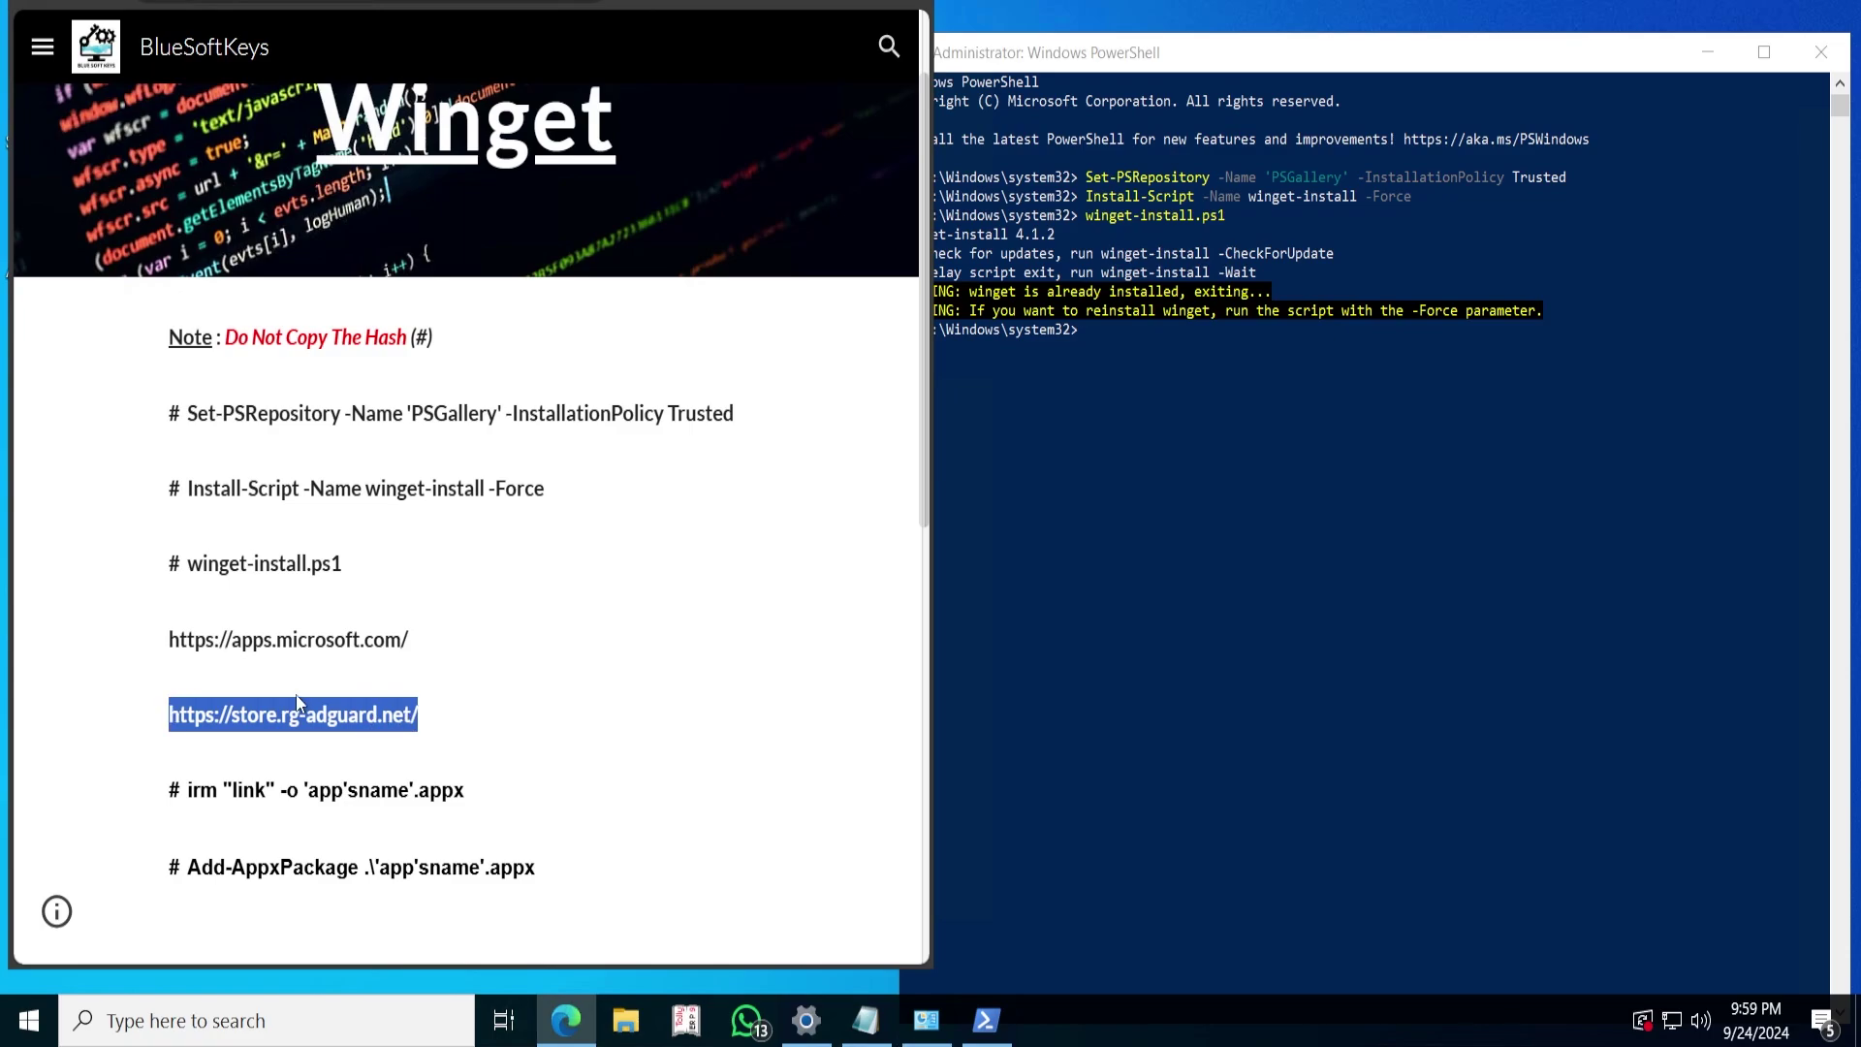
right_click(322, 719)
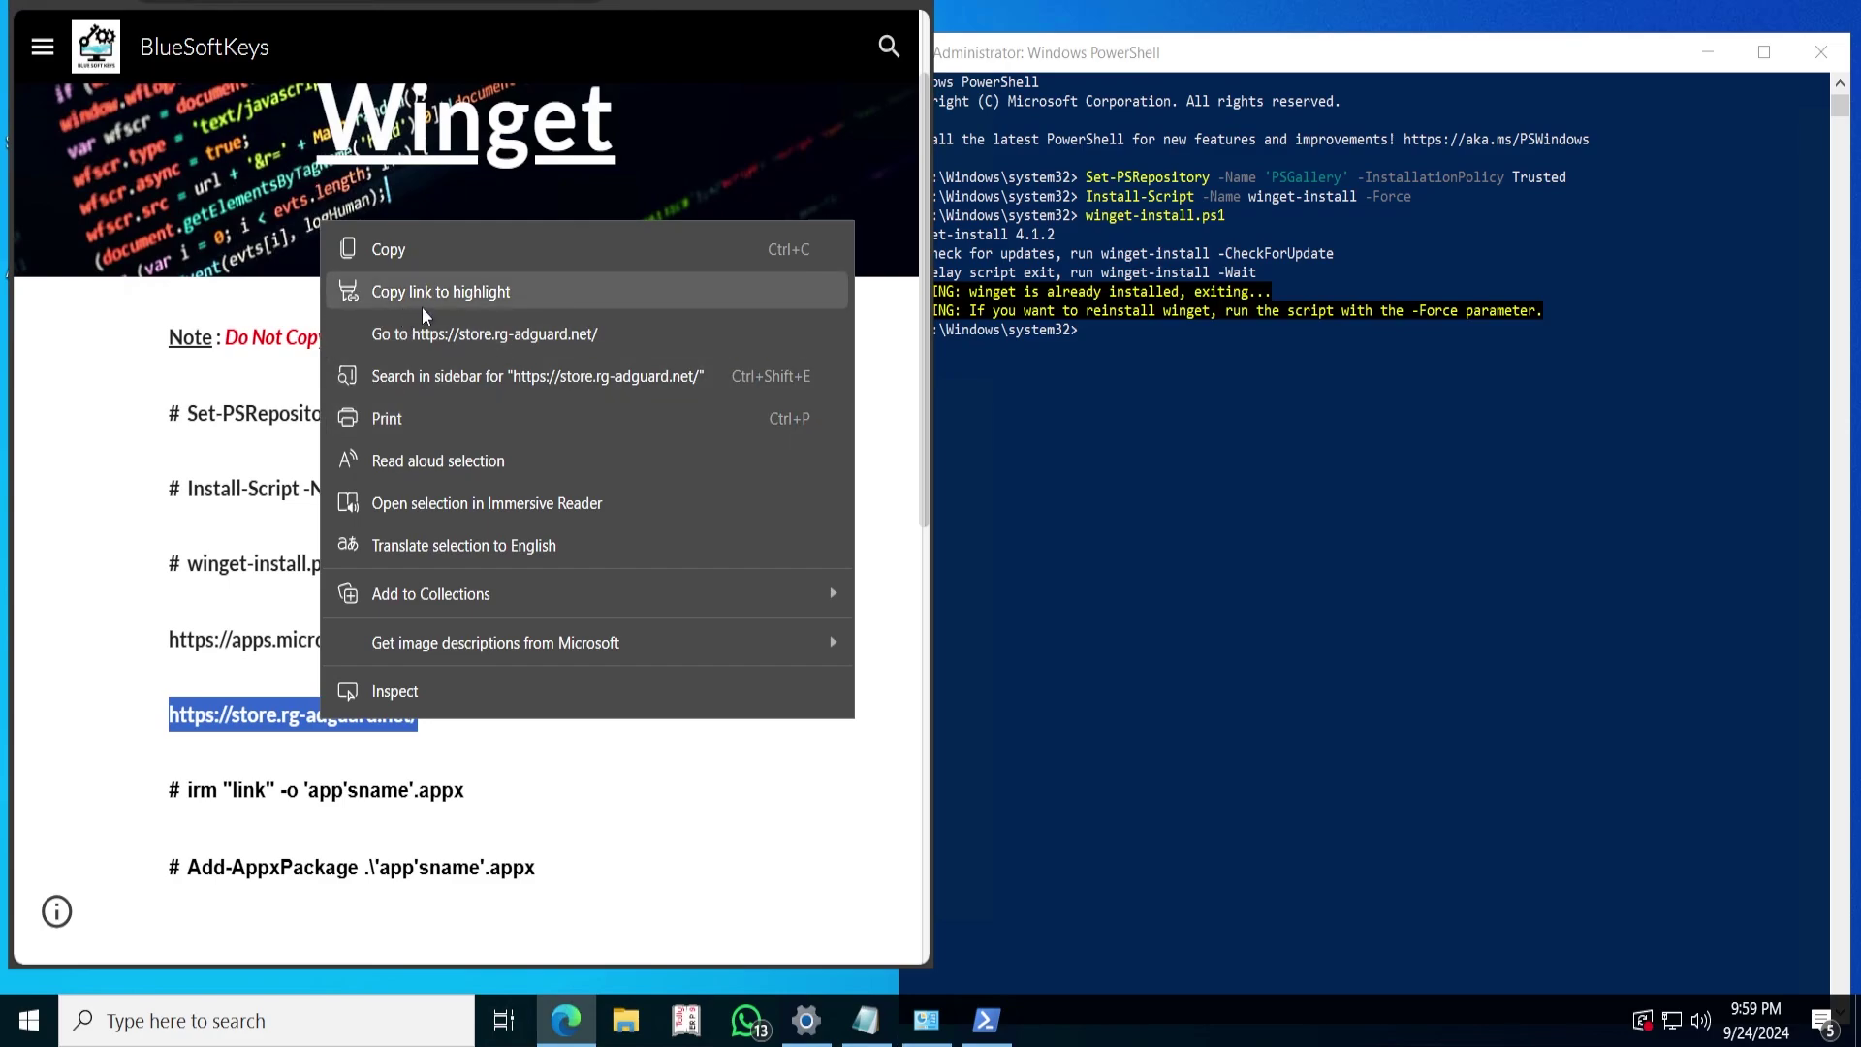
left_click(415, 335)
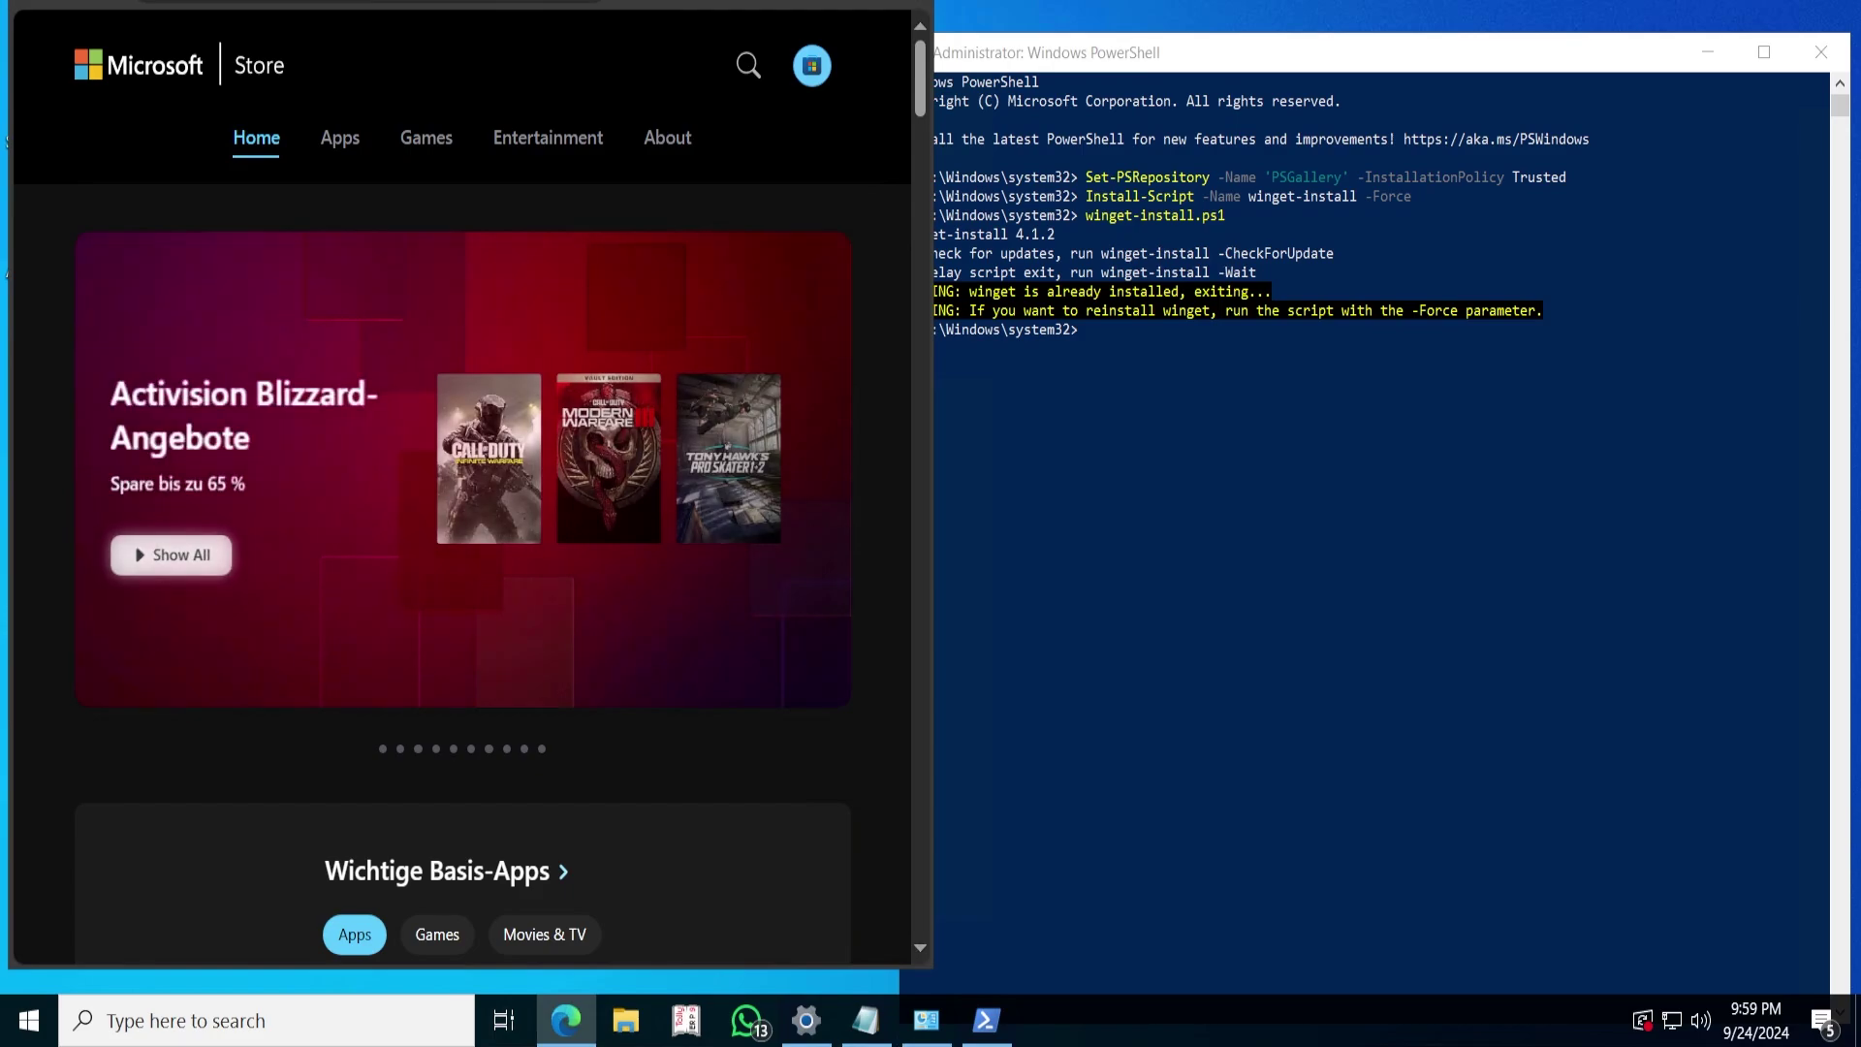
key("super+Up")
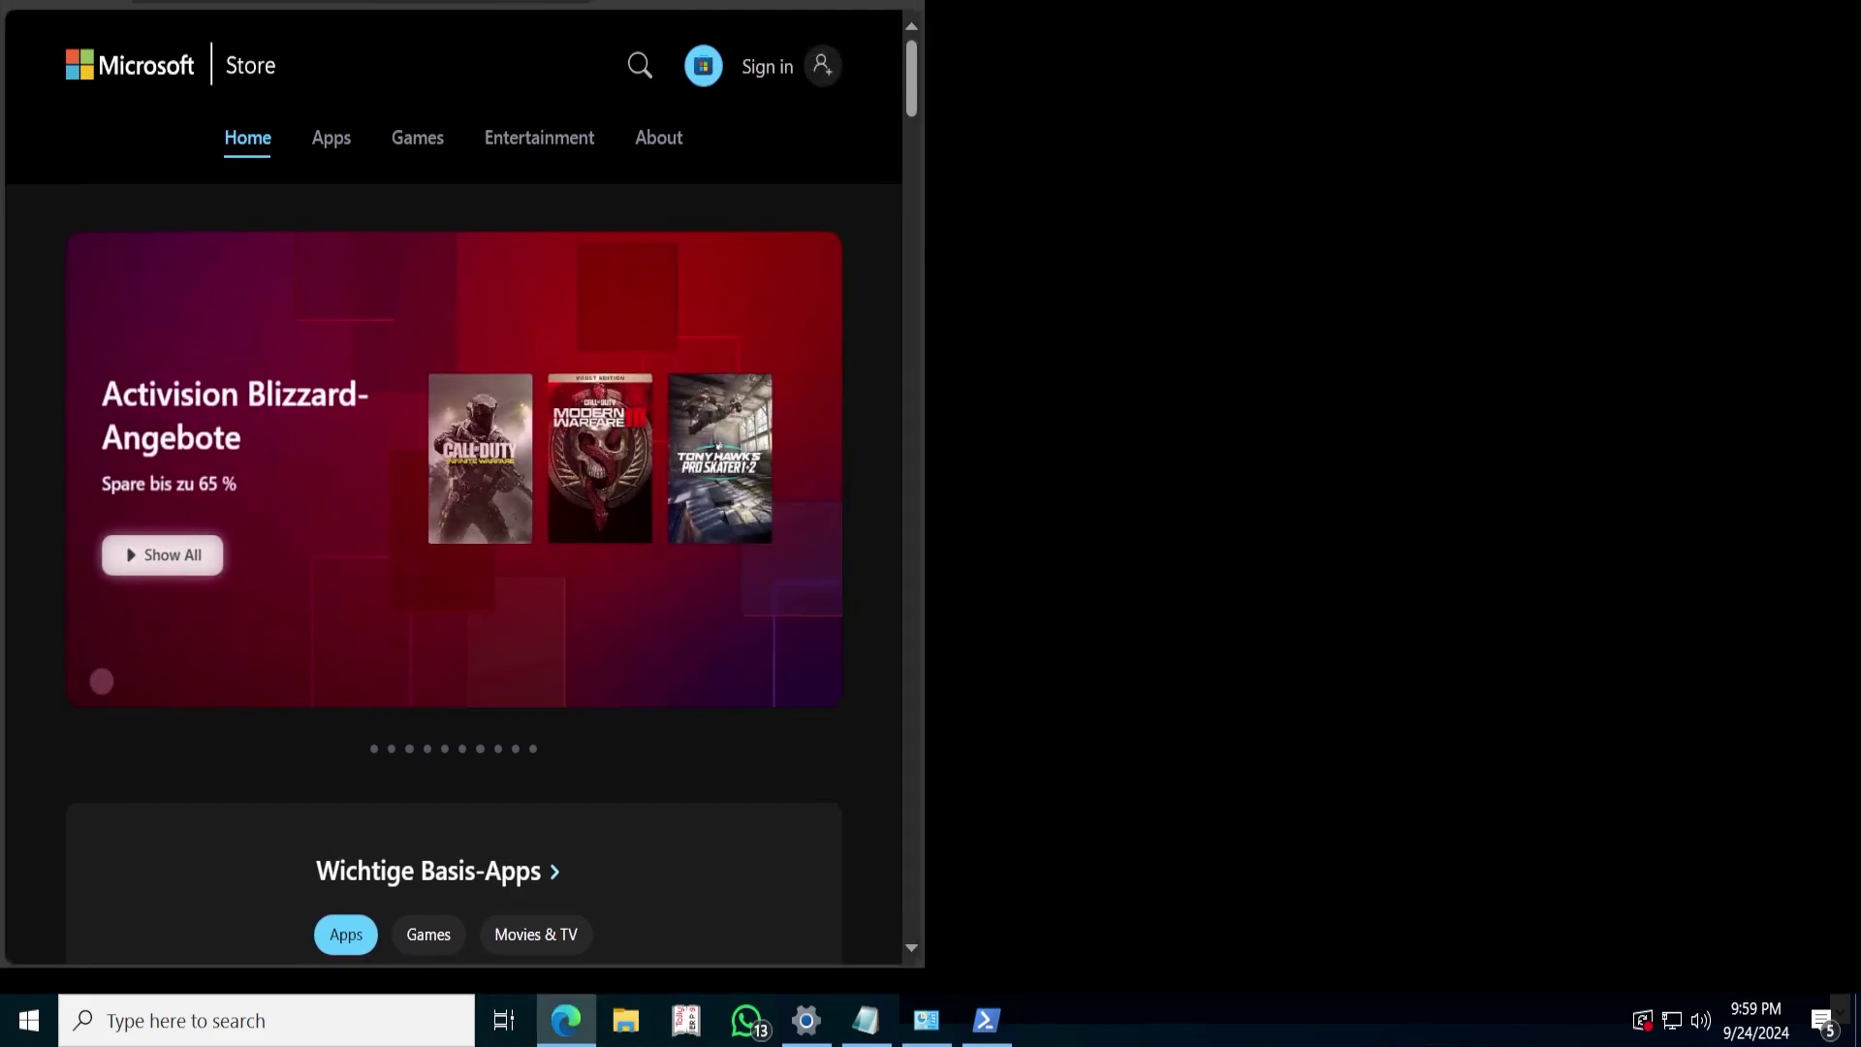
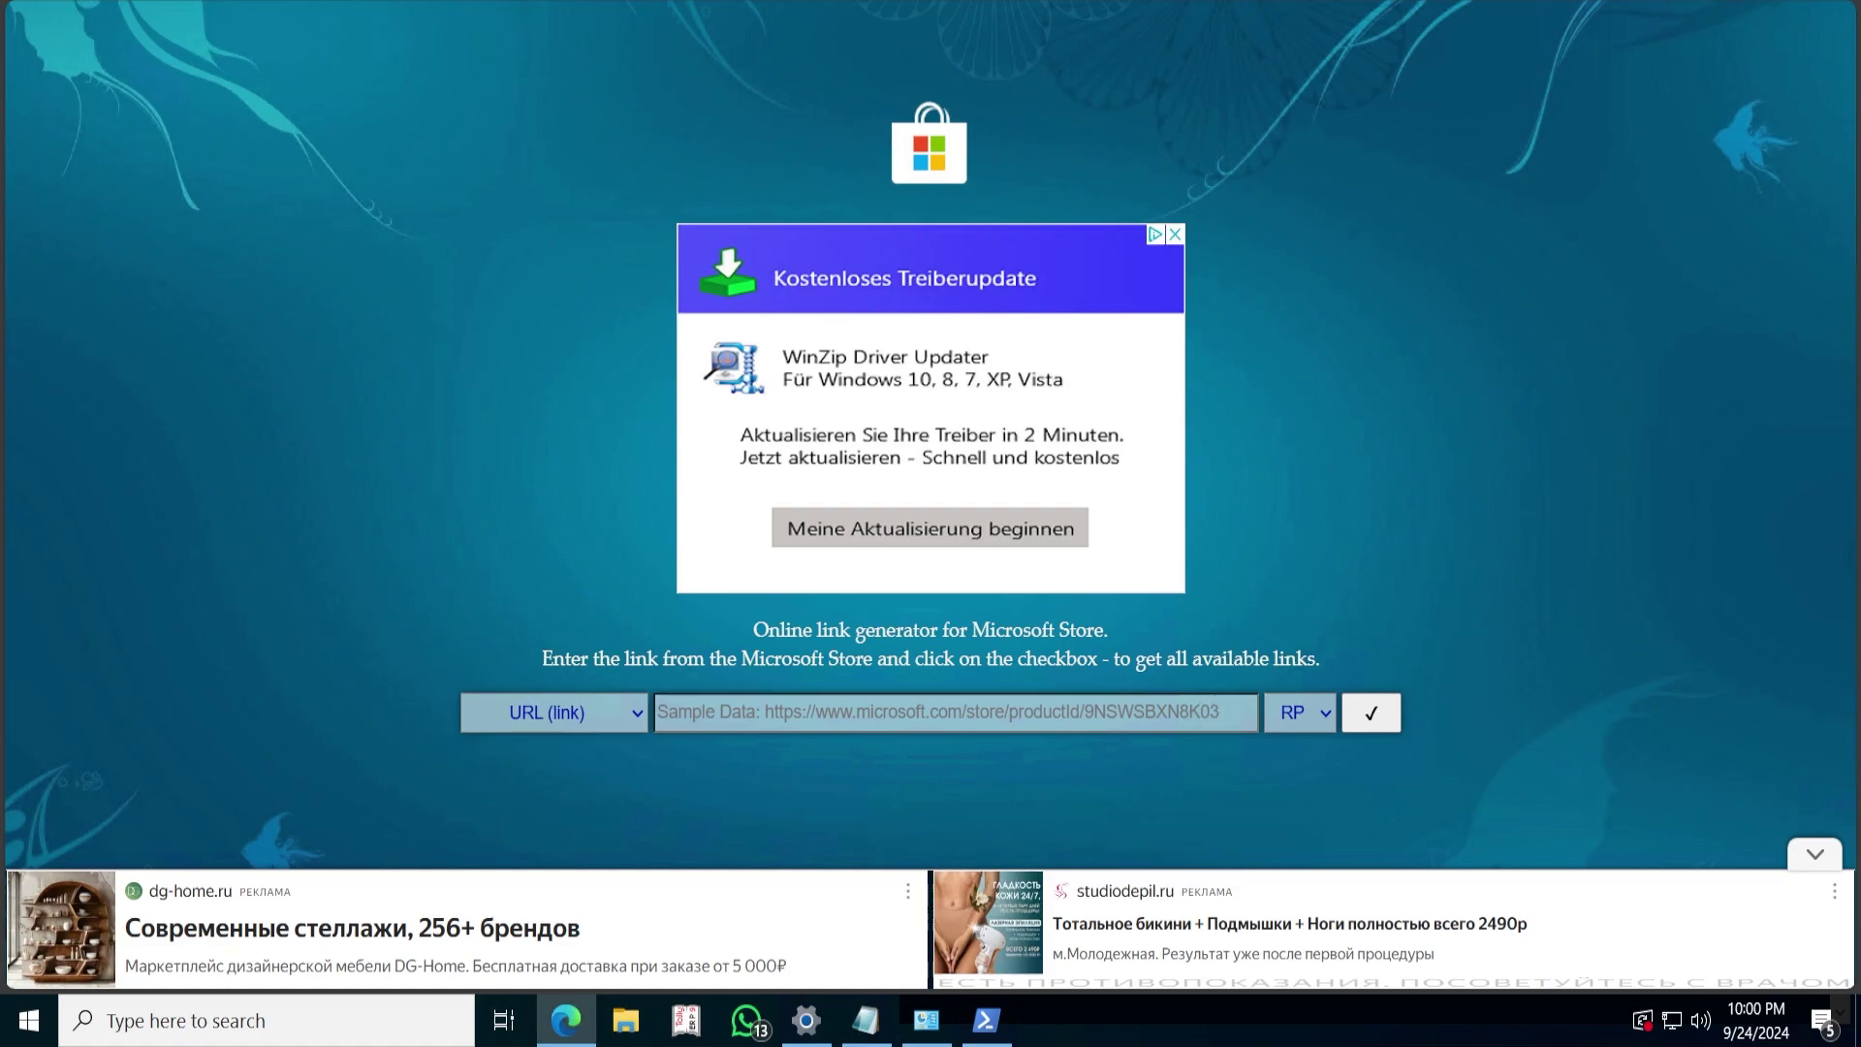
- Browse the Microsoft Store's top free apps and open the Windows Scan app page
key("ctrl+Tab")
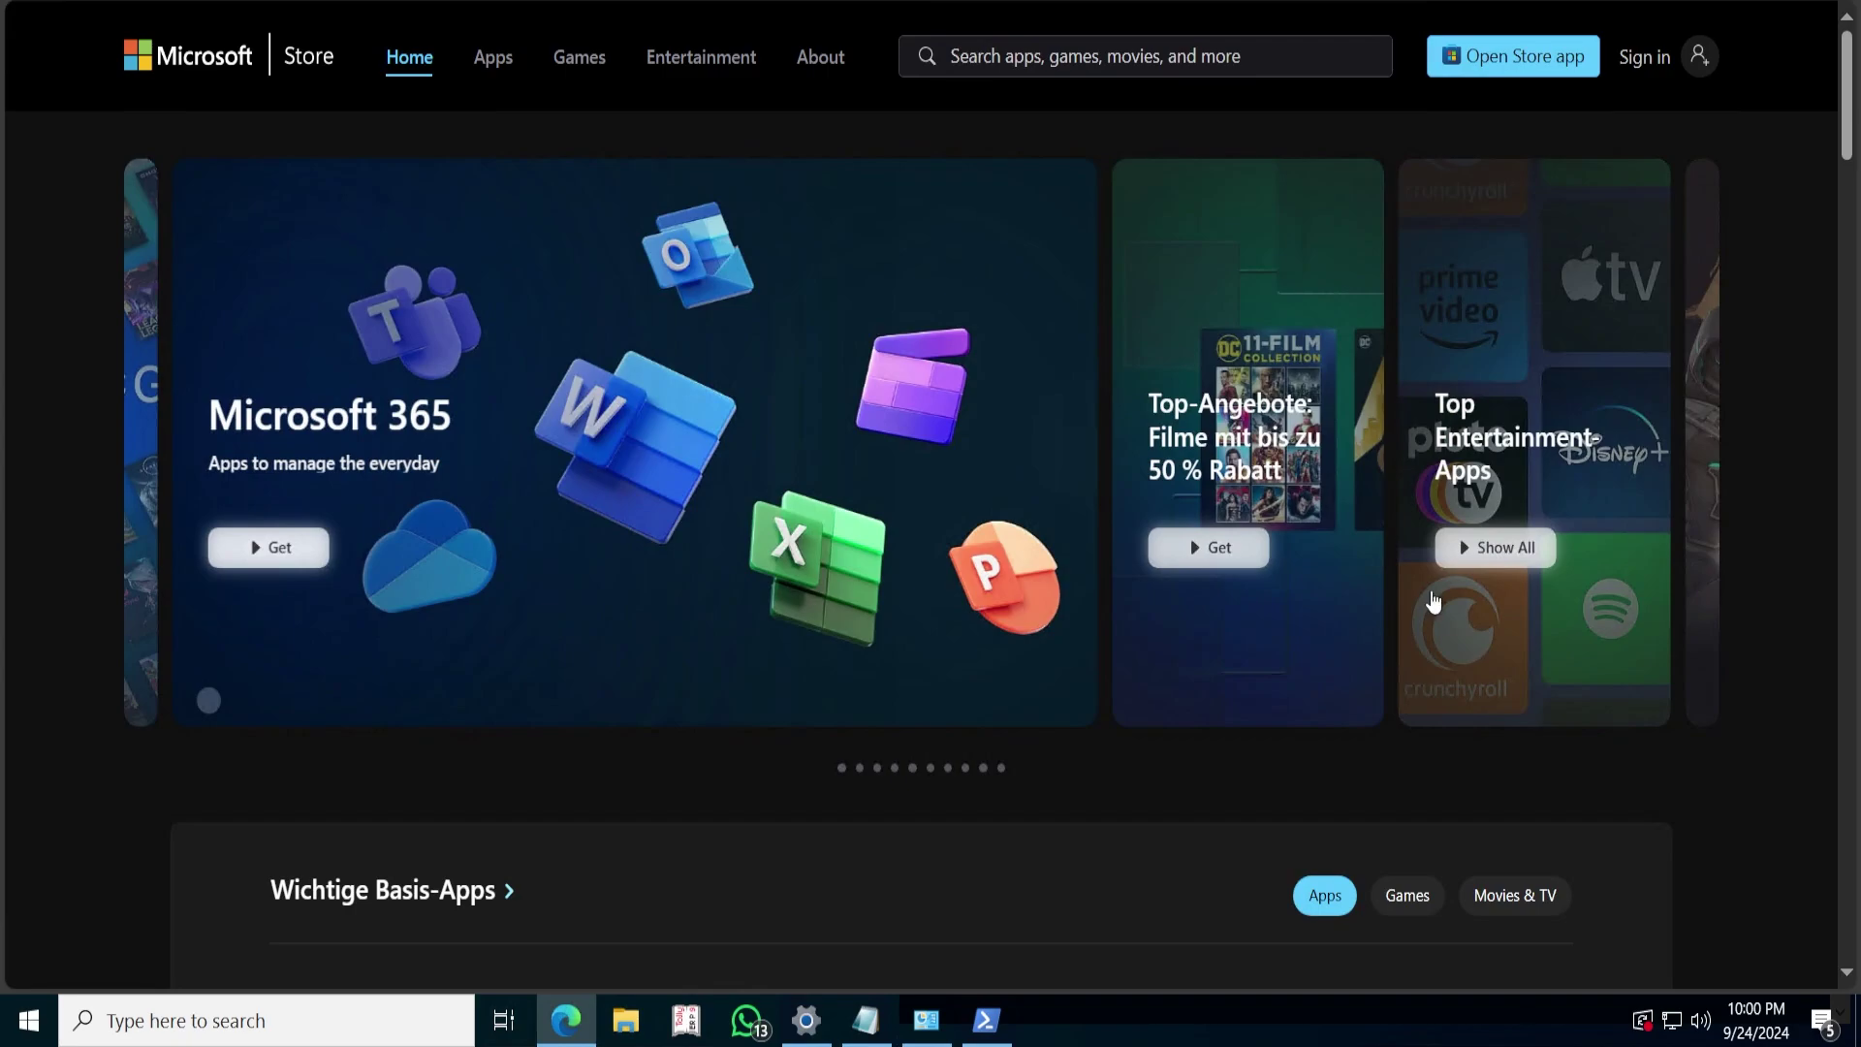
scroll(1417, 640, "down", 10)
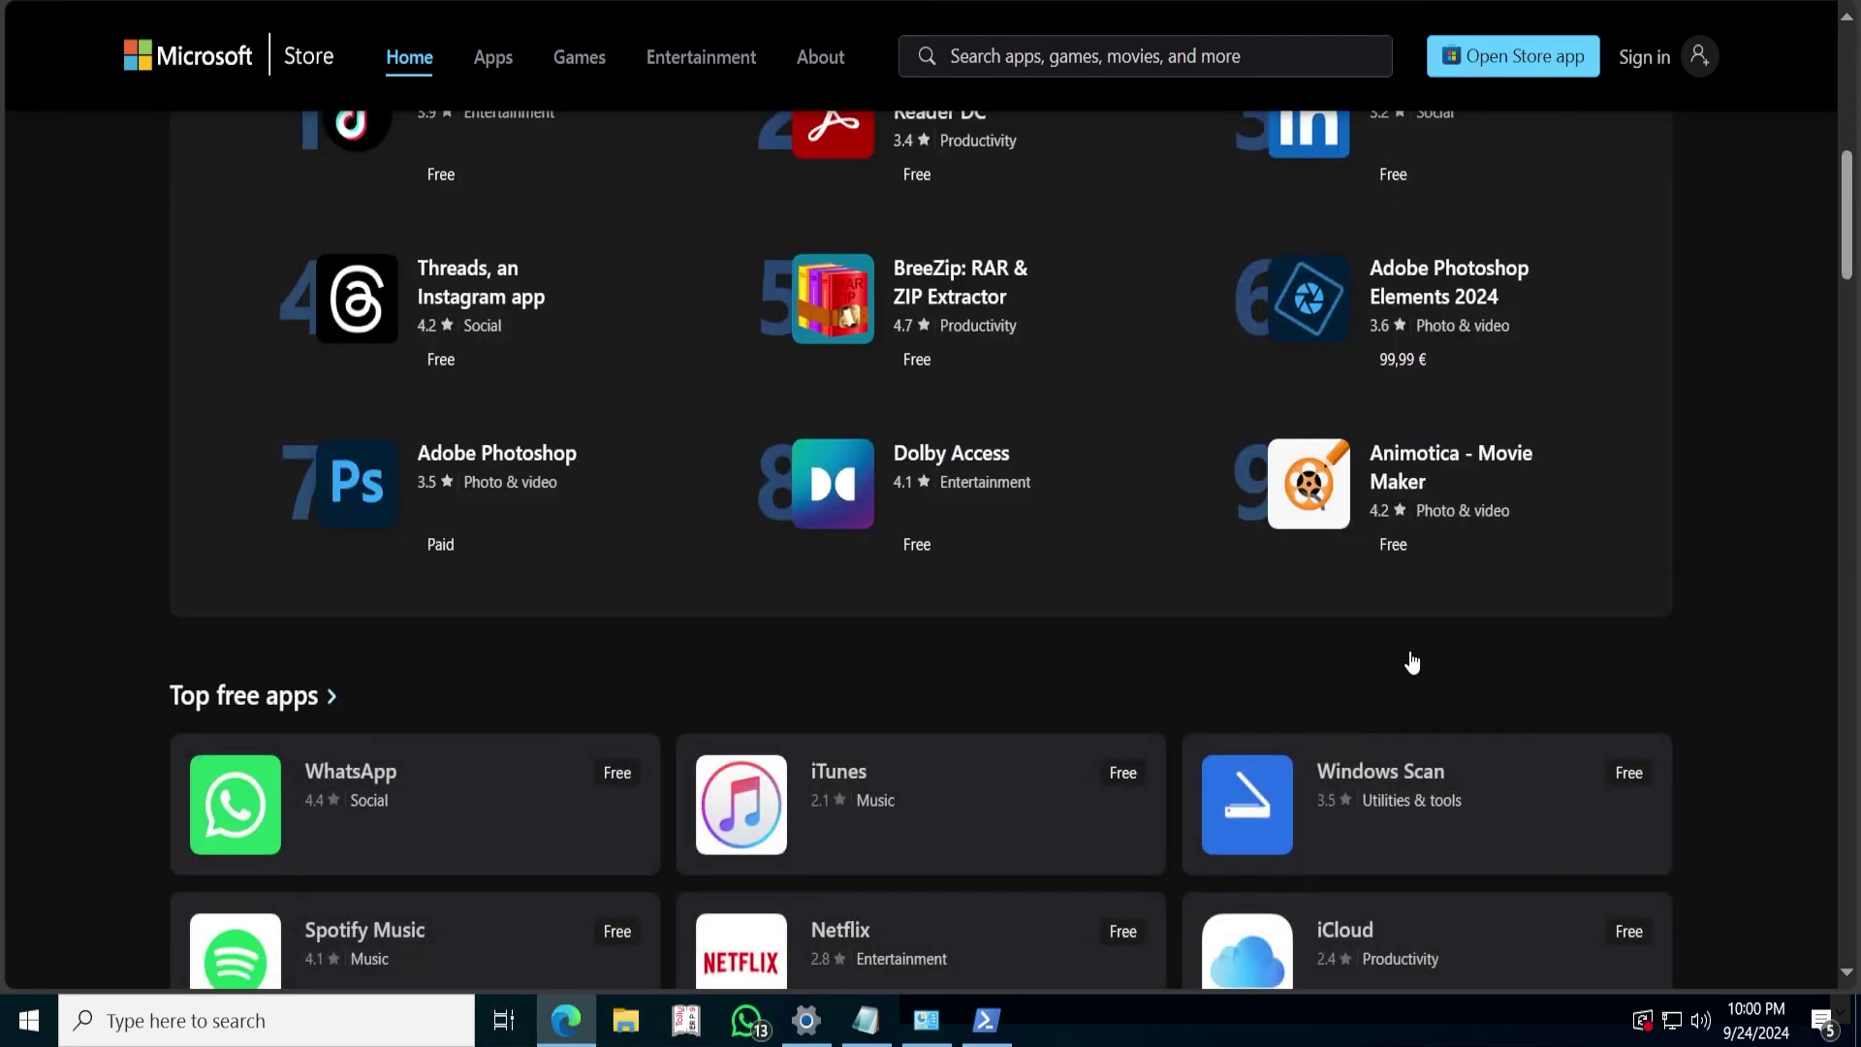
scroll(1405, 660, "down", 1)
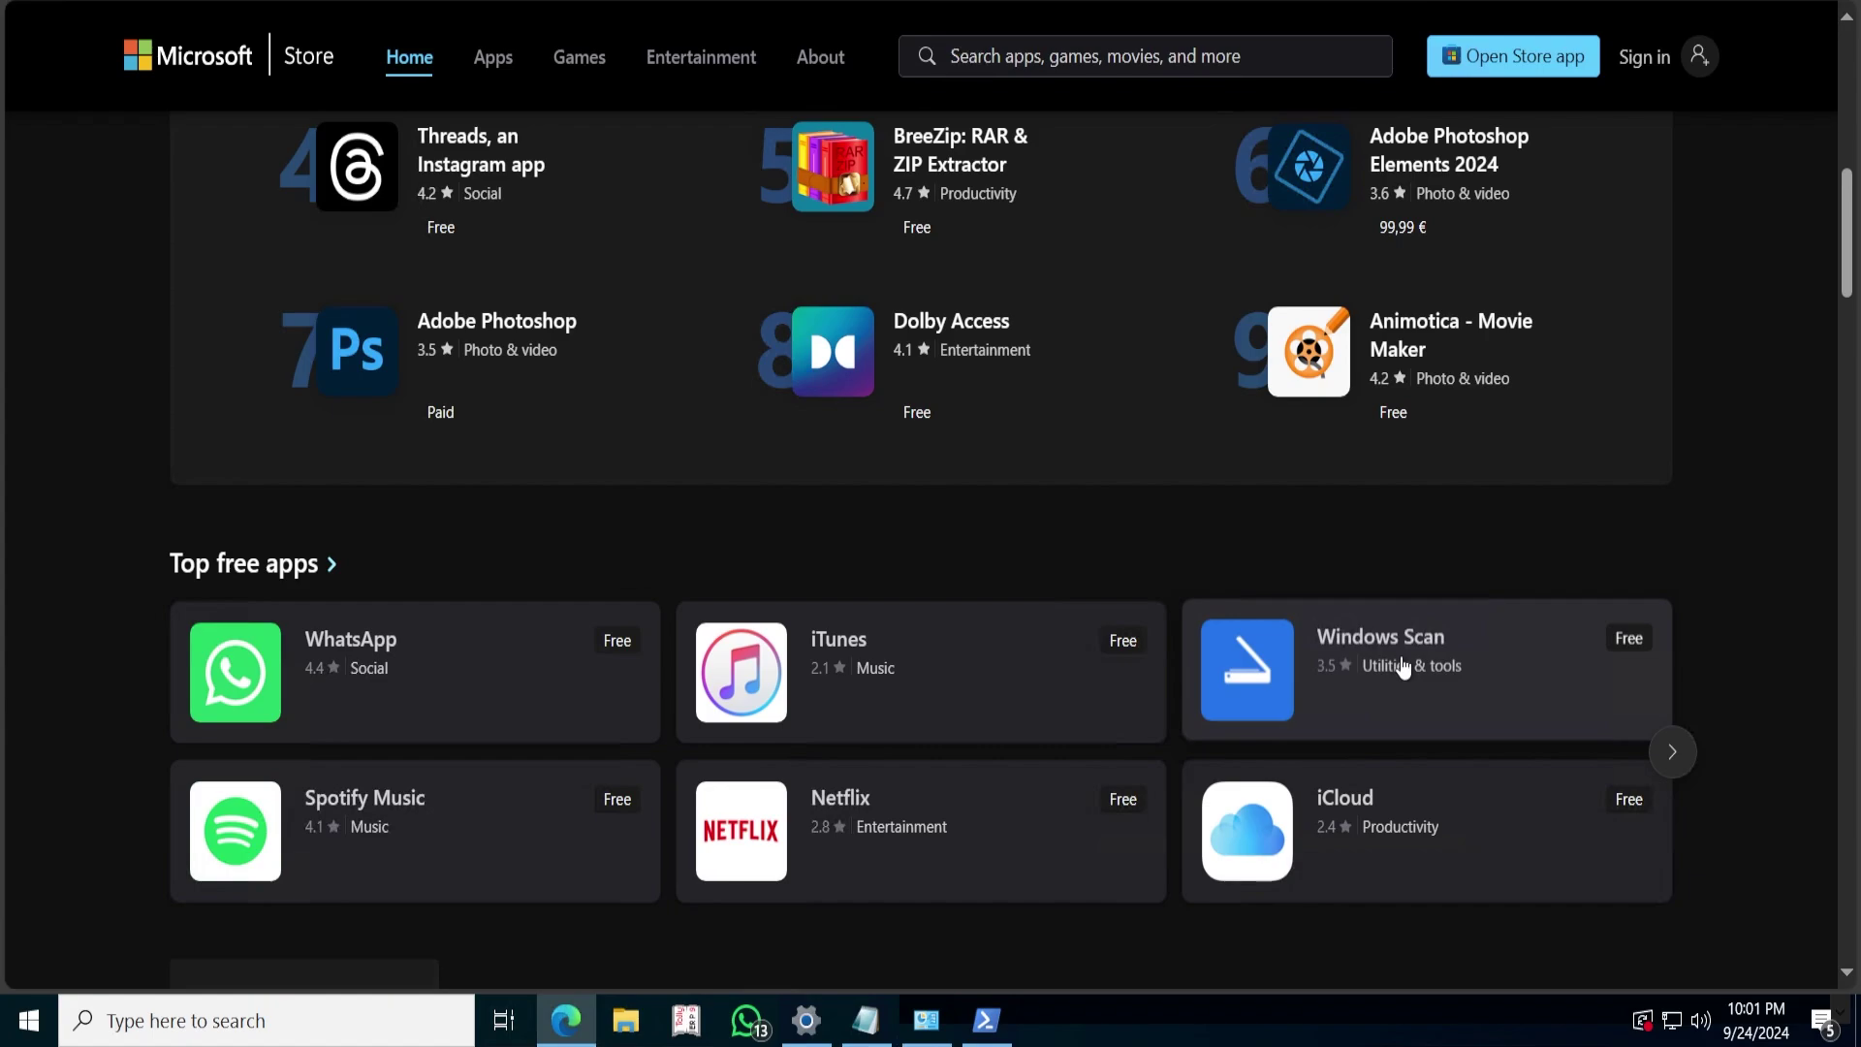
key("Home")
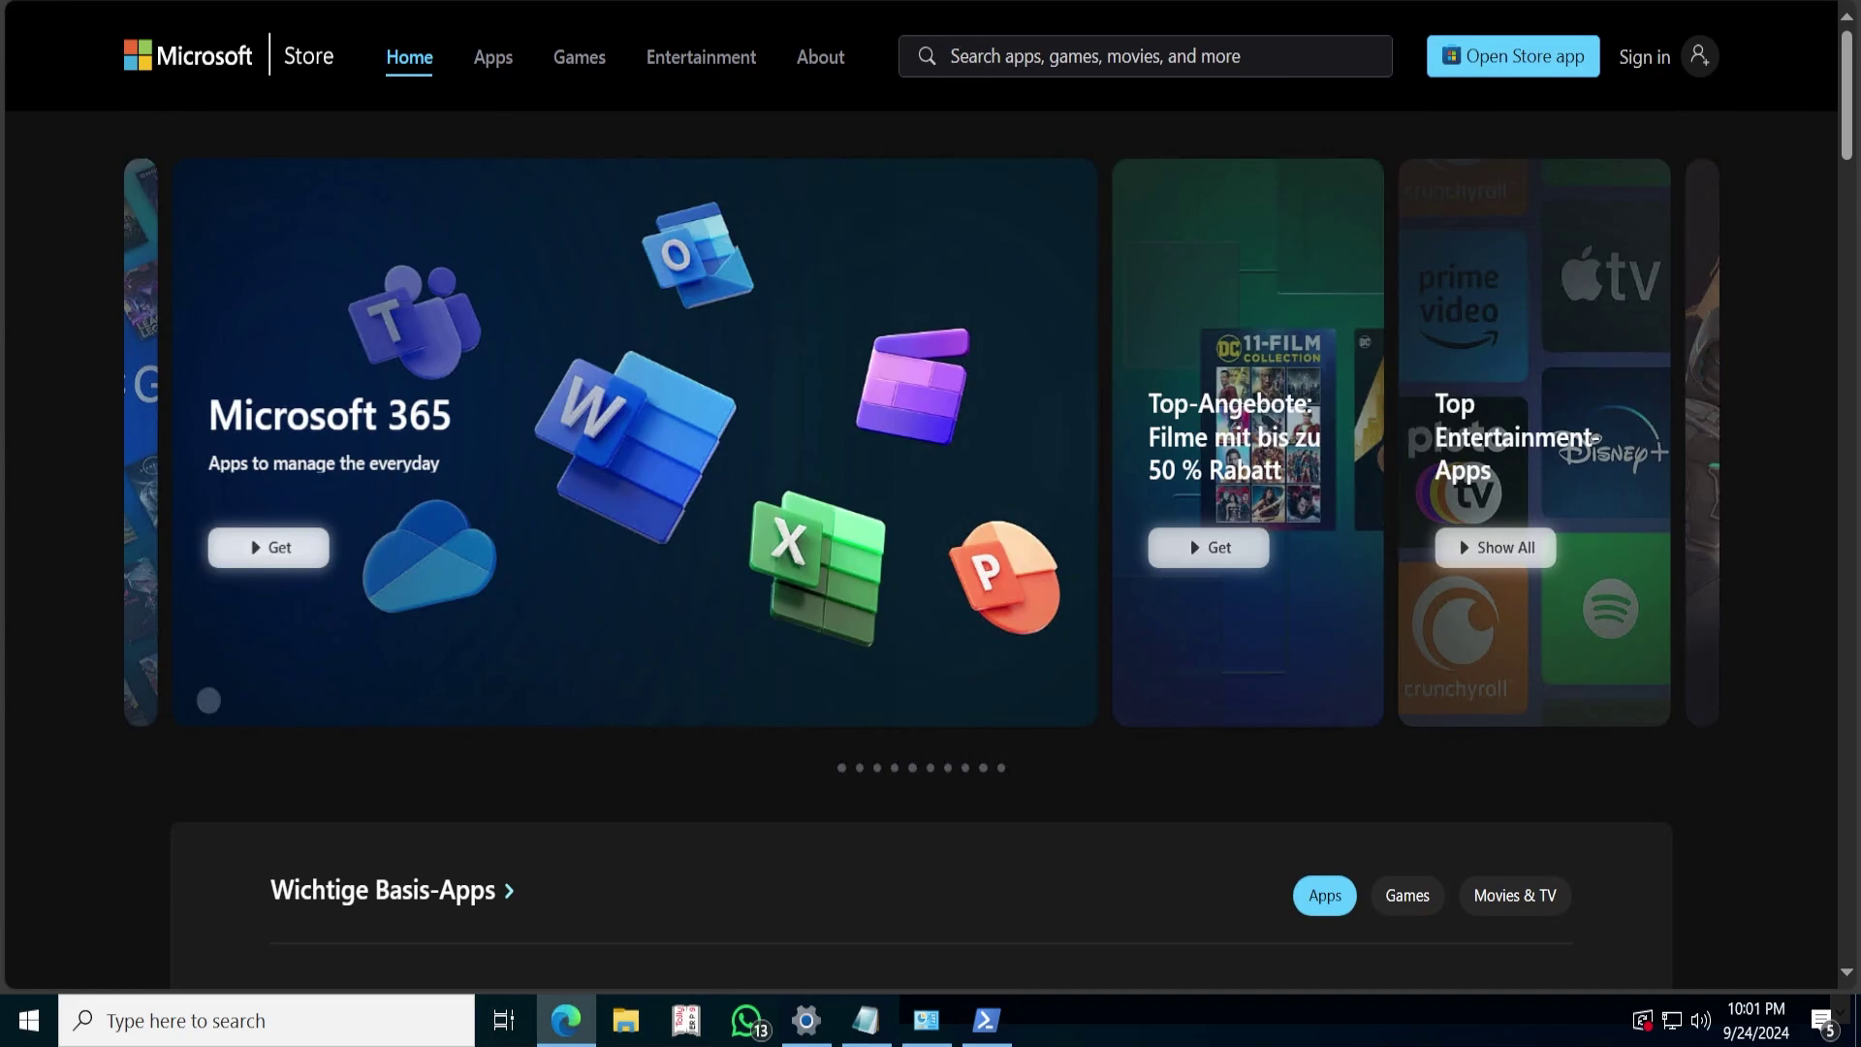
left_click(1144, 56)
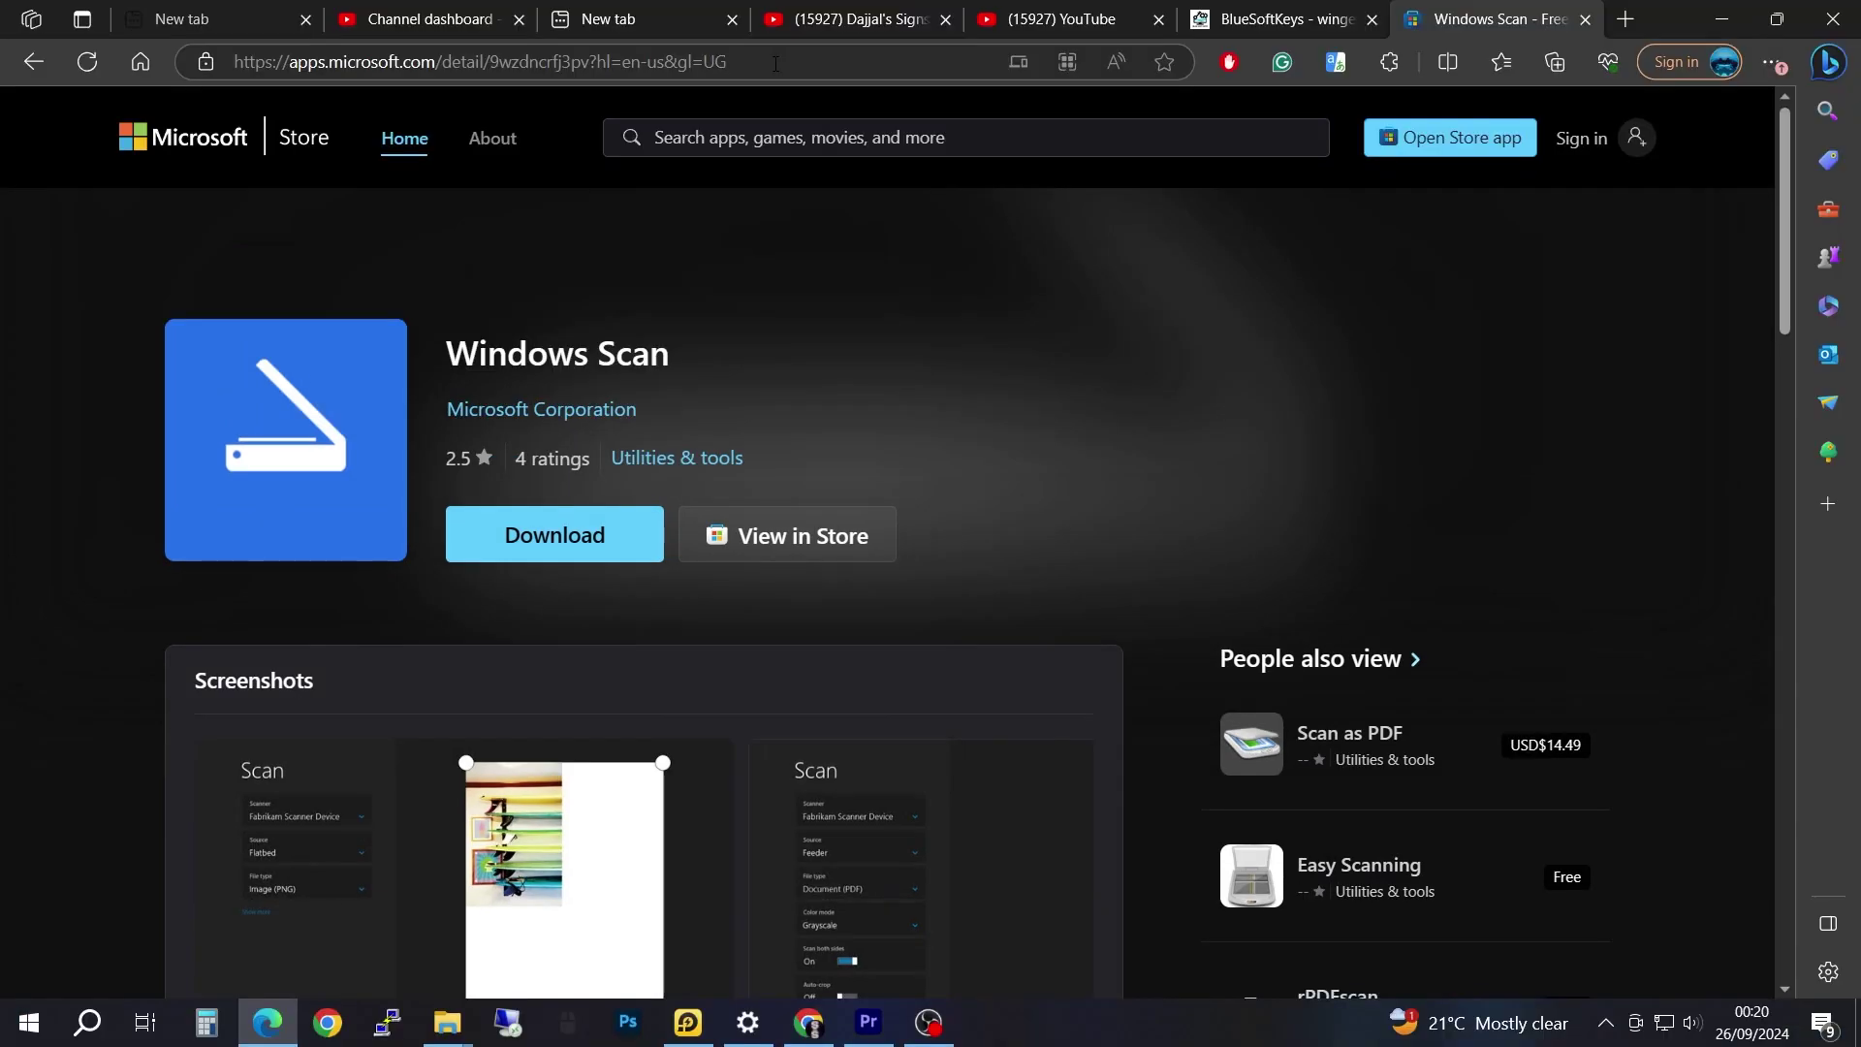
- Copy the full web address of the Windows Scan store page
left_click(446, 61)
left_click_drag(727, 61, 282, 87)
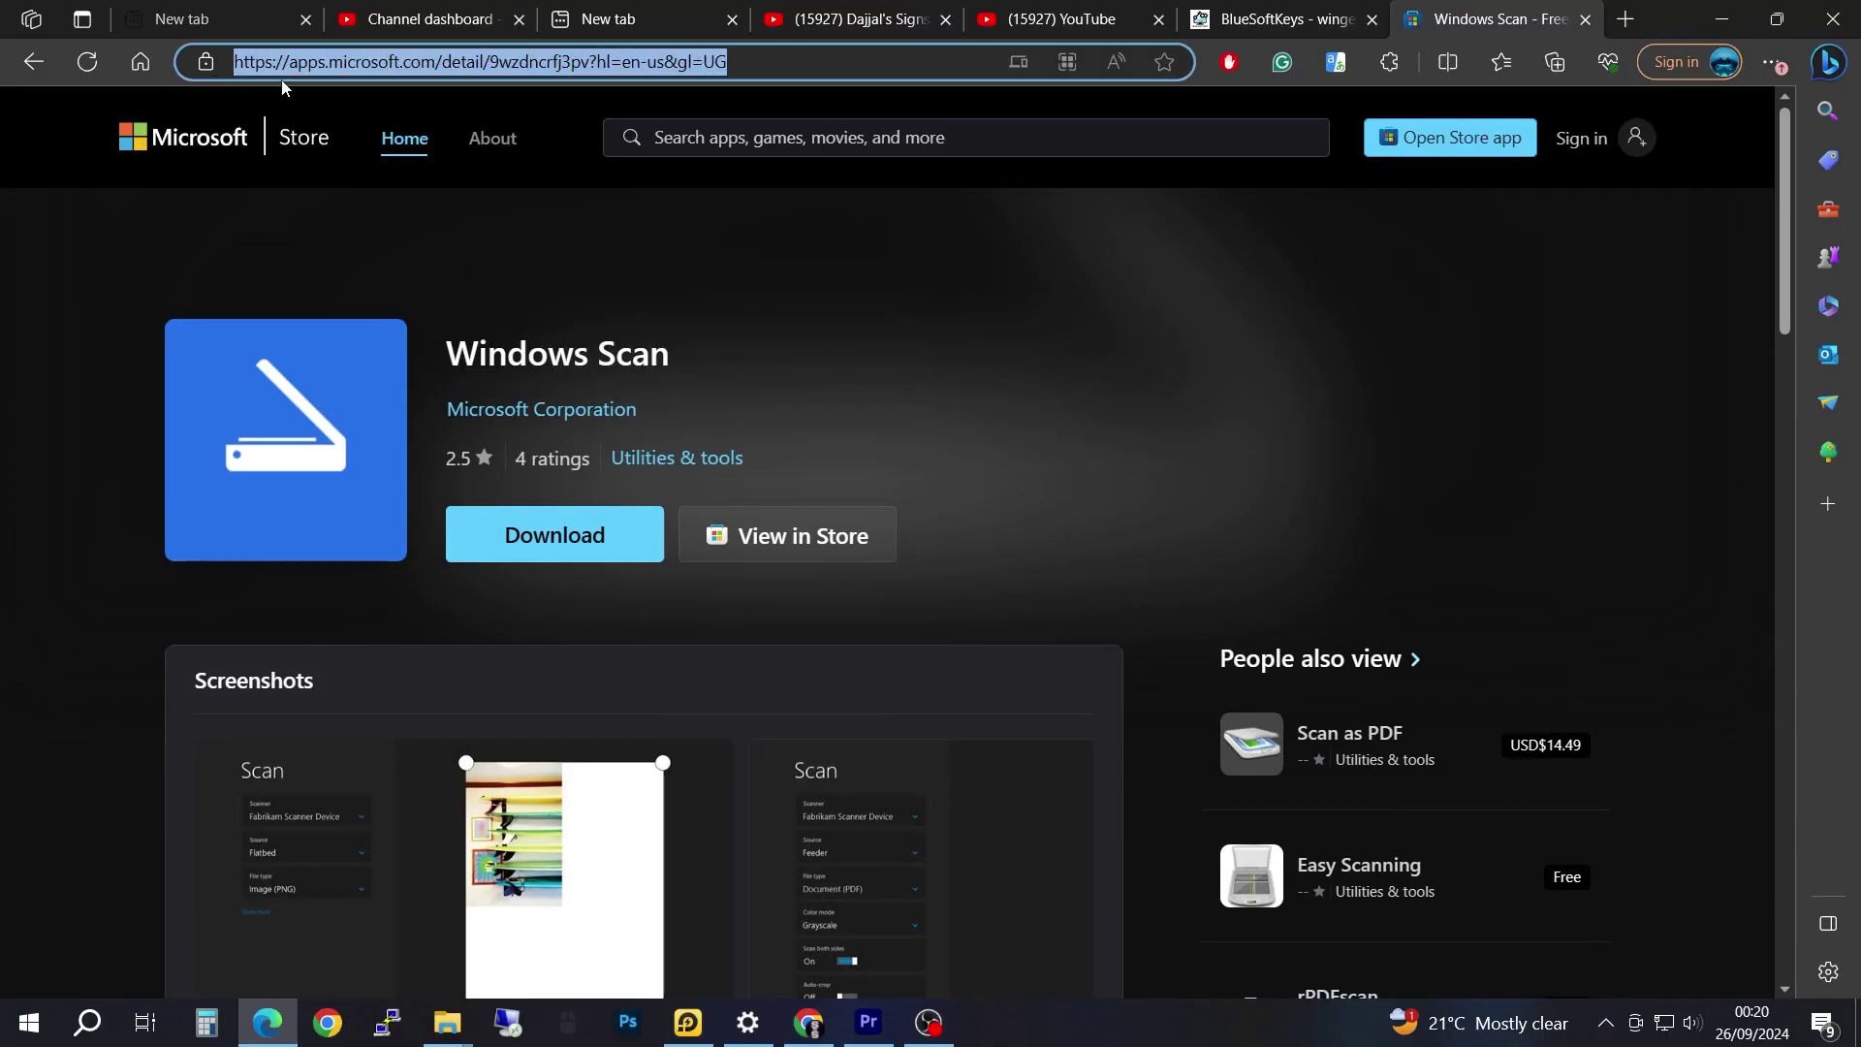
left_click(742, 62)
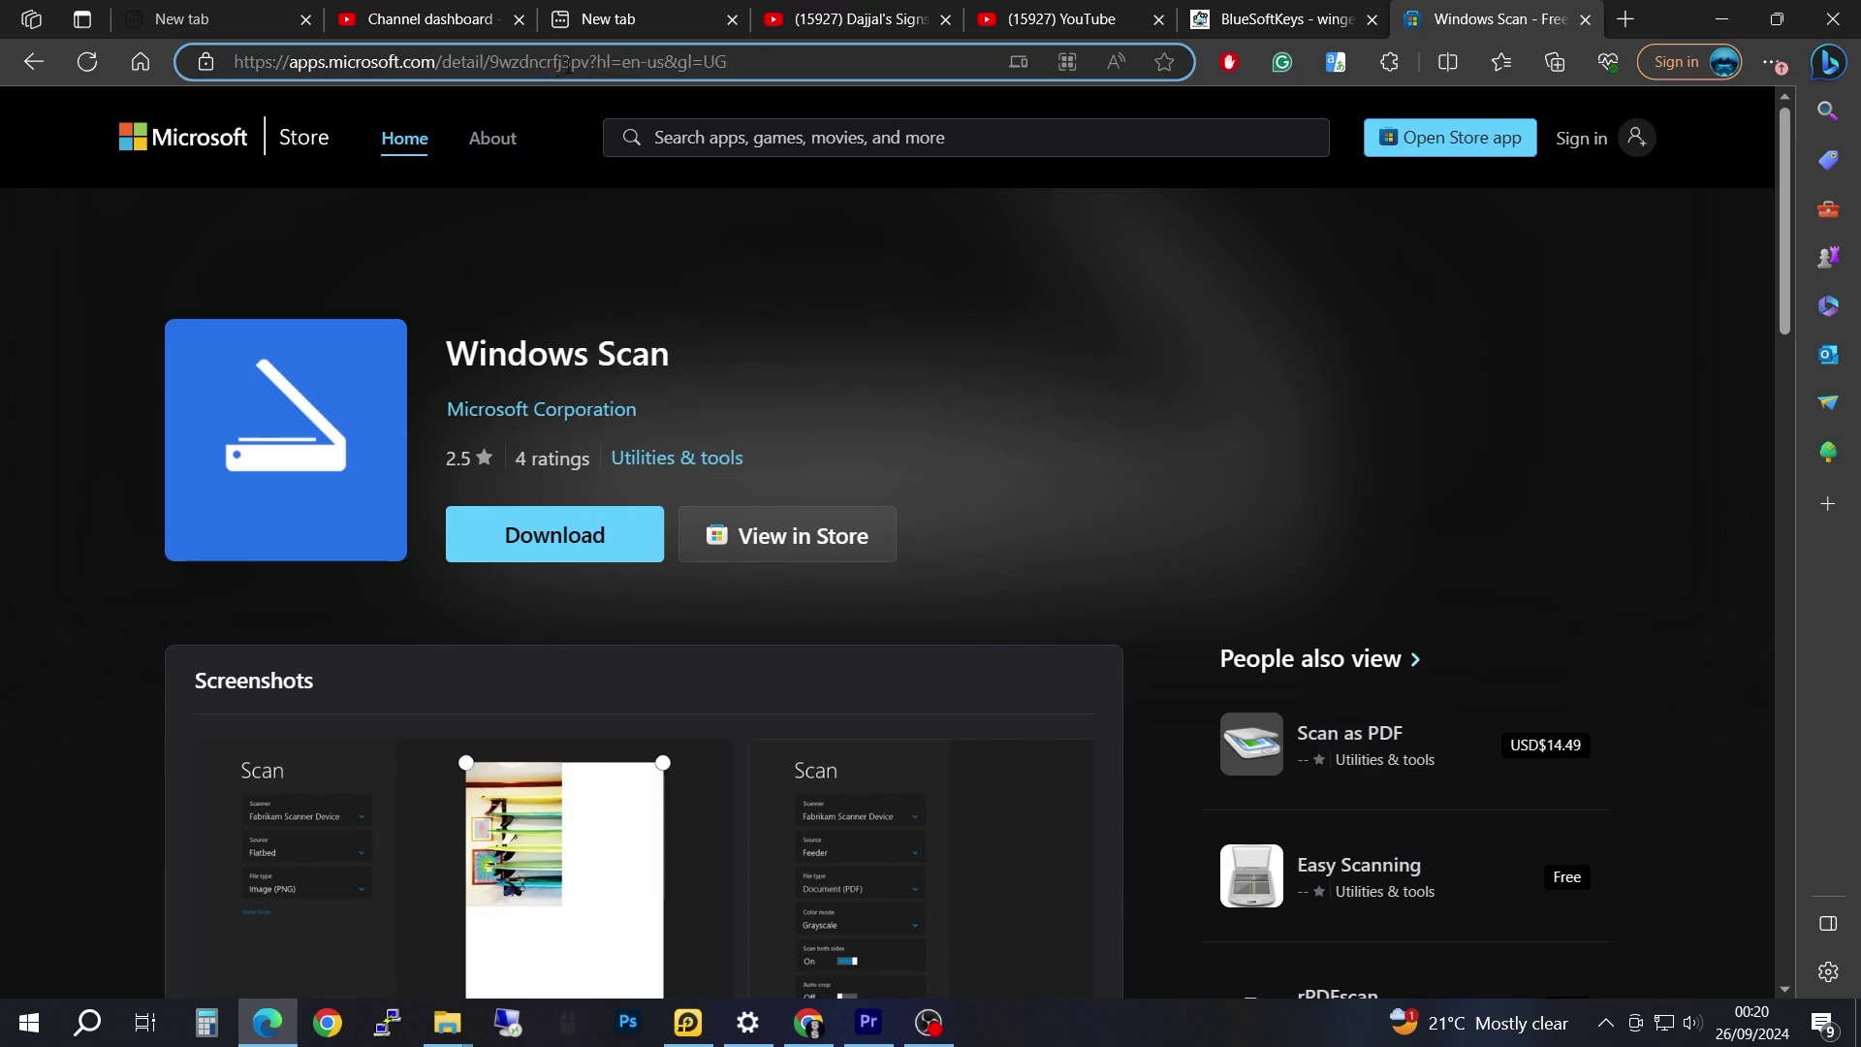
left_click_drag(589, 63, 235, 63)
left_click_drag(730, 62, 235, 64)
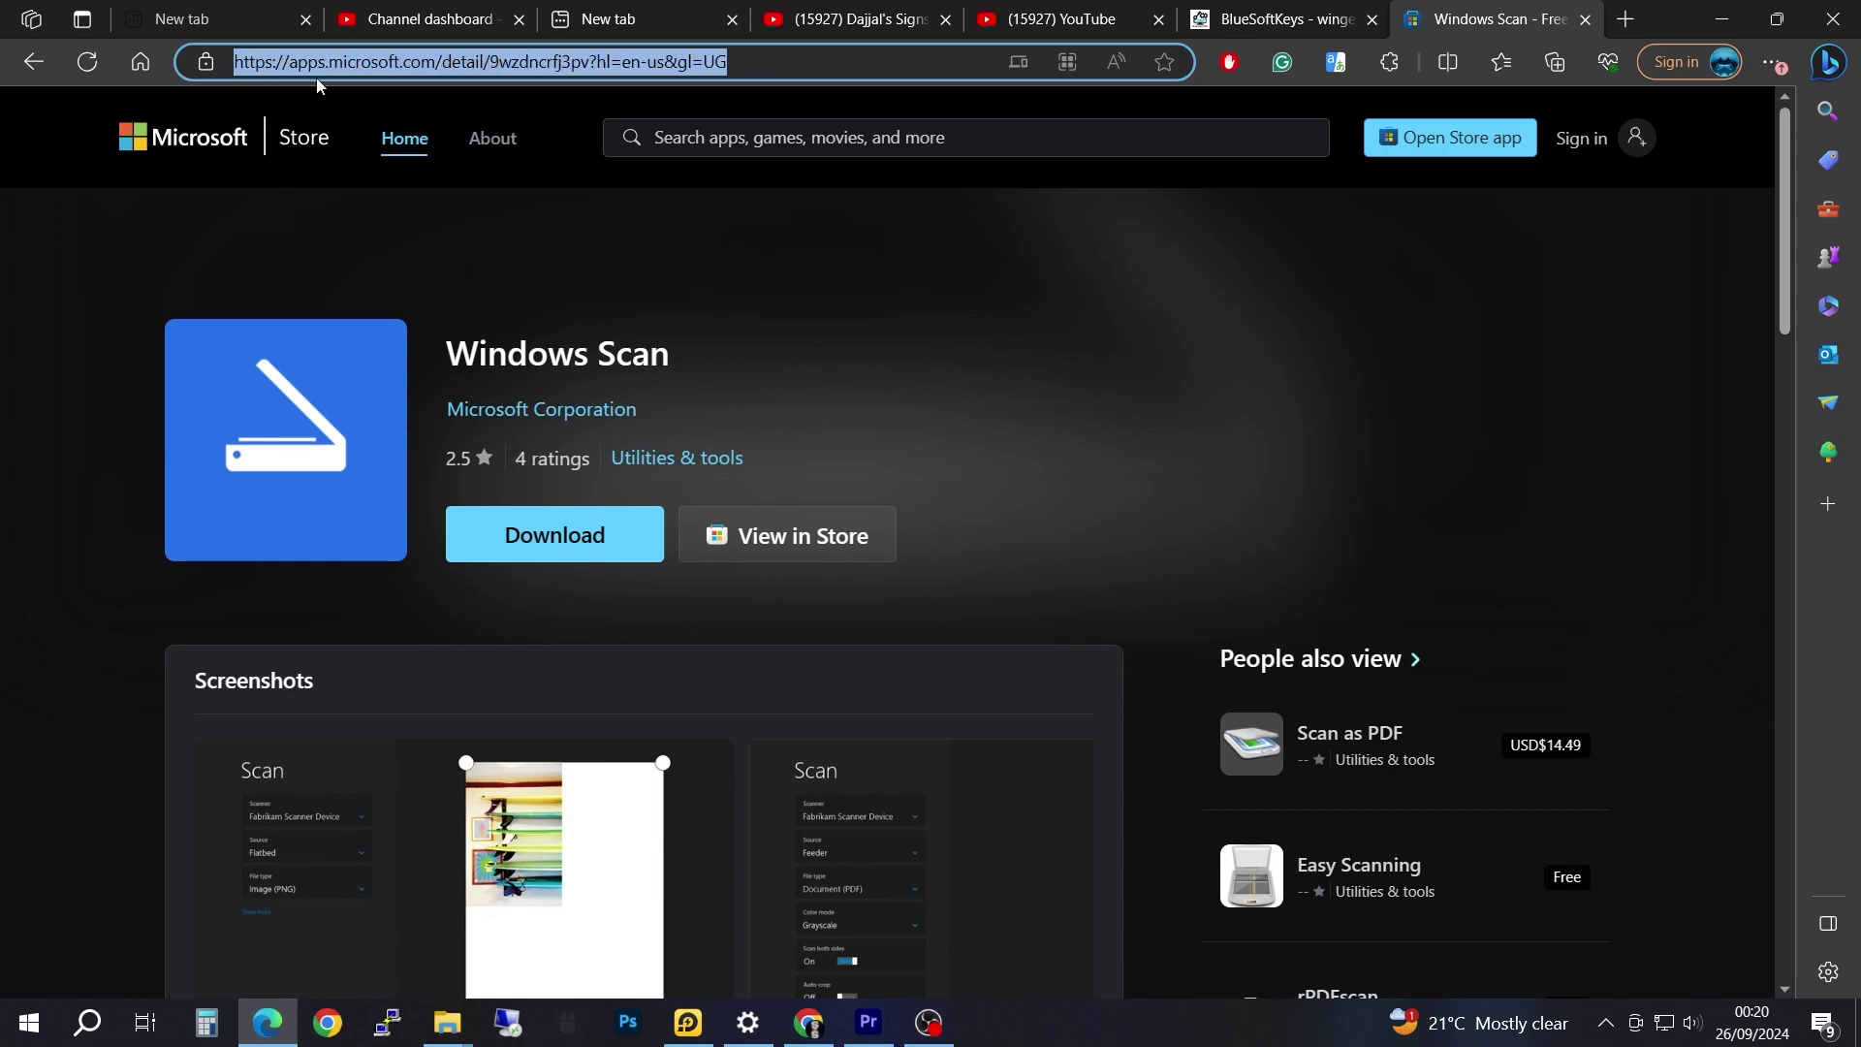
right_click(419, 64)
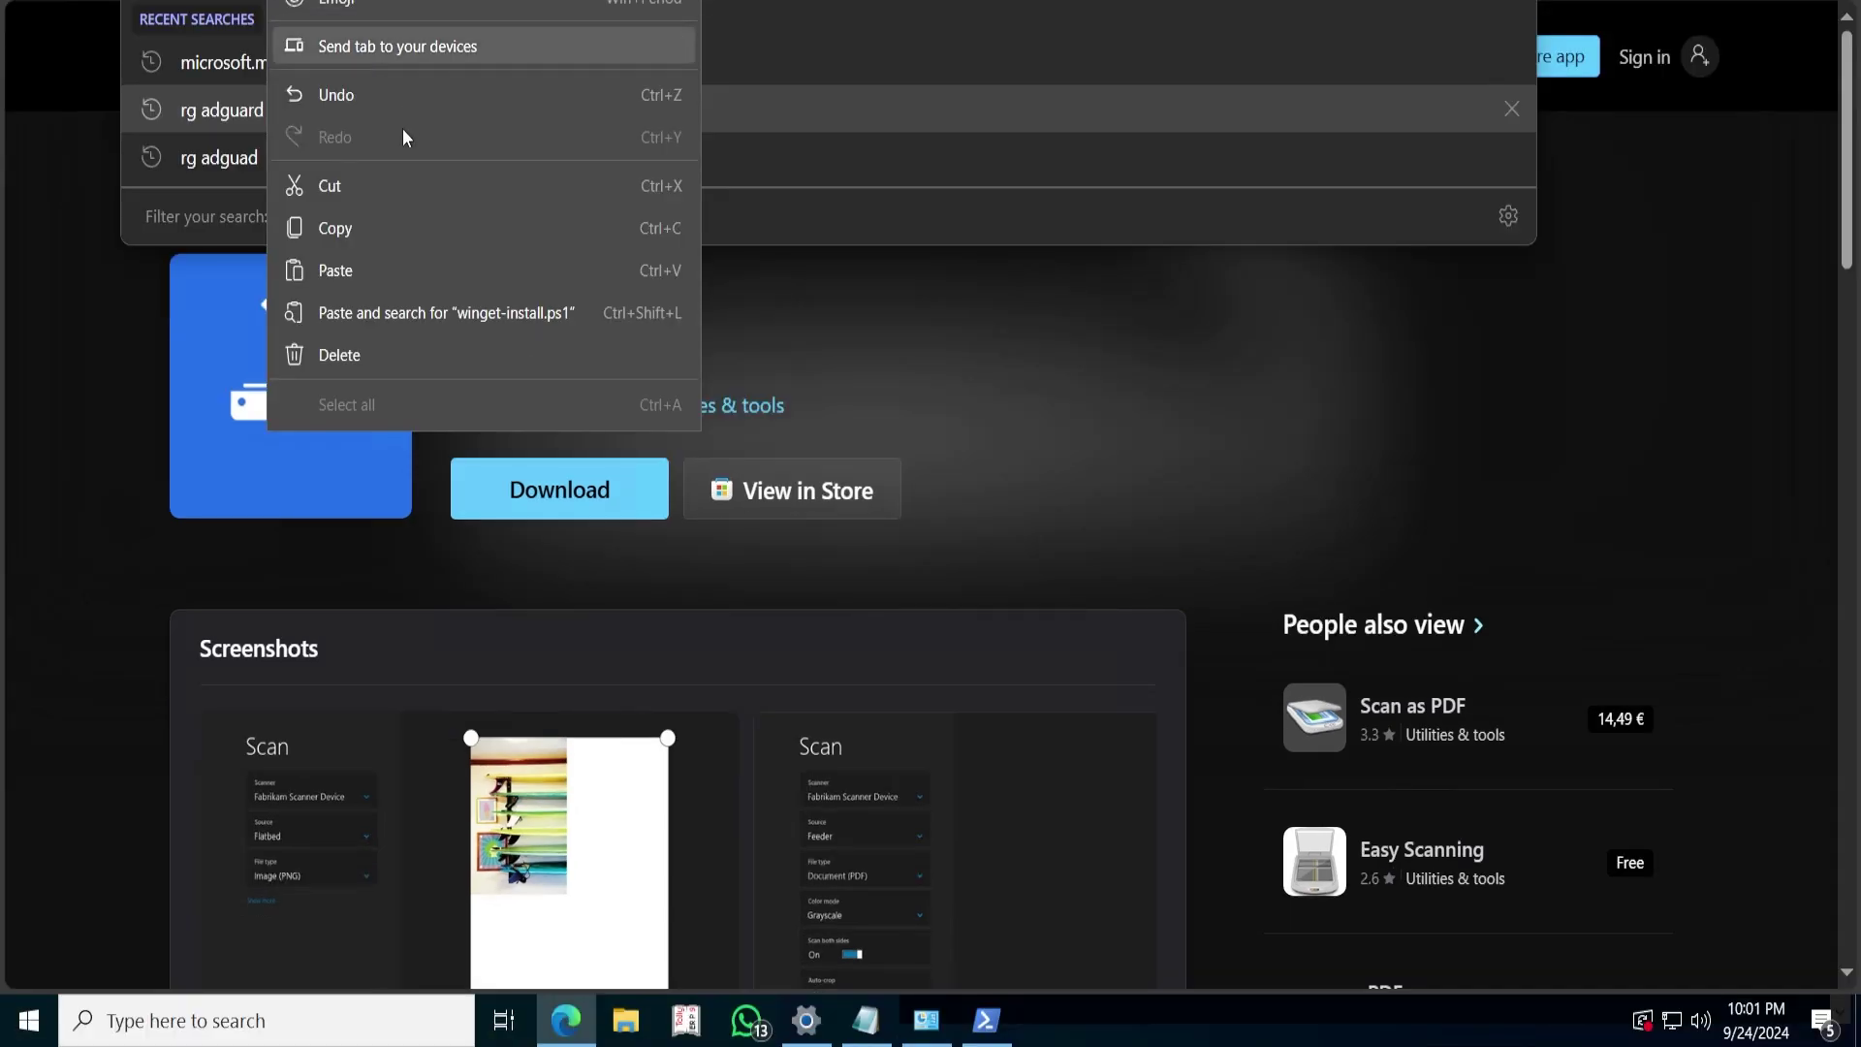
left_click(369, 231)
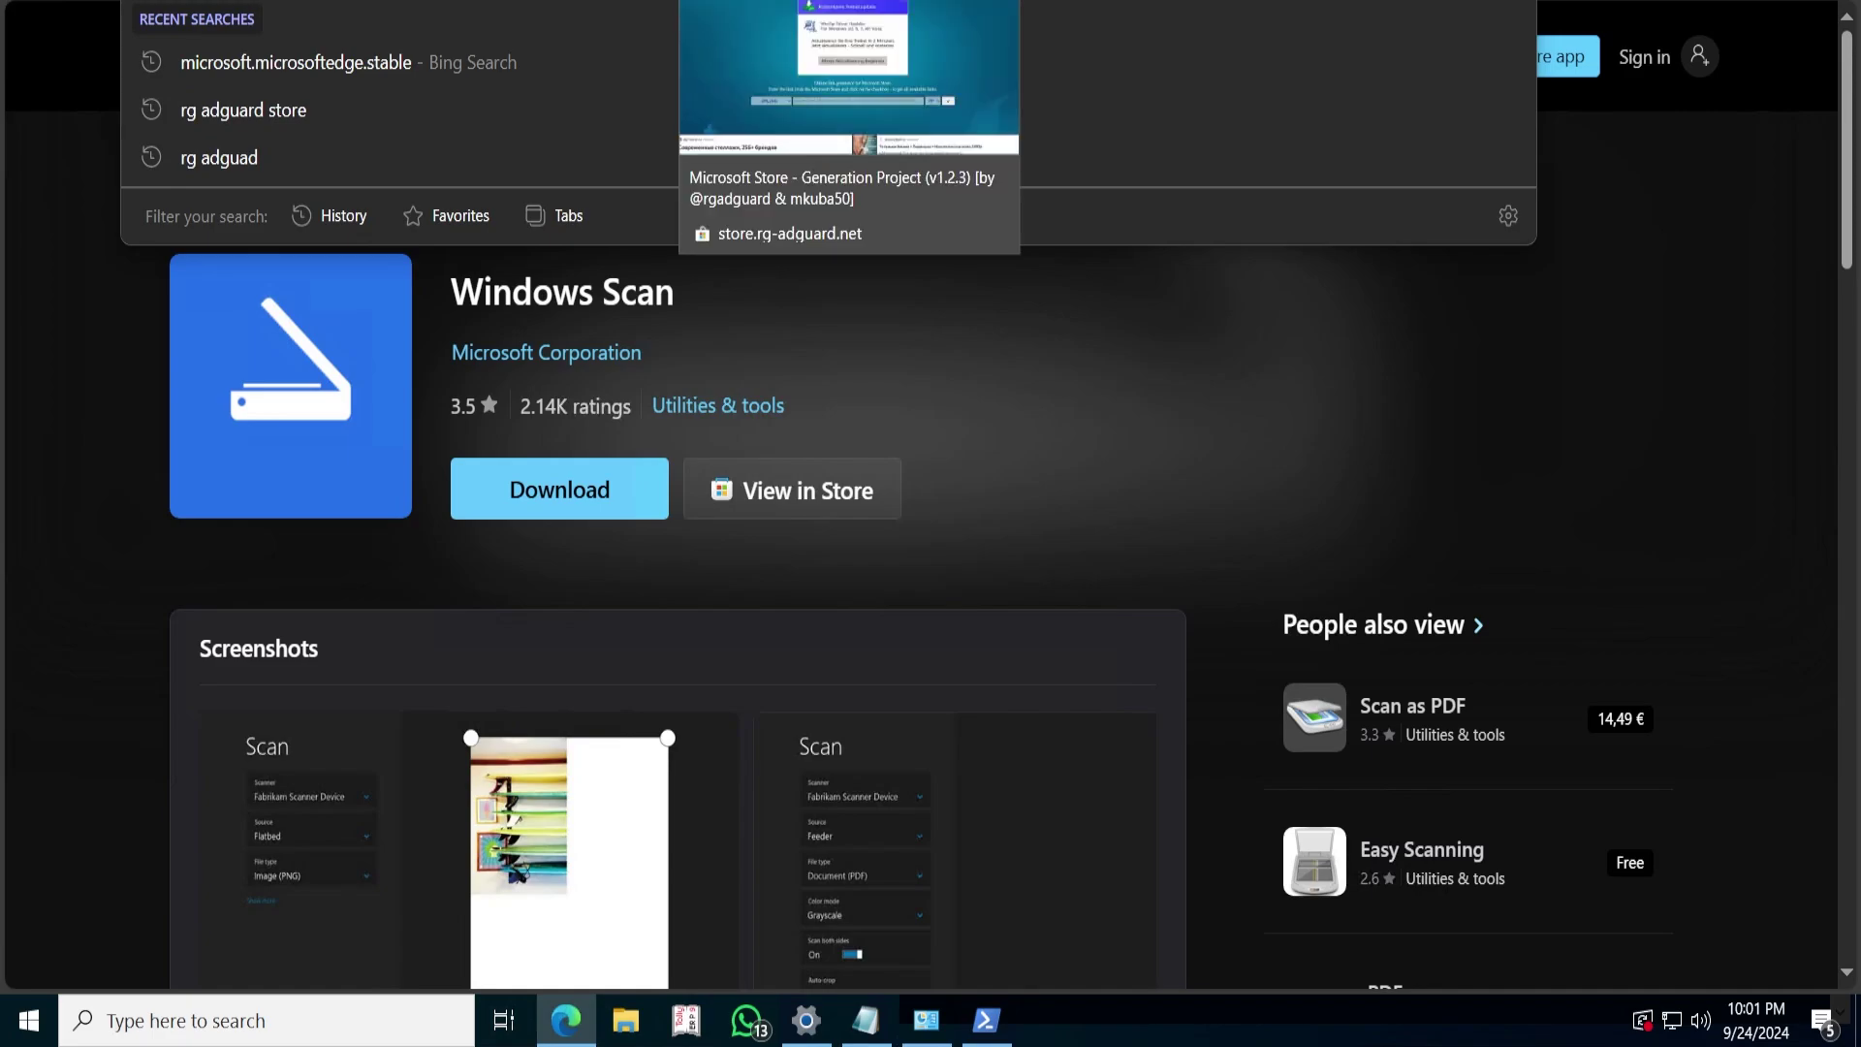
- Close the ad on the store.rg-adguard.net page, paste the Windows Scan URL, and generate its package download links
left_click(849, 2)
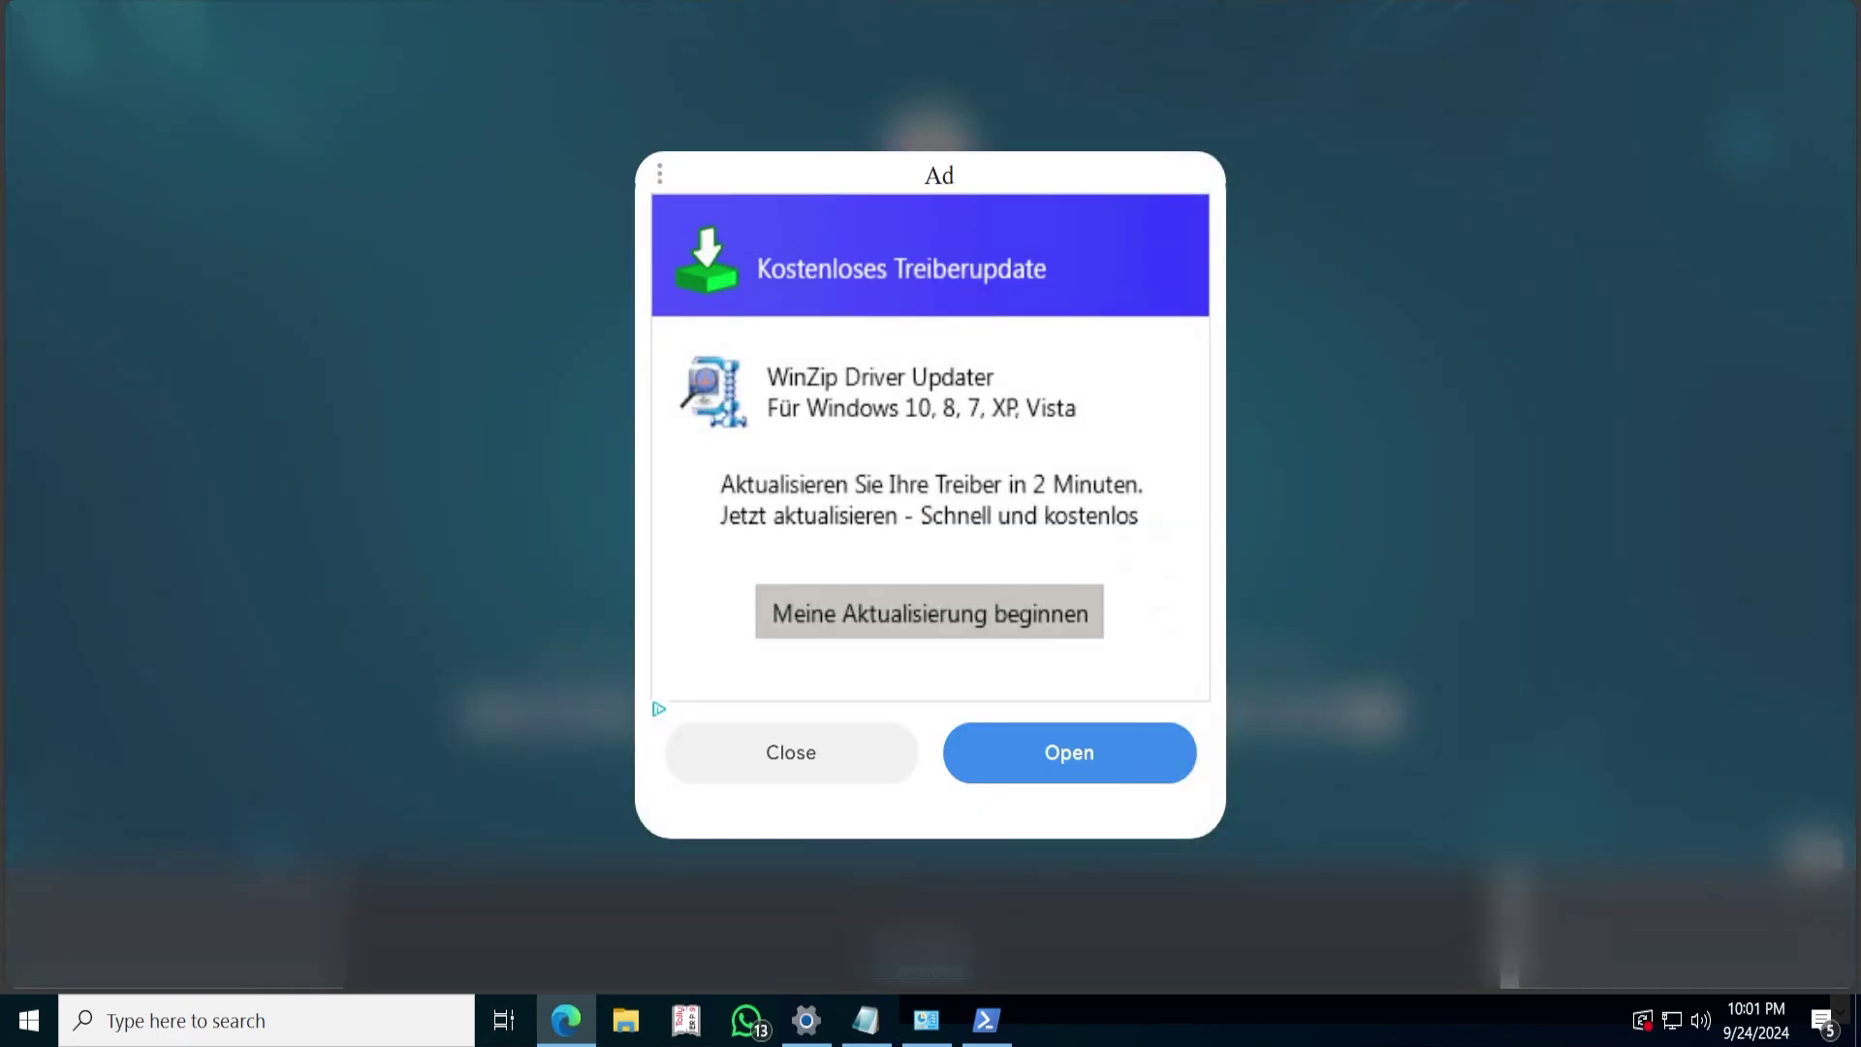
left_click(791, 752)
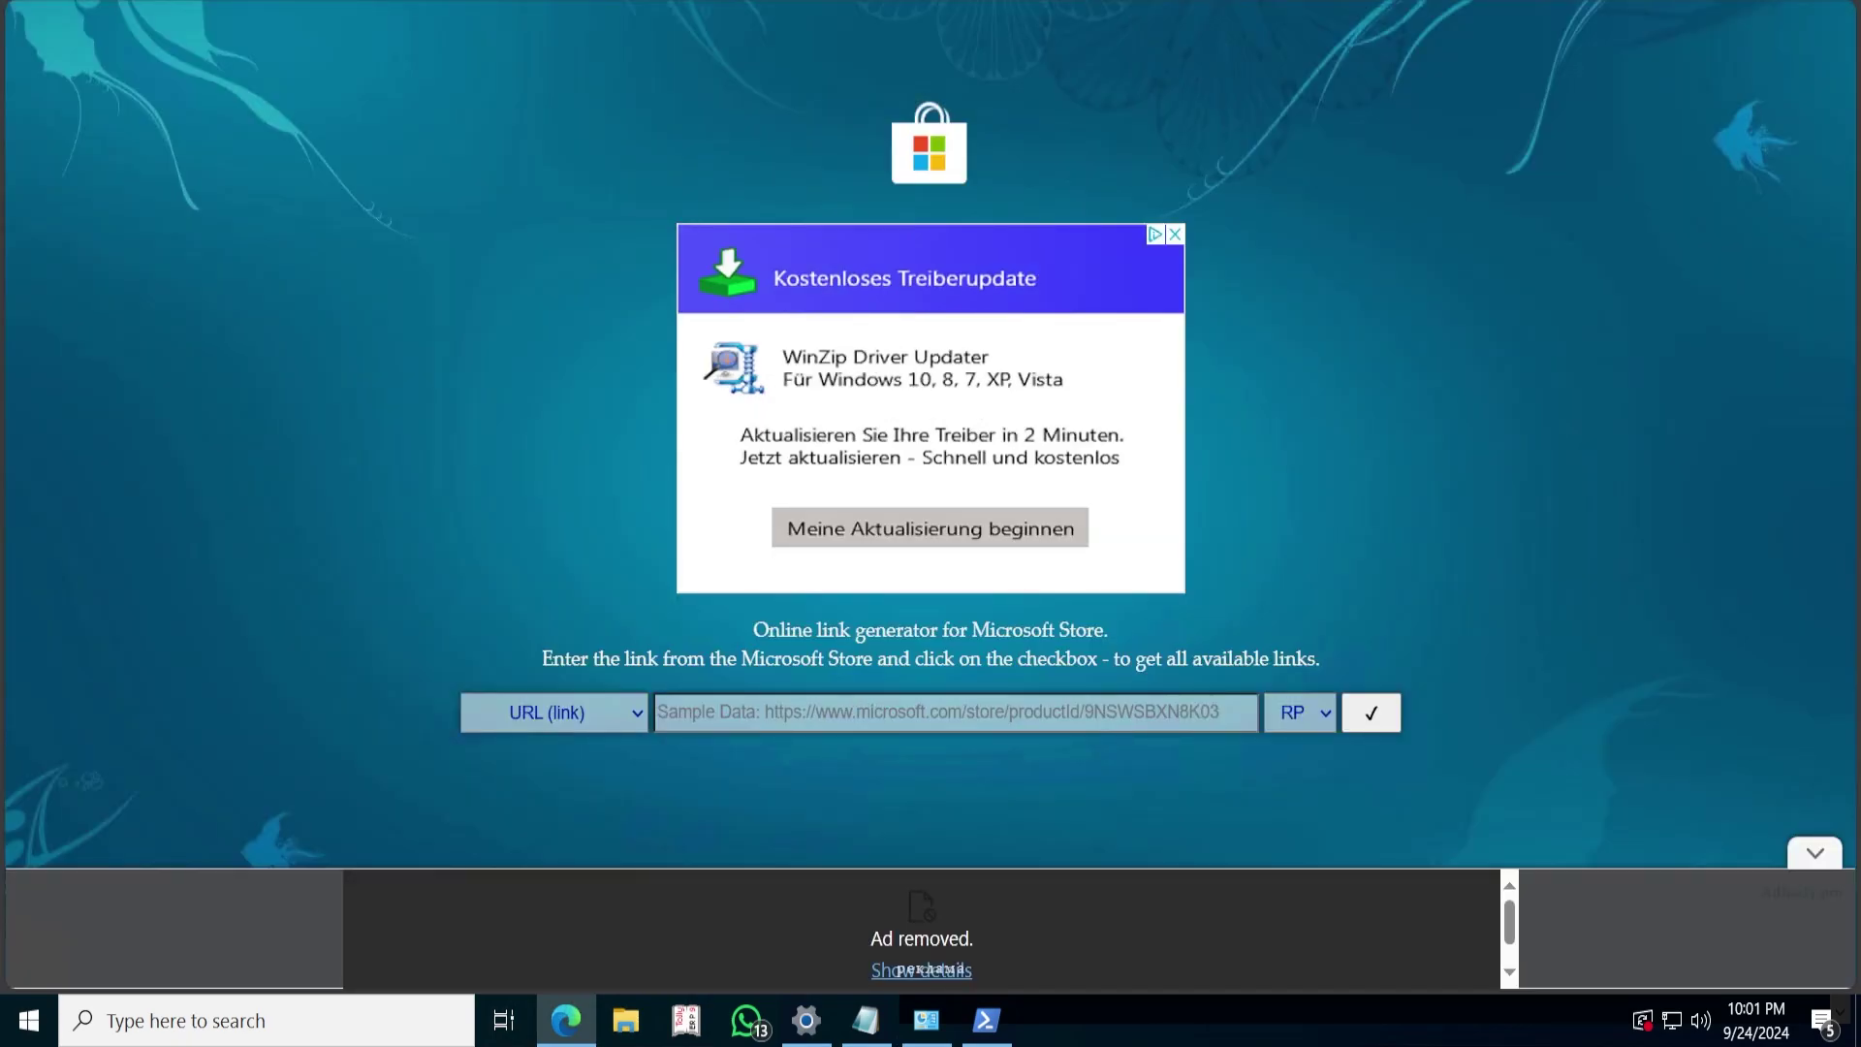
left_click(910, 727)
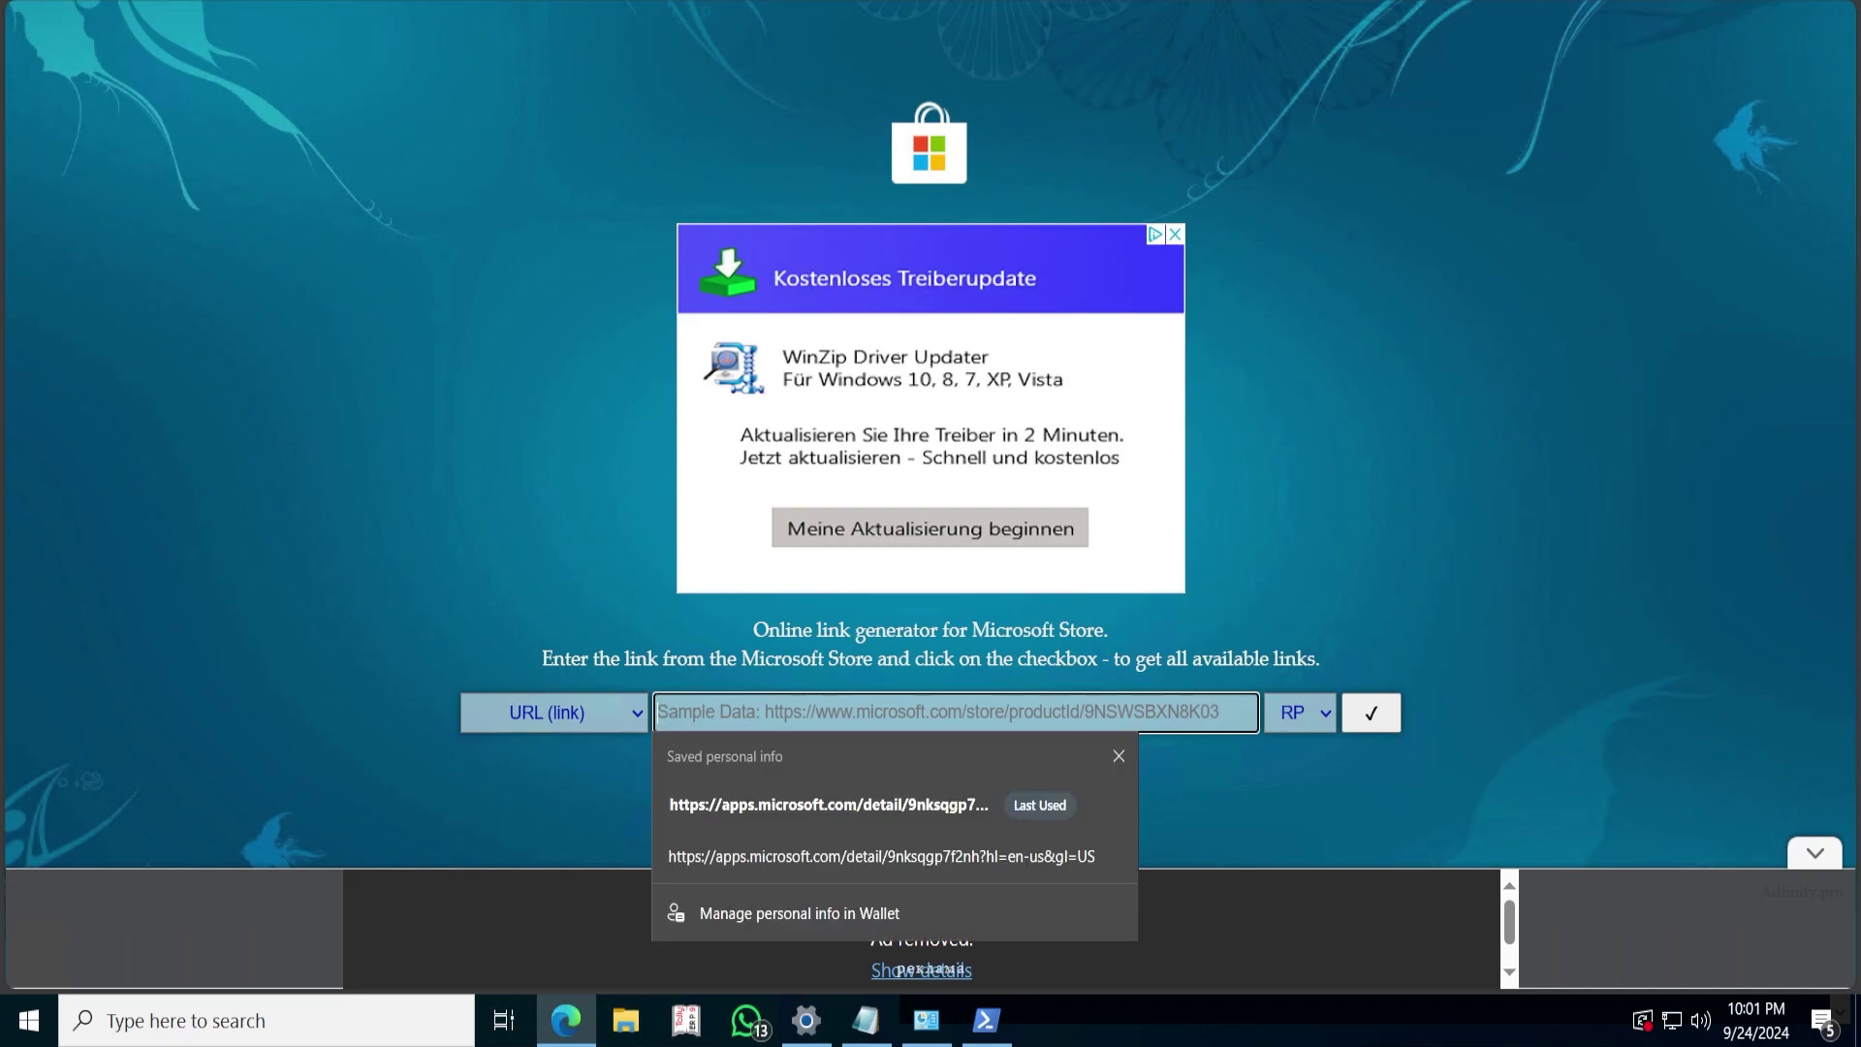
right_click(907, 712)
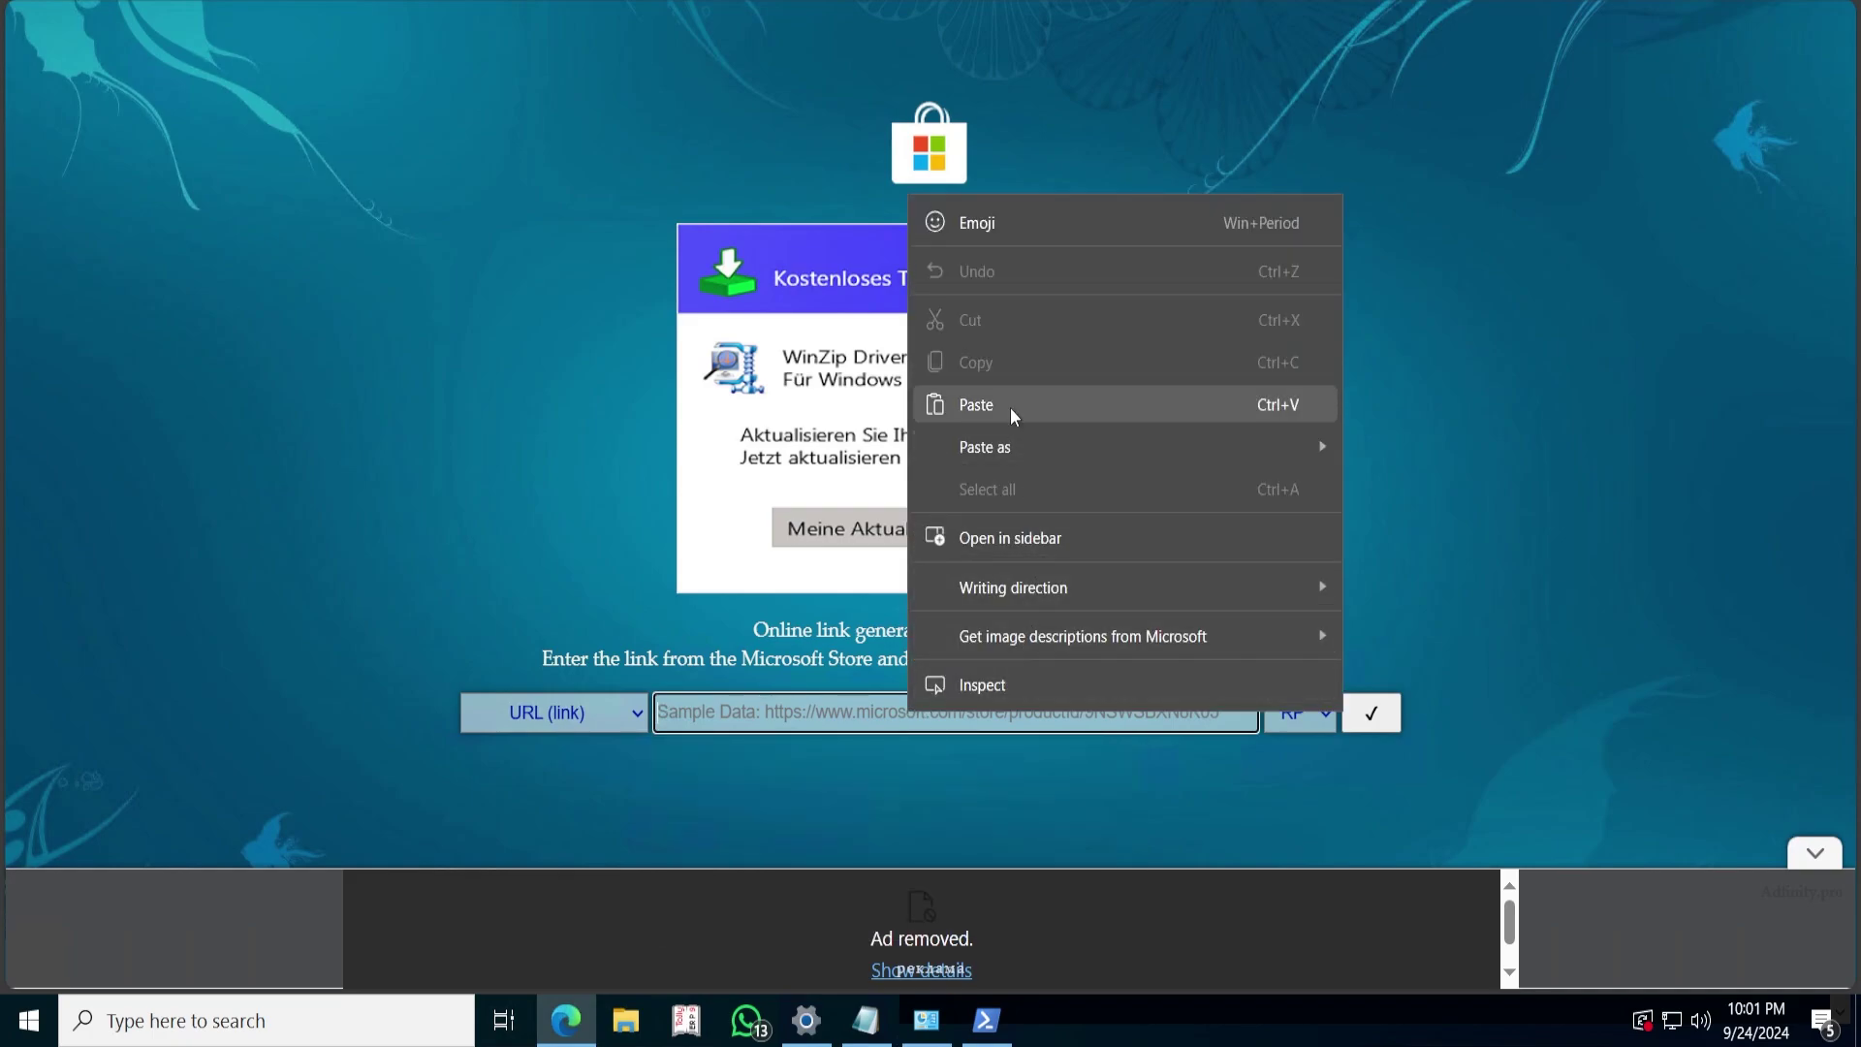
left_click(979, 404)
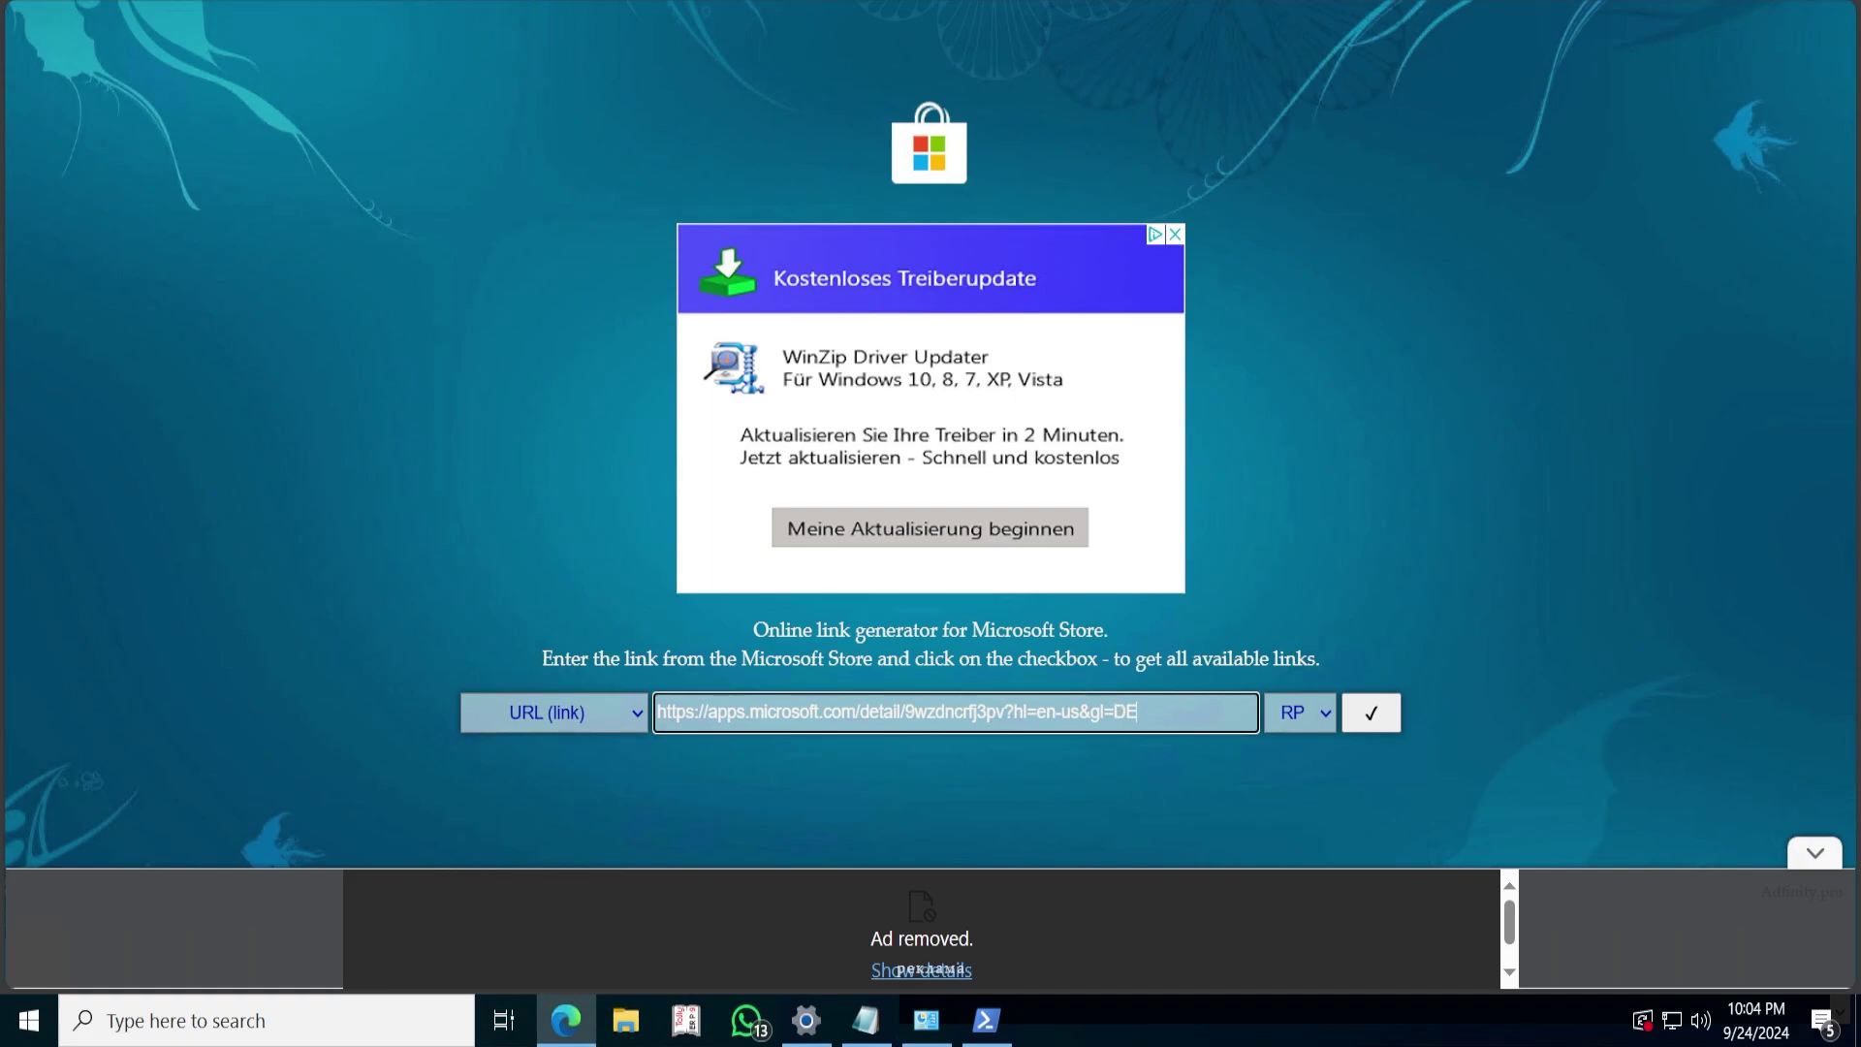
left_click(1377, 722)
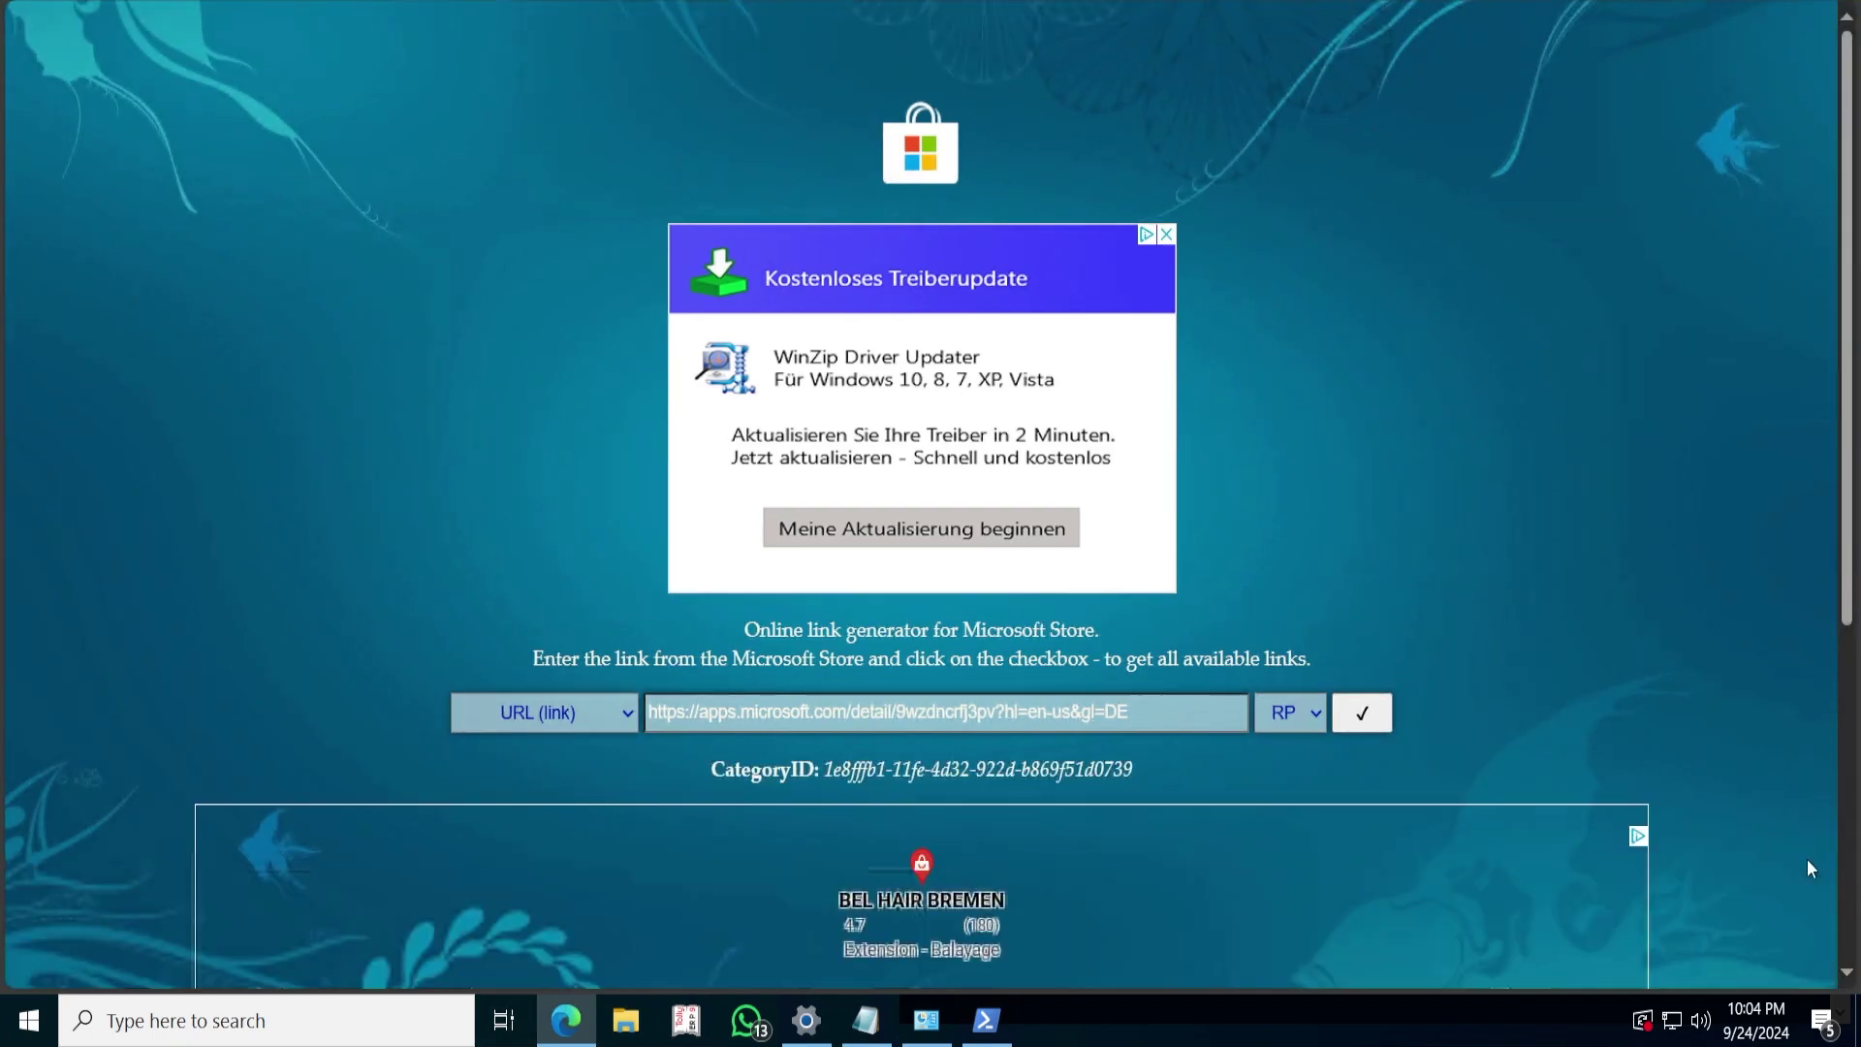
scroll(1517, 594, "down", 4)
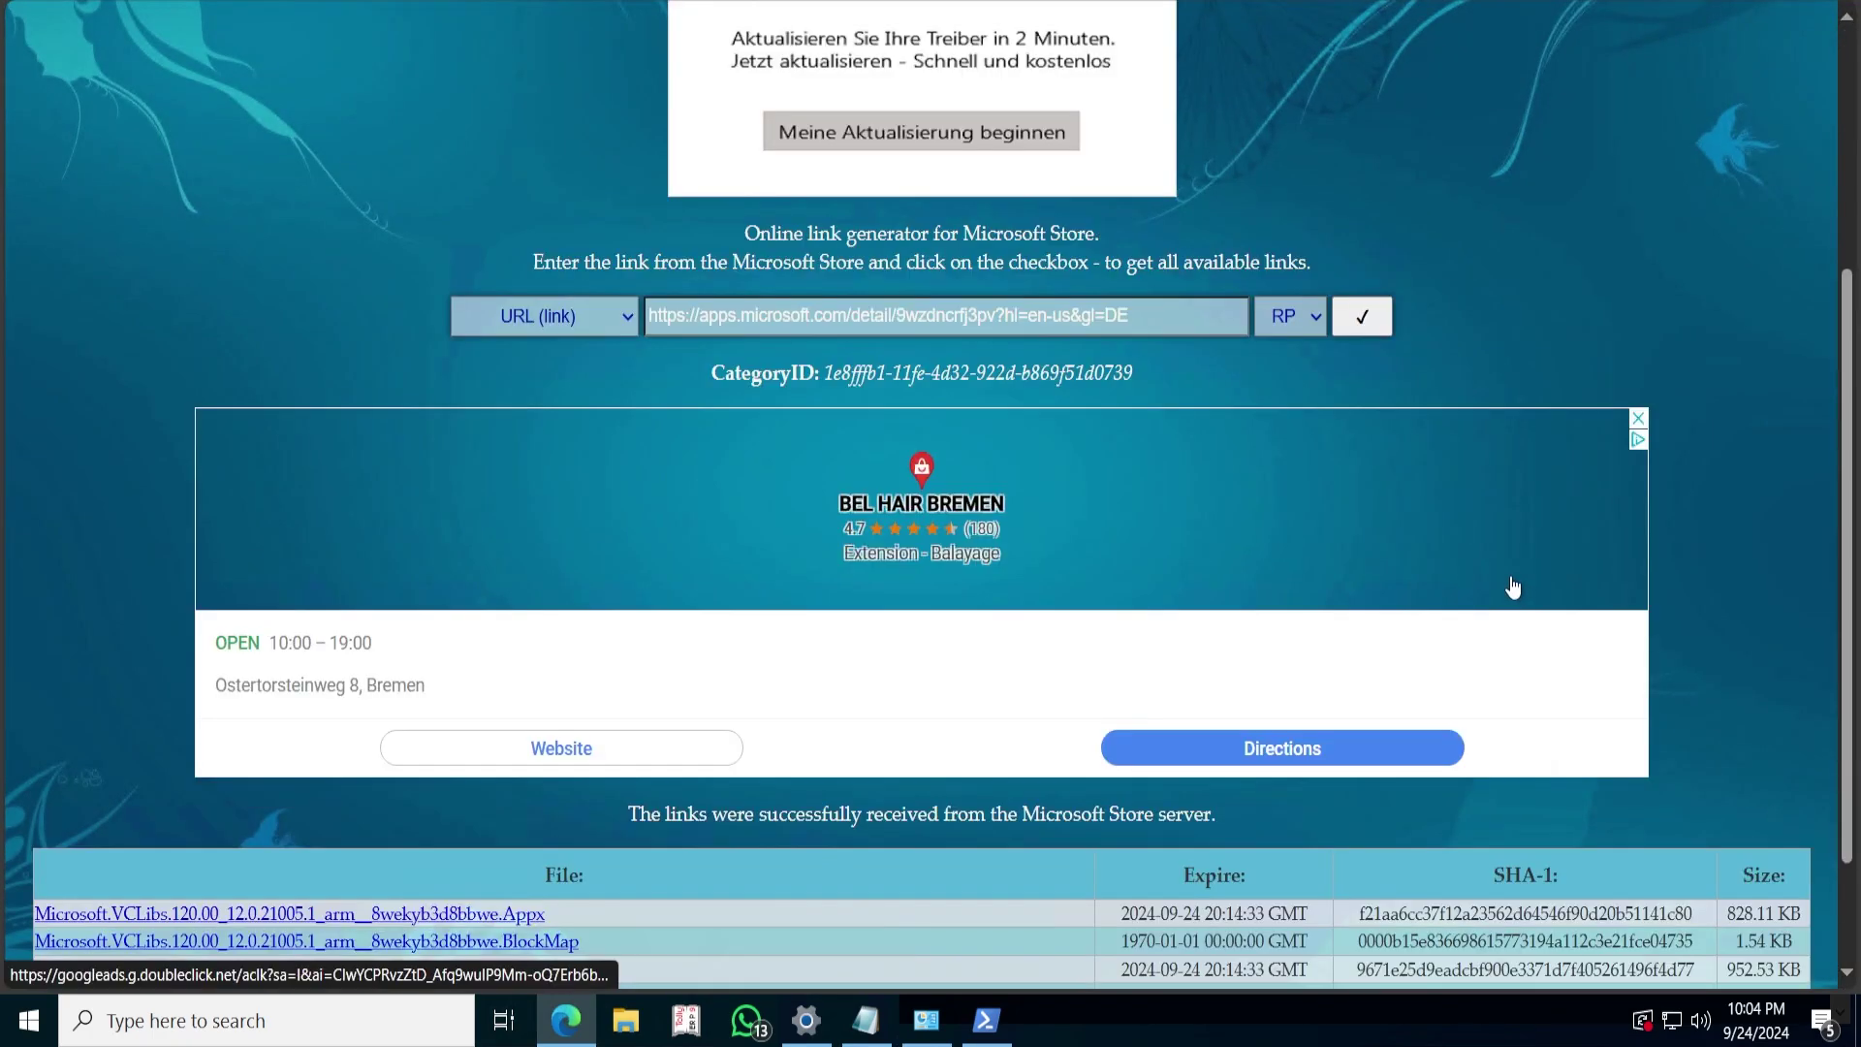
scroll(1512, 593, "down", 2)
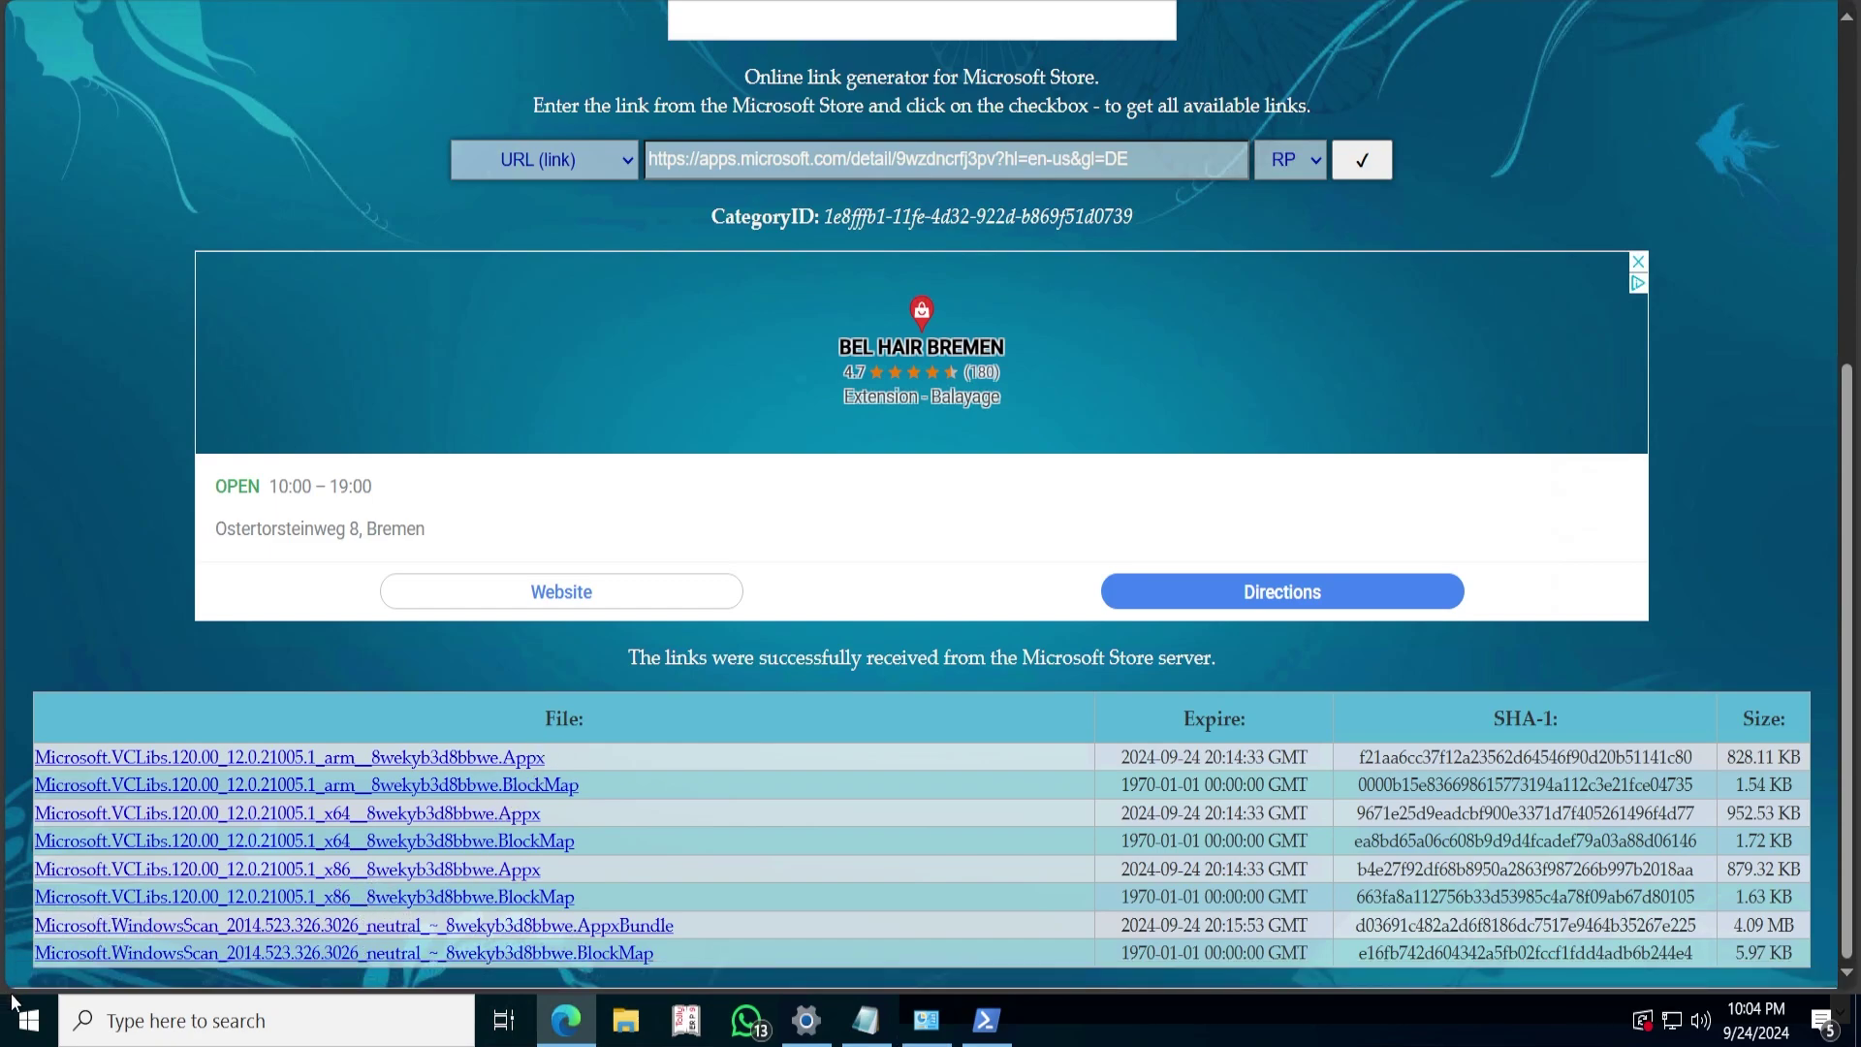
- Open the About page of the System settings and check the system type under the device specifications
left_click(29, 1021)
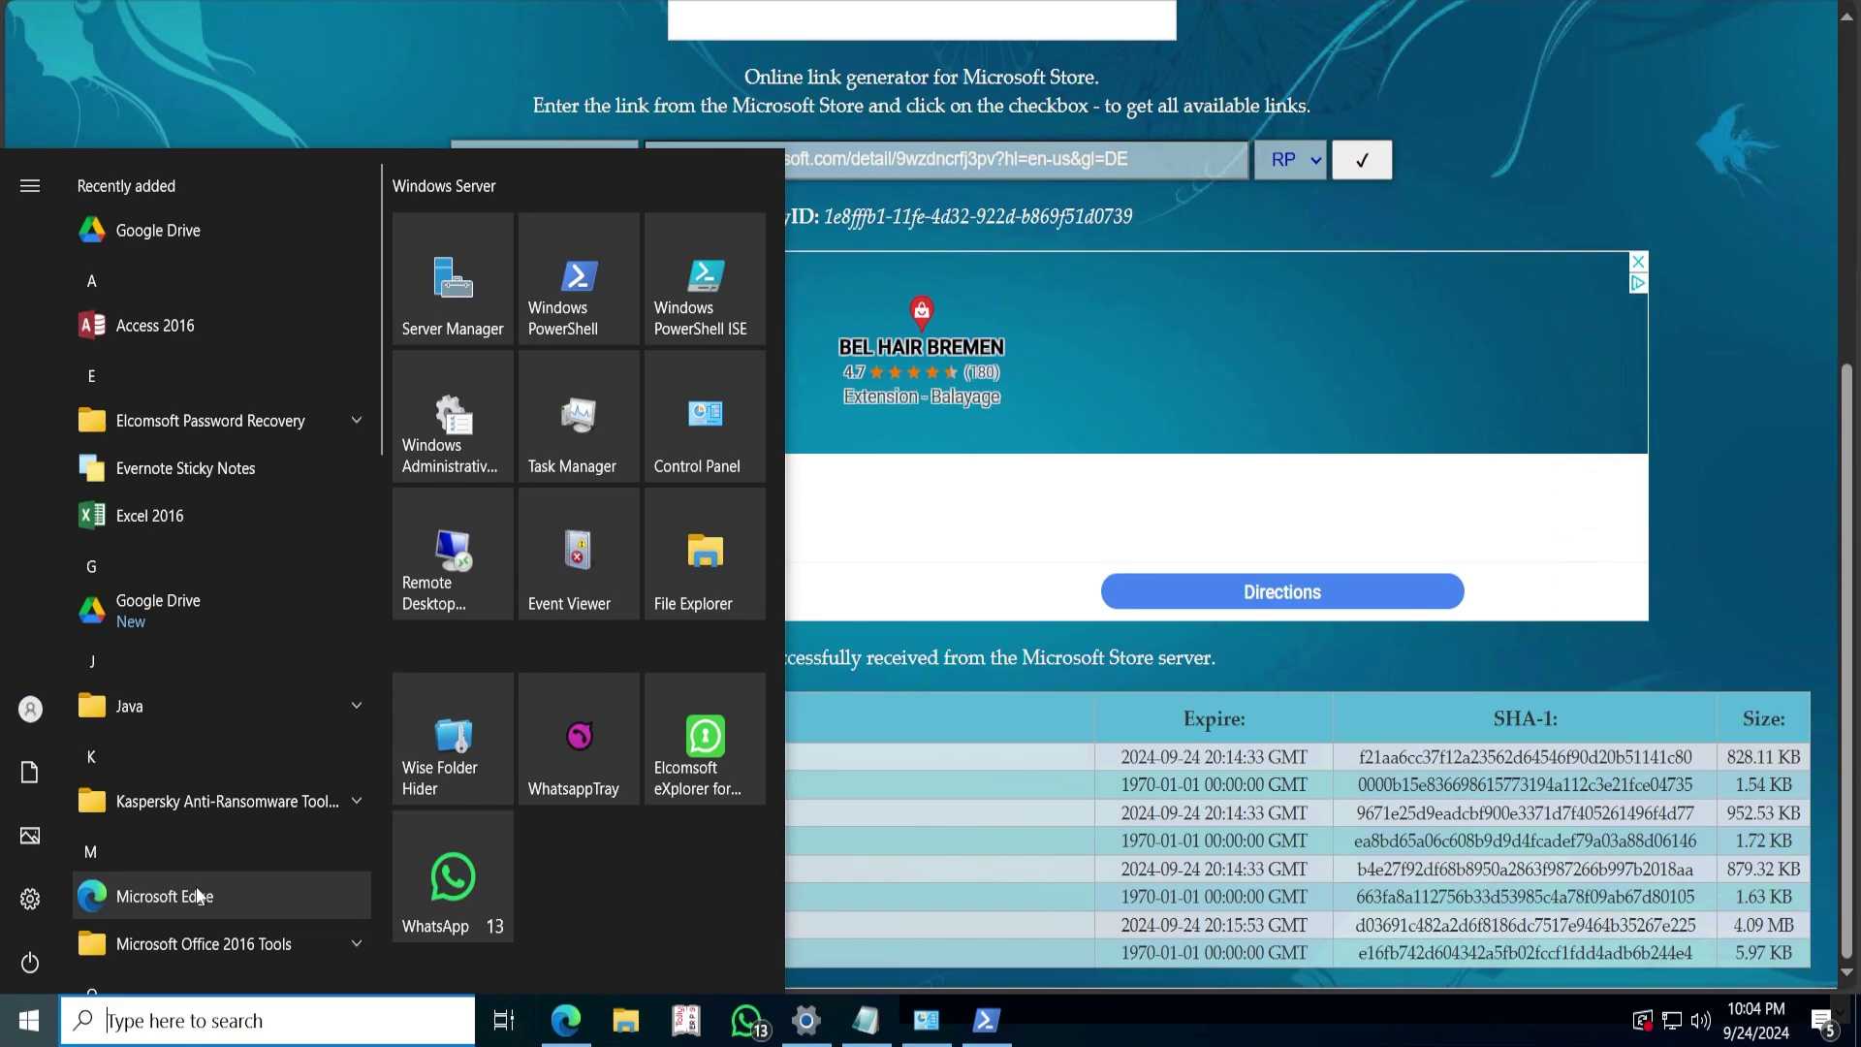
type("sett")
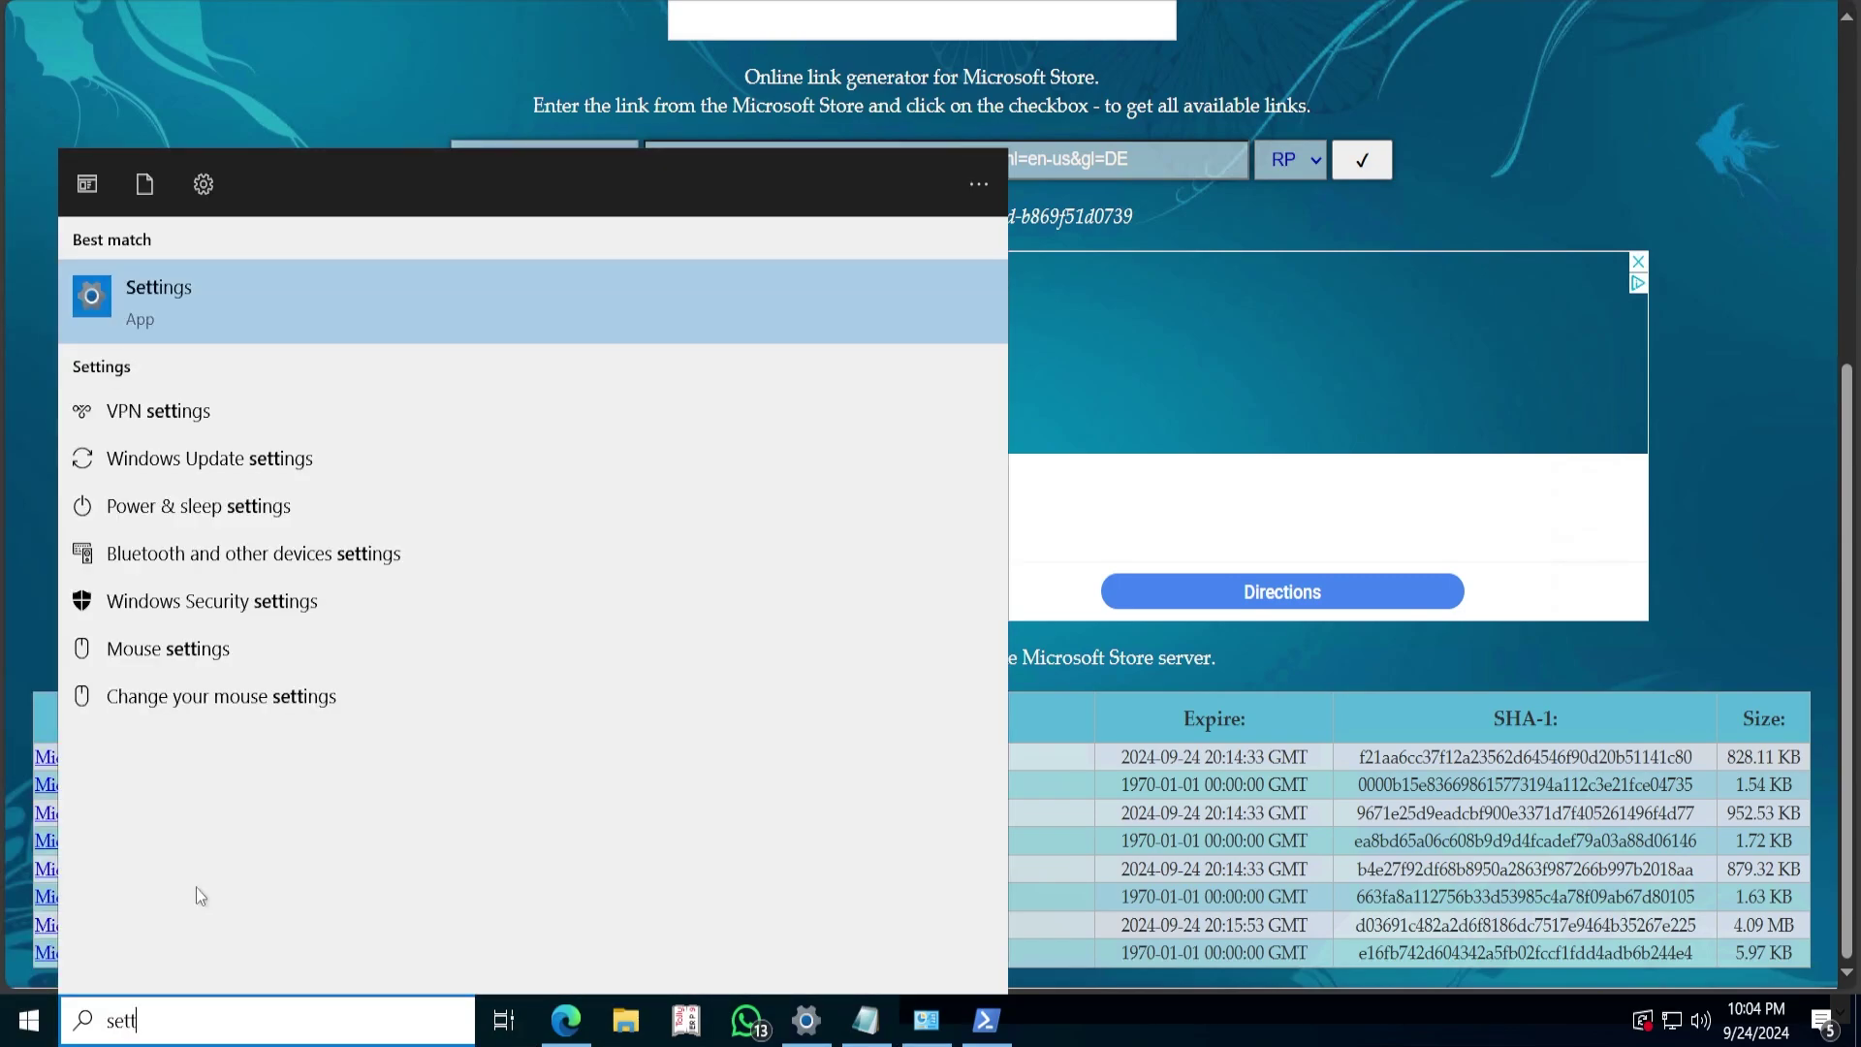
left_click(188, 305)
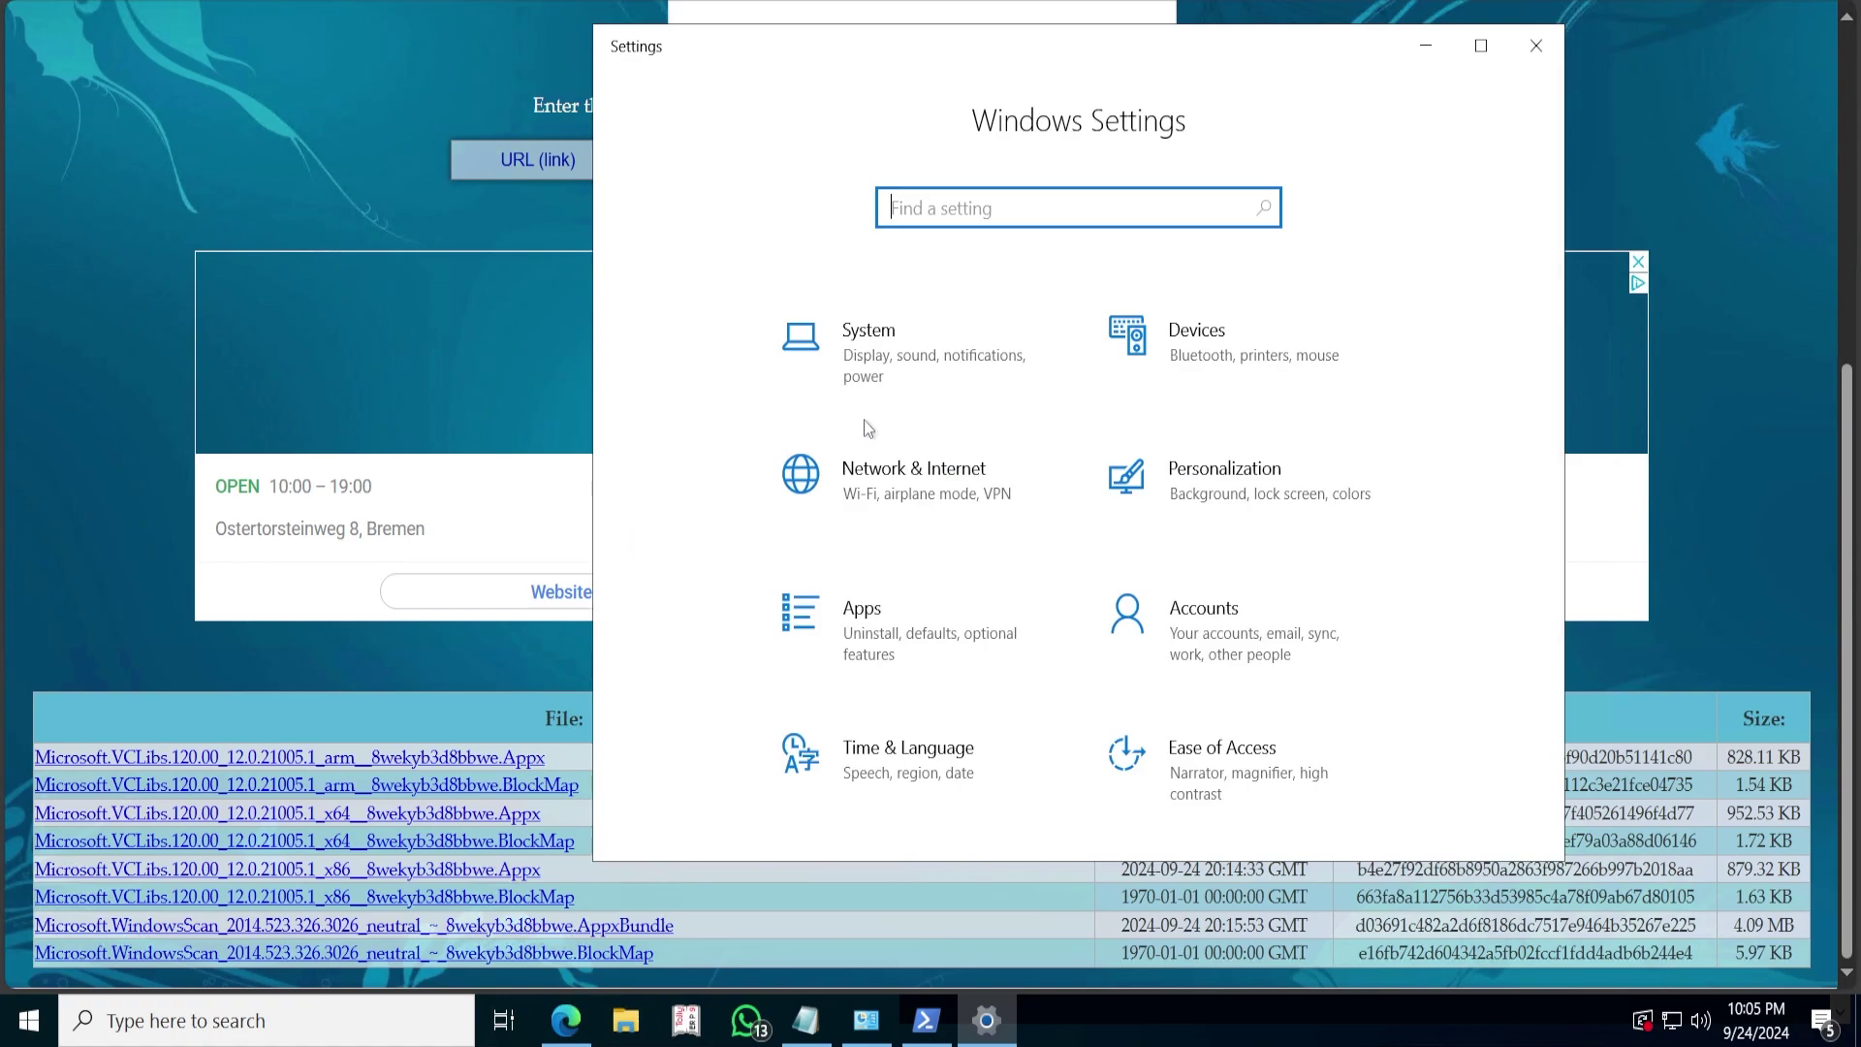
left_click(897, 366)
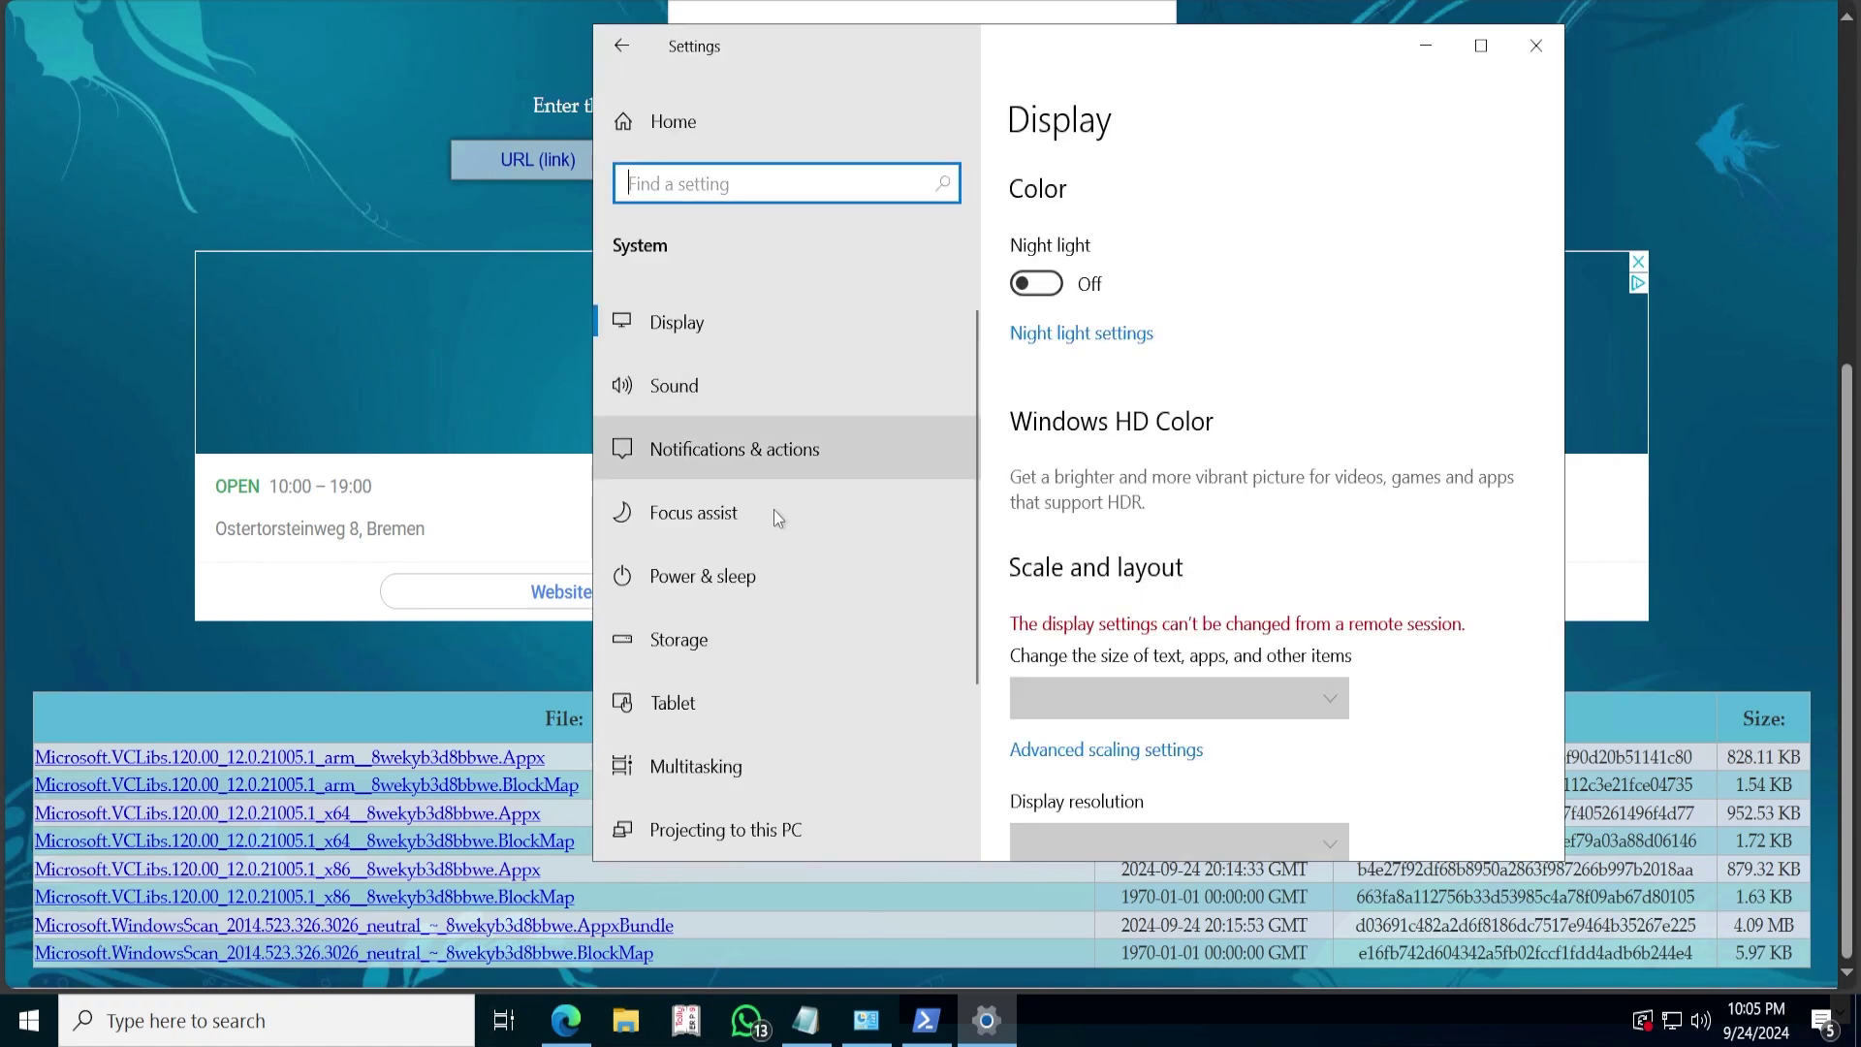
scroll(766, 542, "down", 3)
left_click(688, 730)
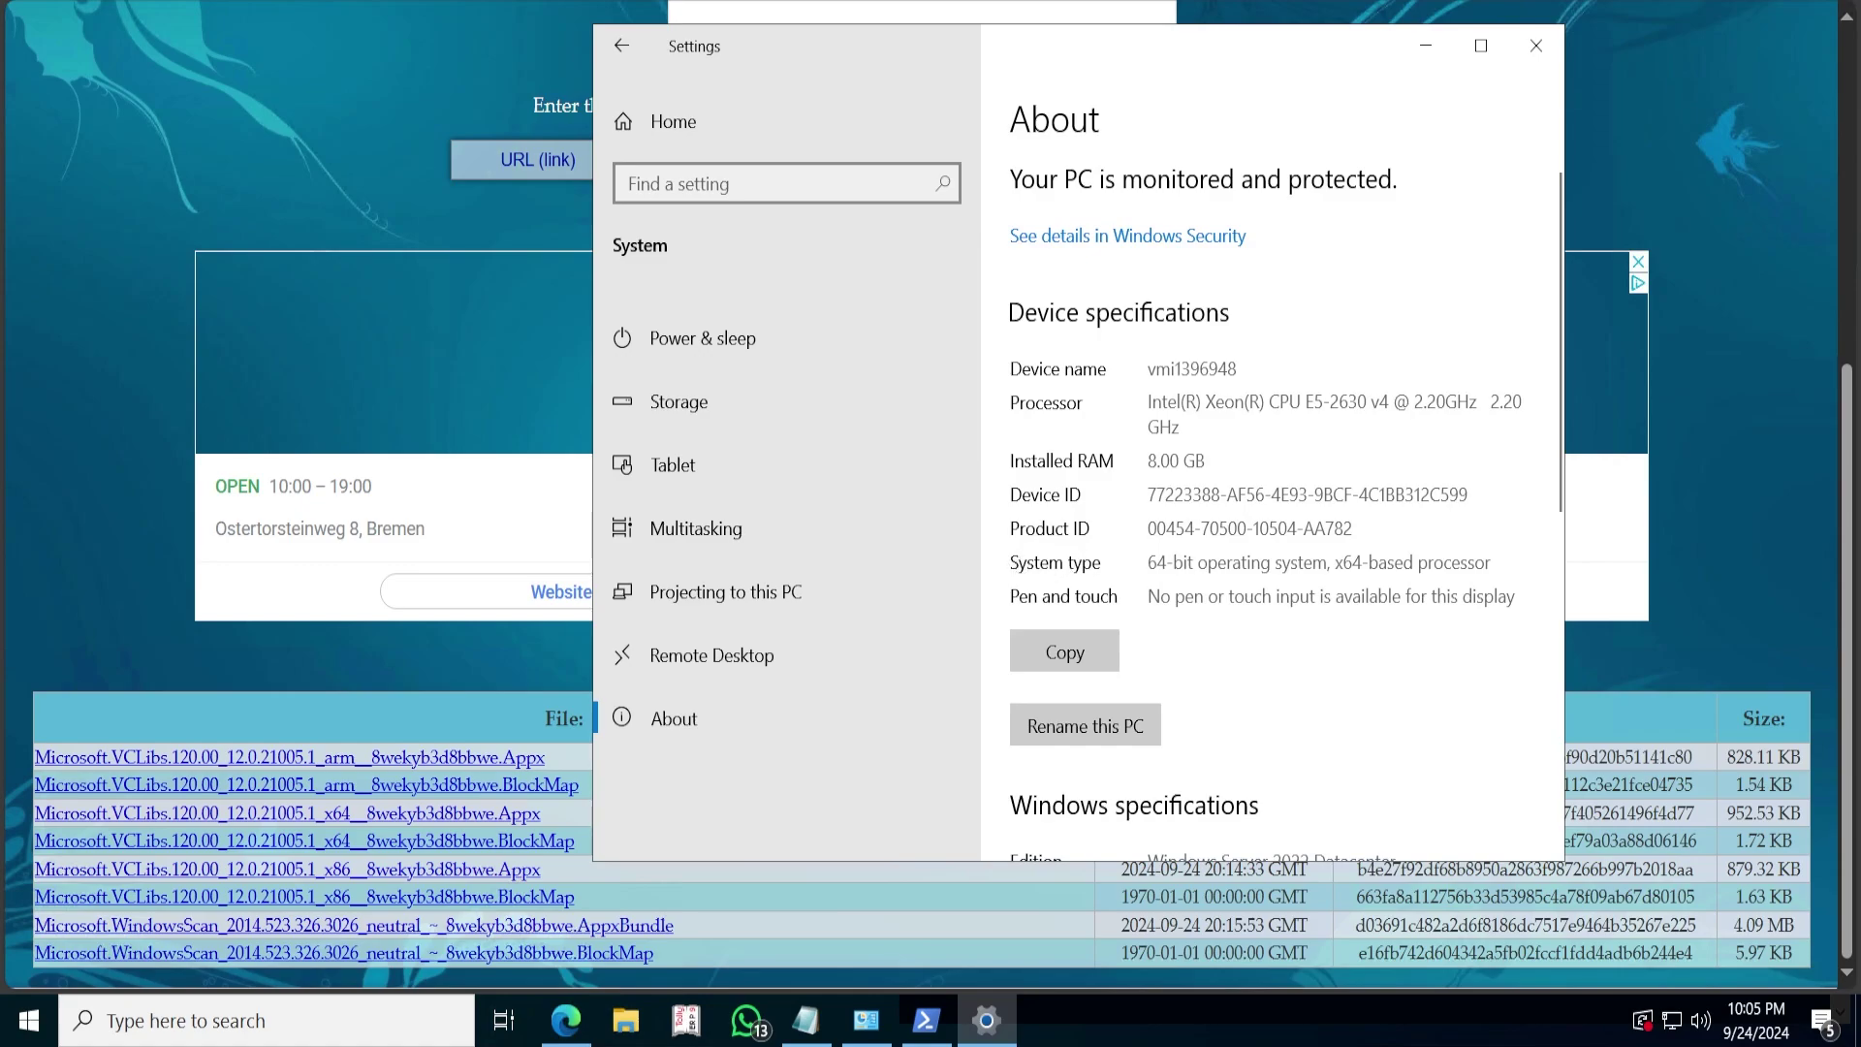
double_click(1170, 562)
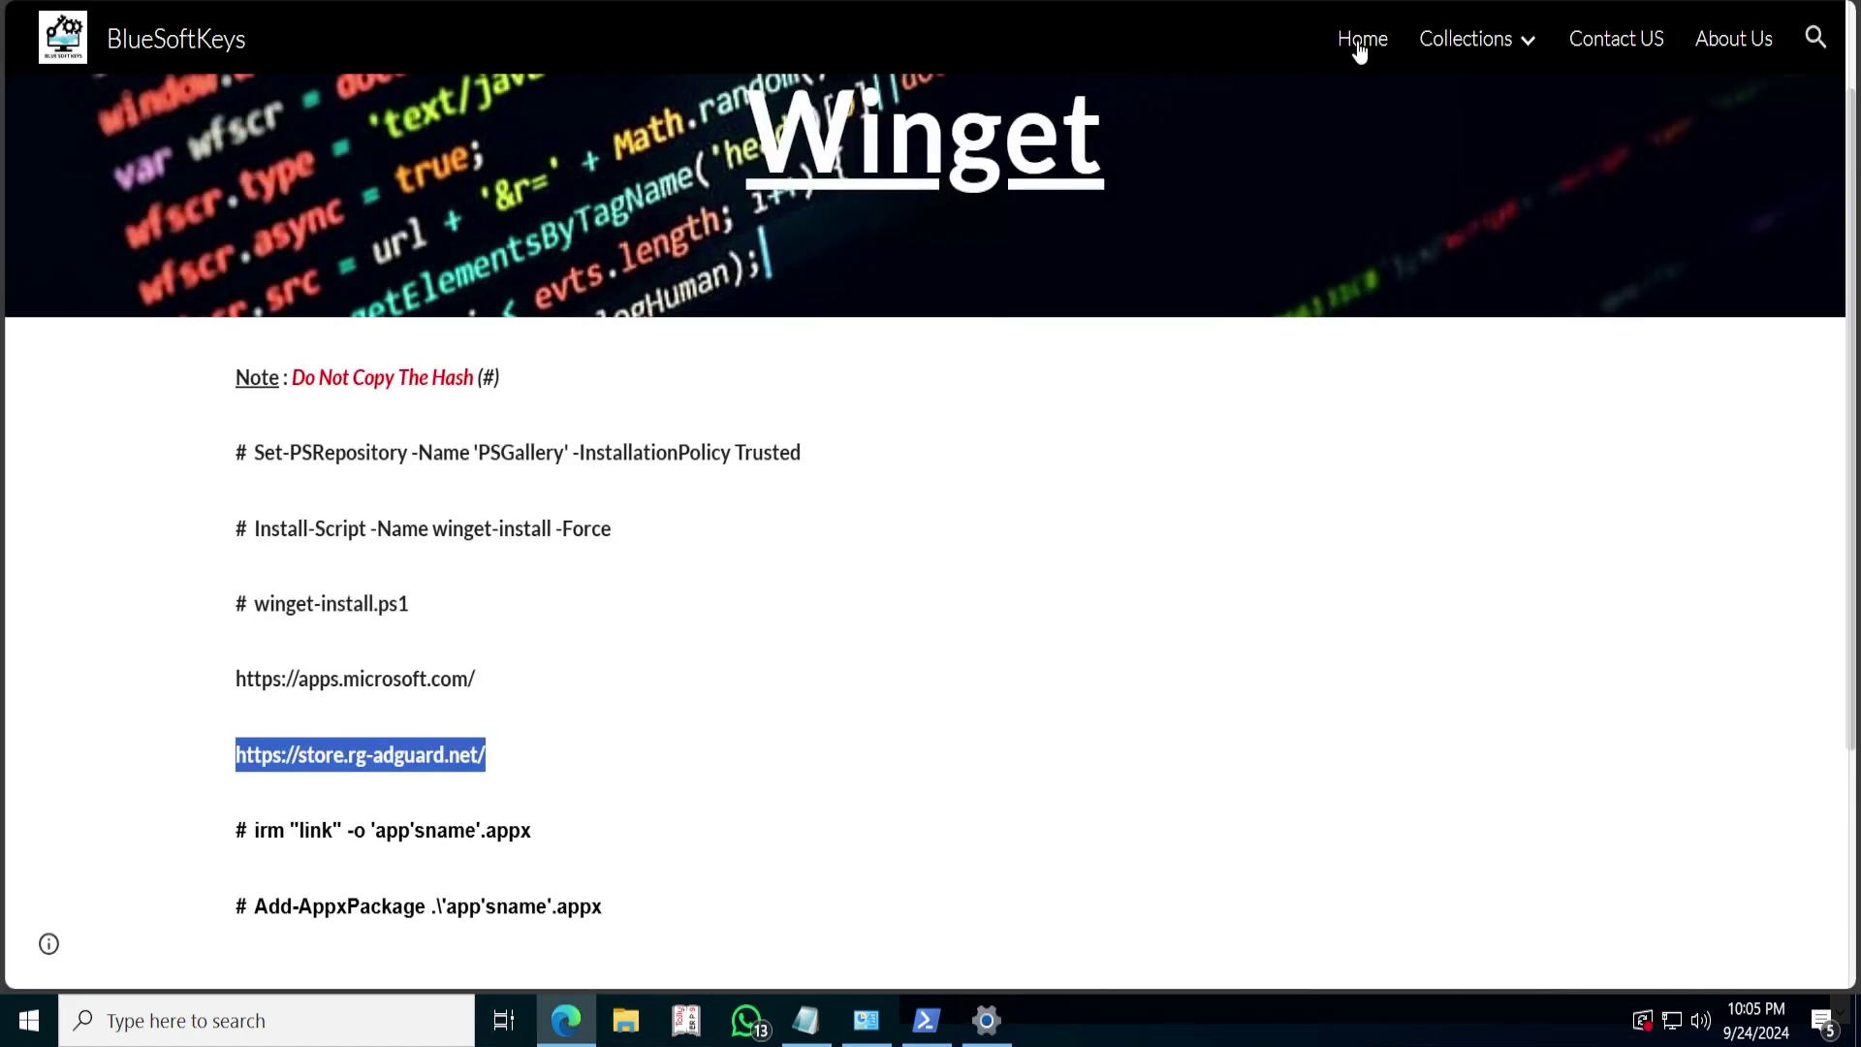
- Open the BlueSoftKeys home page in a new tab and look over the Windows product keys offered
right_click(1360, 51)
left_click(1384, 68)
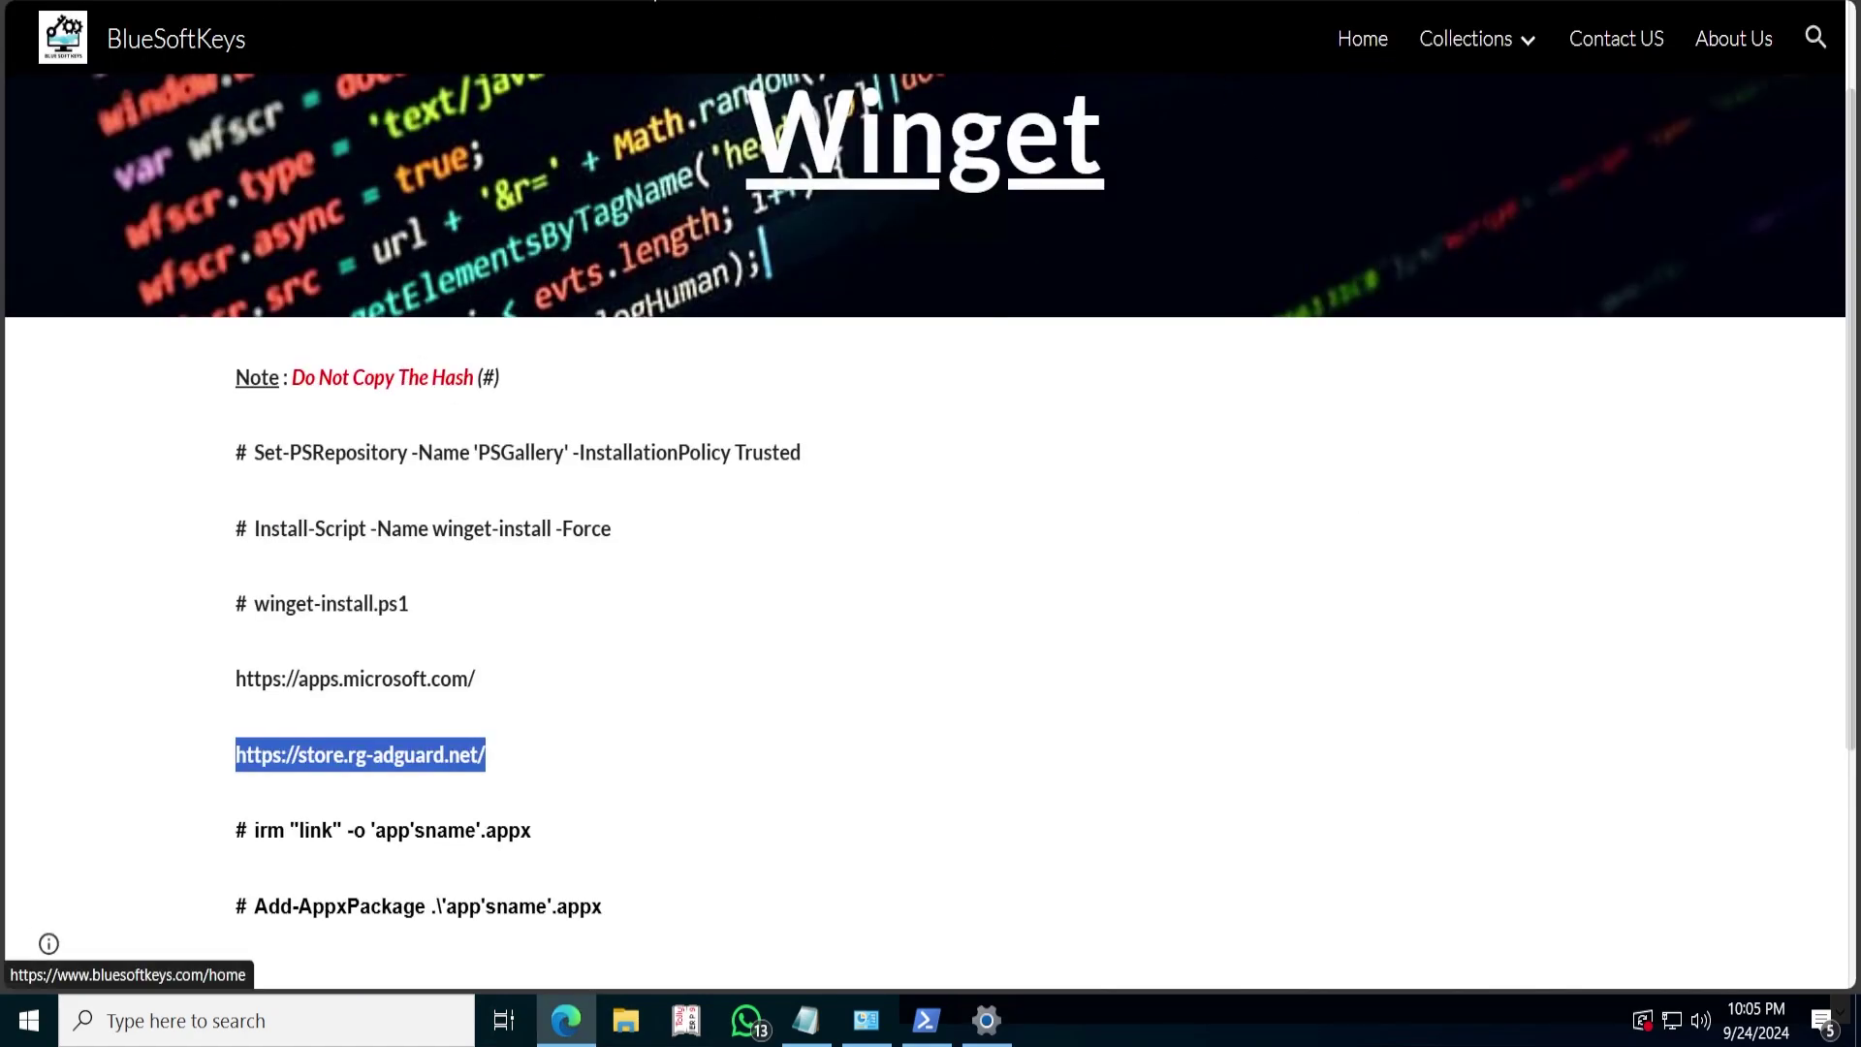
key("ctrl+Tab")
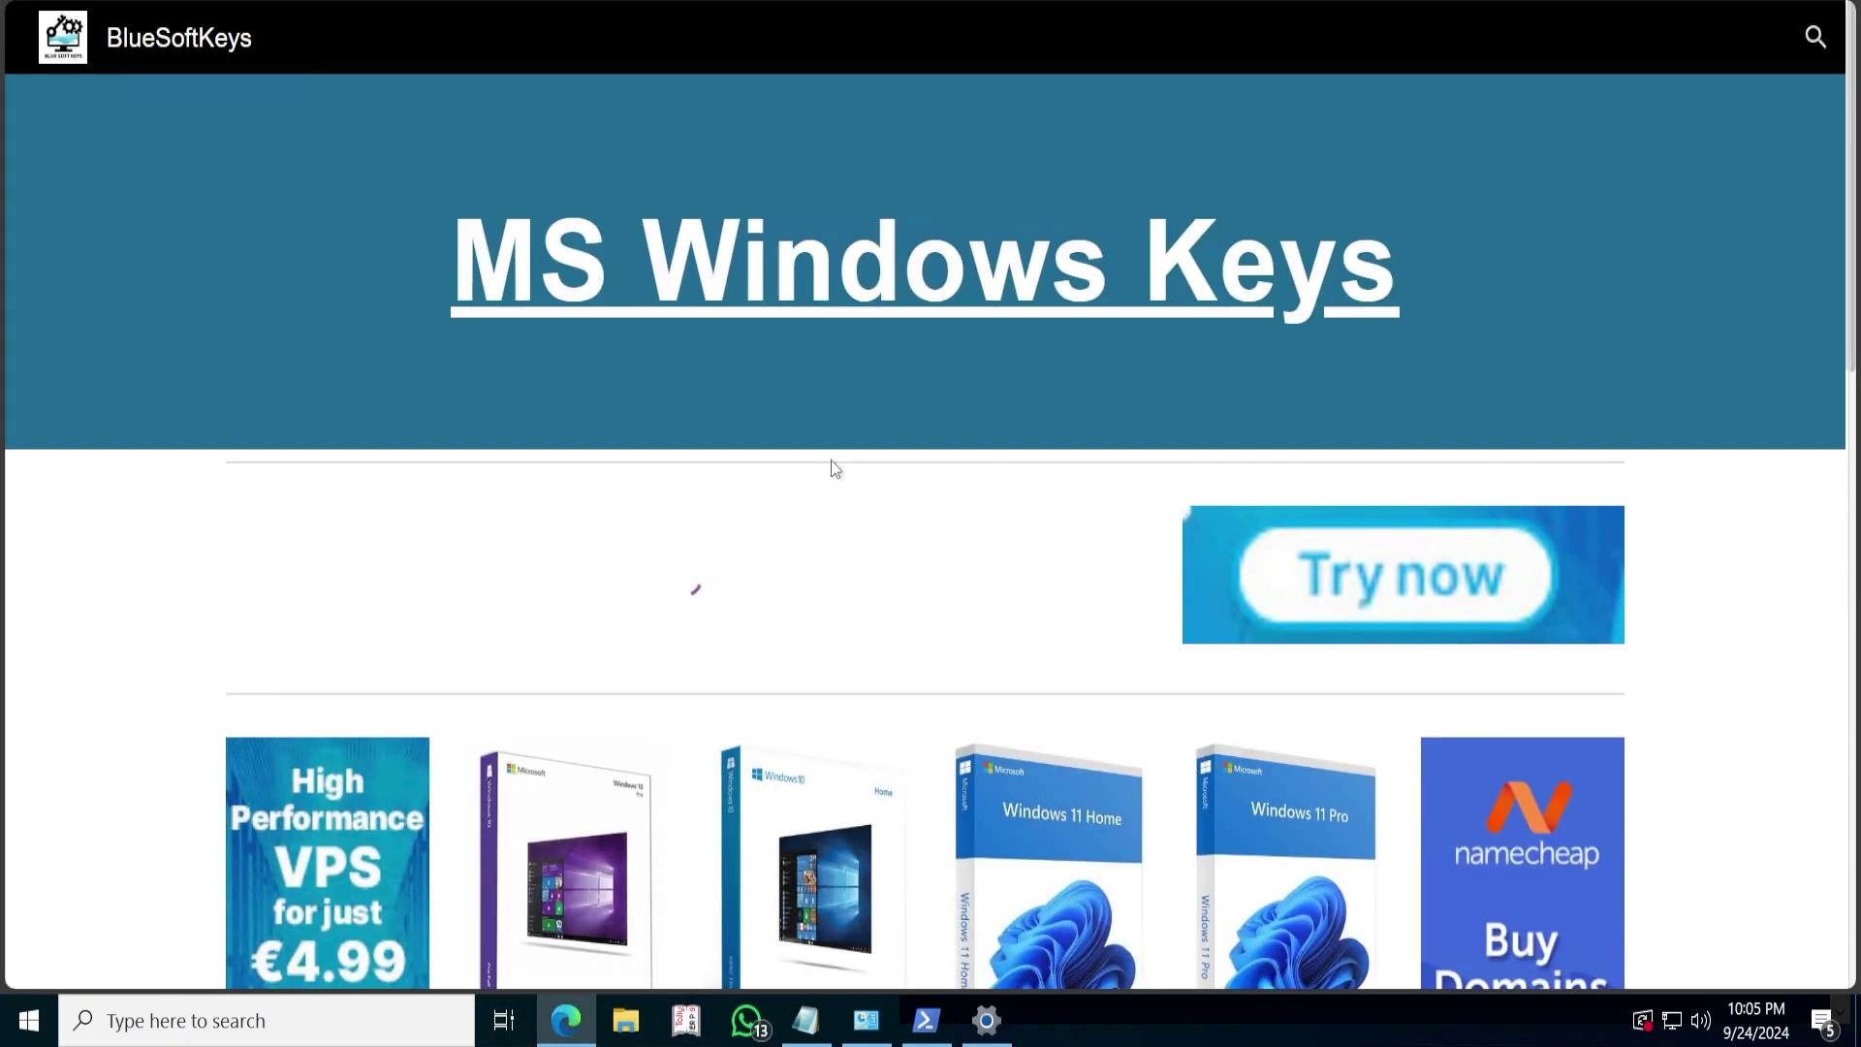
scroll(316, 716, "down", 1)
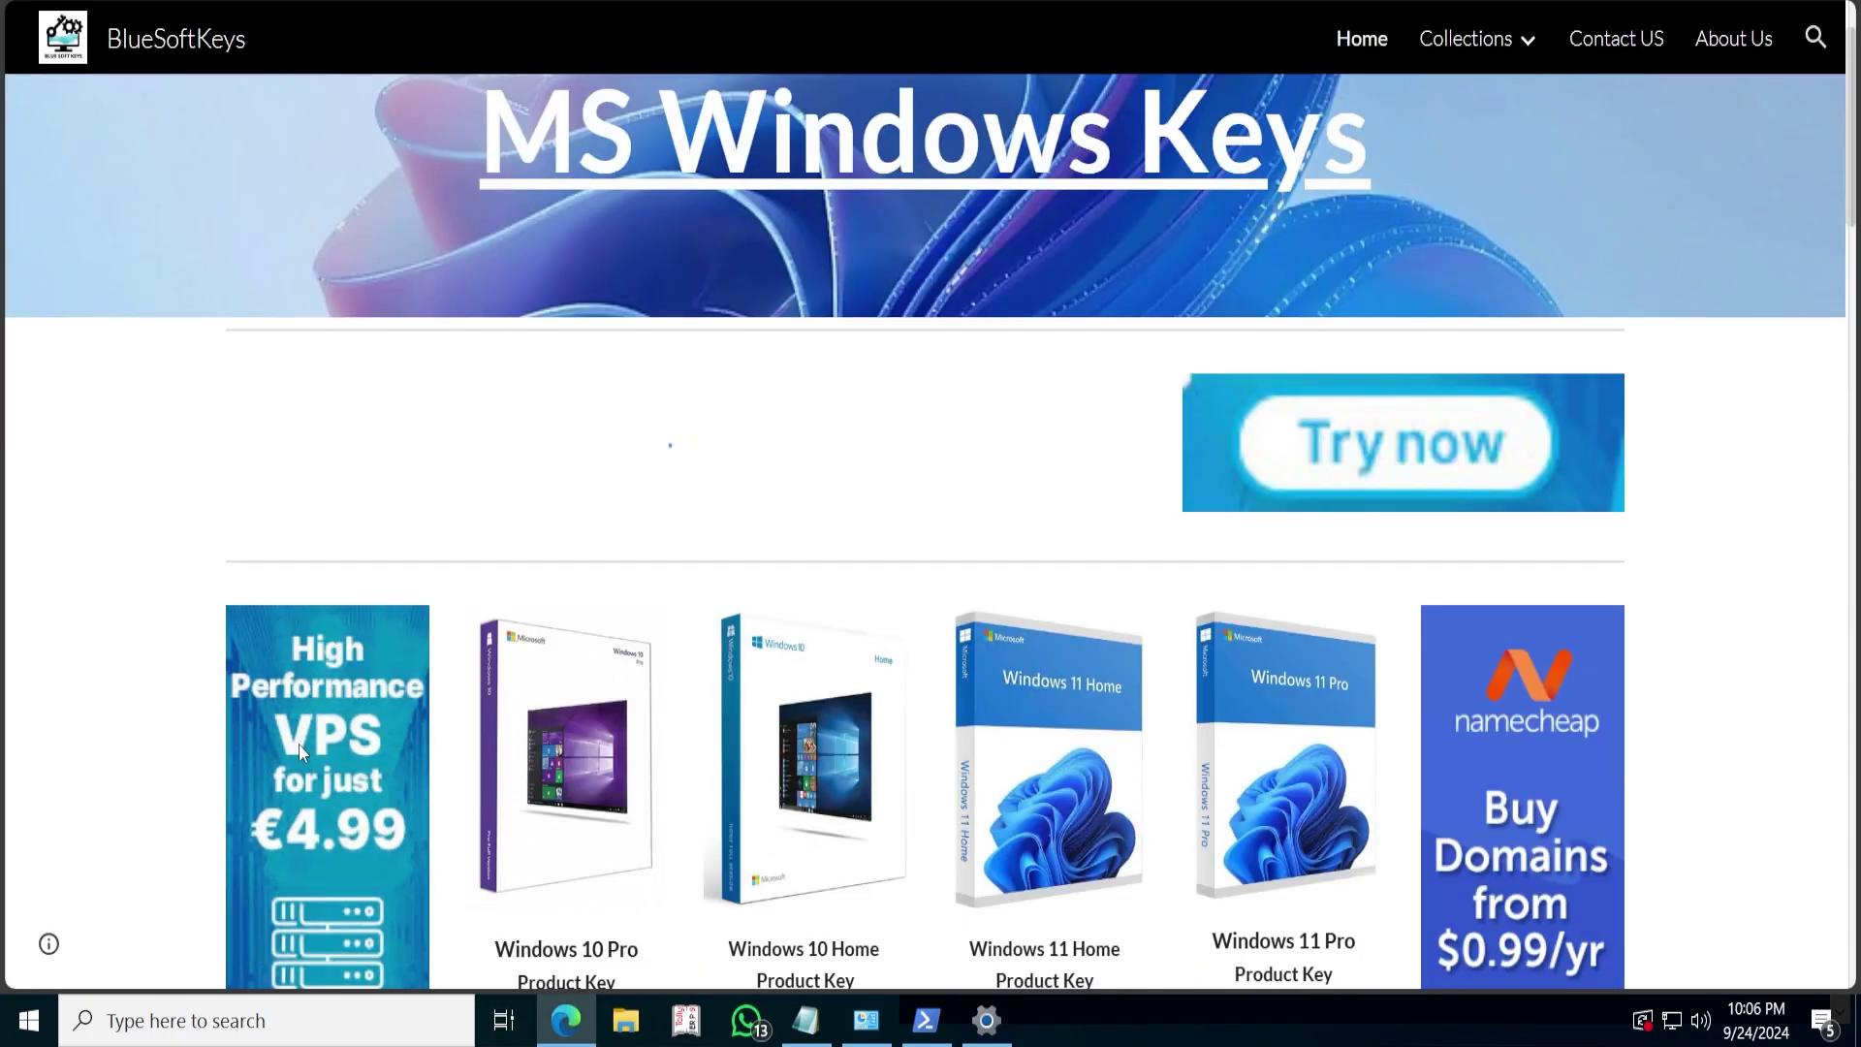
scroll(308, 717, "down", 2)
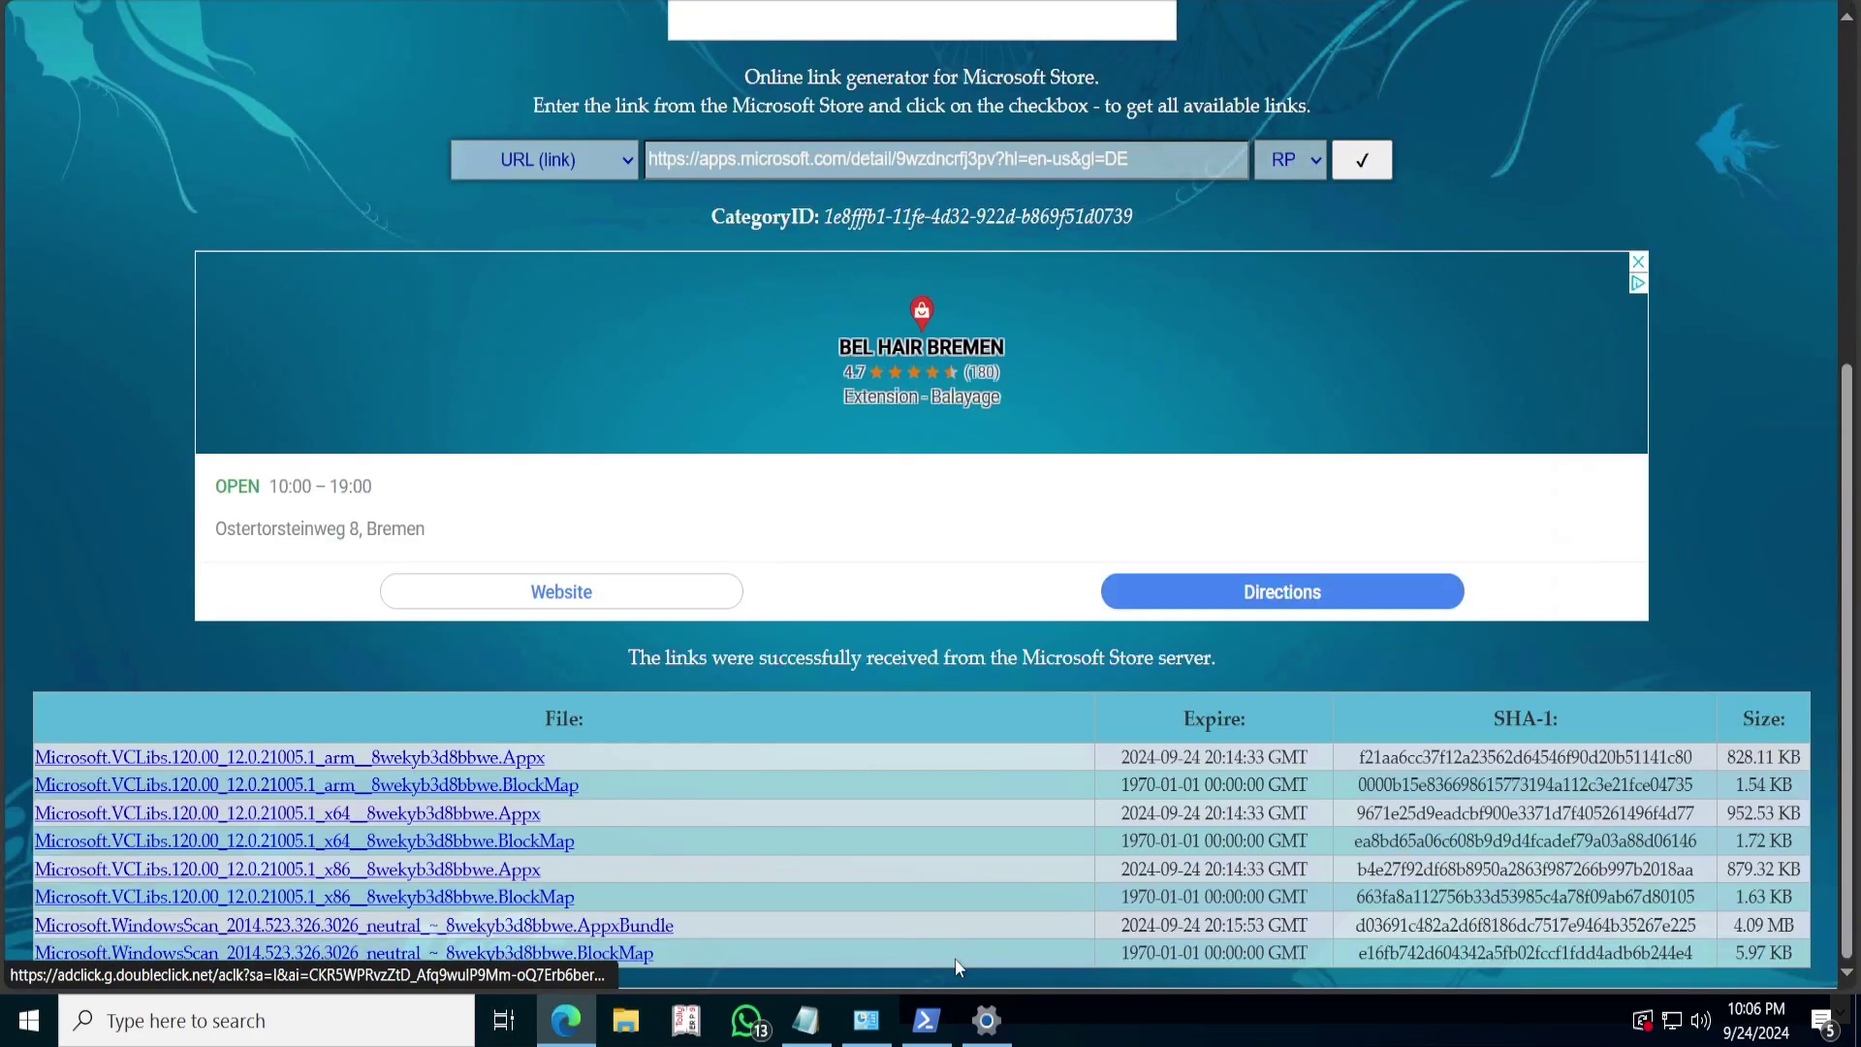
- Check the system type on the About page of Settings, and copy the download link of the x64 VCLibs Appx package
left_click(986, 1020)
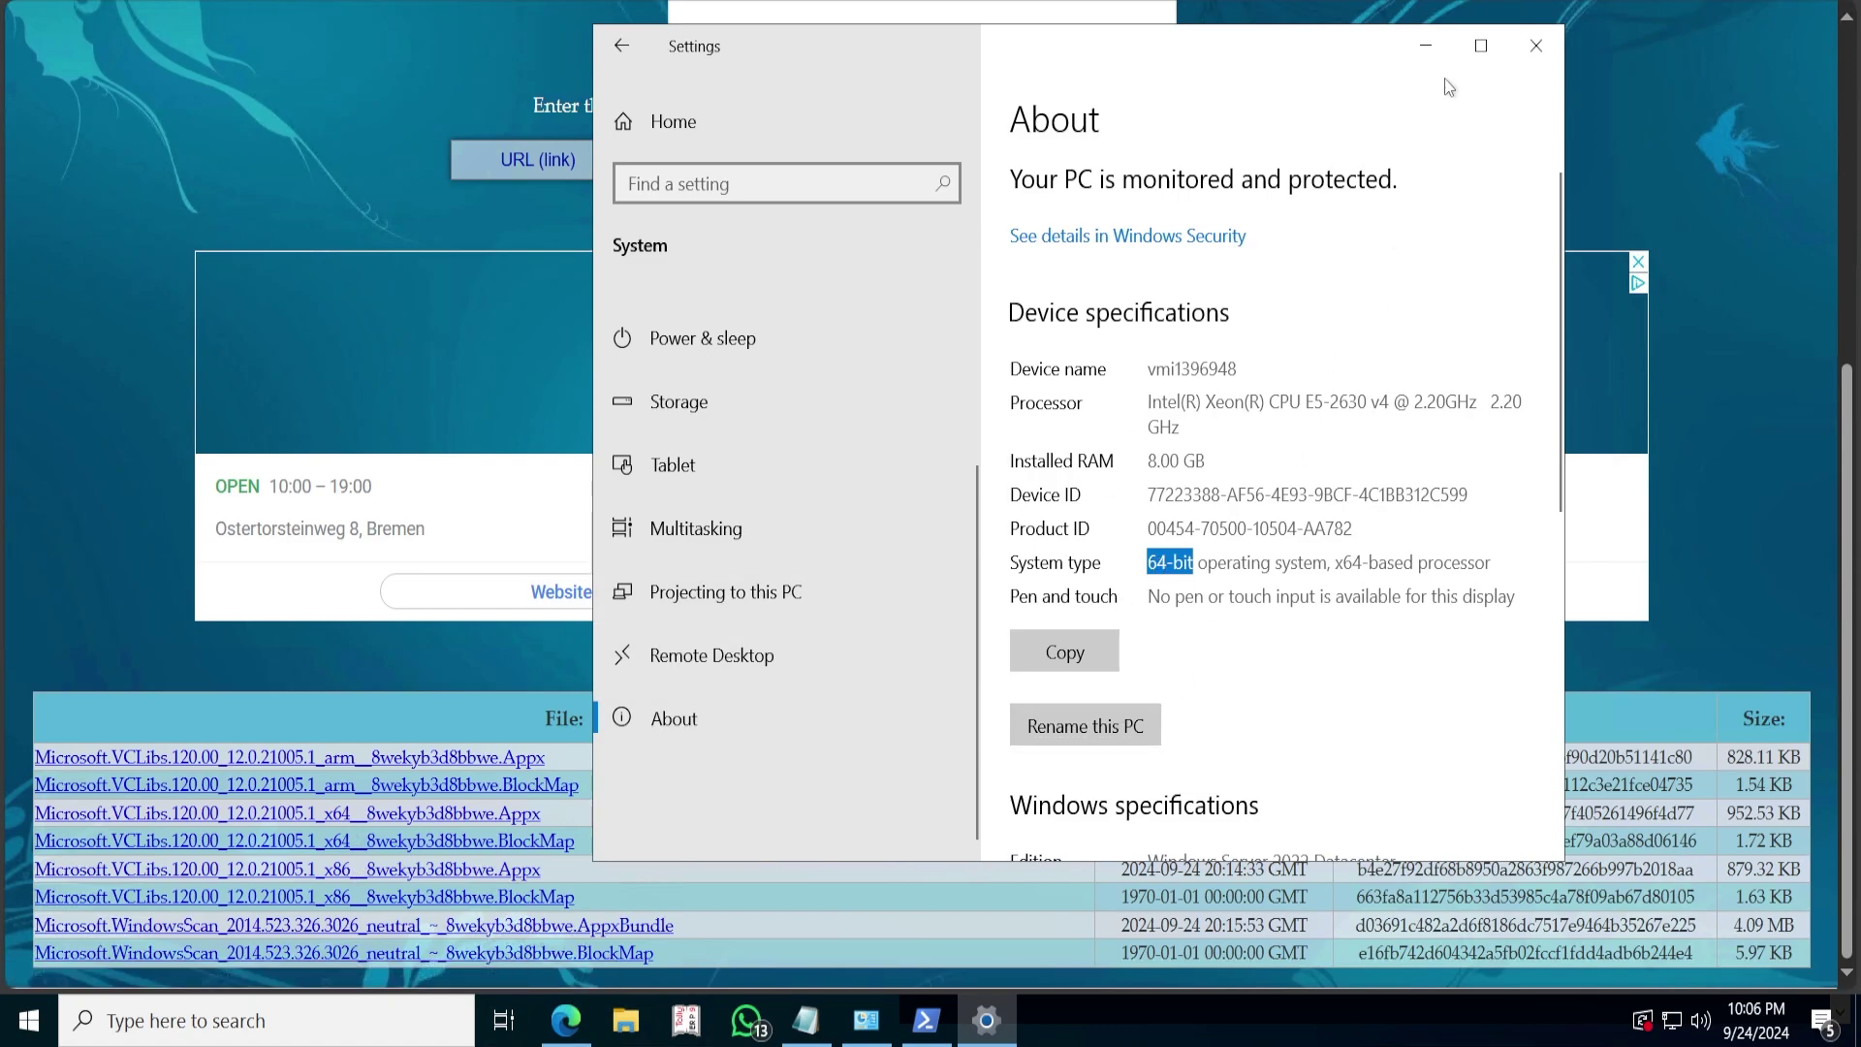
left_click(1424, 51)
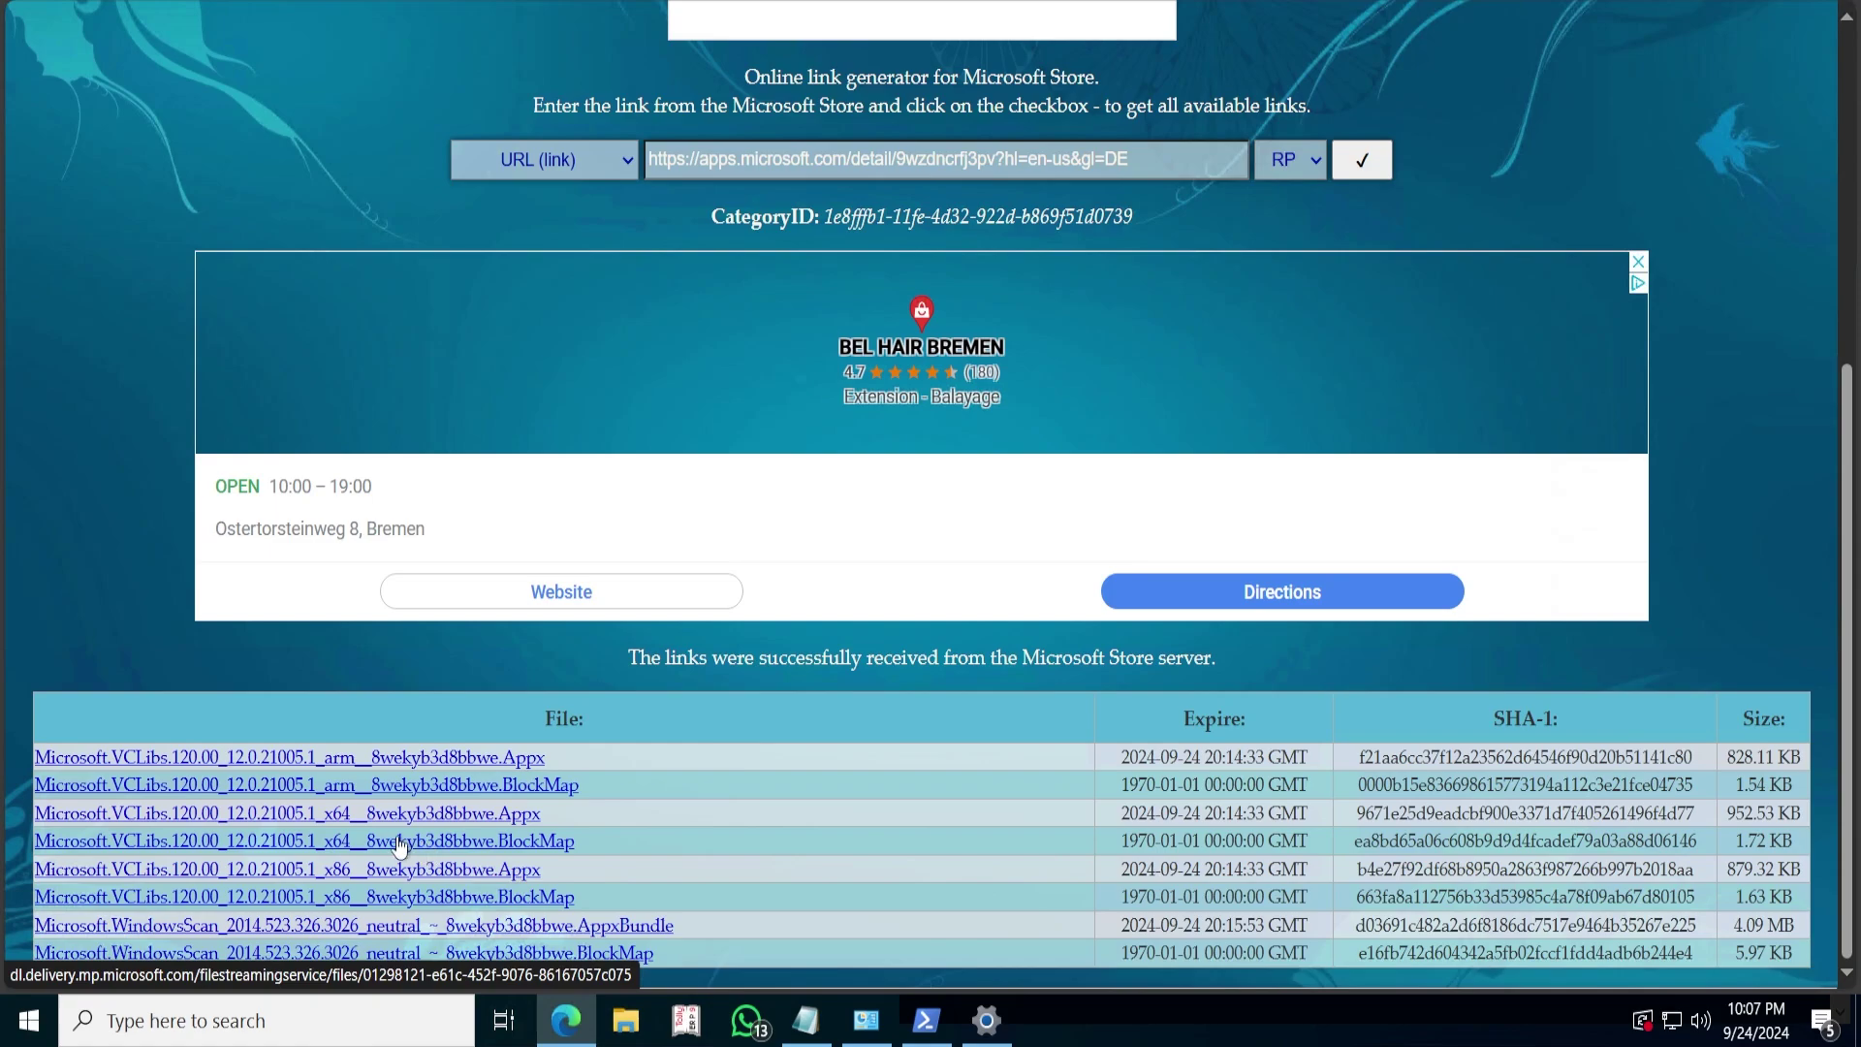
right_click(520, 820)
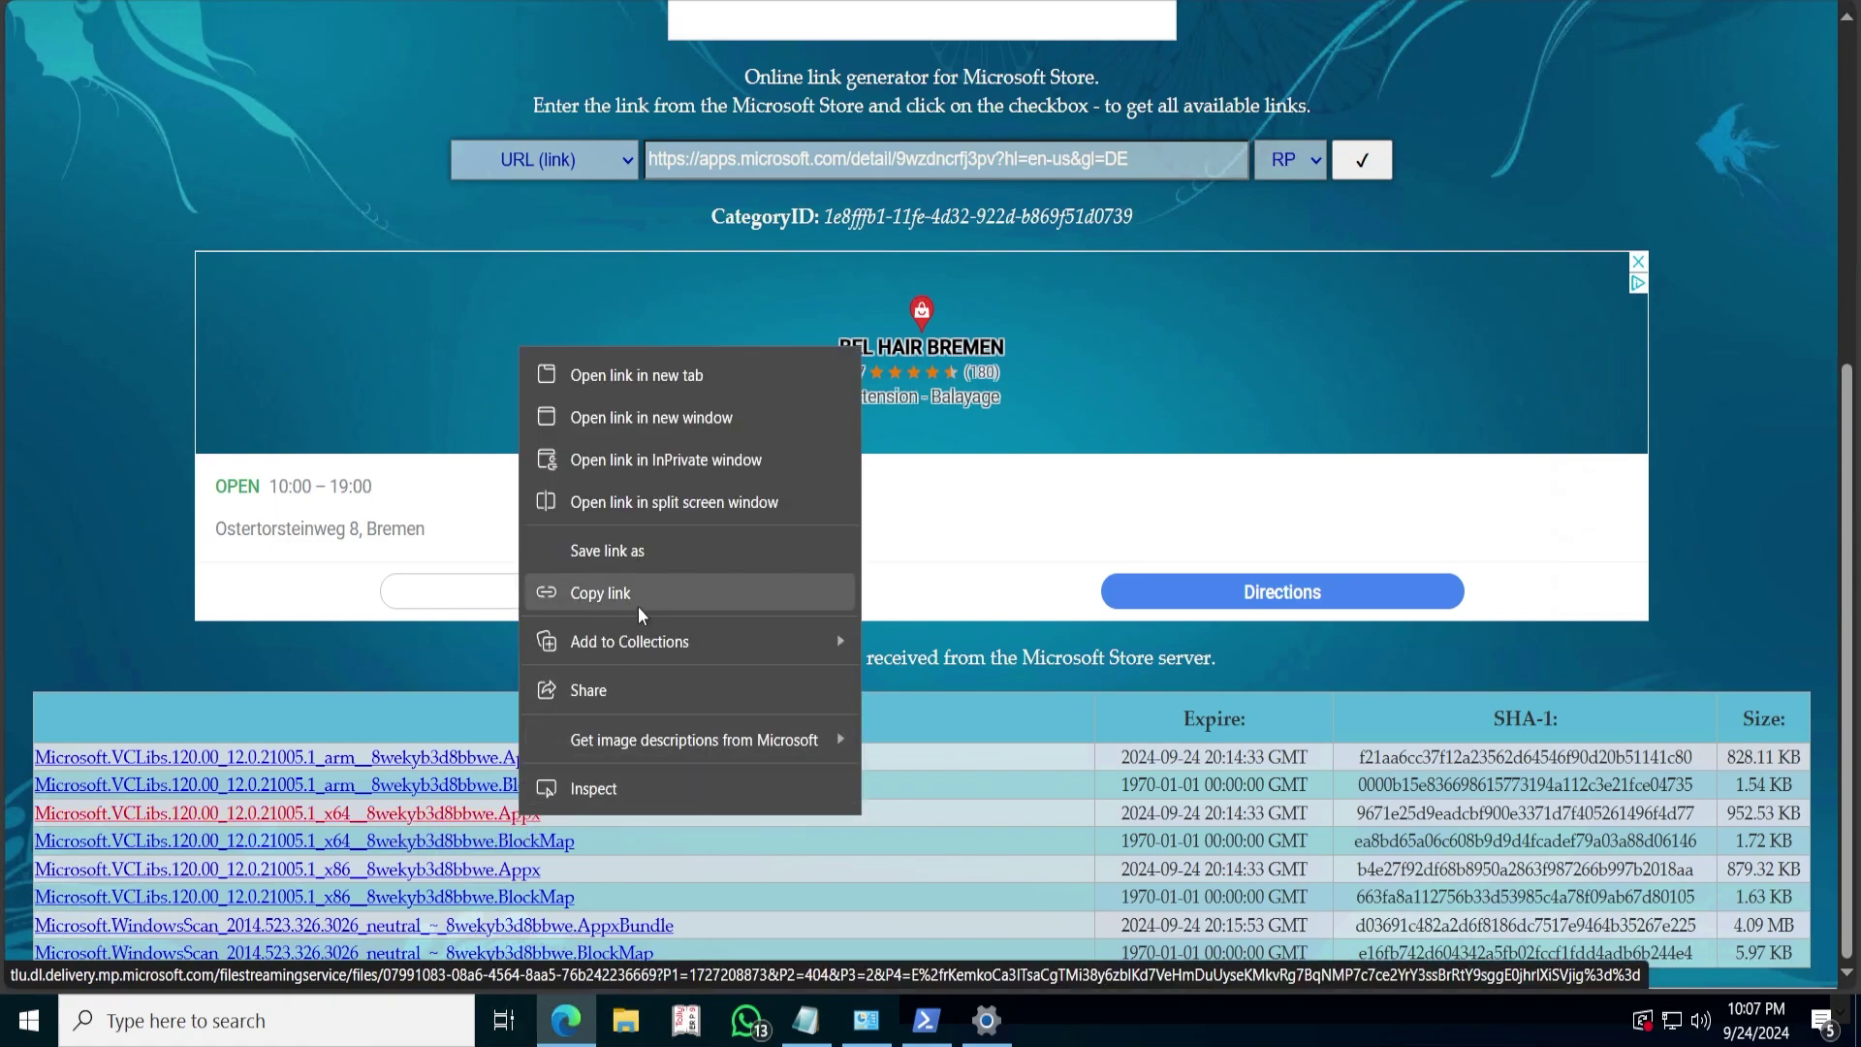
left_click(612, 590)
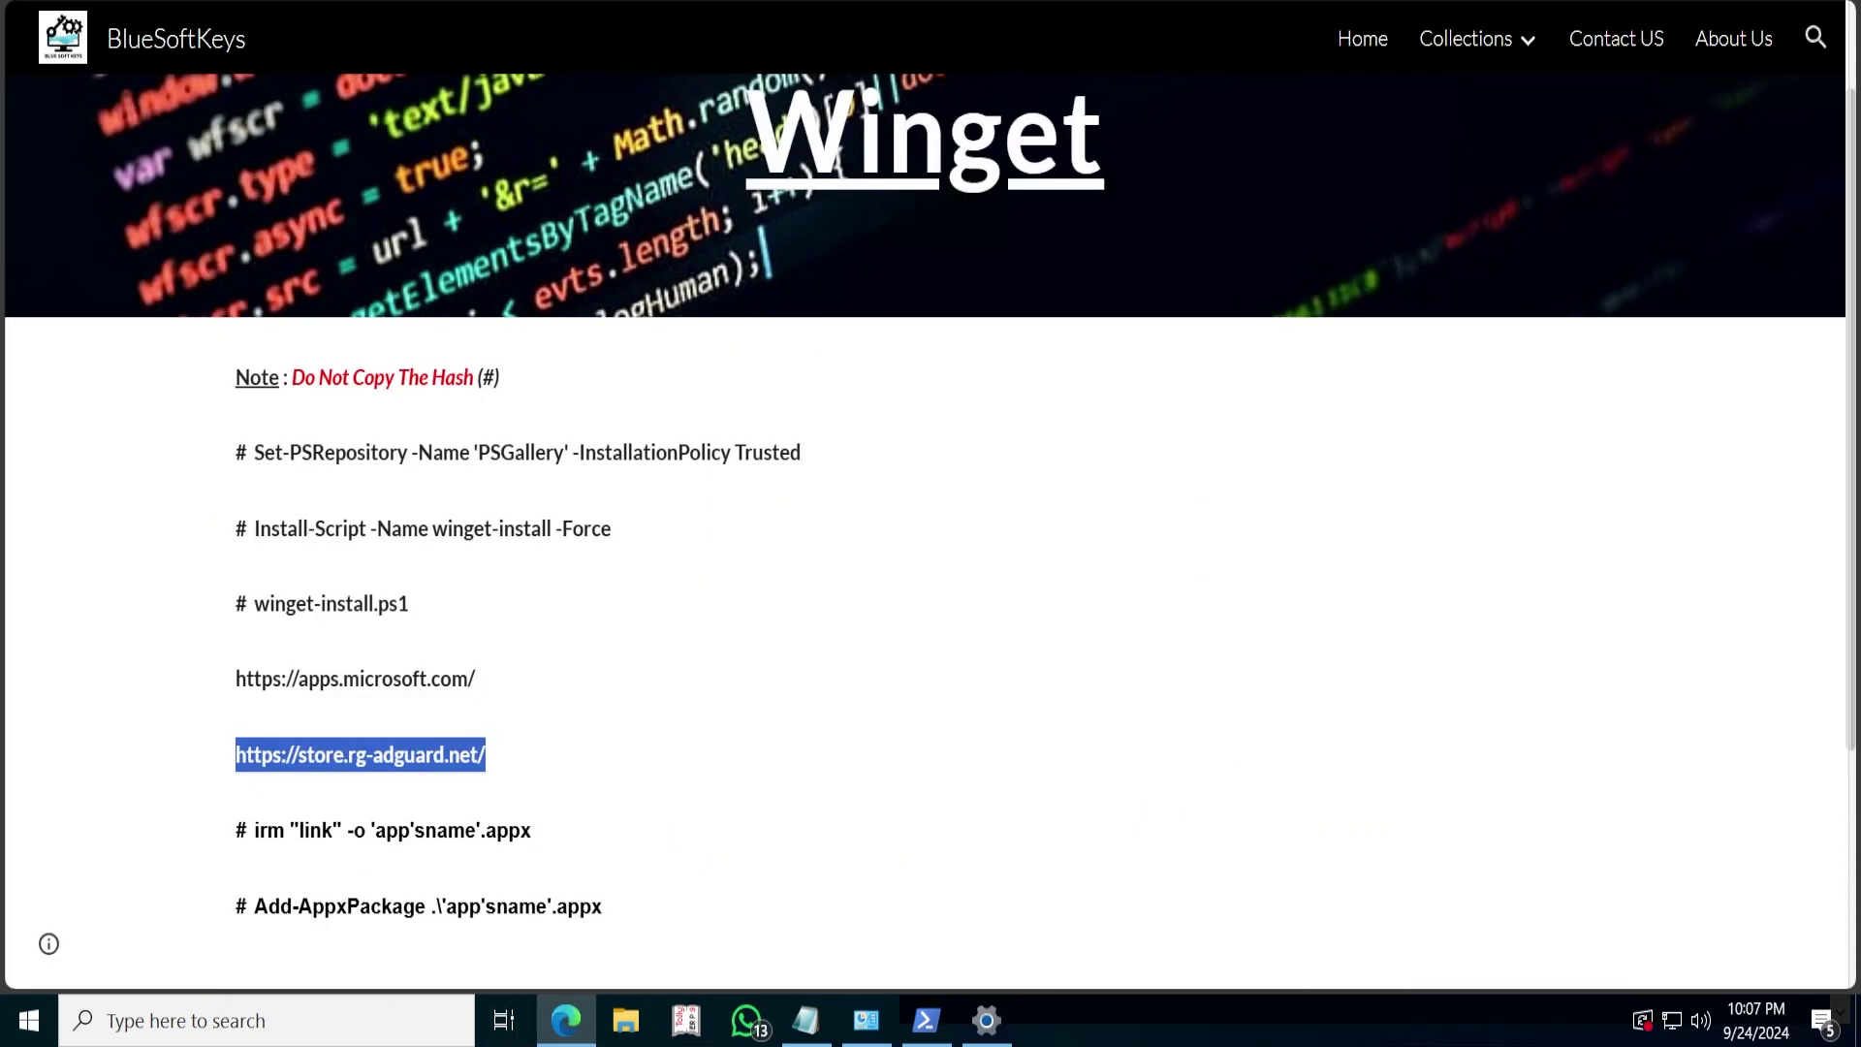
- Copy the command irm "link" -o 'app'sname'.appx from the BlueSoftKeys Winget page and paste it into PowerShell
left_click_drag(535, 831, 254, 831)
right_click(392, 839)
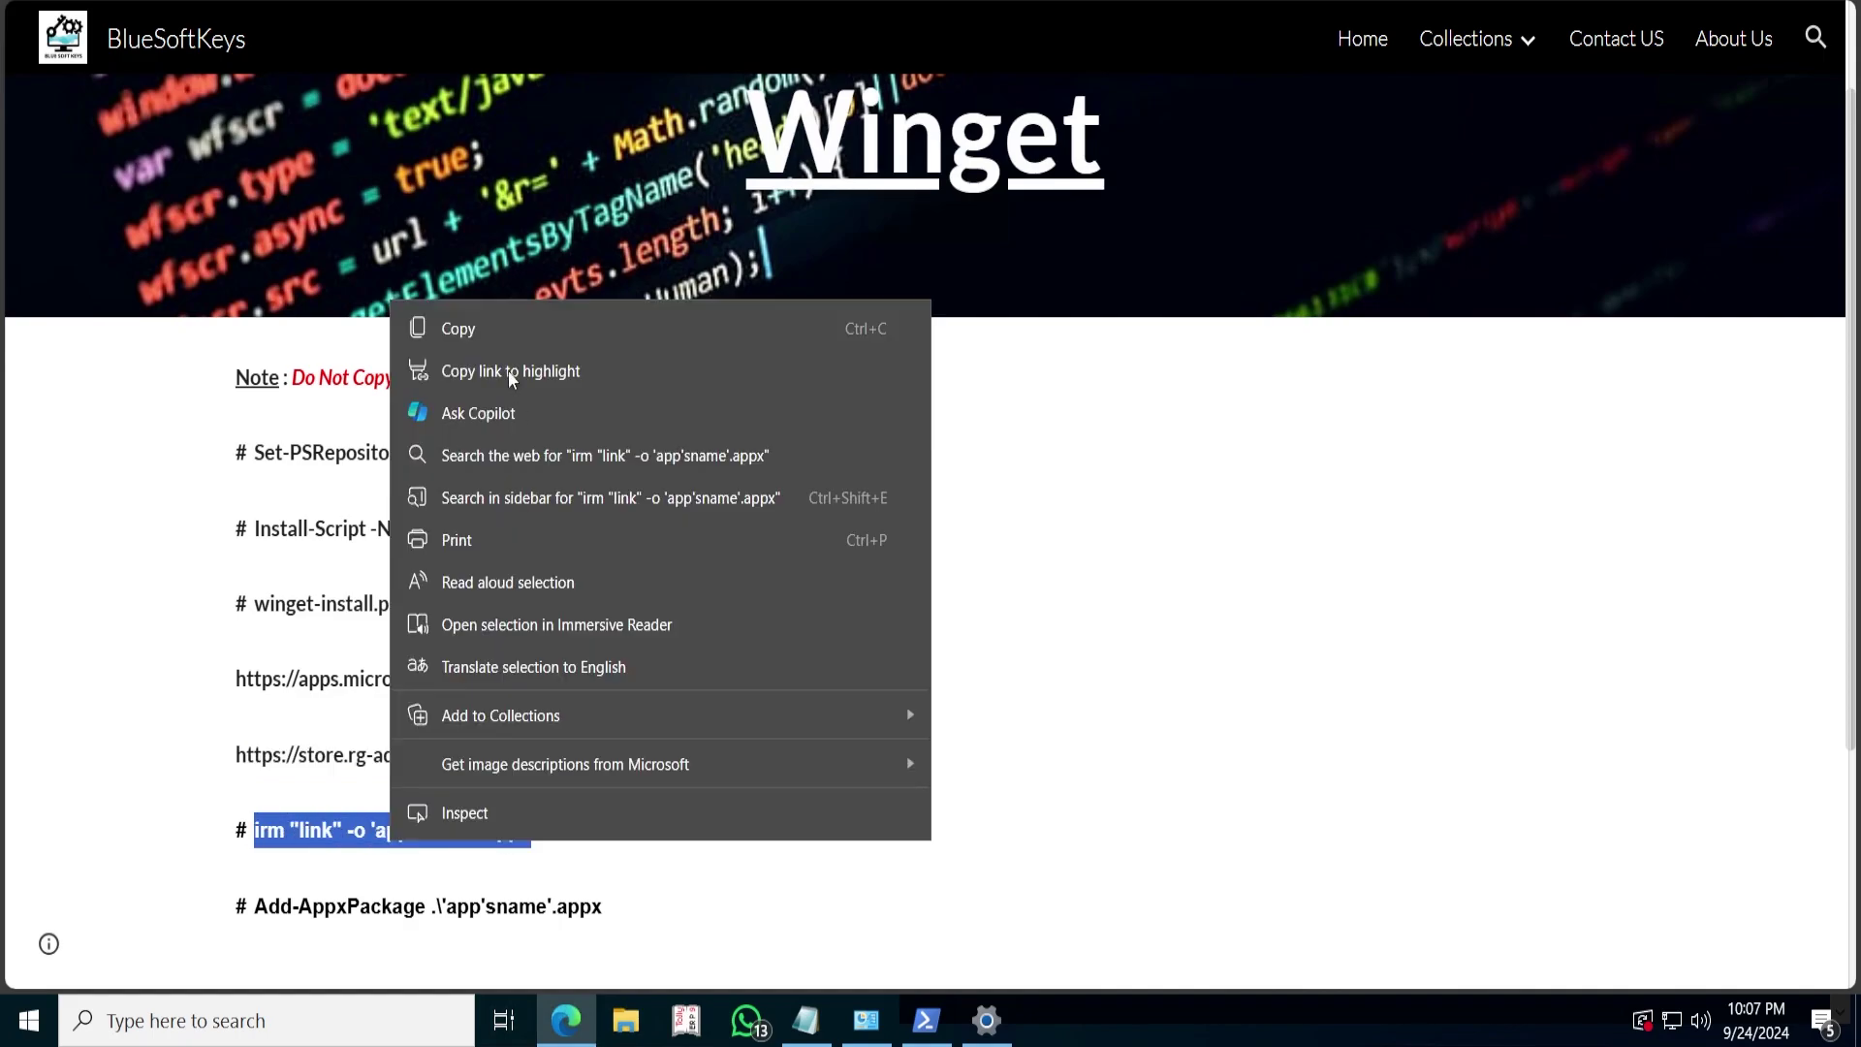
left_click(477, 329)
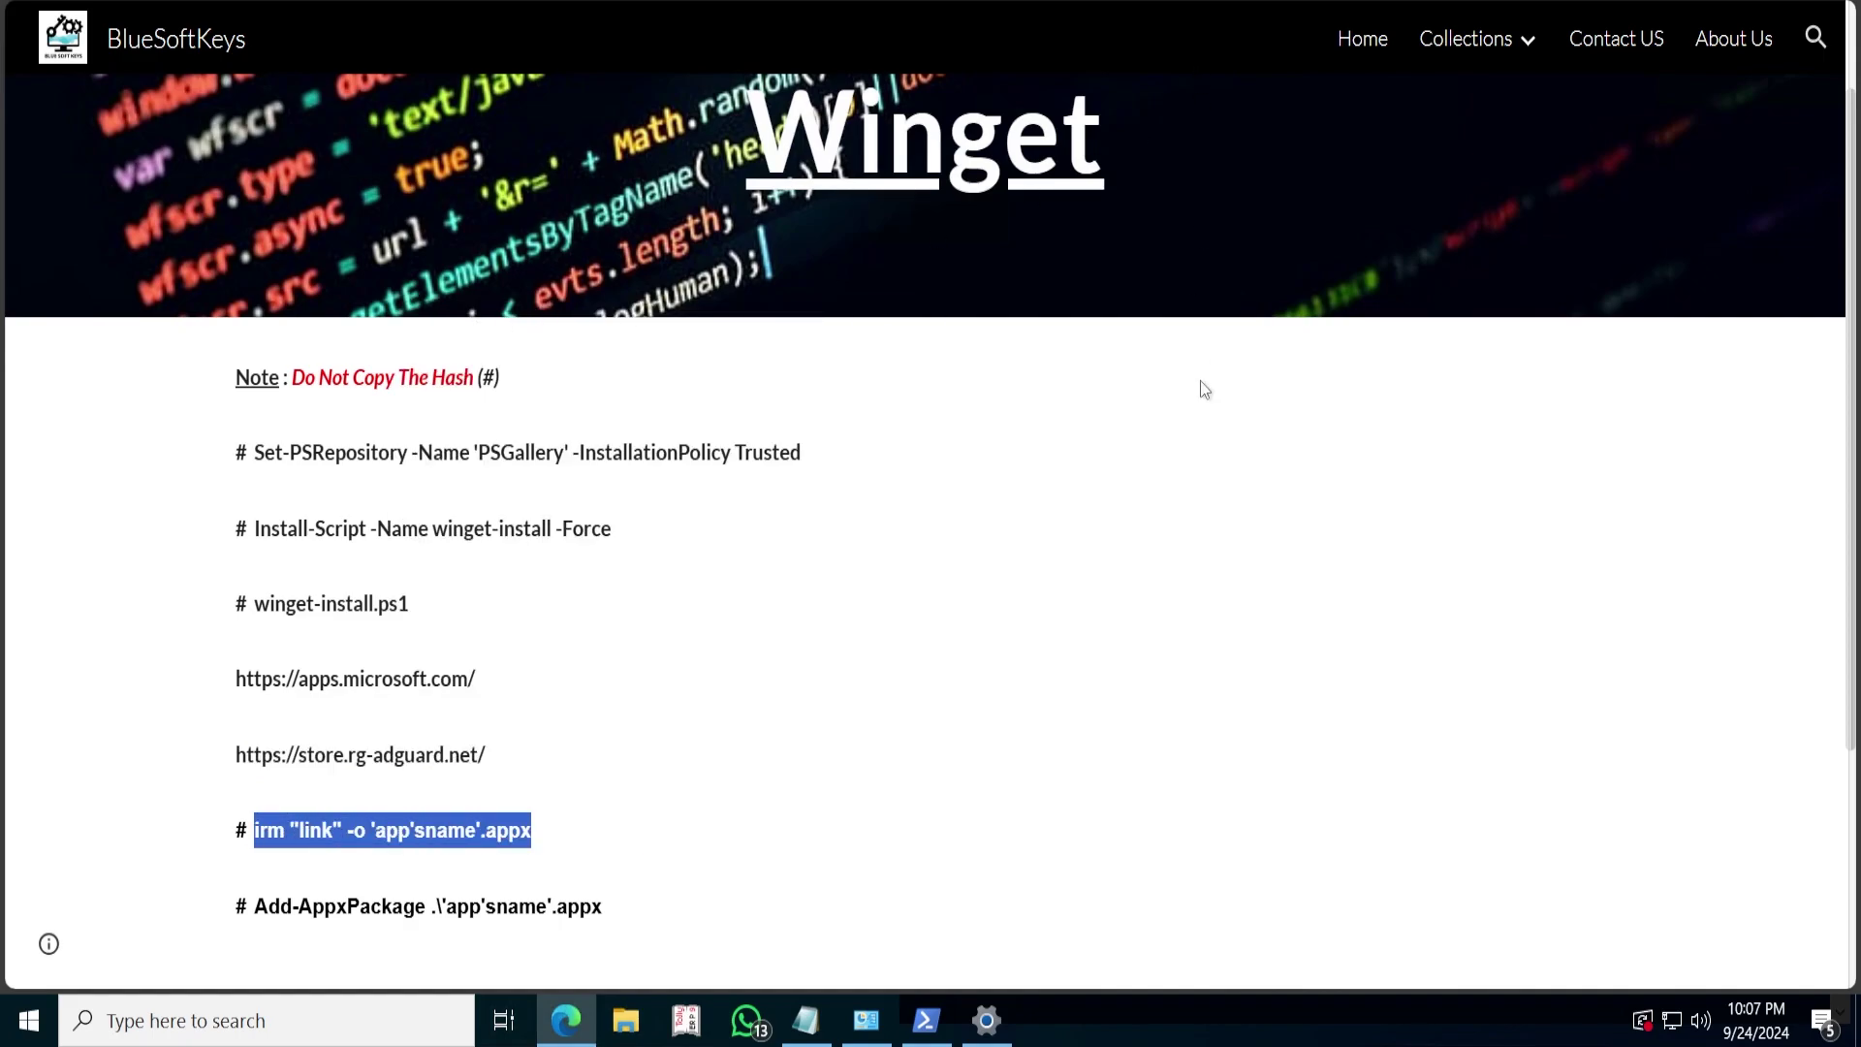
left_click(921, 1021)
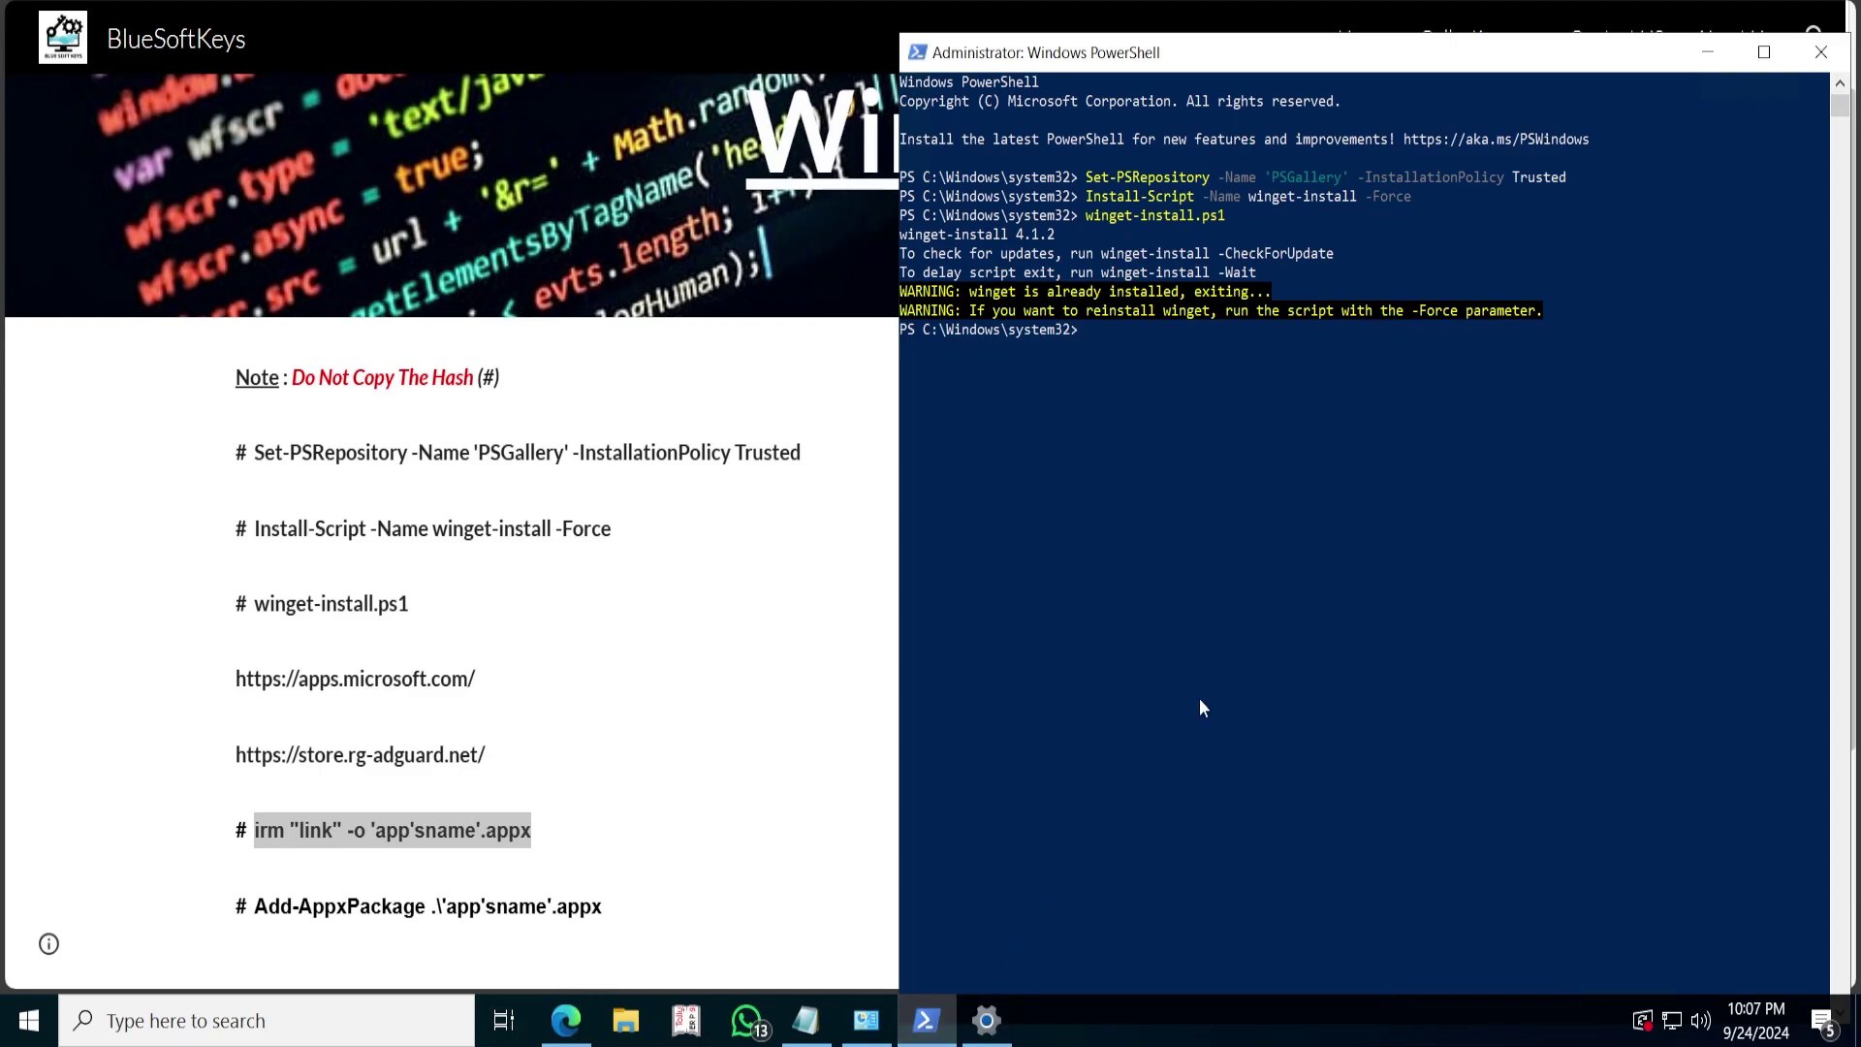
right_click(1299, 366)
- Delete the word link between the double quotes of the irm command
key("Left")
key("Left")
key("Left")
key("Left")
key("Left")
key("Left")
key("Left")
key("Left")
key("Left")
key("Left")
key("Left")
key("Left")
key("Left")
key("BackSpace")
key("BackSpace")
key("BackSpace")
key("BackSpace")
- Copy the link of Microsoft.VCLibs.120.00_12.0.21005.1_x64__8wekyb3d8bbwe.Appx from the store.rg-adguard.net page and paste it between the quotes of the irm command in PowerShell
key("alt+Tab")
key("ctrl+Tab")
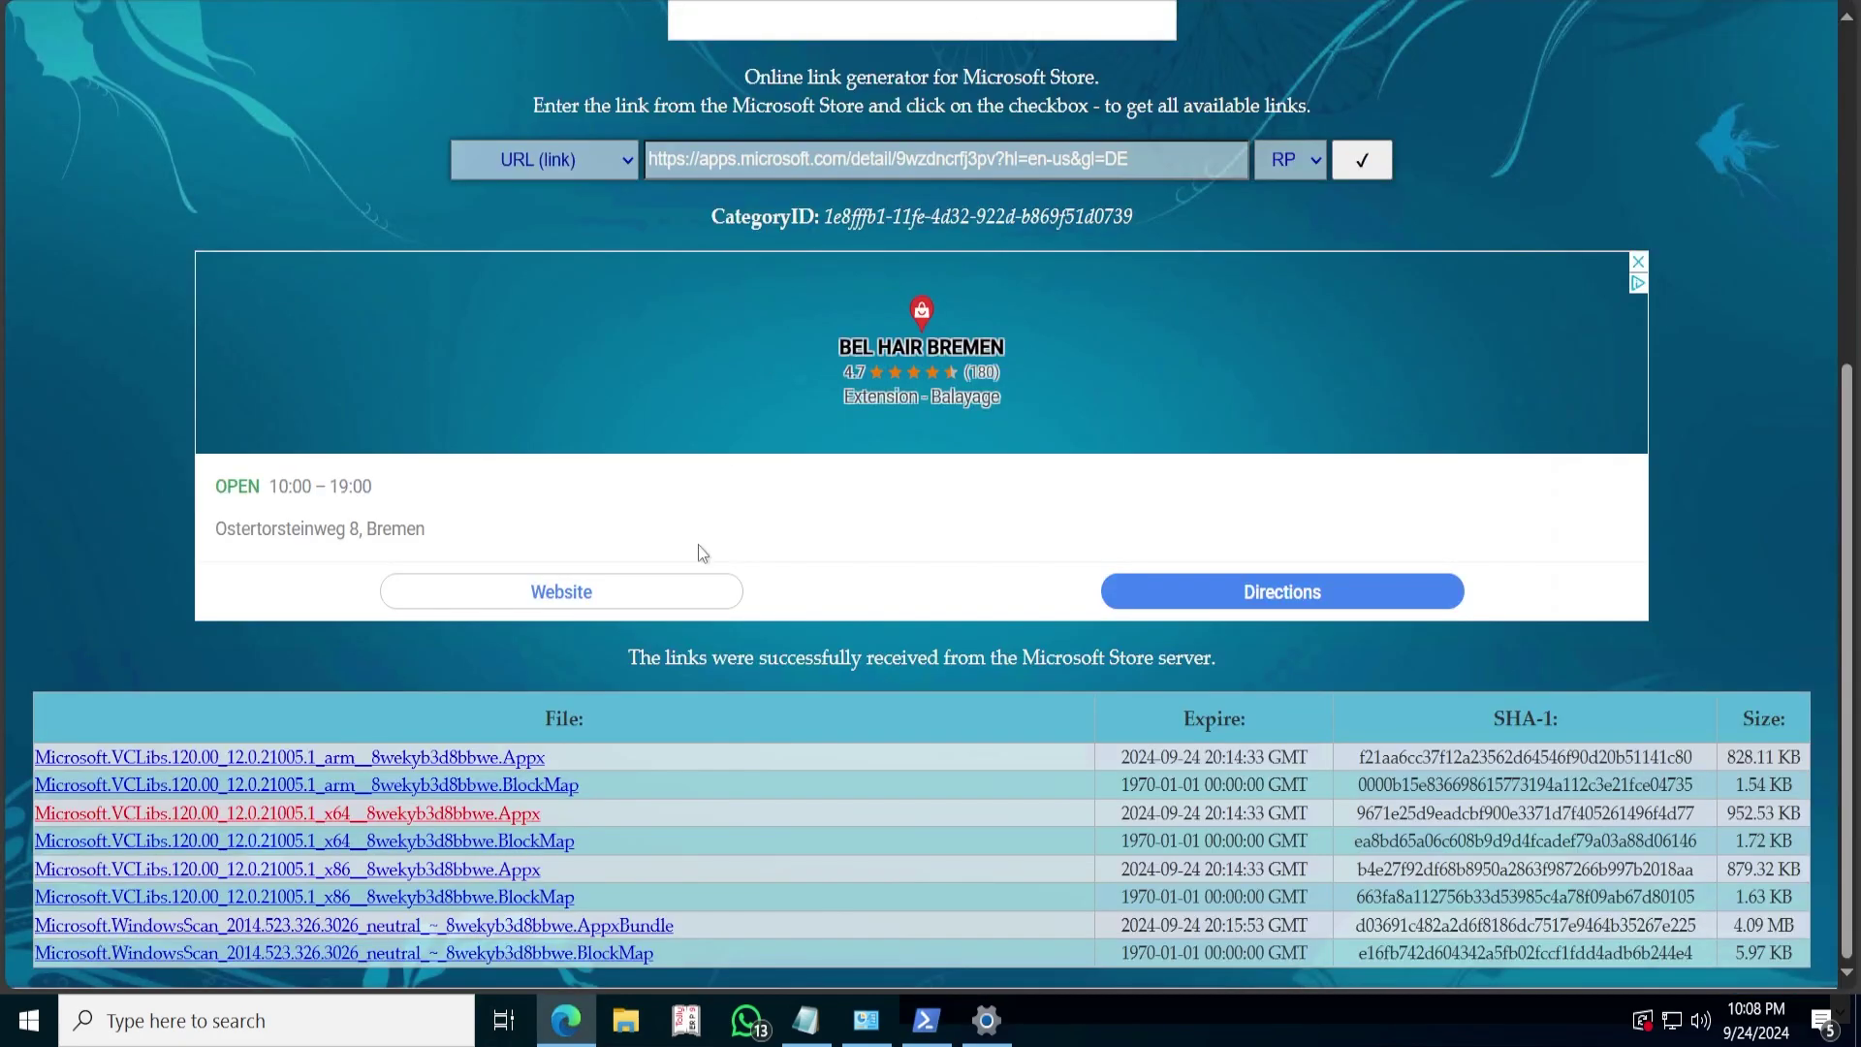
right_click(478, 826)
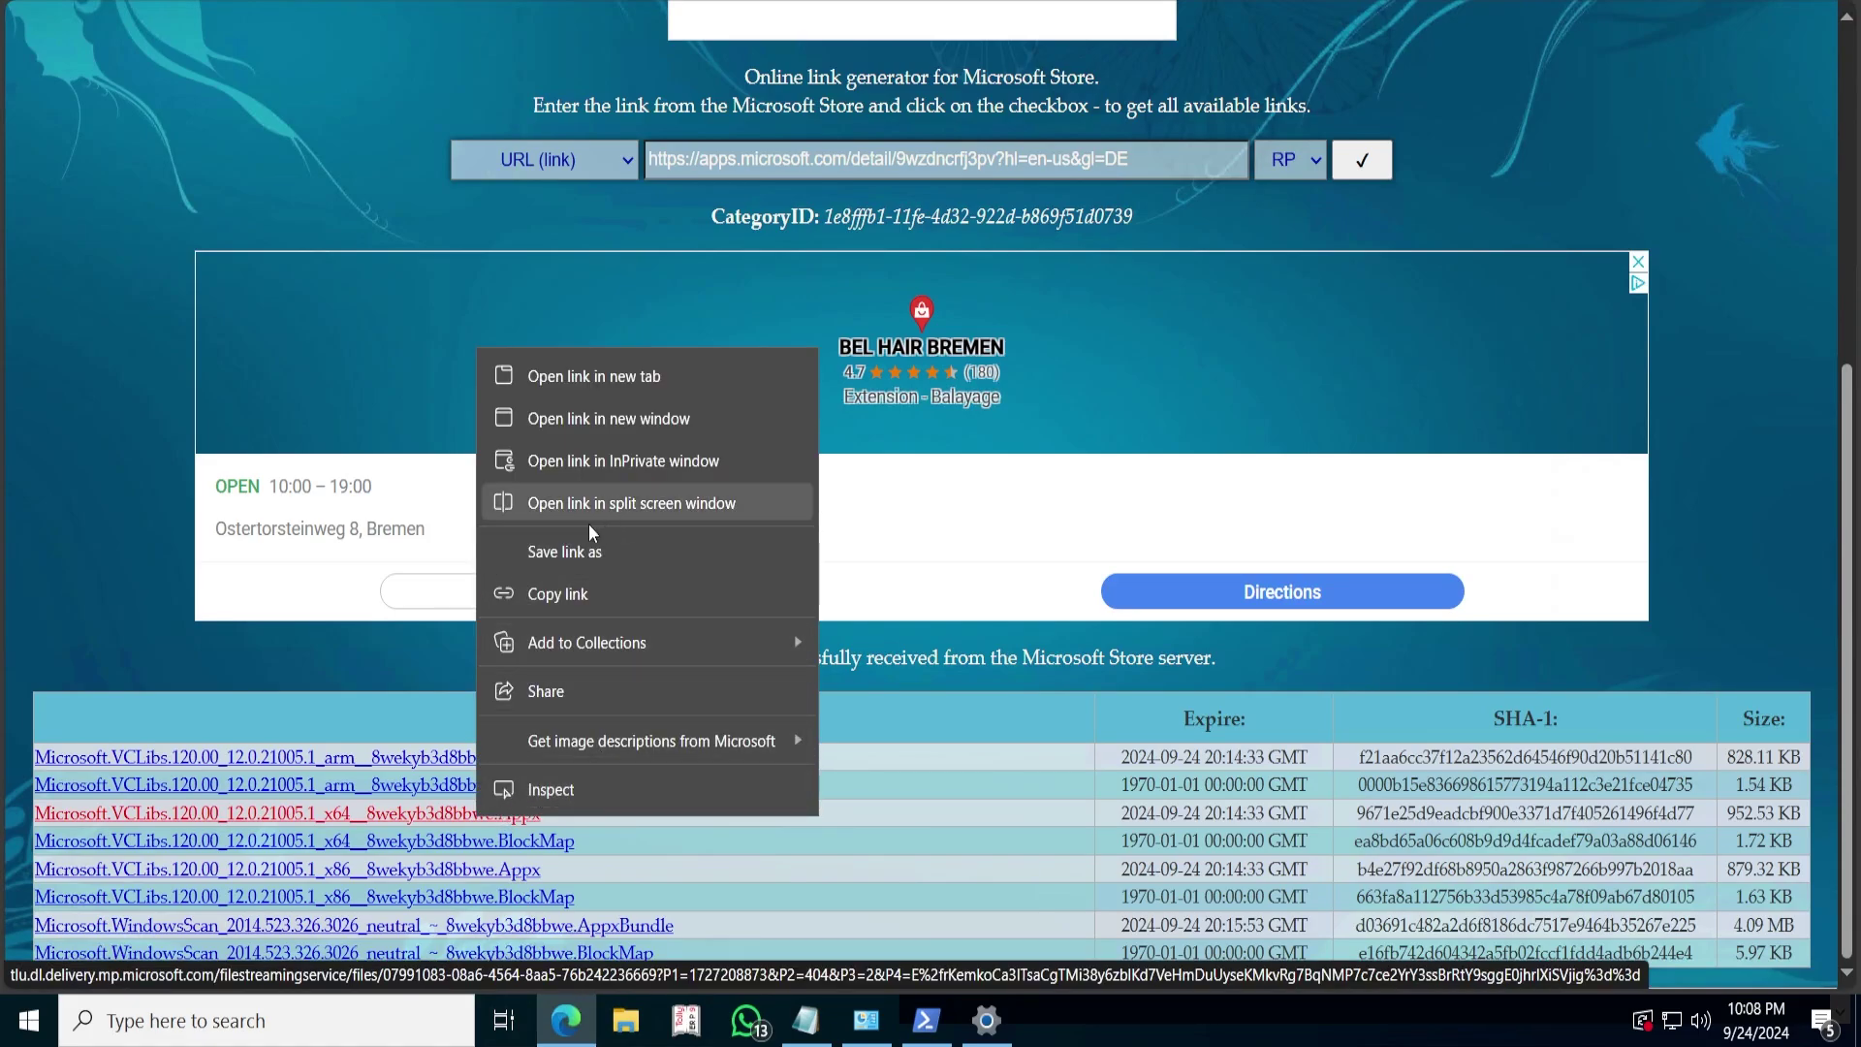
left_click(564, 594)
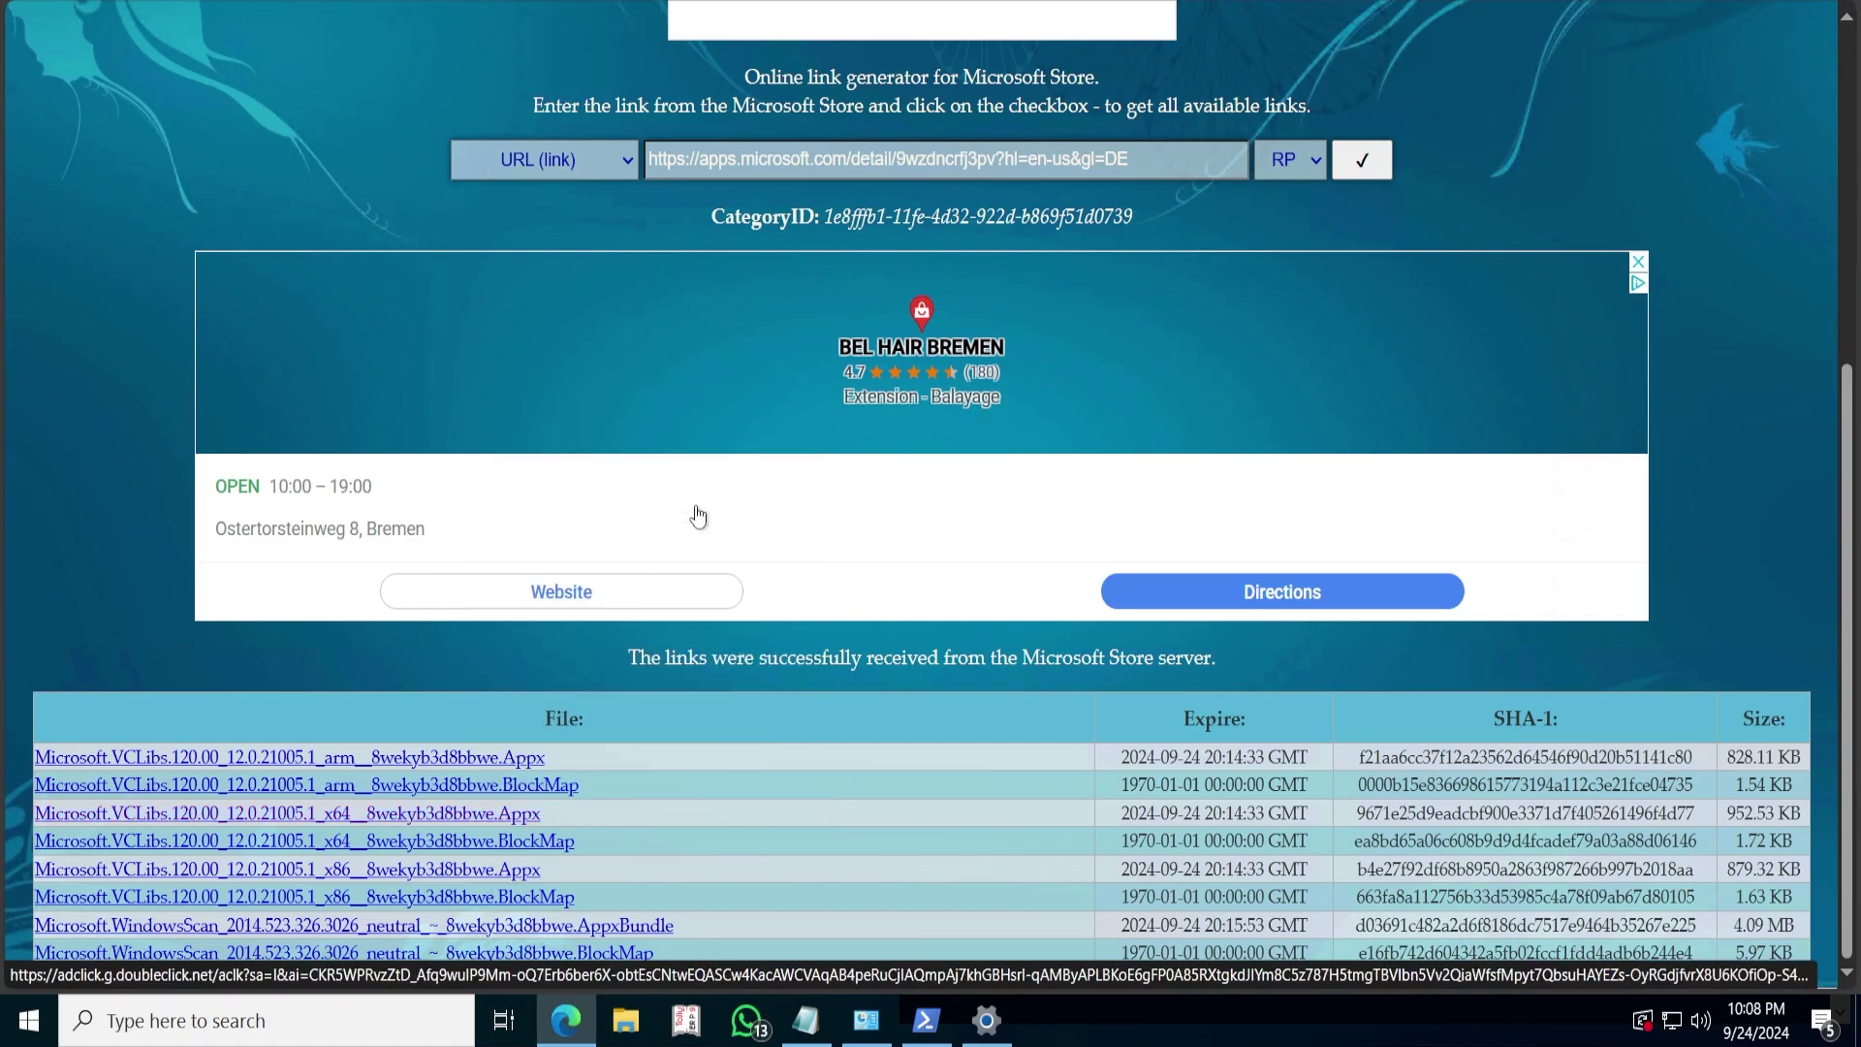
left_click(922, 1032)
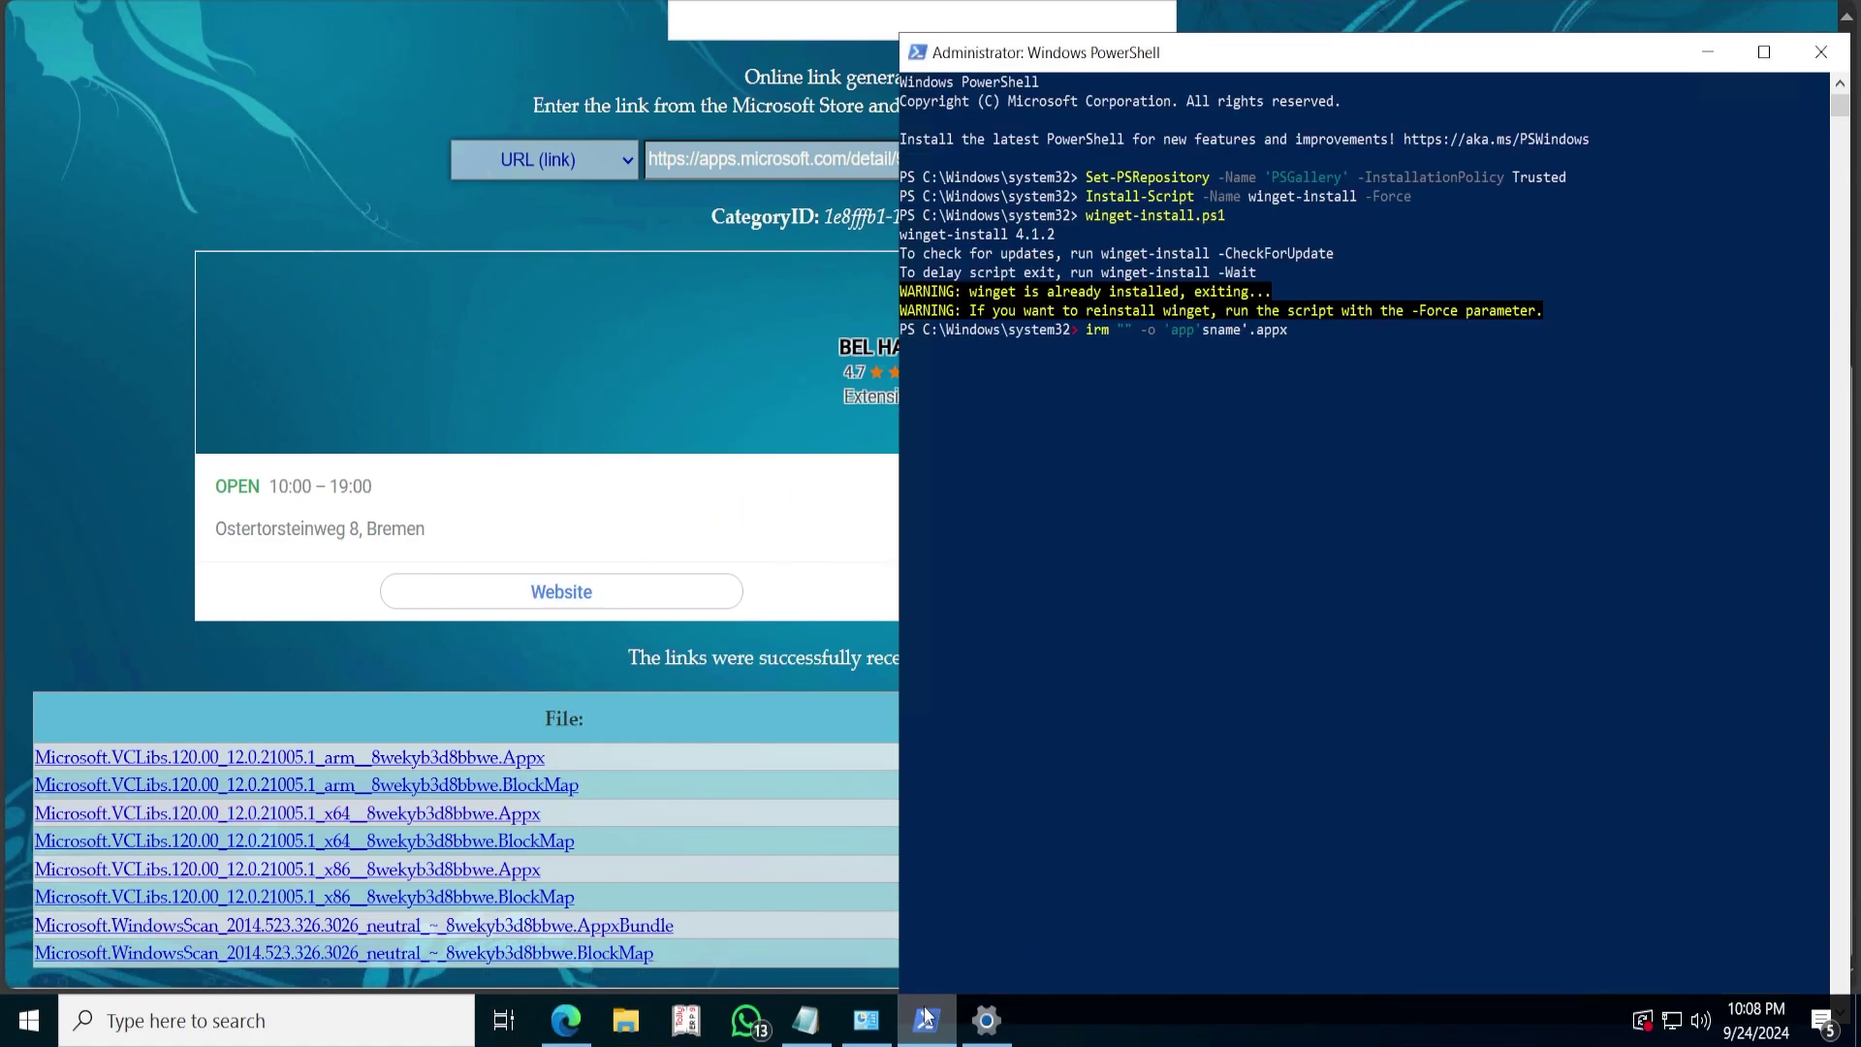
right_click(1130, 338)
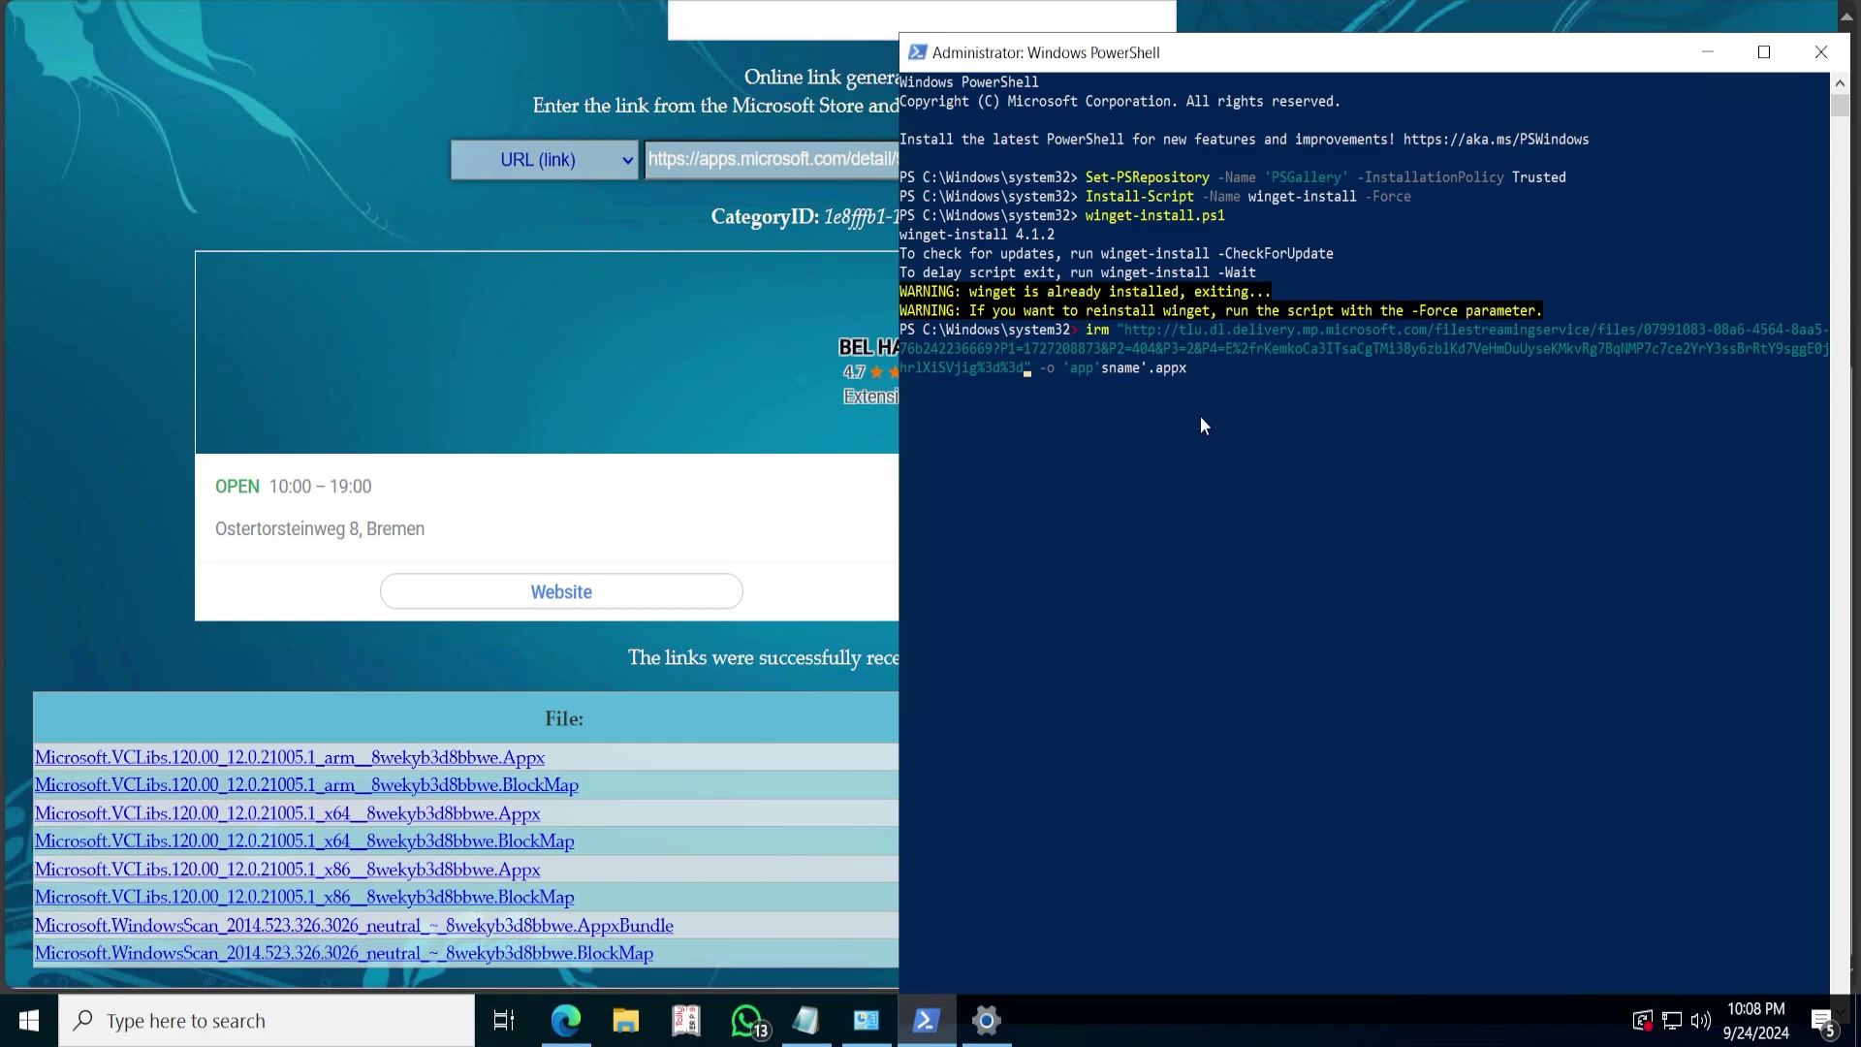
- Change the output file name in the irm command to vclibsscan.appx and run the download
key("Right")
key("Right")
key("Right")
key("Right")
key("Right")
key("Right")
key("Right")
key("Right")
key("Right")
key("BackSpace")
key("BackSpace")
key("BackSpace")
key("BackSpace")
key("BackSpace")
key("BackSpace")
type("C")
key("BackSpace")
type("VCL")
key("BackSpace")
key("BackSpace")
key("BackSpace")
key("BackSpace")
type("vclibs")
key("Return")
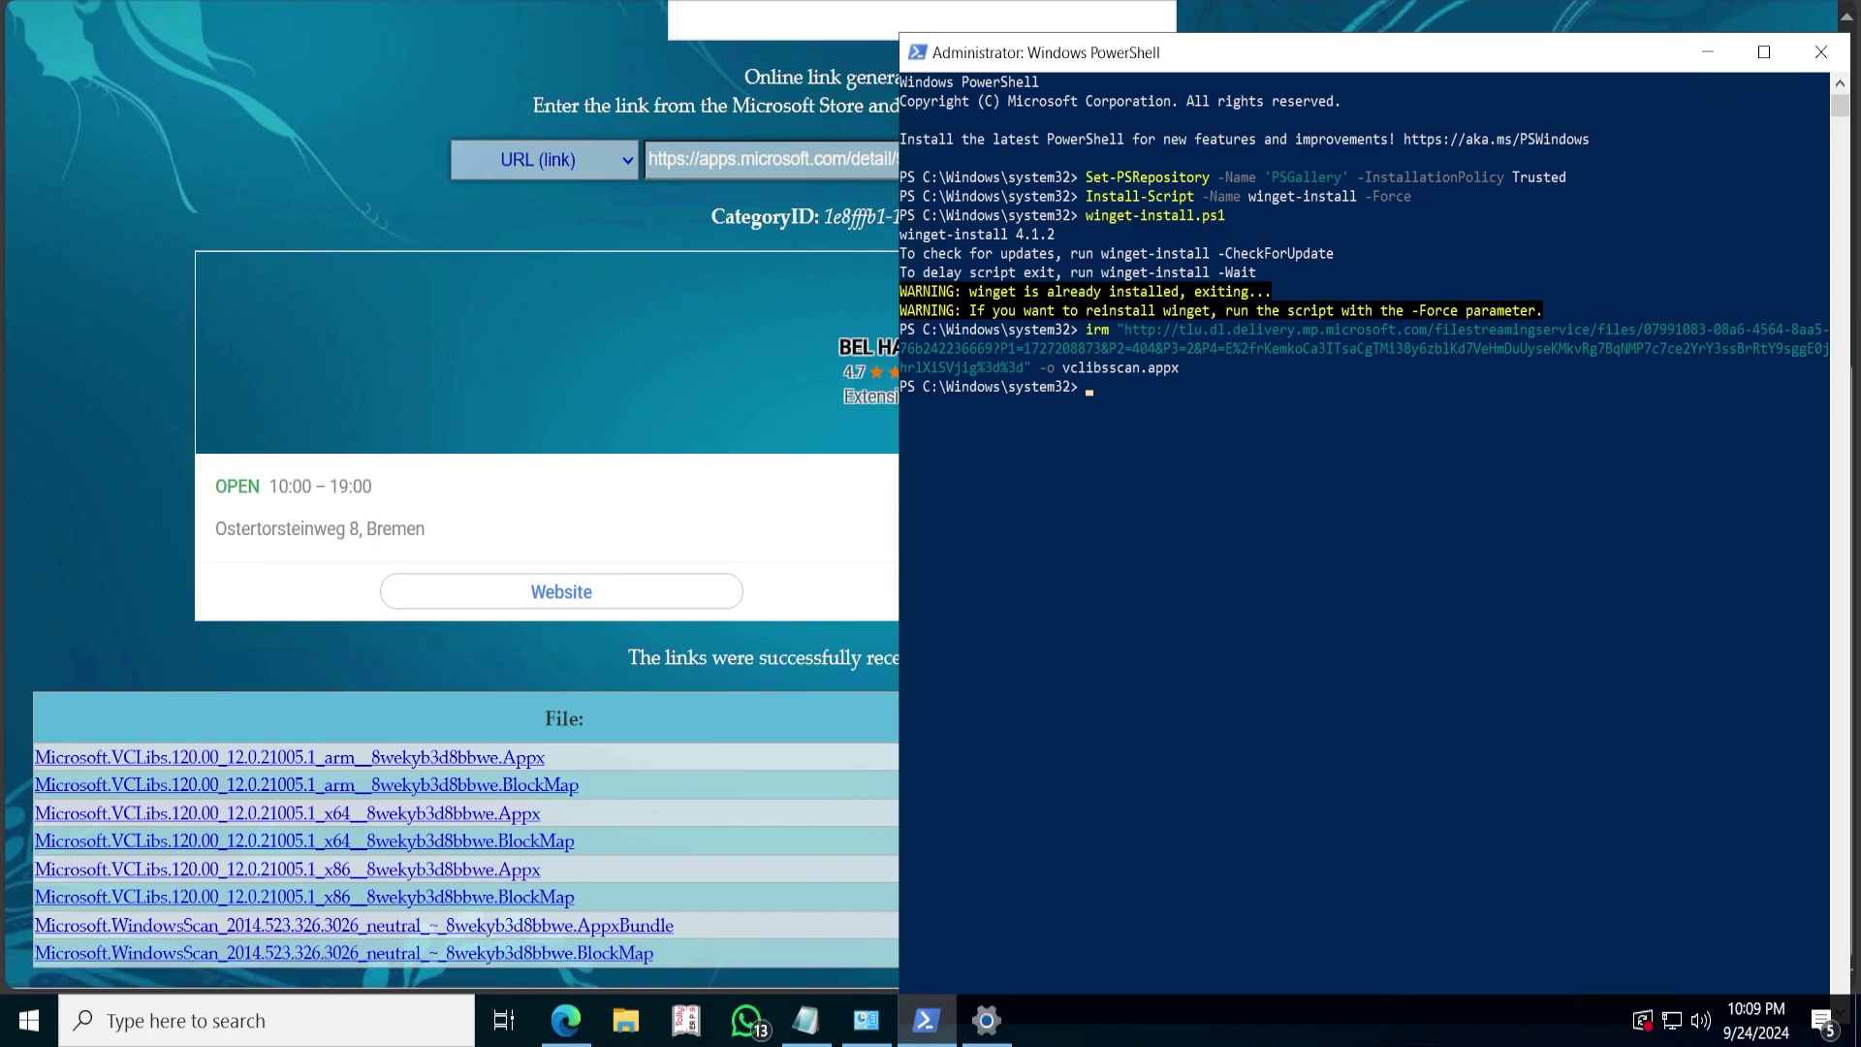
- Copy the command Add-AppxPackage .\'app'sname'.appx from the BlueSoftKeys Winget page in the browser and paste it into PowerShell
key("alt+Tab")
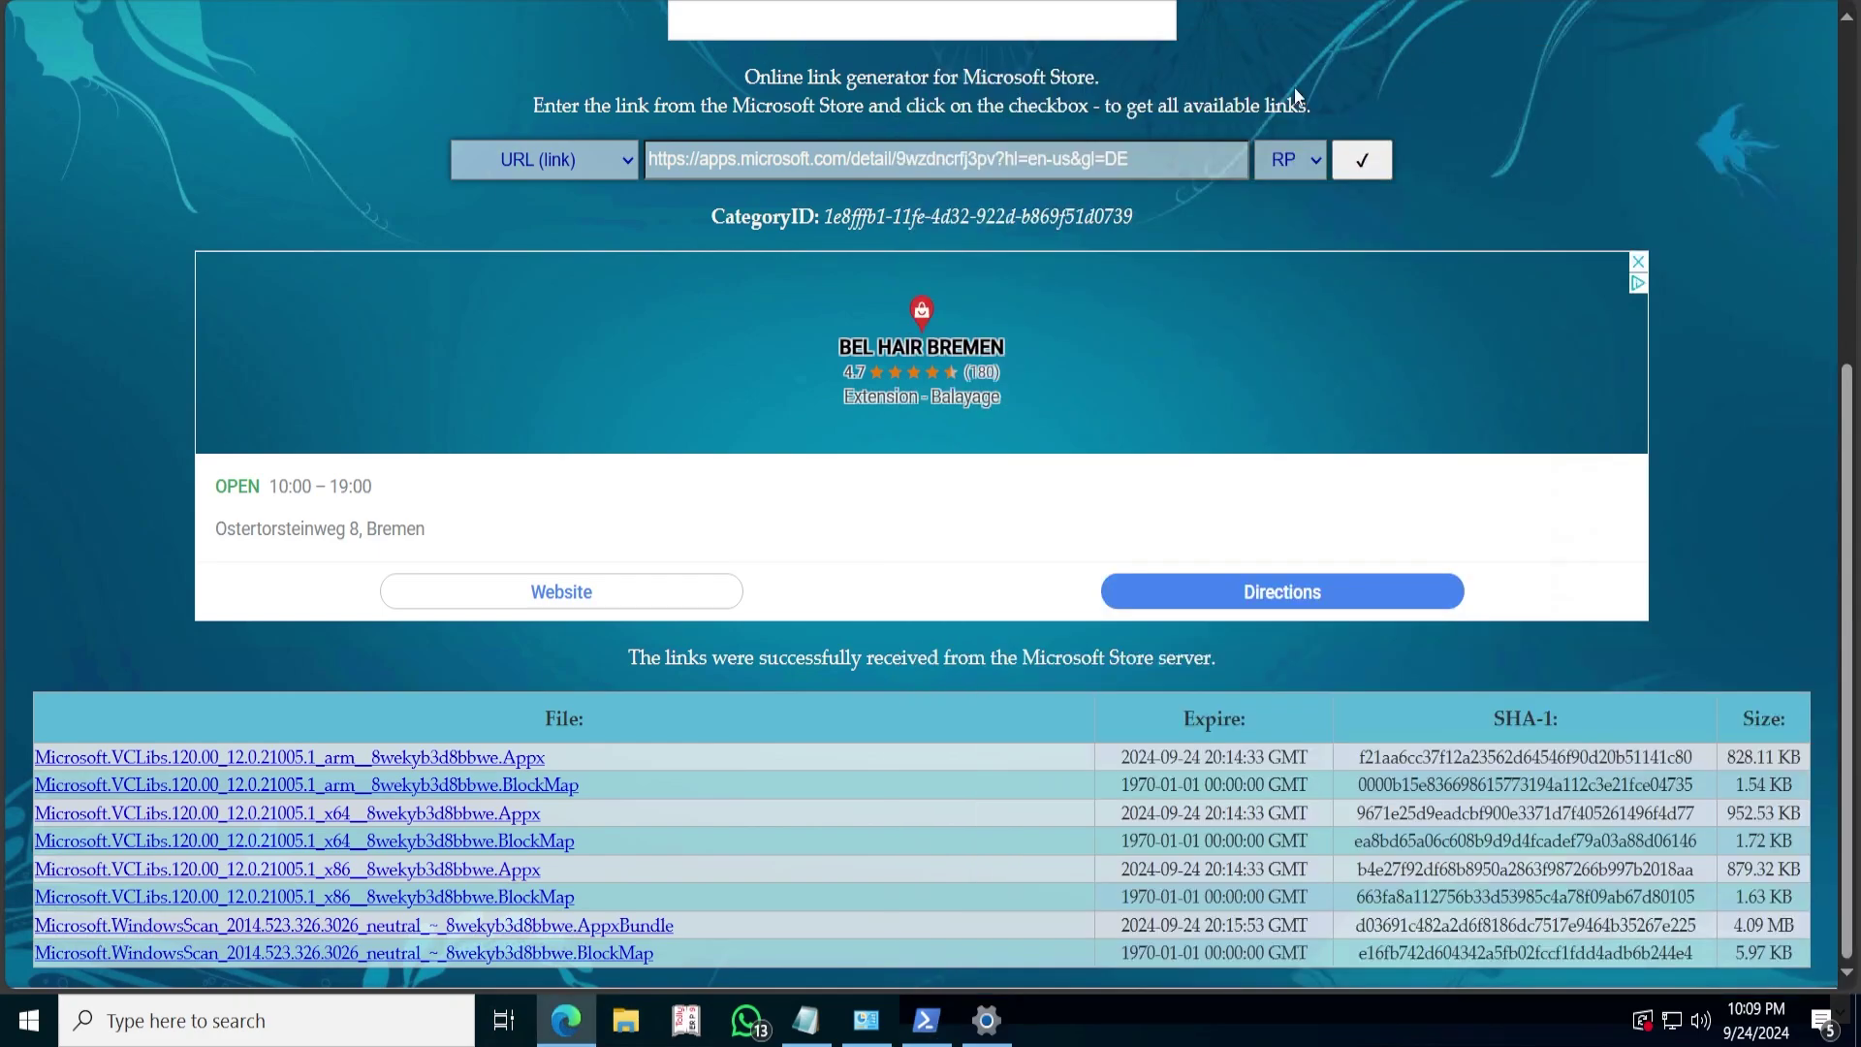
key("super+Left")
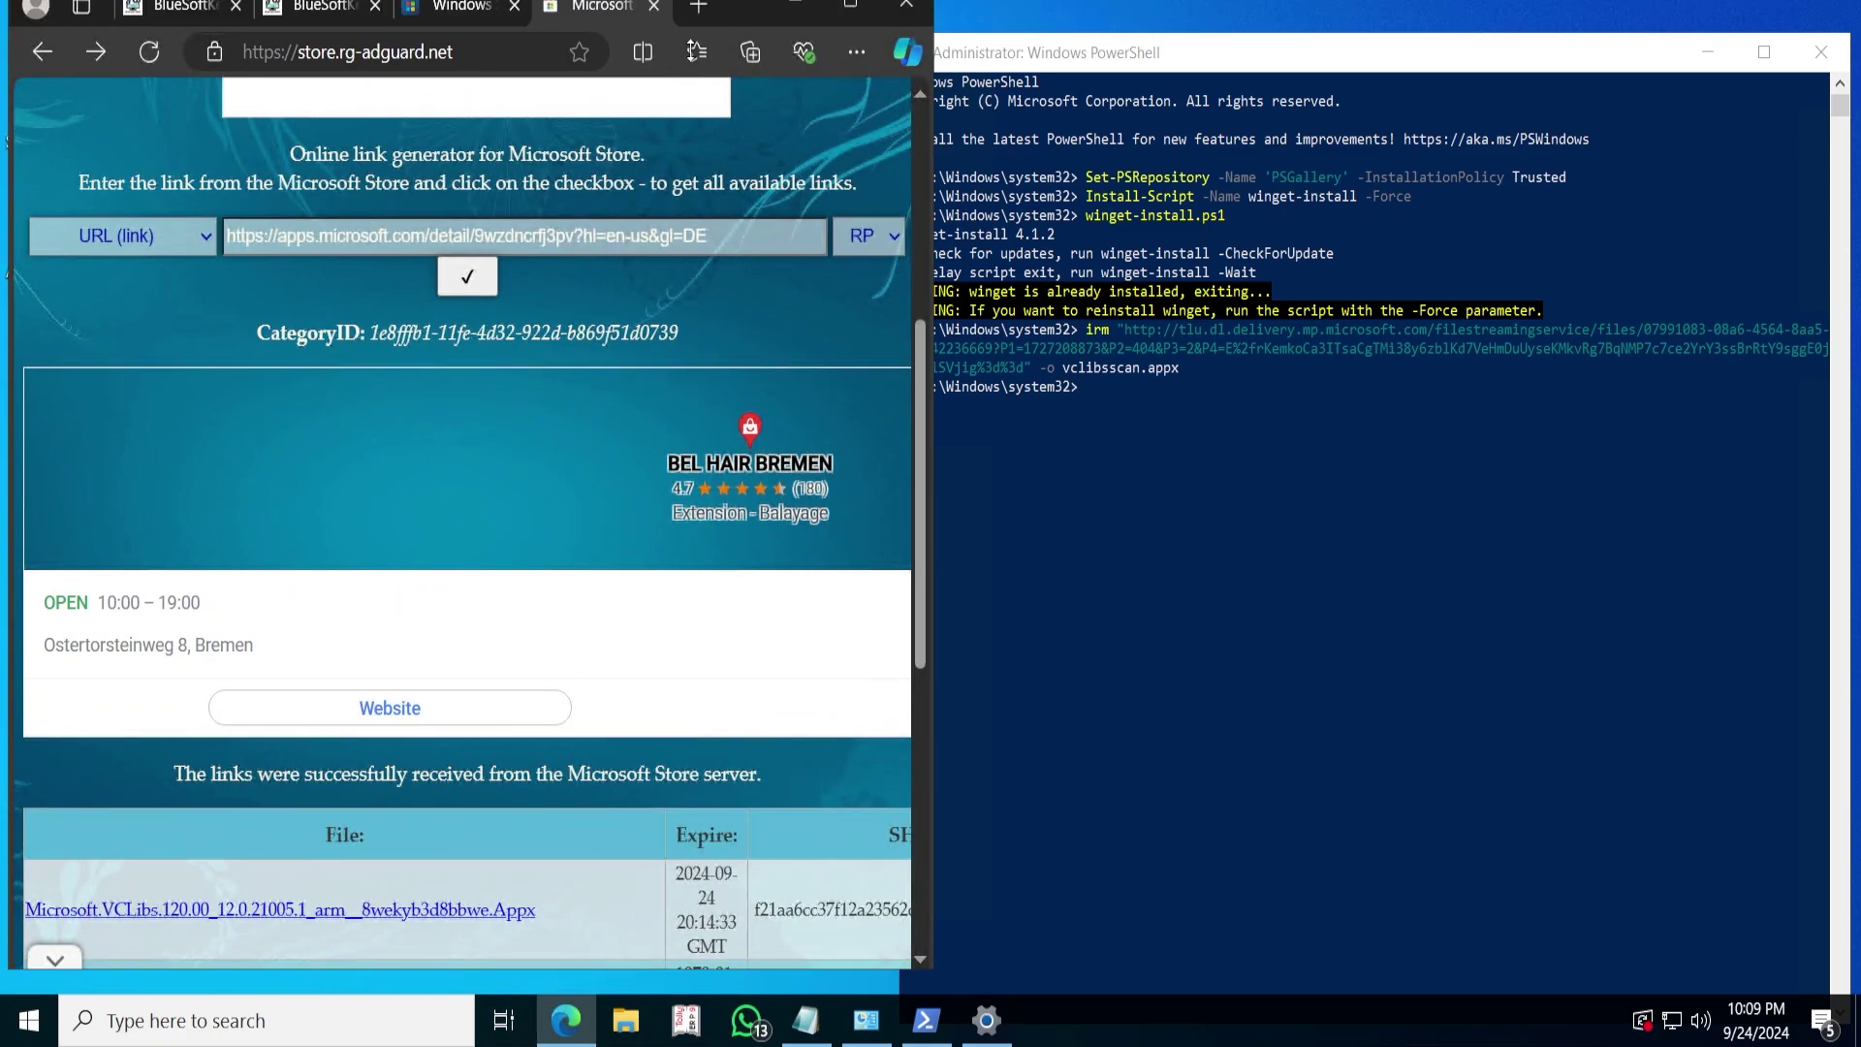
left_click(184, 68)
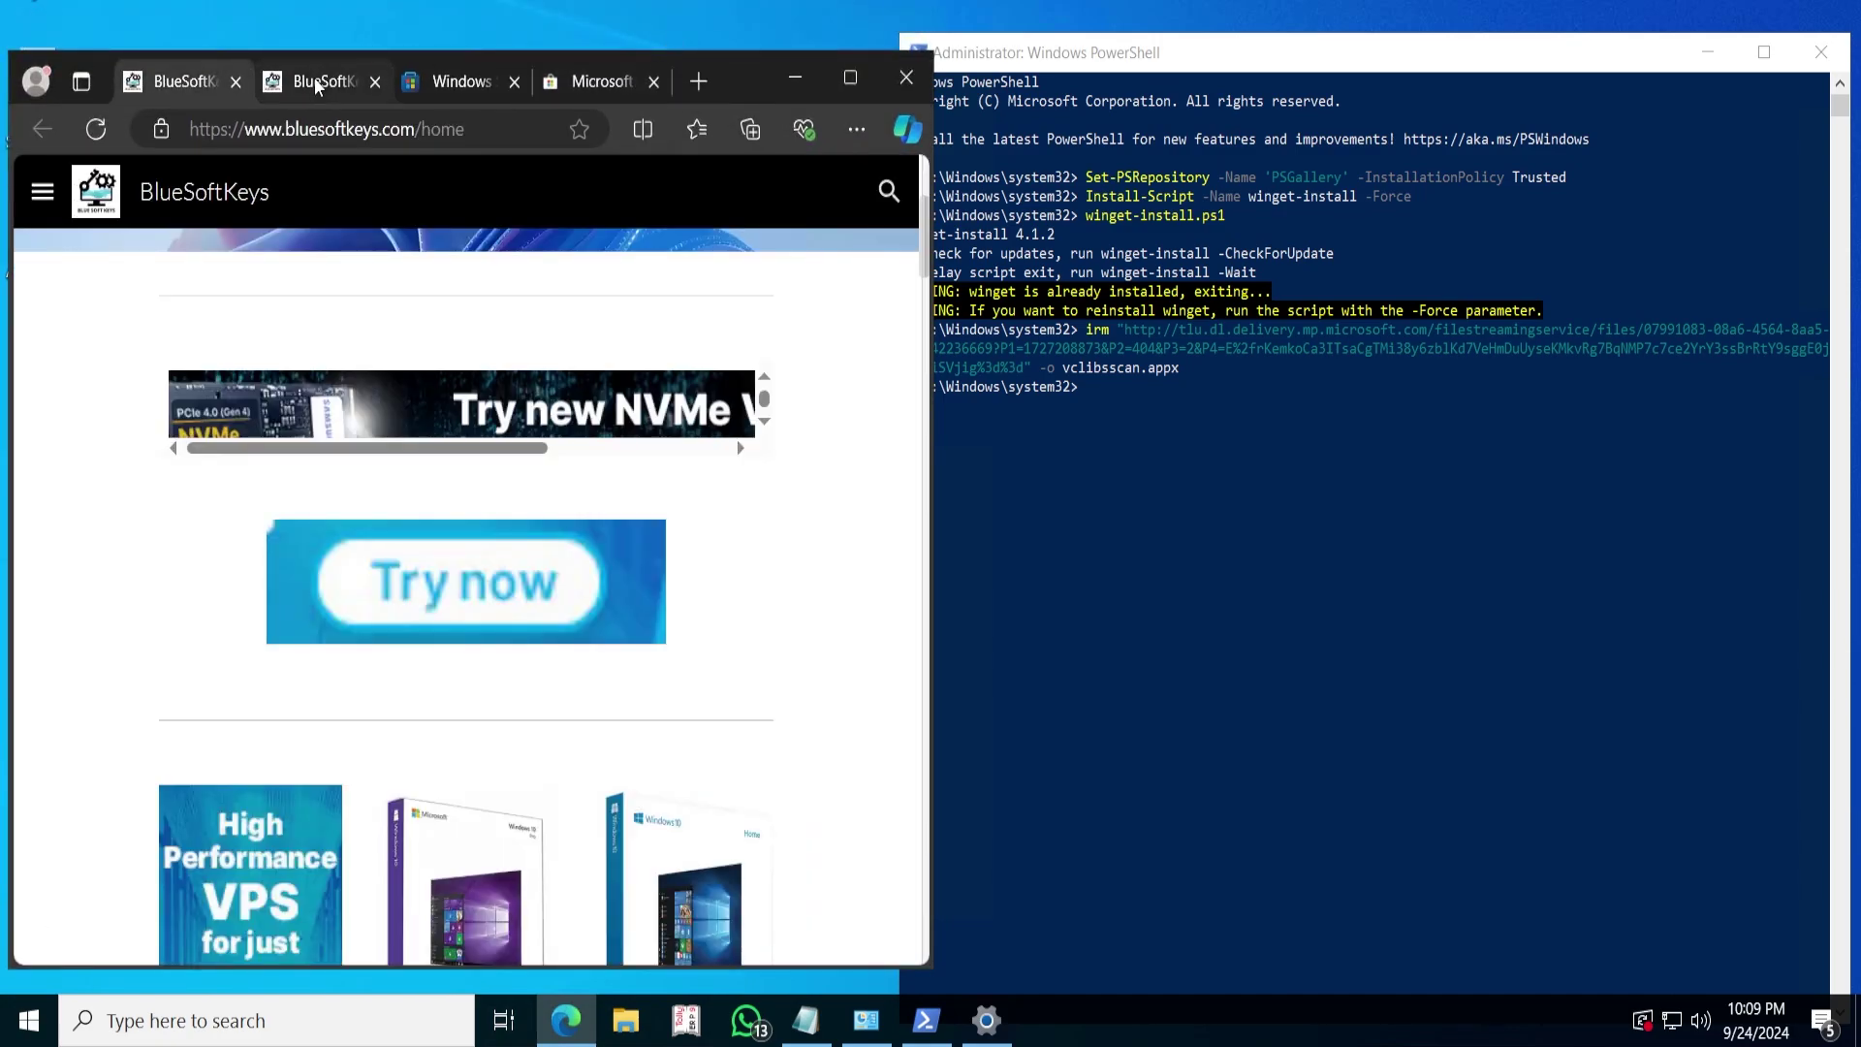
left_click(316, 77)
scroll(412, 526, "down", 4)
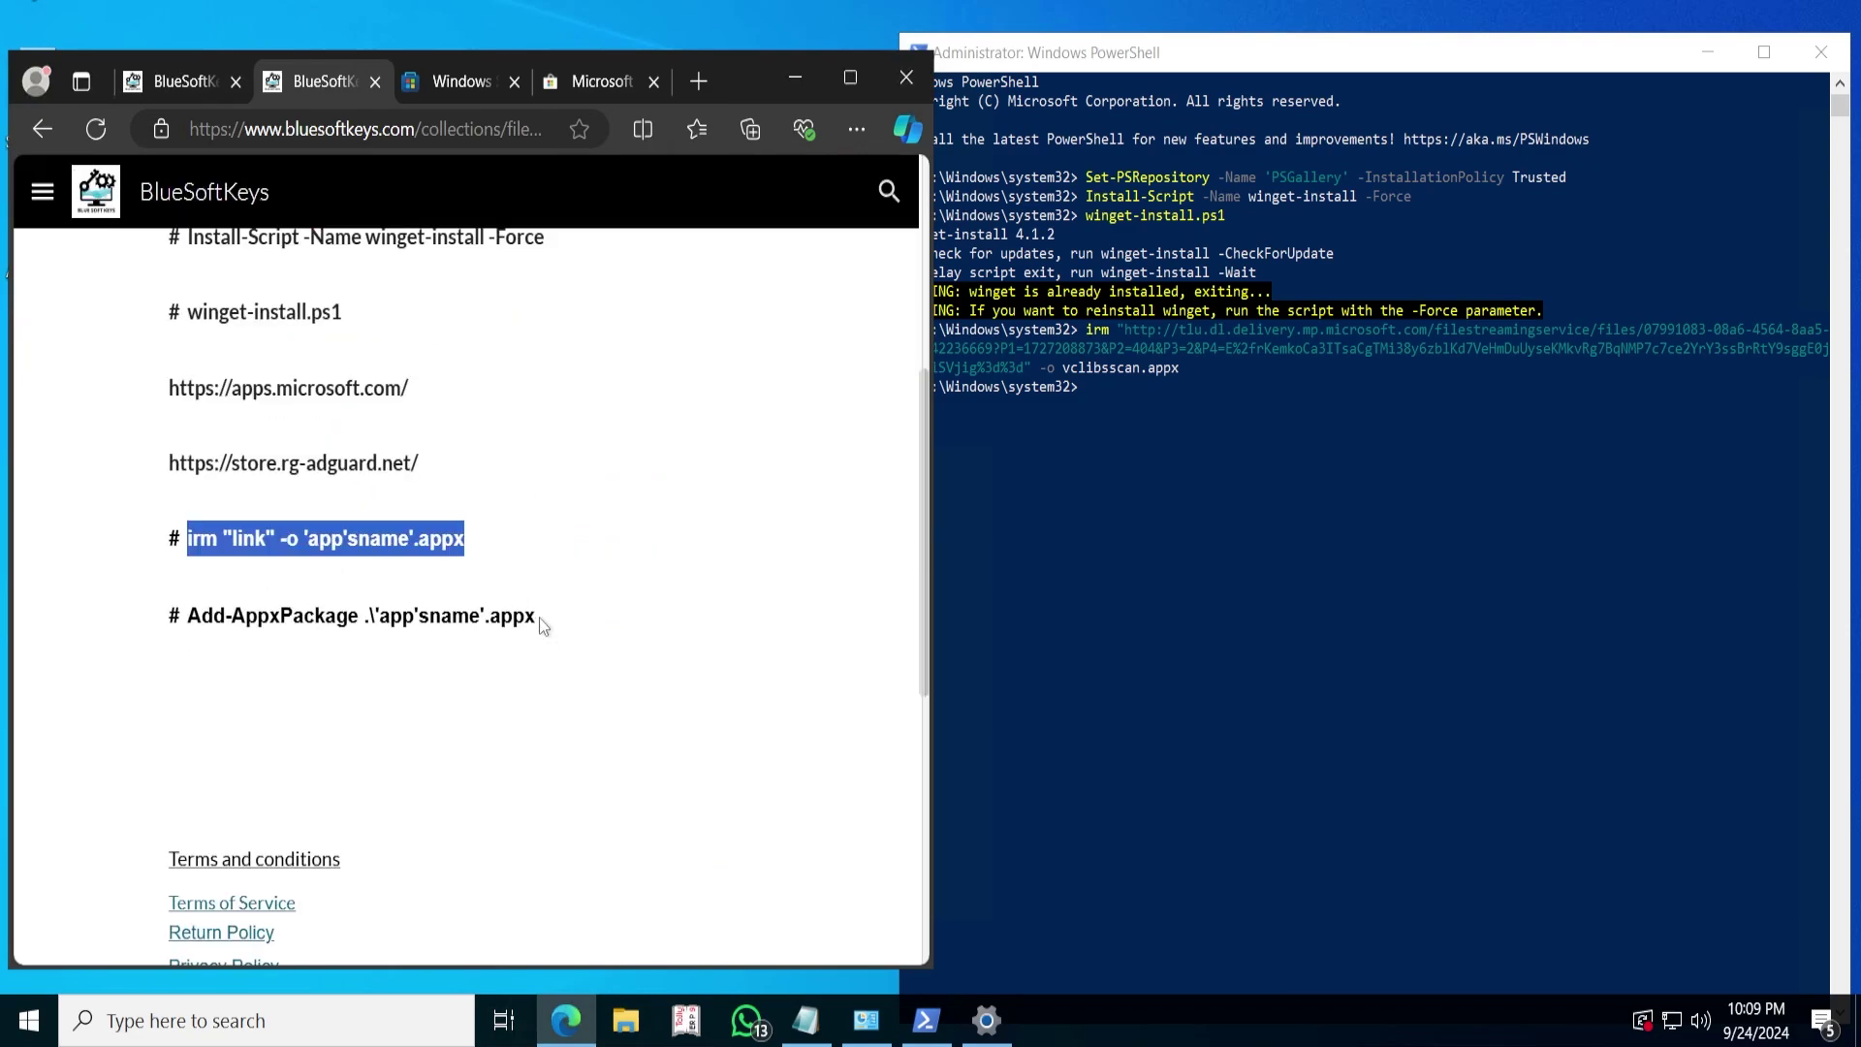
left_click_drag(539, 617, 188, 617)
right_click(225, 625)
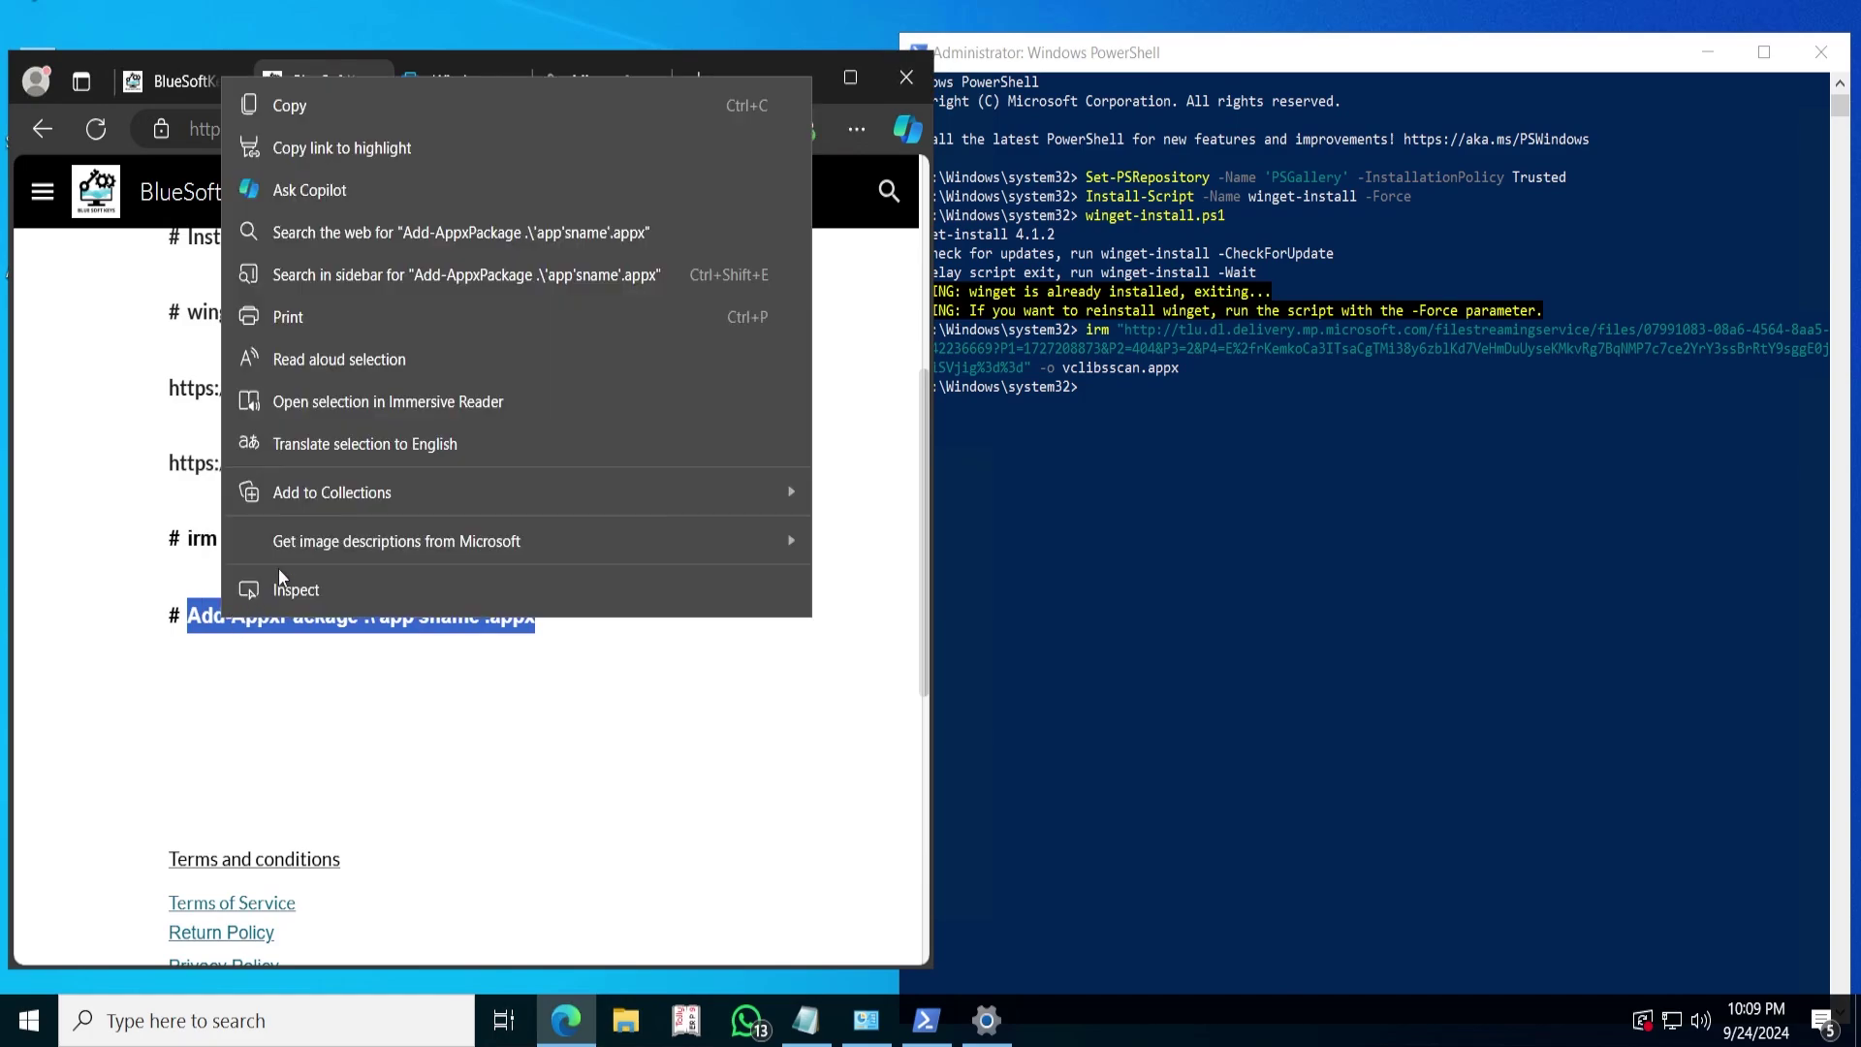
left_click(318, 115)
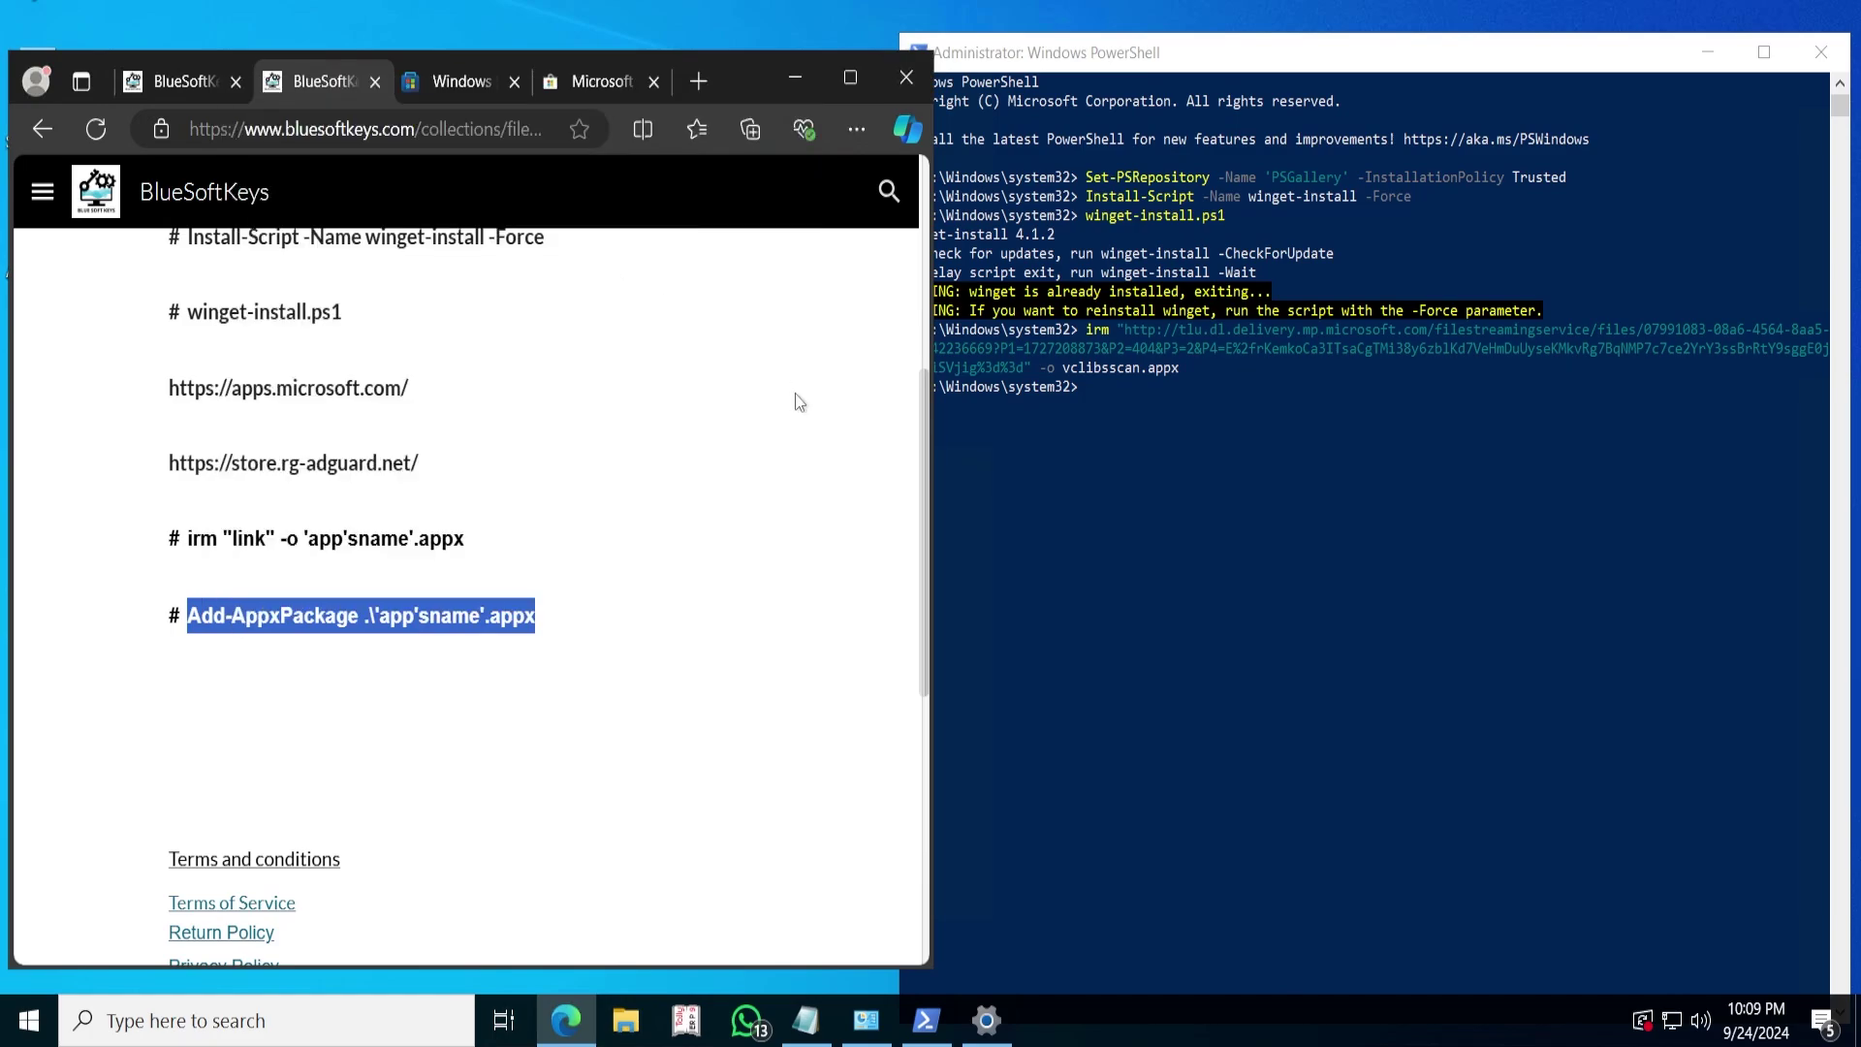
left_click(1223, 52)
right_click(1134, 392)
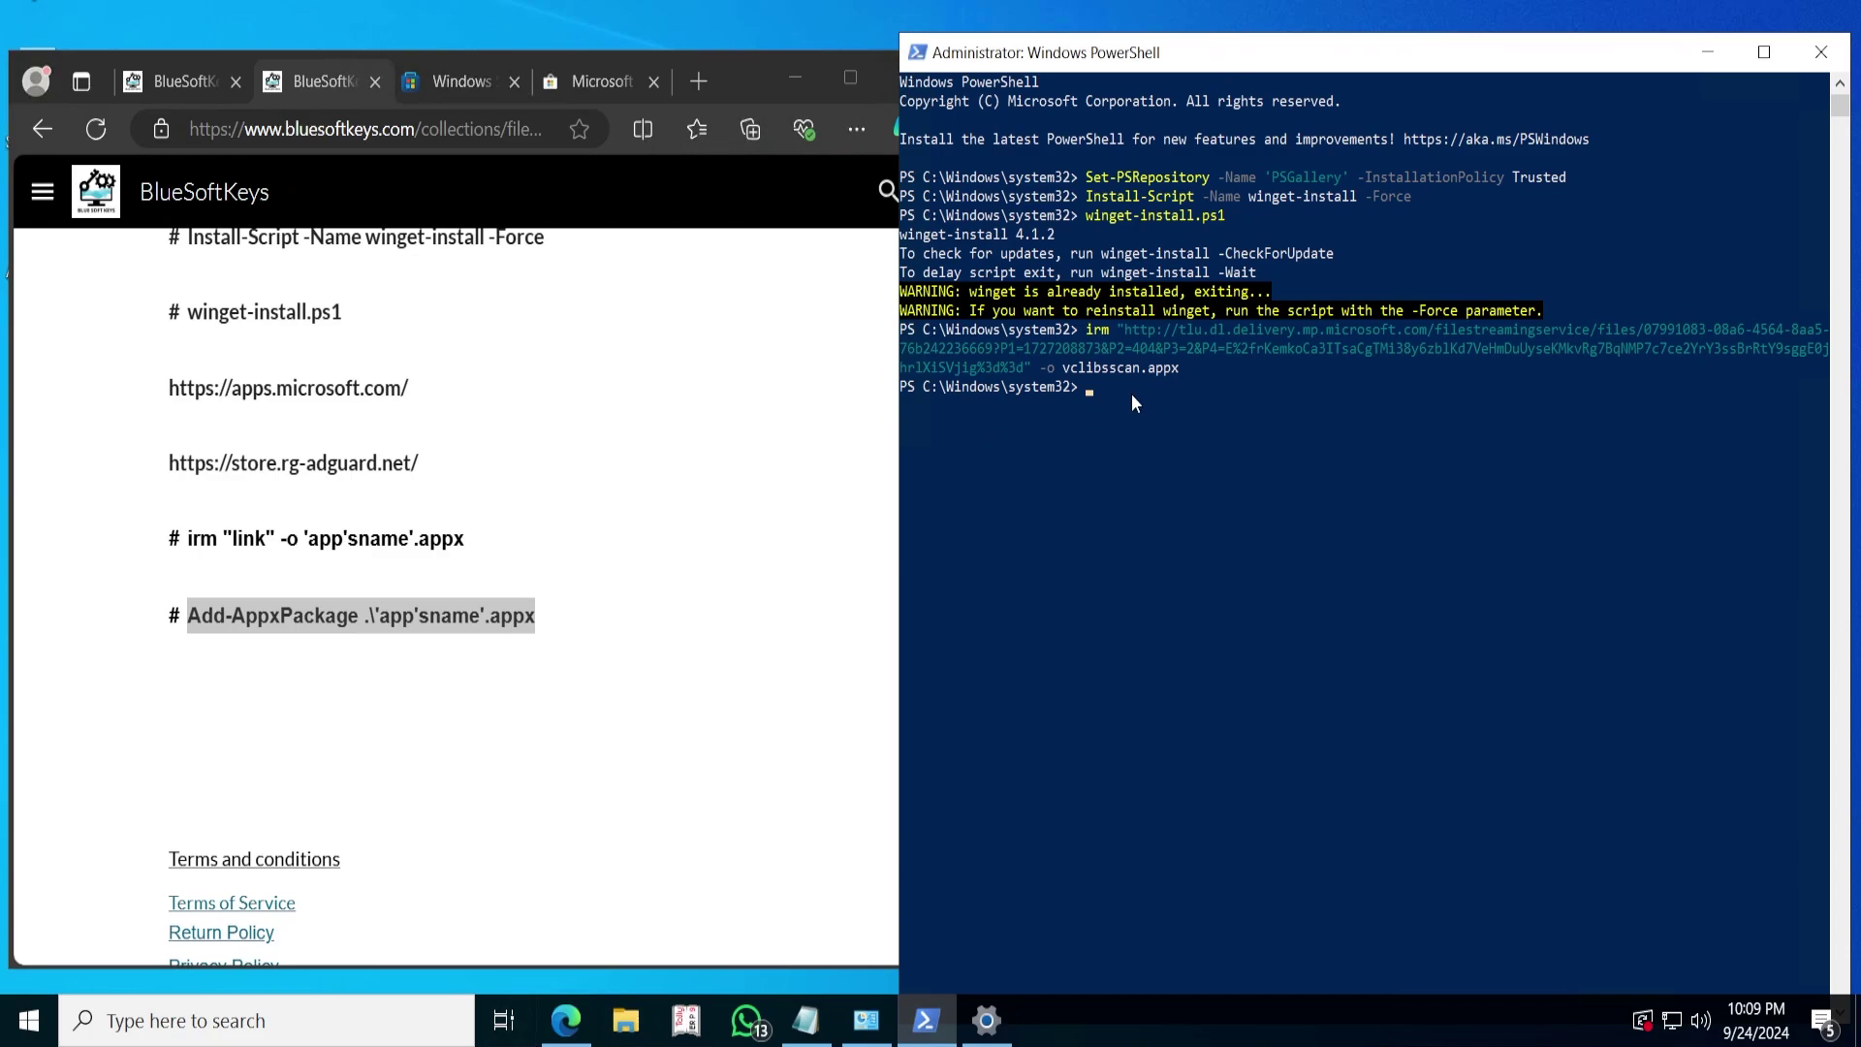
- Change the package file in the Add-AppxPackage command to .\vclibsscan.appx and run the installation
key("Left")
key("Left")
key("Left")
key("Left")
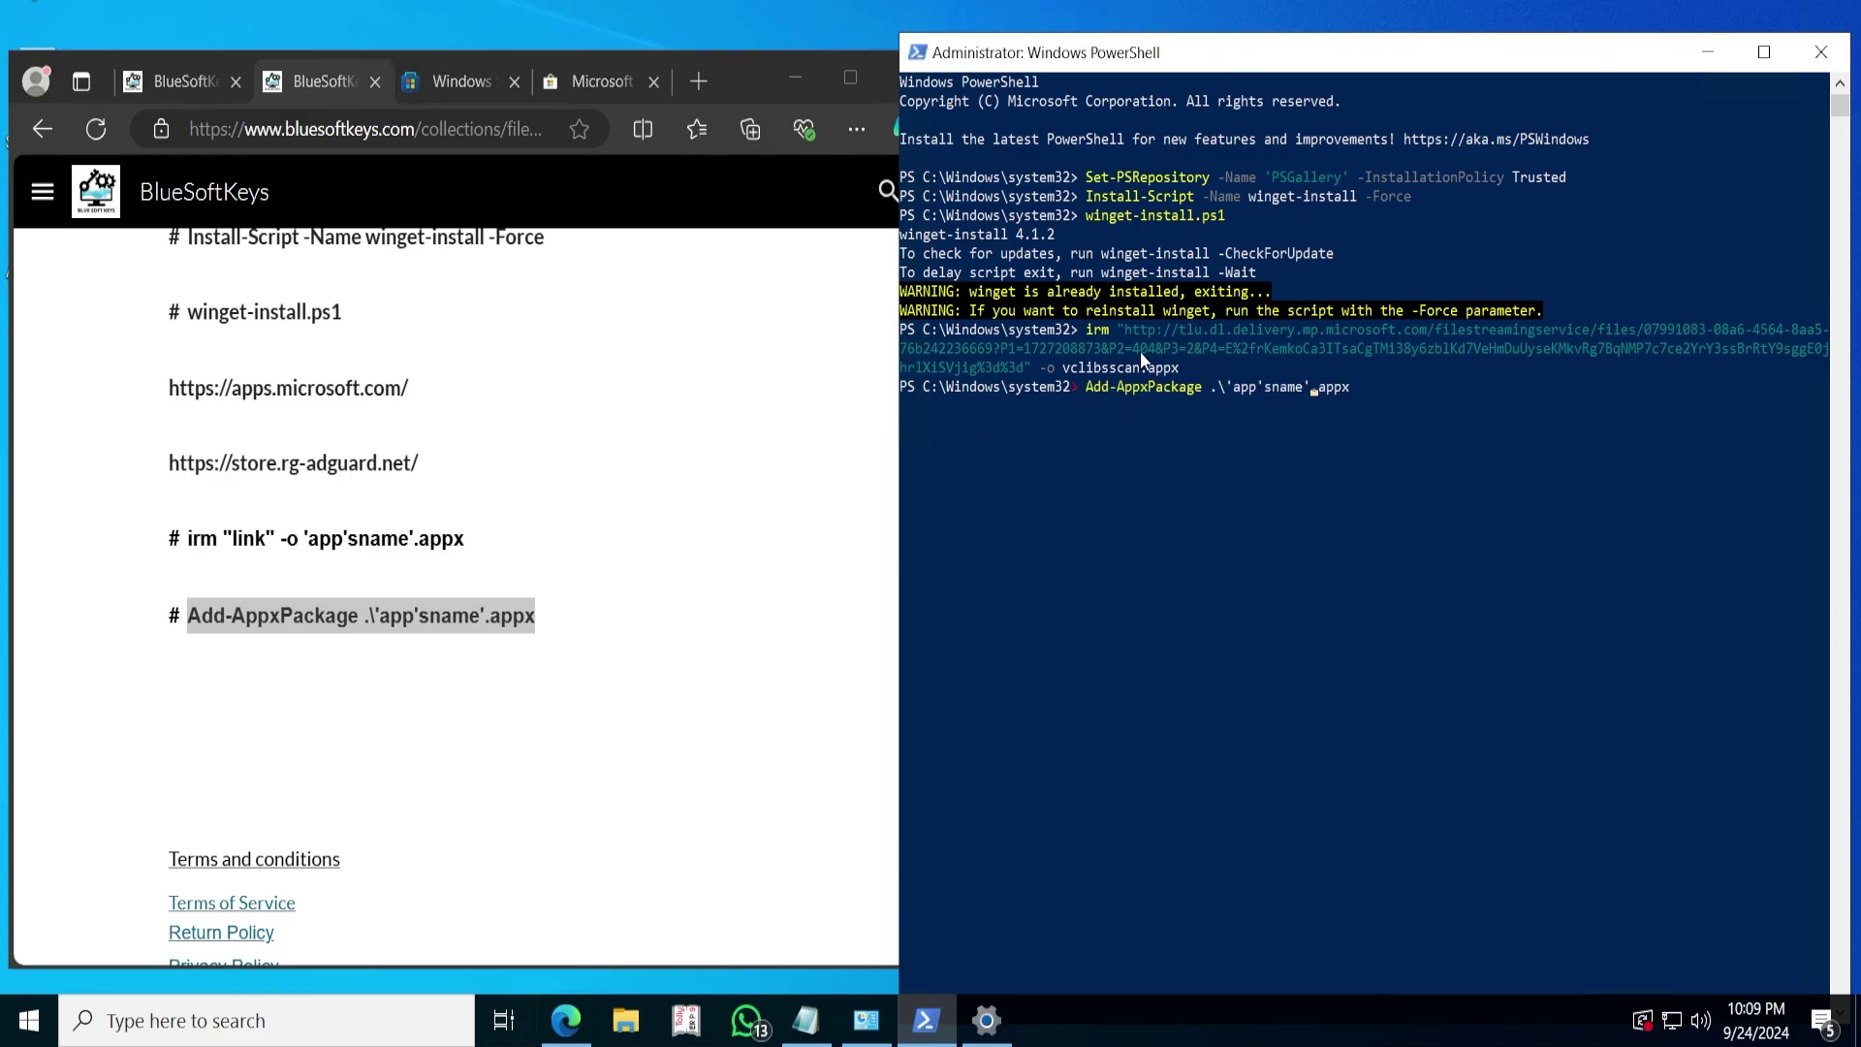
key("BackSpace")
key("BackSpace")
key("BackSpace")
key("BackSpace")
key("BackSpace")
key("BackSpace")
key("BackSpace")
key("BackSpace")
key("BackSpace")
key("BackSpace")
key("BackSpace")
type("vclibsscan")
key("Return")
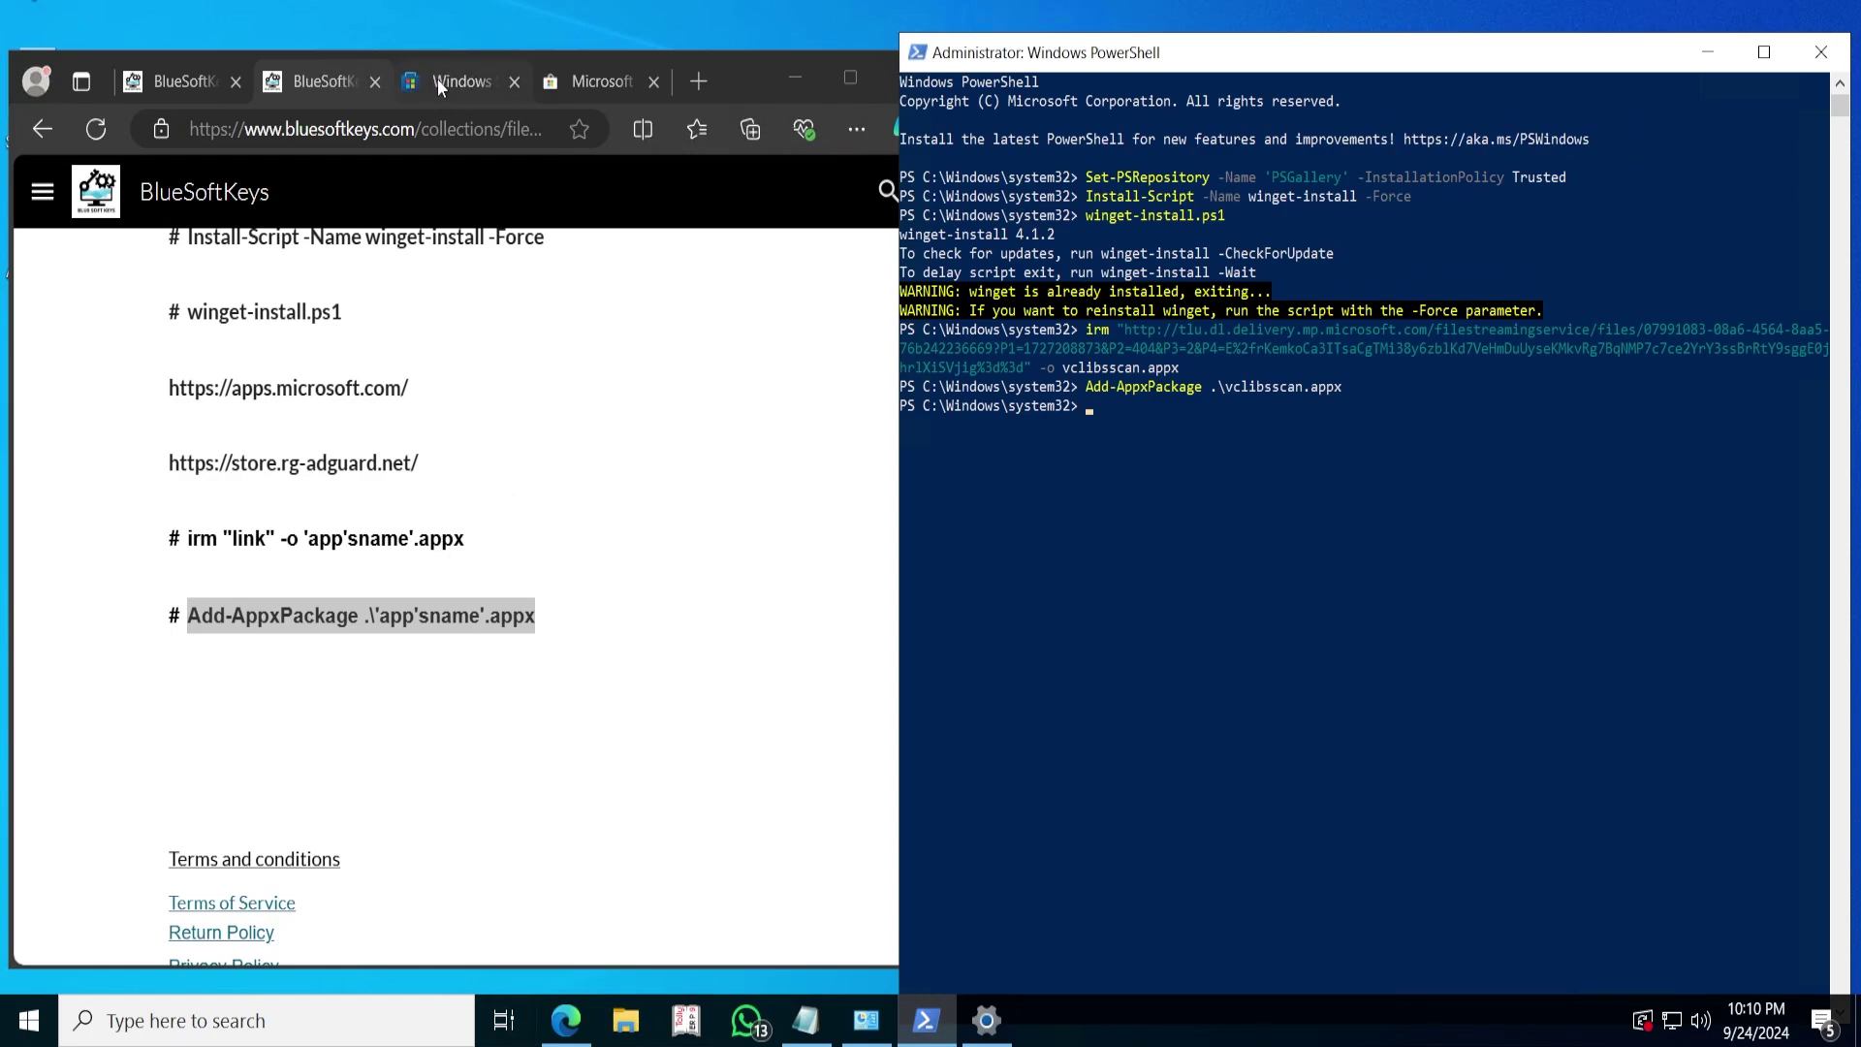
- Return to the store.rg-adguard.net page, maximize the browser window, and look over the listed package links
left_click(585, 83)
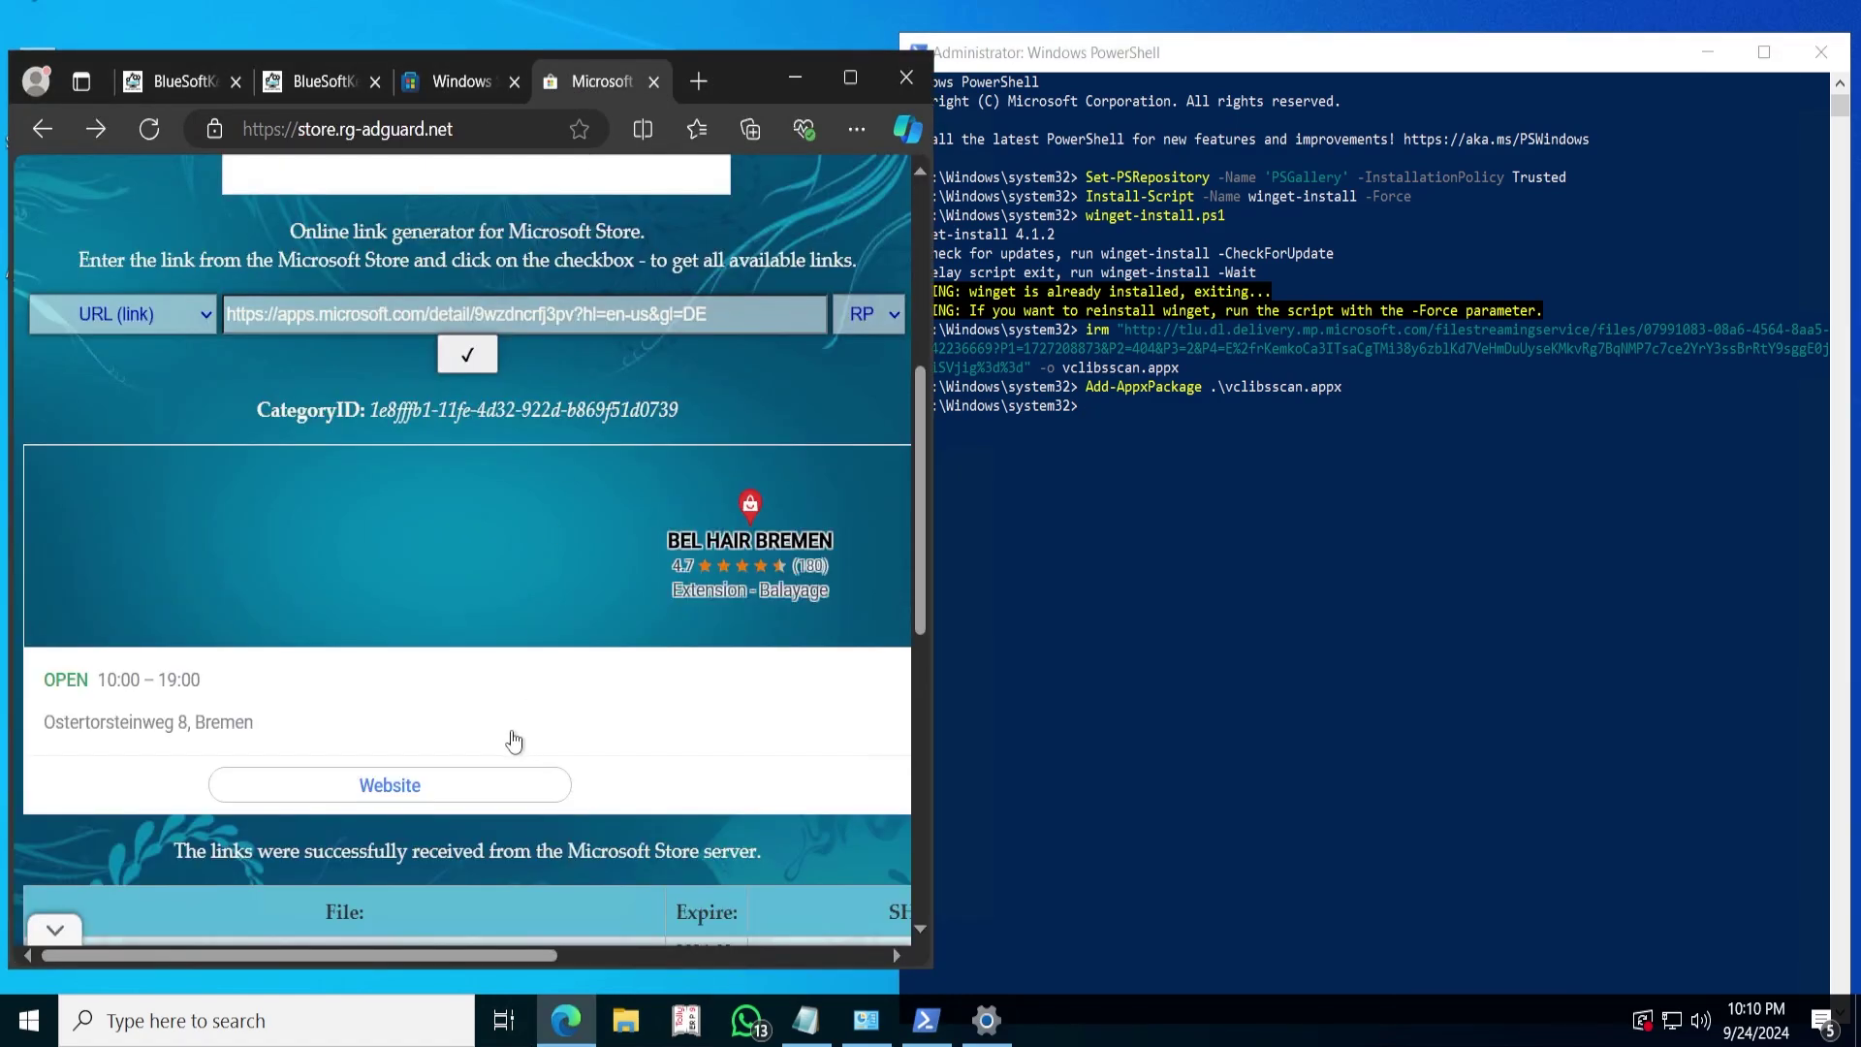
scroll(512, 735, "down", 6)
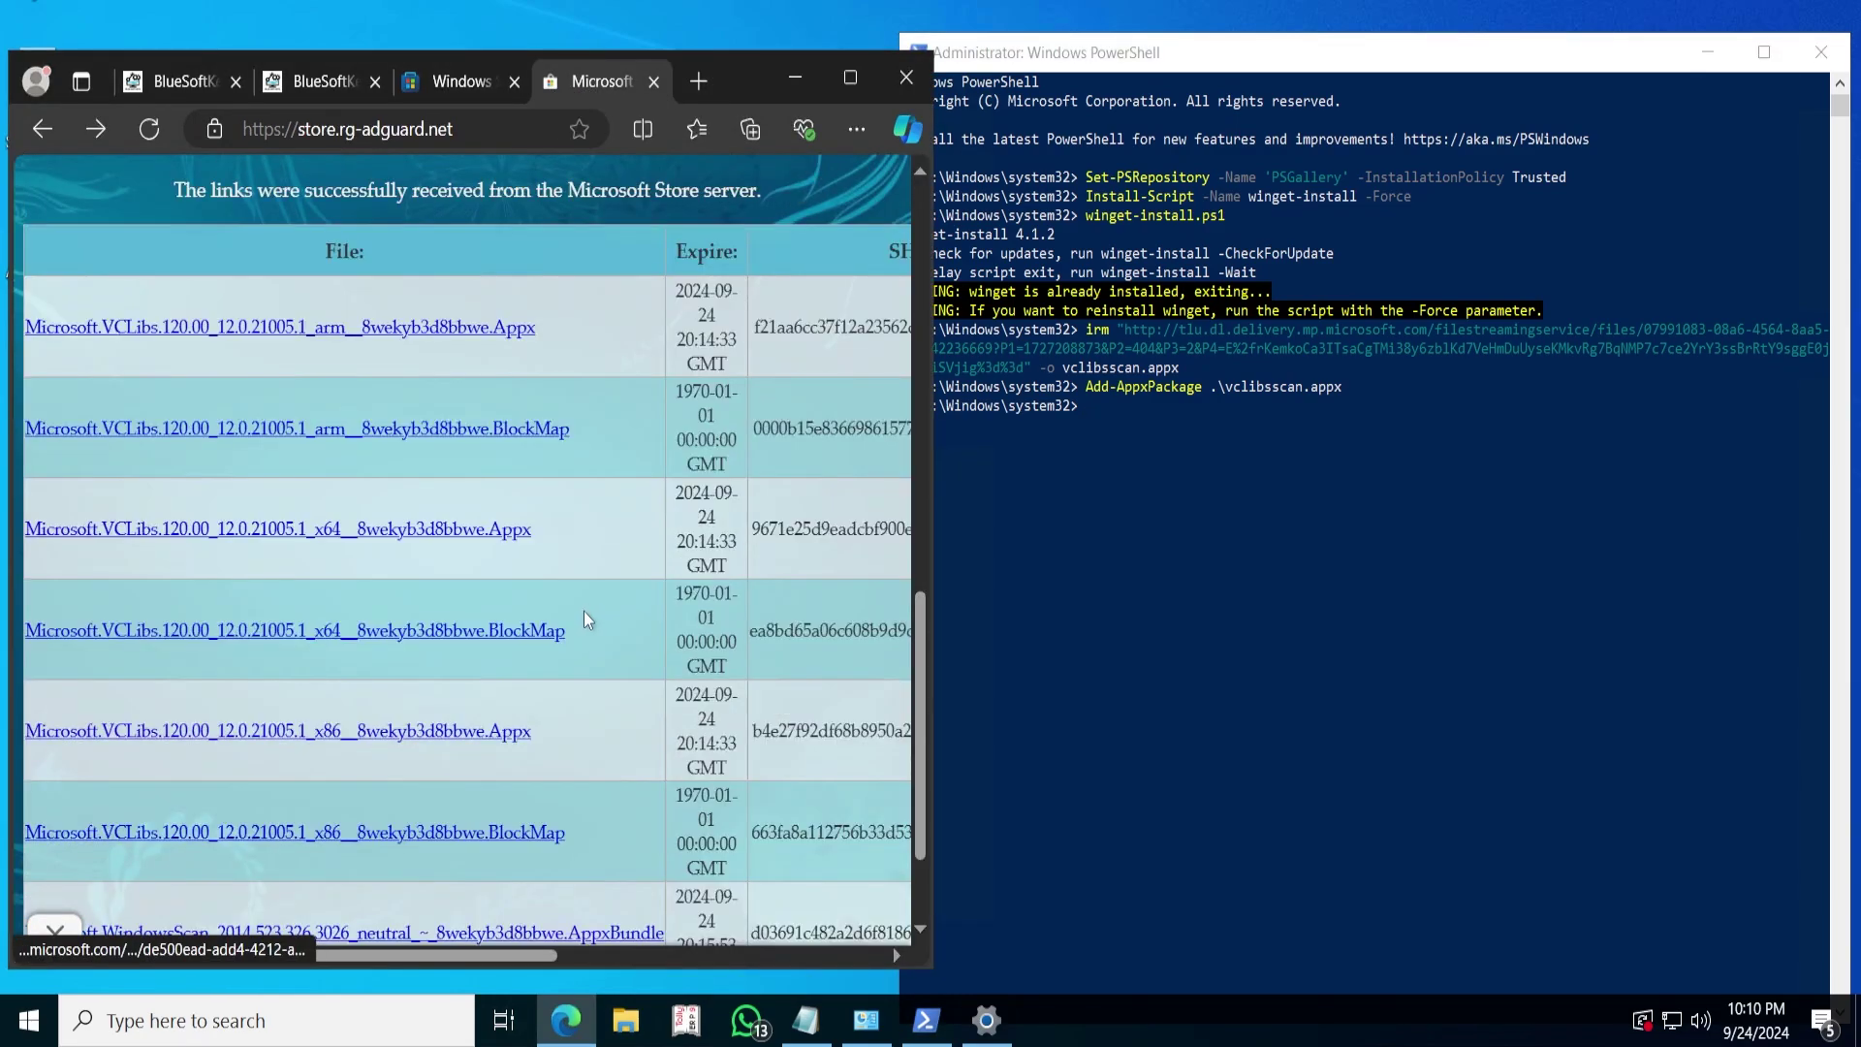
left_click(851, 77)
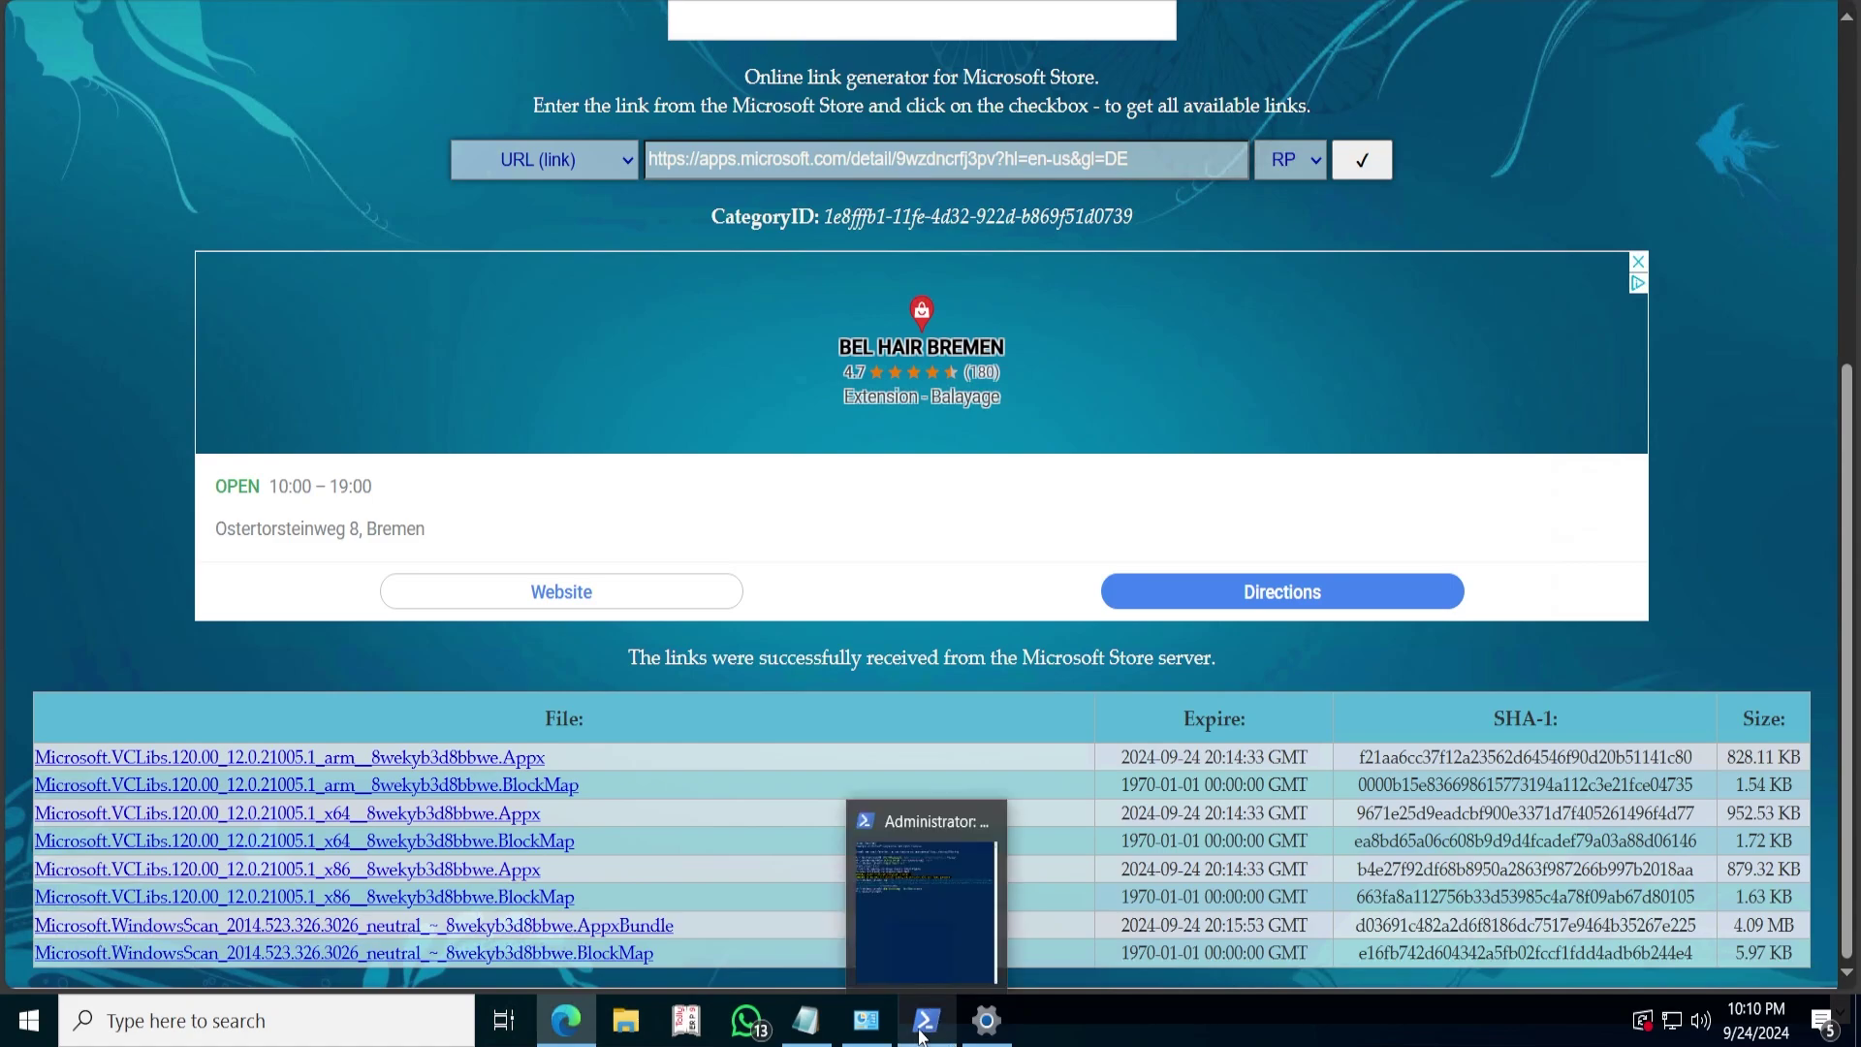
mouse_move(893, 1033)
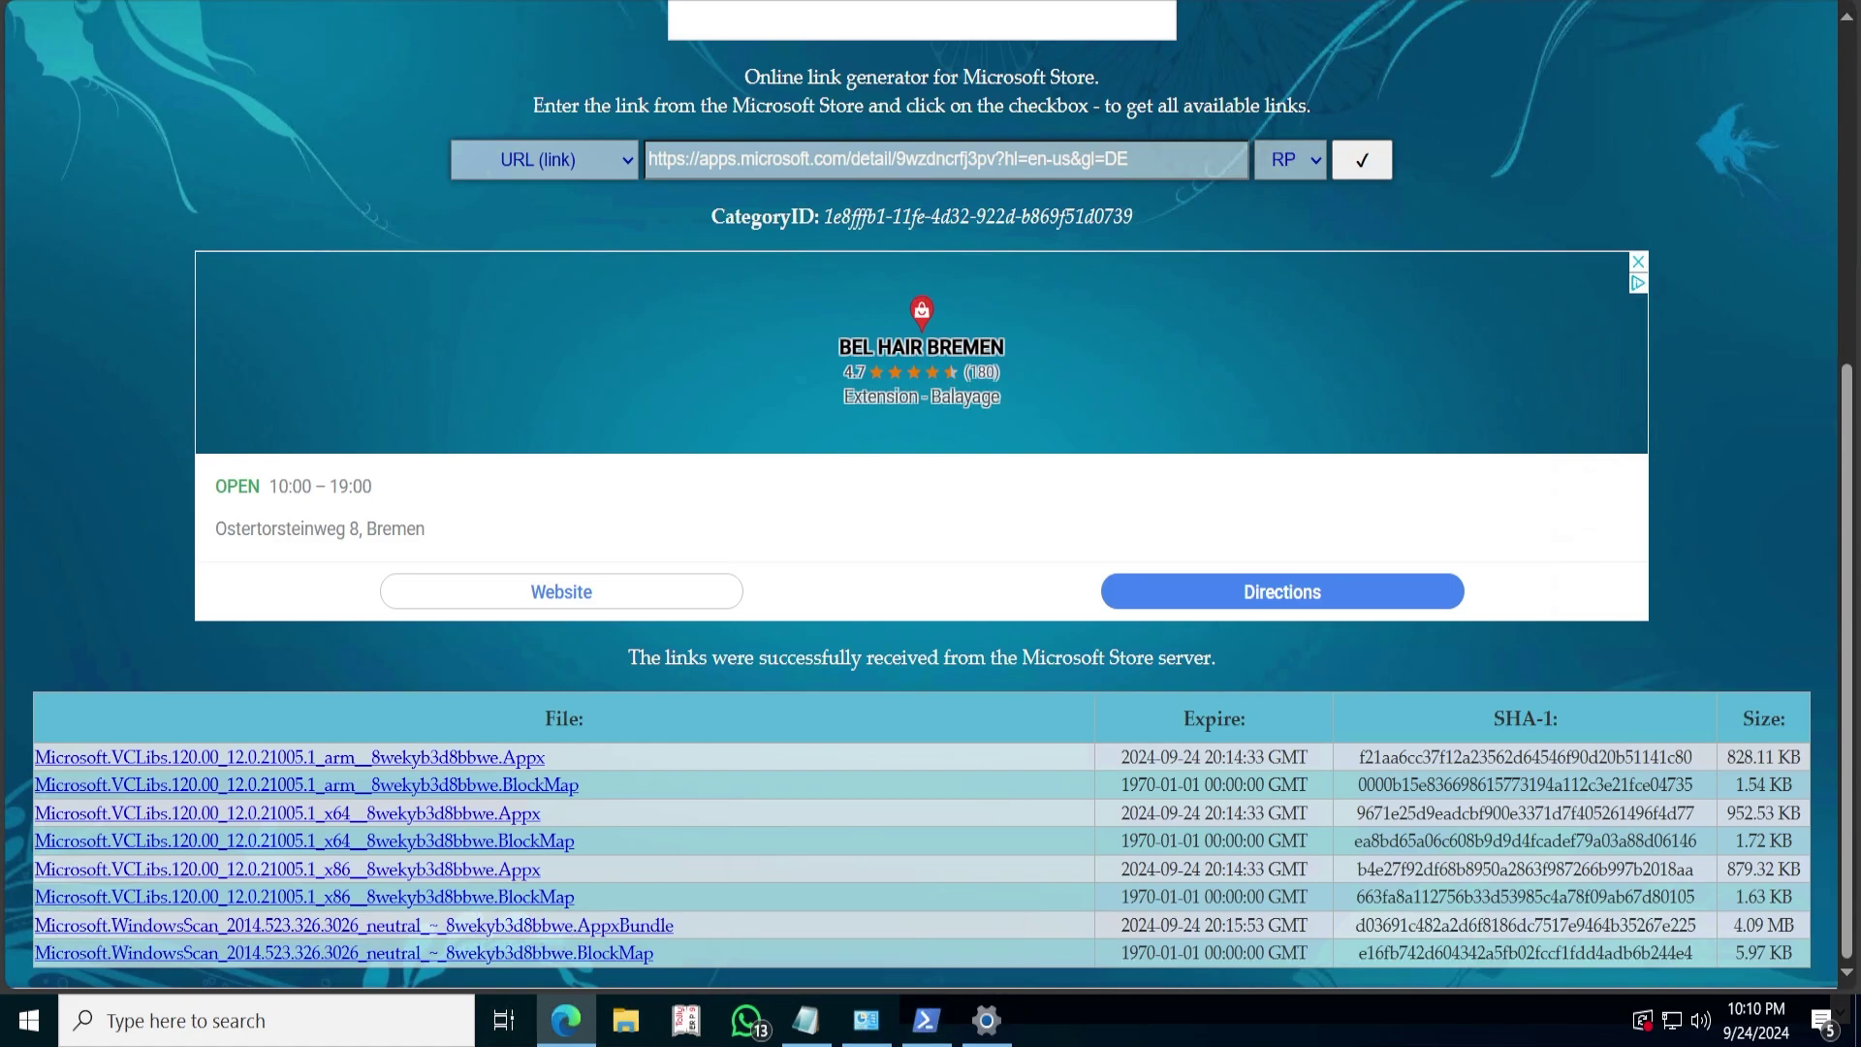
- Copy the irm "link" -o 'app'sname'.appx command from the BlueSoftKeys Winget page again and paste it at the new PowerShell prompt
key("ctrl+Tab")
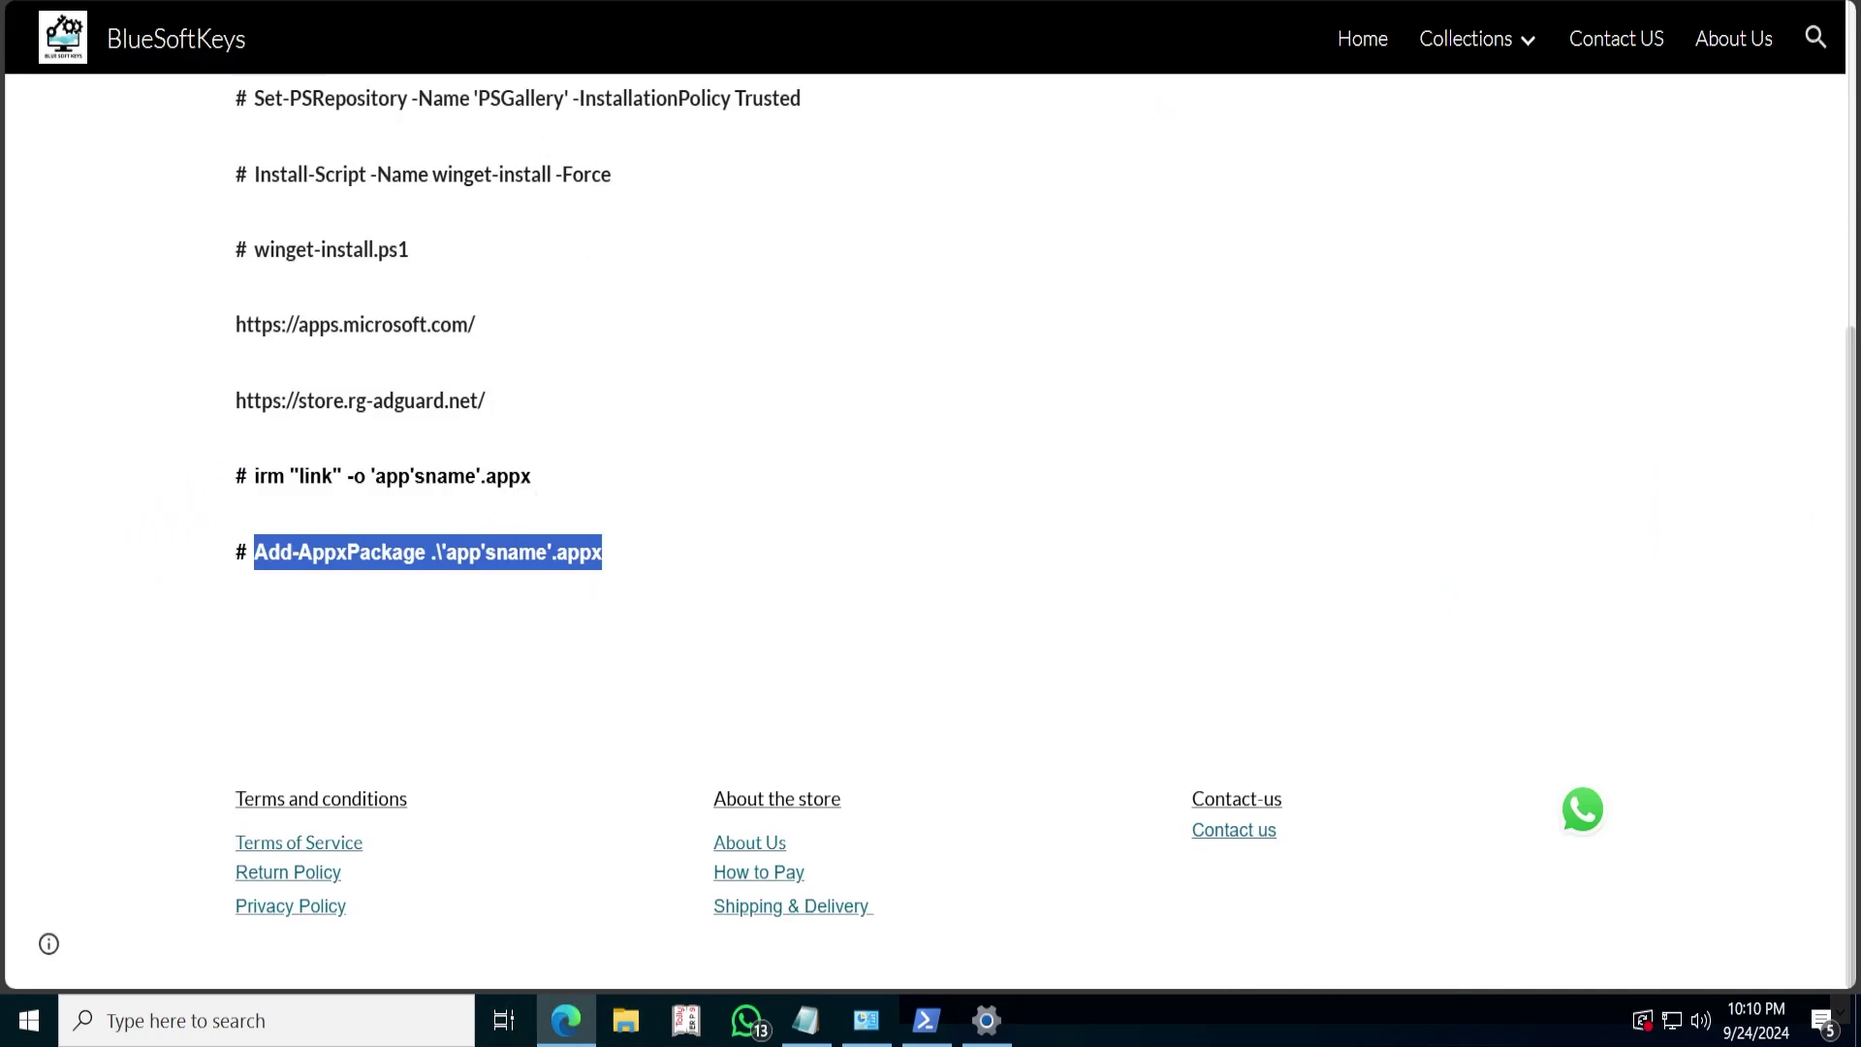
left_click_drag(532, 476, 254, 476)
key("super+c")
right_click(293, 476)
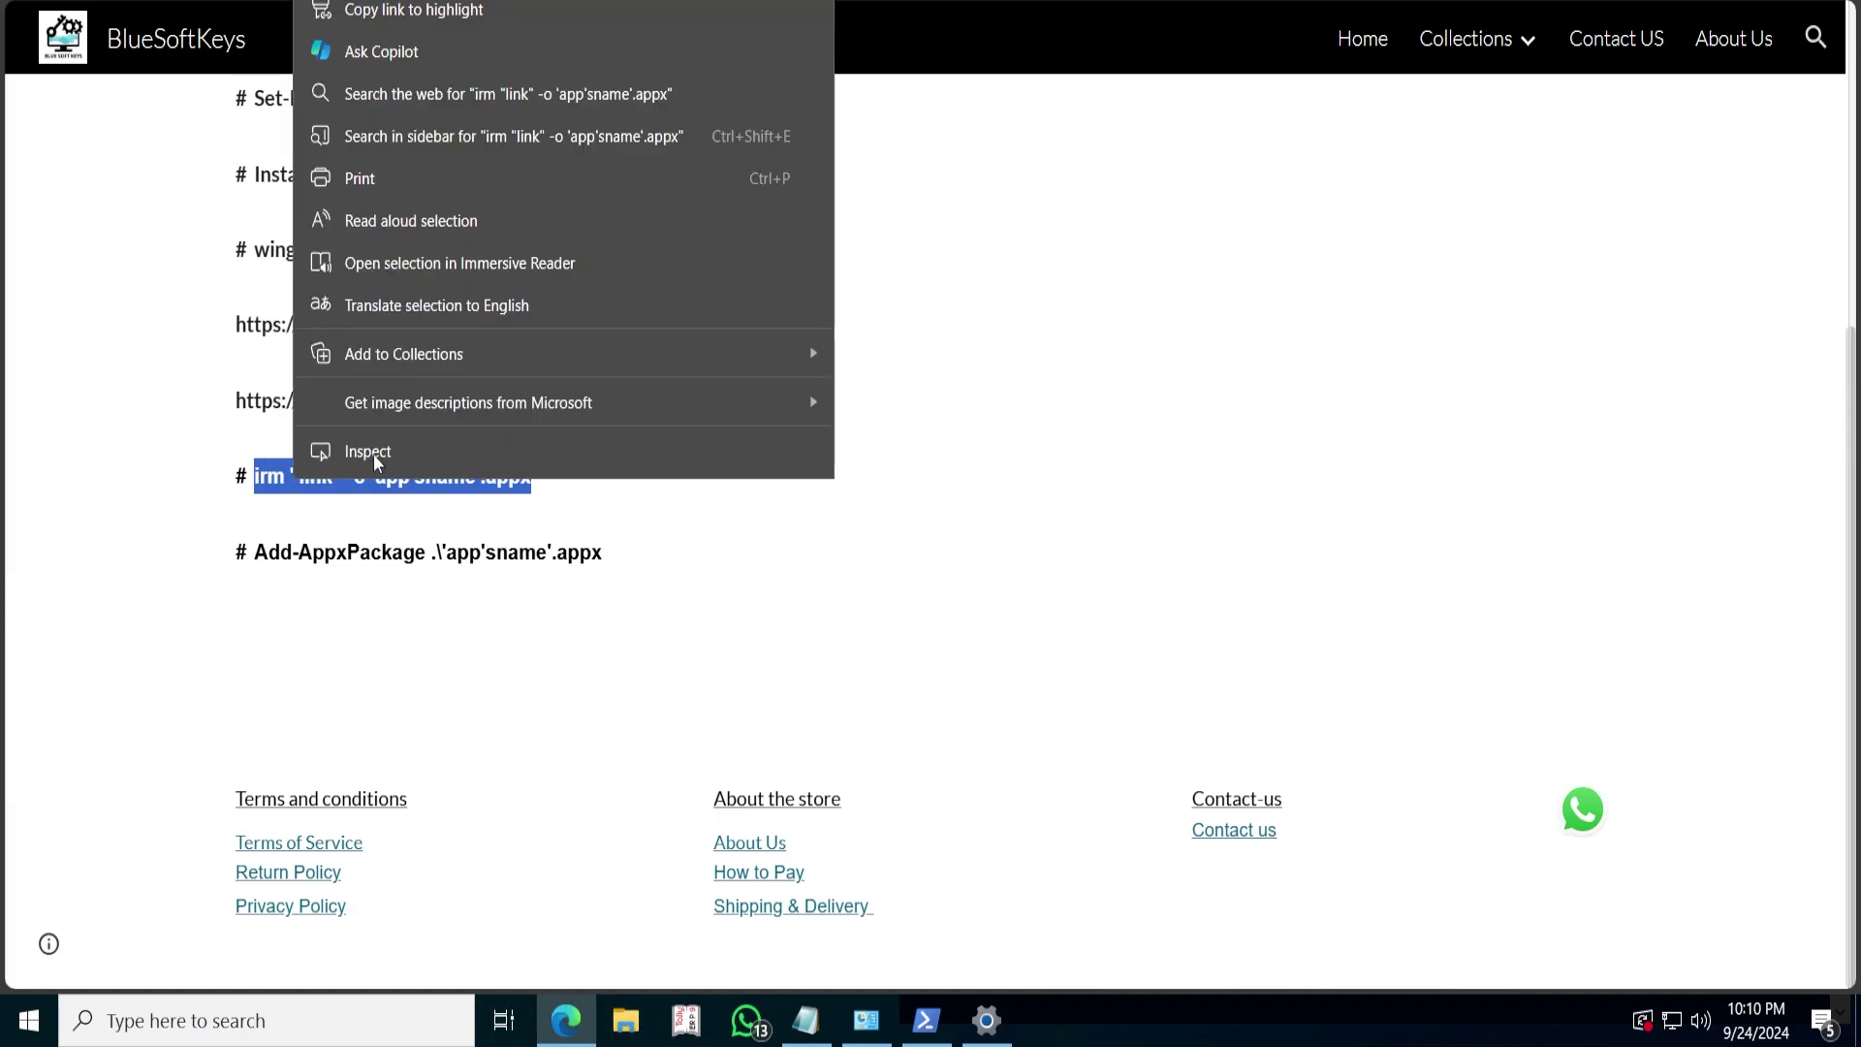
left_click(413, 12)
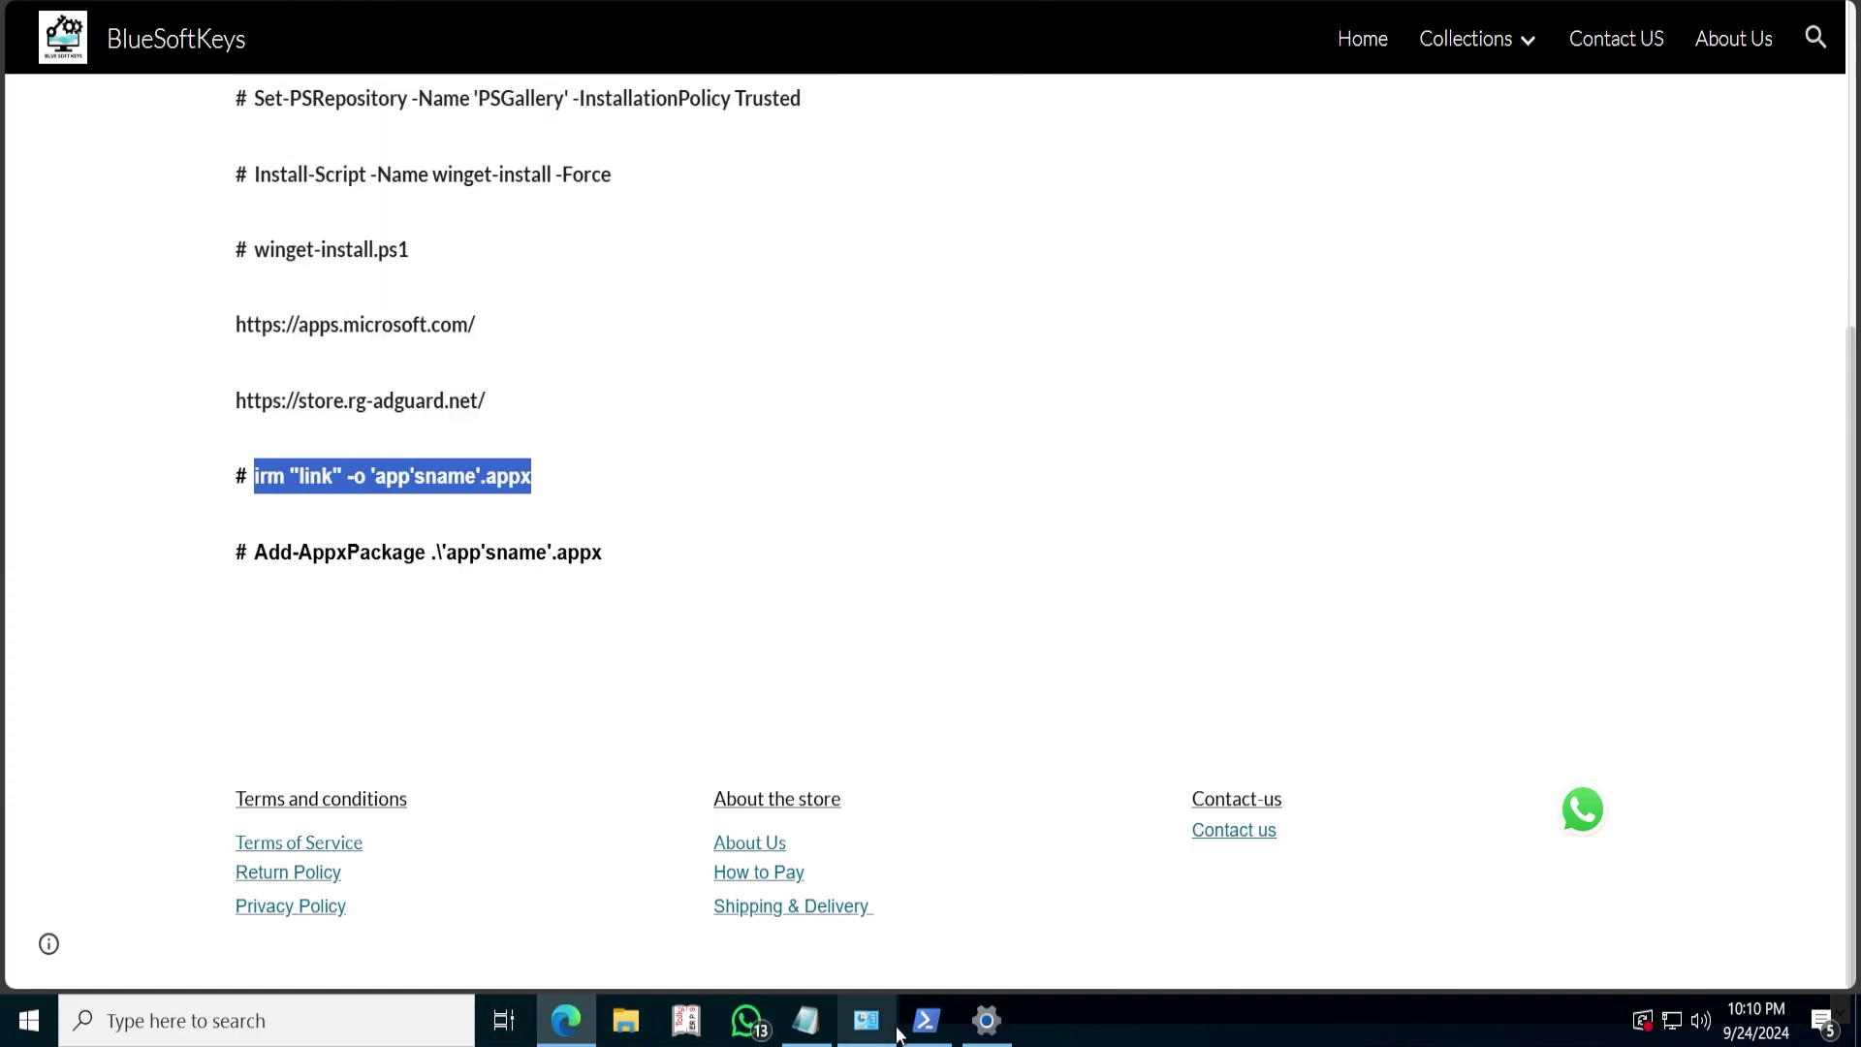
mouse_move(931, 1037)
left_click(964, 923)
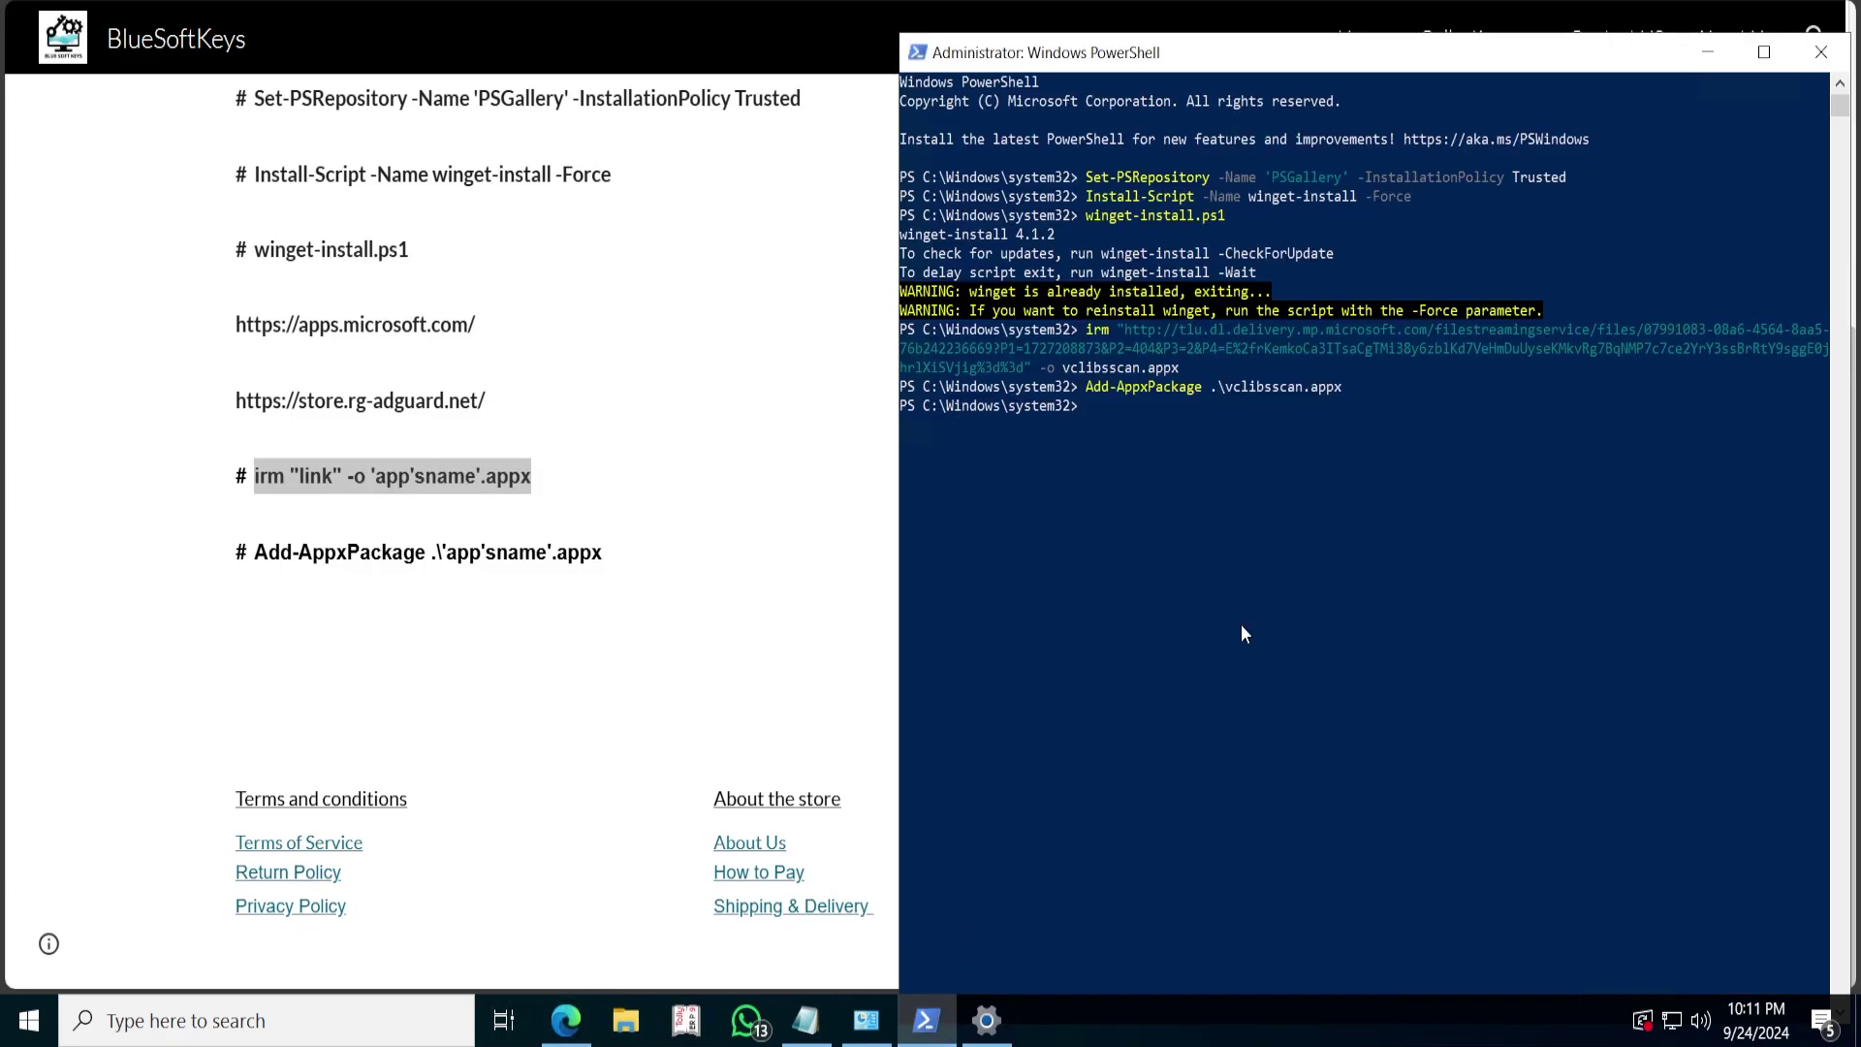
right_click(1171, 425)
- Remove the link placeholder from inside the double quotes of the second irm command
key("Left")
key("Left")
key("Left")
key("Left")
key("Left")
key("Left")
key("Left")
key("Left")
key("Left")
key("Left")
key("Left")
key("Left")
key("Left")
key("Left")
key("Left")
key("Left")
key("Left")
key("Left")
key("Left")
key("Left")
key("Left")
key("BackSpace")
key("BackSpace")
key("BackSpace")
key("BackSpace")
- Copy the link of Microsoft.WindowsScan_2014.523.326.3026_neutral_~_8wekyb3d8bbwe.AppxBundle from store.rg-adguard.net and paste it between the quotes of the irm command in PowerShell
key("alt+Tab")
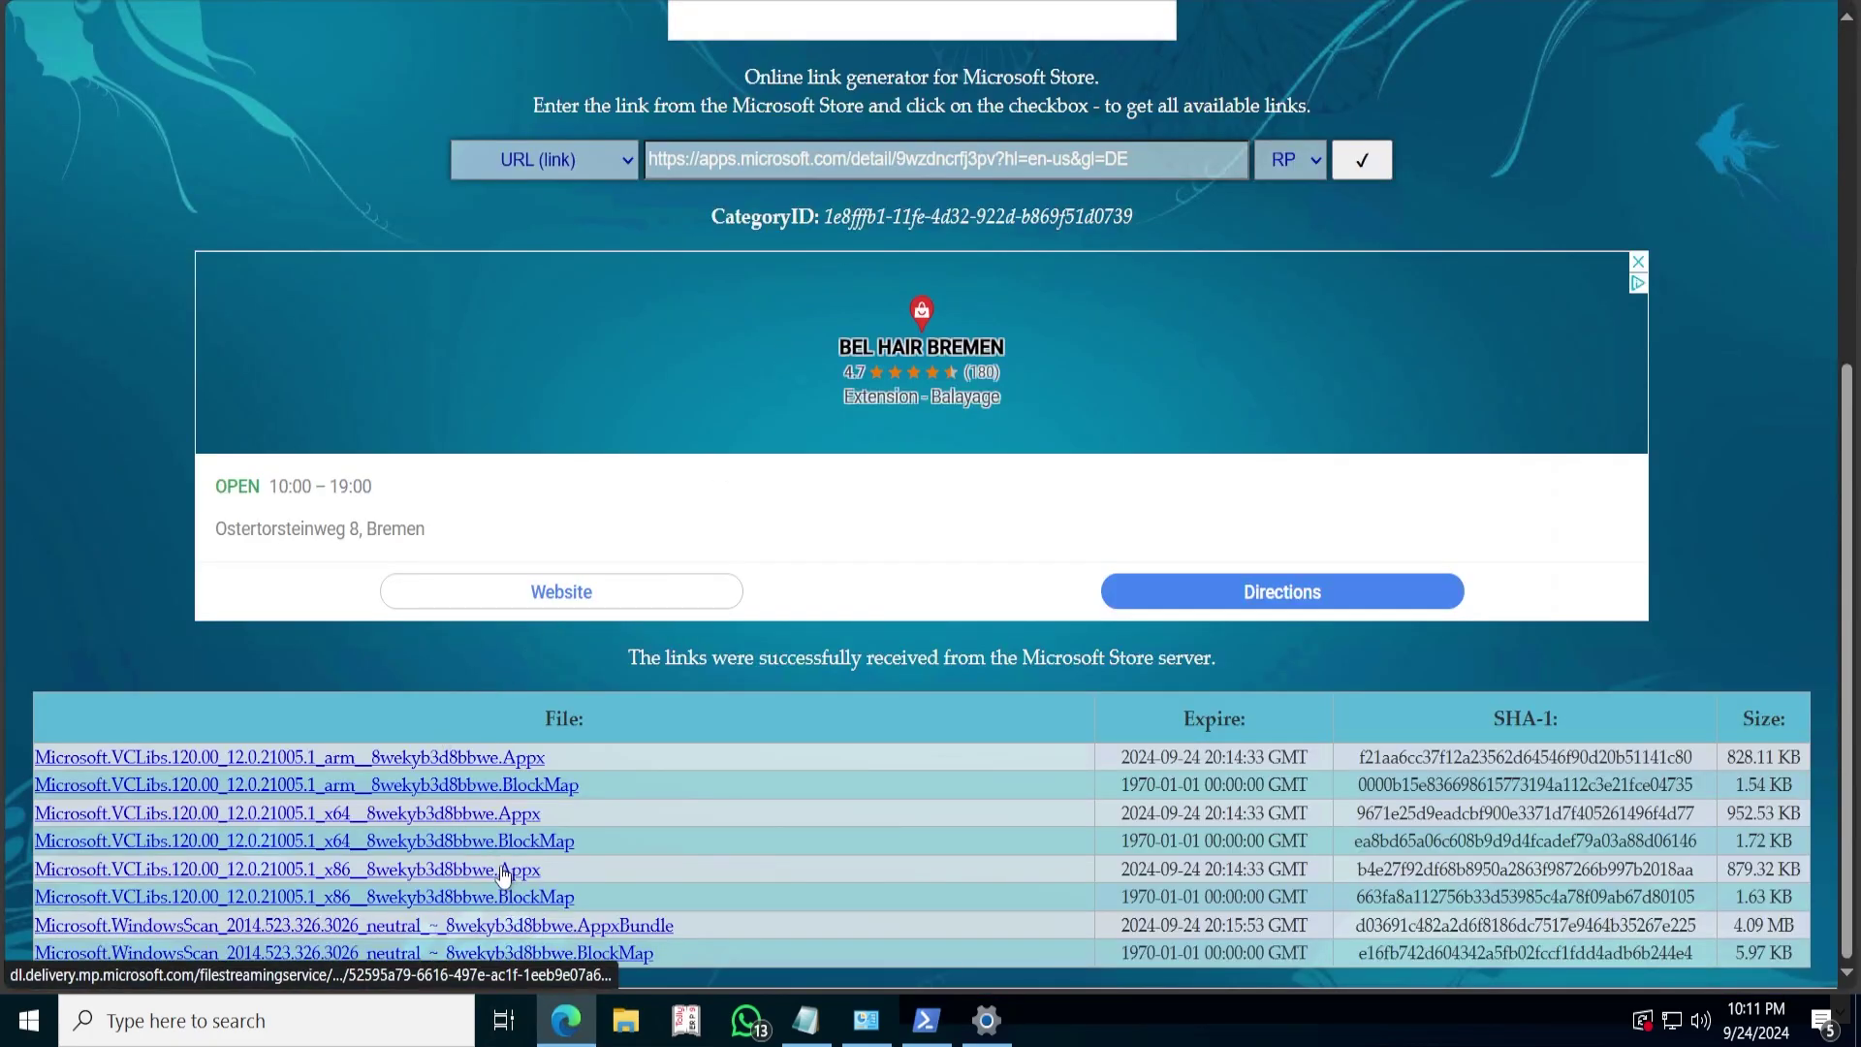
right_click(516, 936)
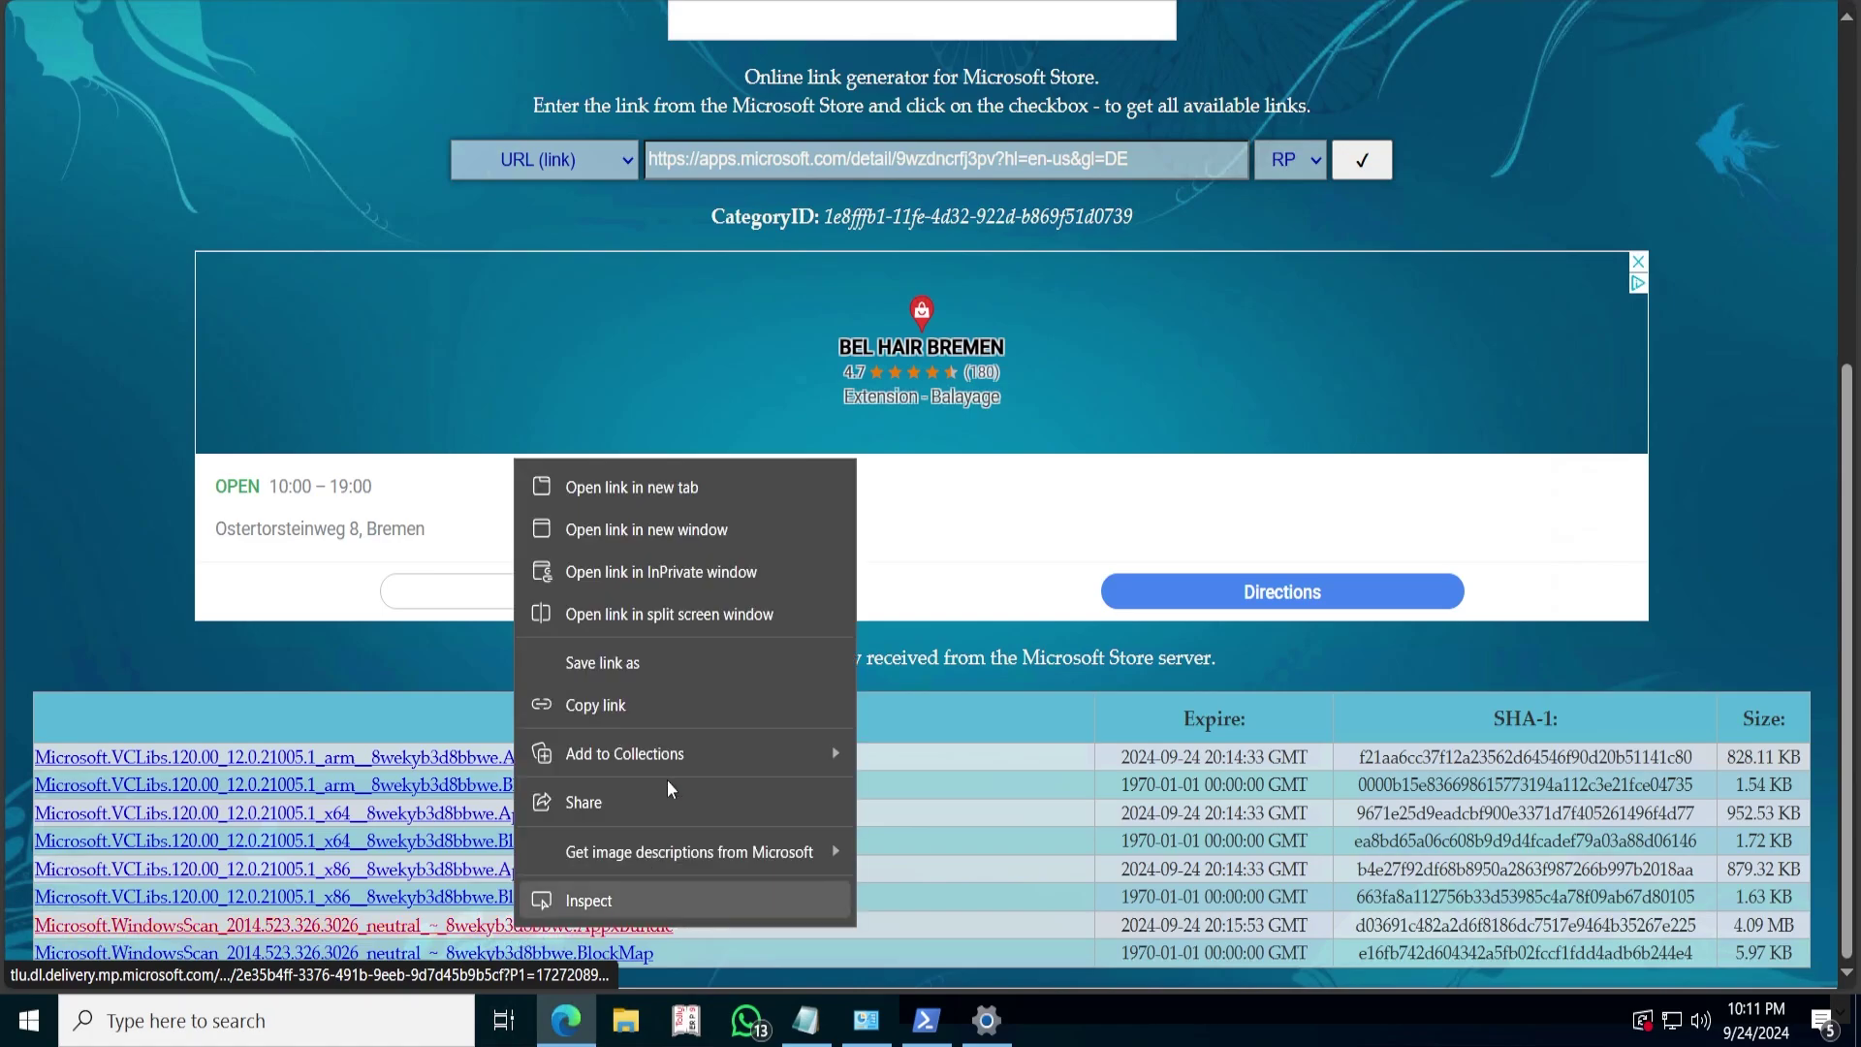
left_click(635, 705)
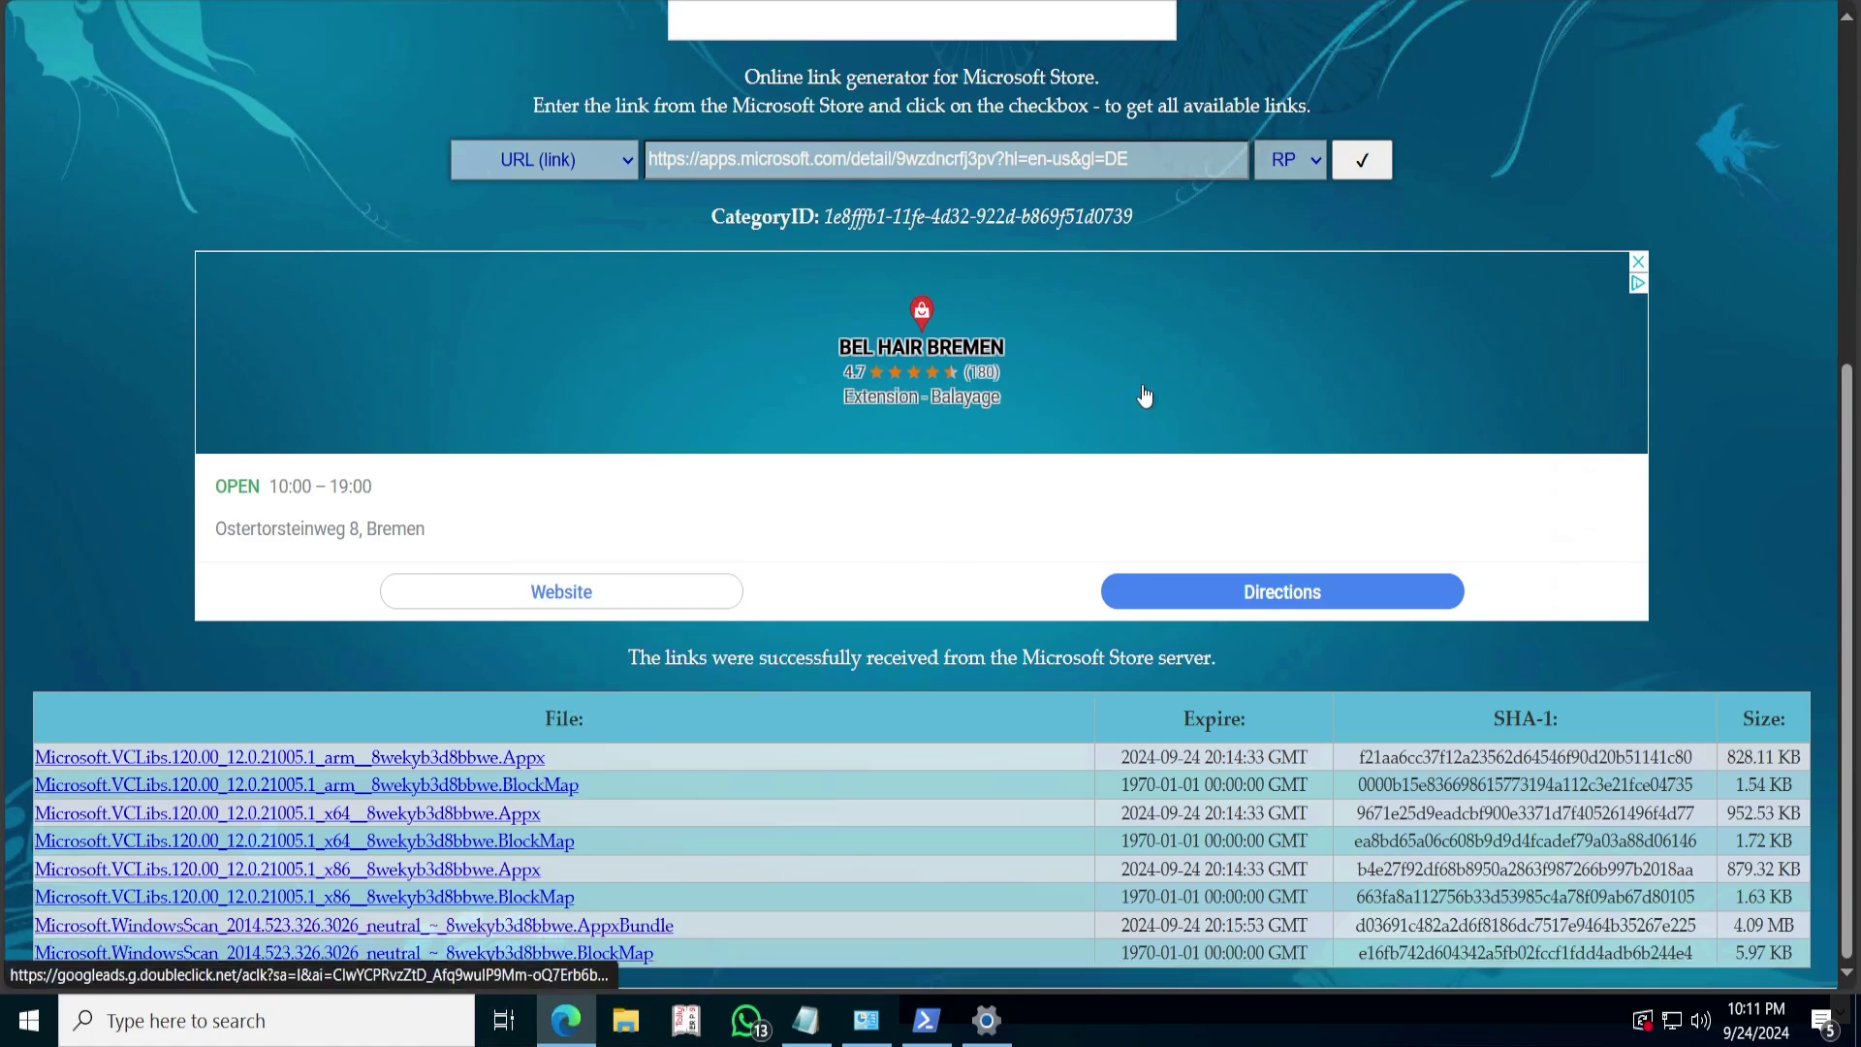
left_click(924, 1023)
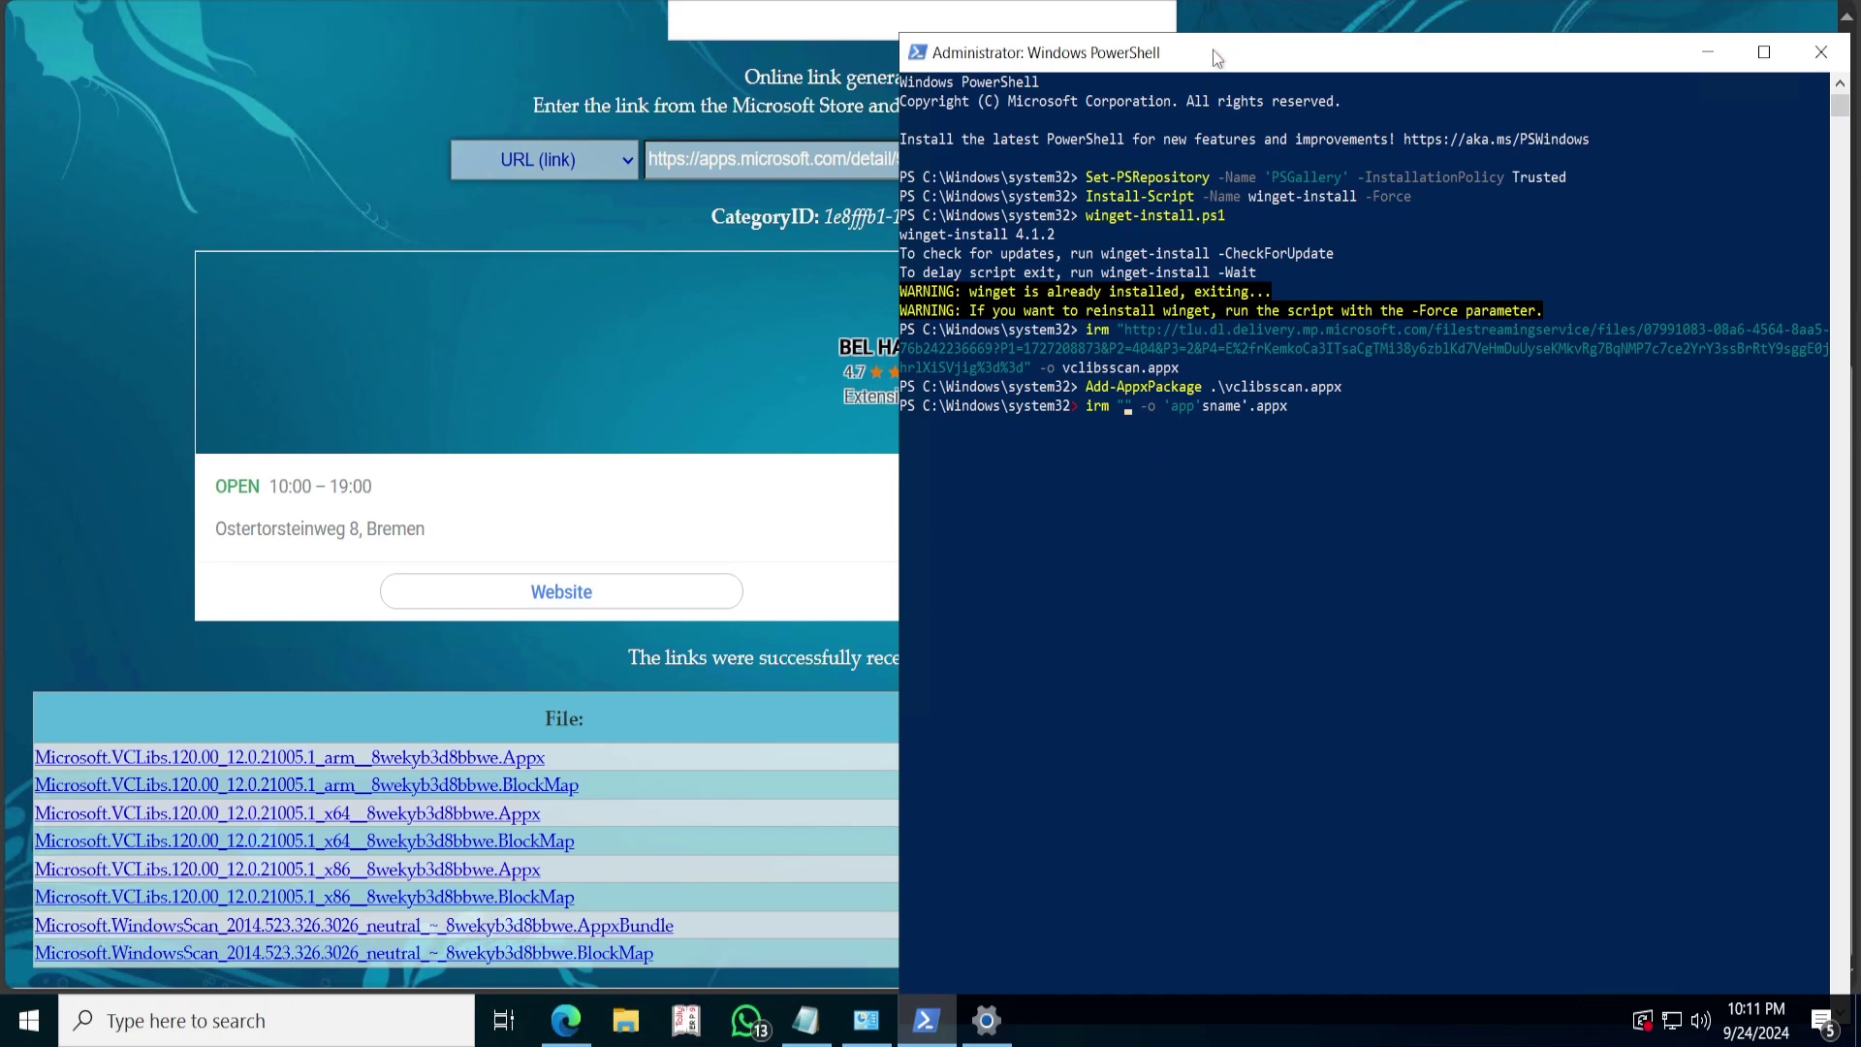
right_click(1132, 419)
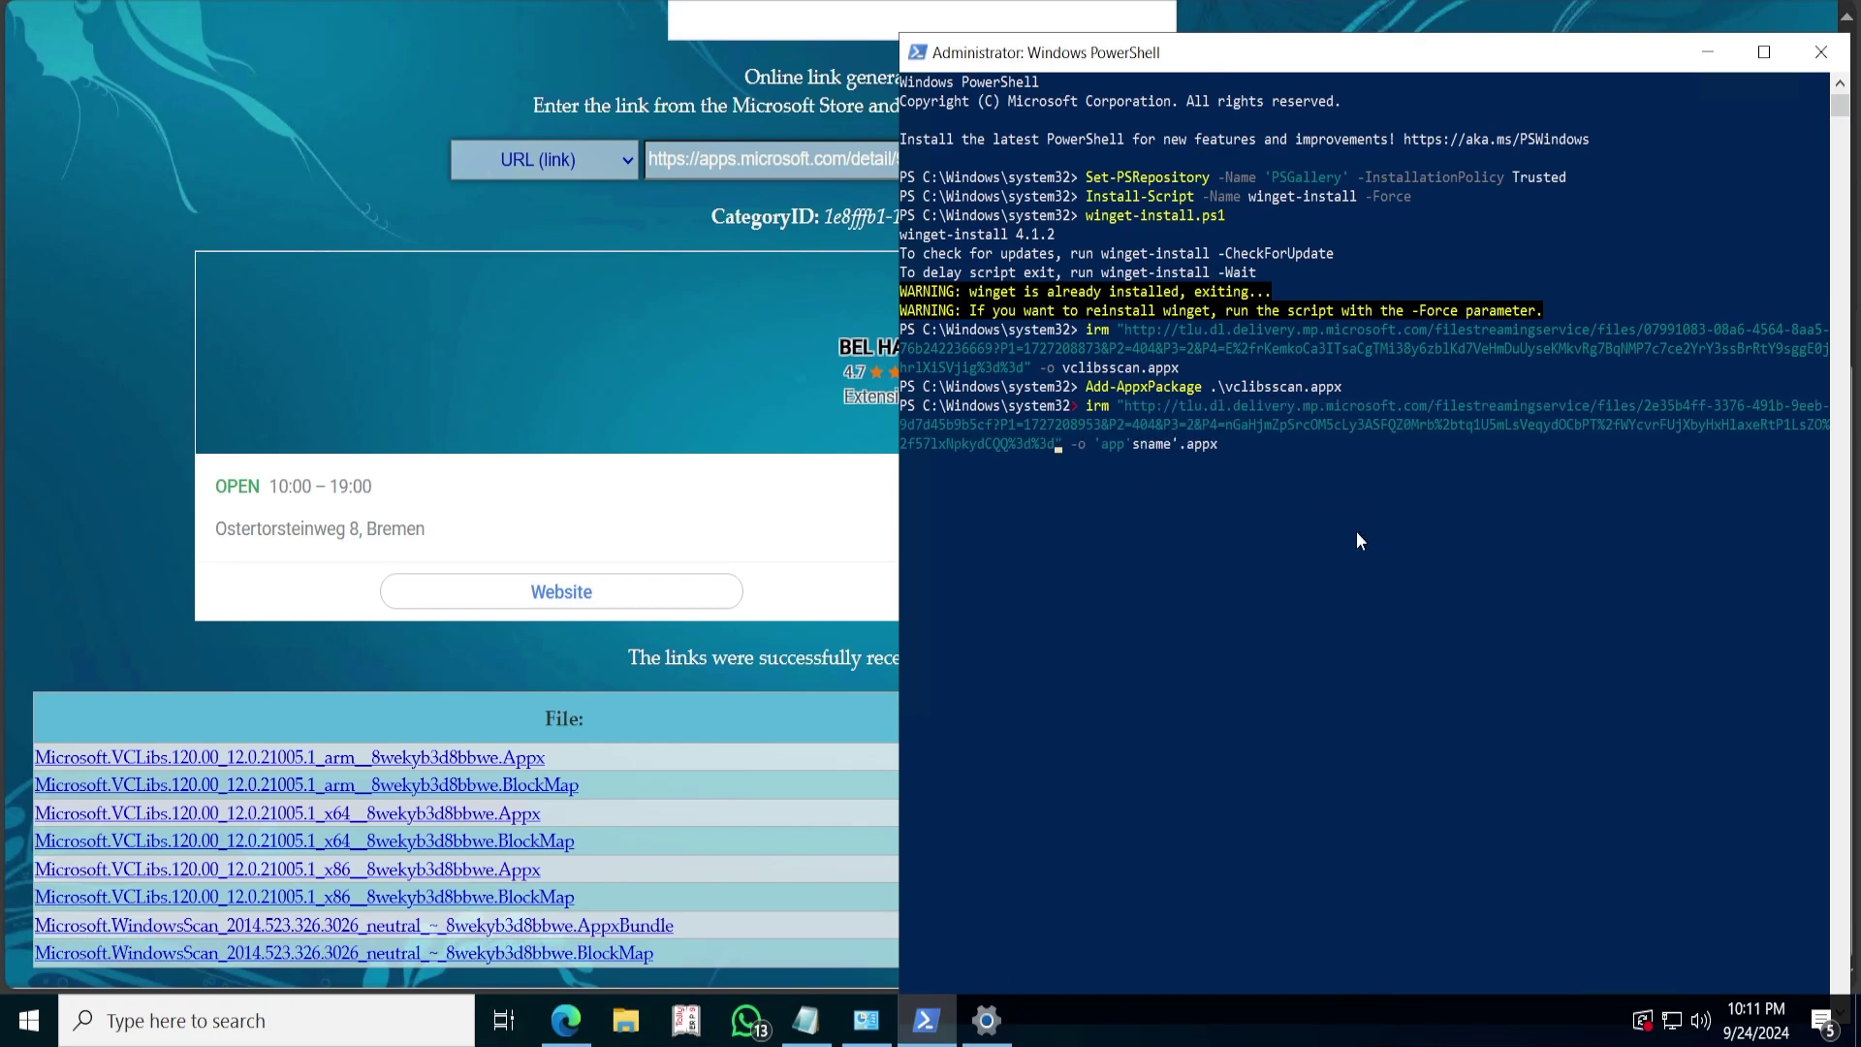
- Replace the irm command's output file name placeholder with winscan.appx, and run the command to download the package
key("Right")
key("Right")
key("Right")
key("Right")
key("Right")
key("Right")
key("Right")
key("Right")
key("Right")
key("Right")
key("Right")
key("Right")
key("Right")
key("Right")
key("Right")
key("Right")
key("BackSpace")
key("BackSpace")
key("BackSpace")
key("BackSpace")
key("BackSpace")
key("BackSpace")
key("BackSpace")
key("BackSpace")
key("BackSpace")
key("BackSpace")
key("BackSpace")
type("winscan")
key("Return")
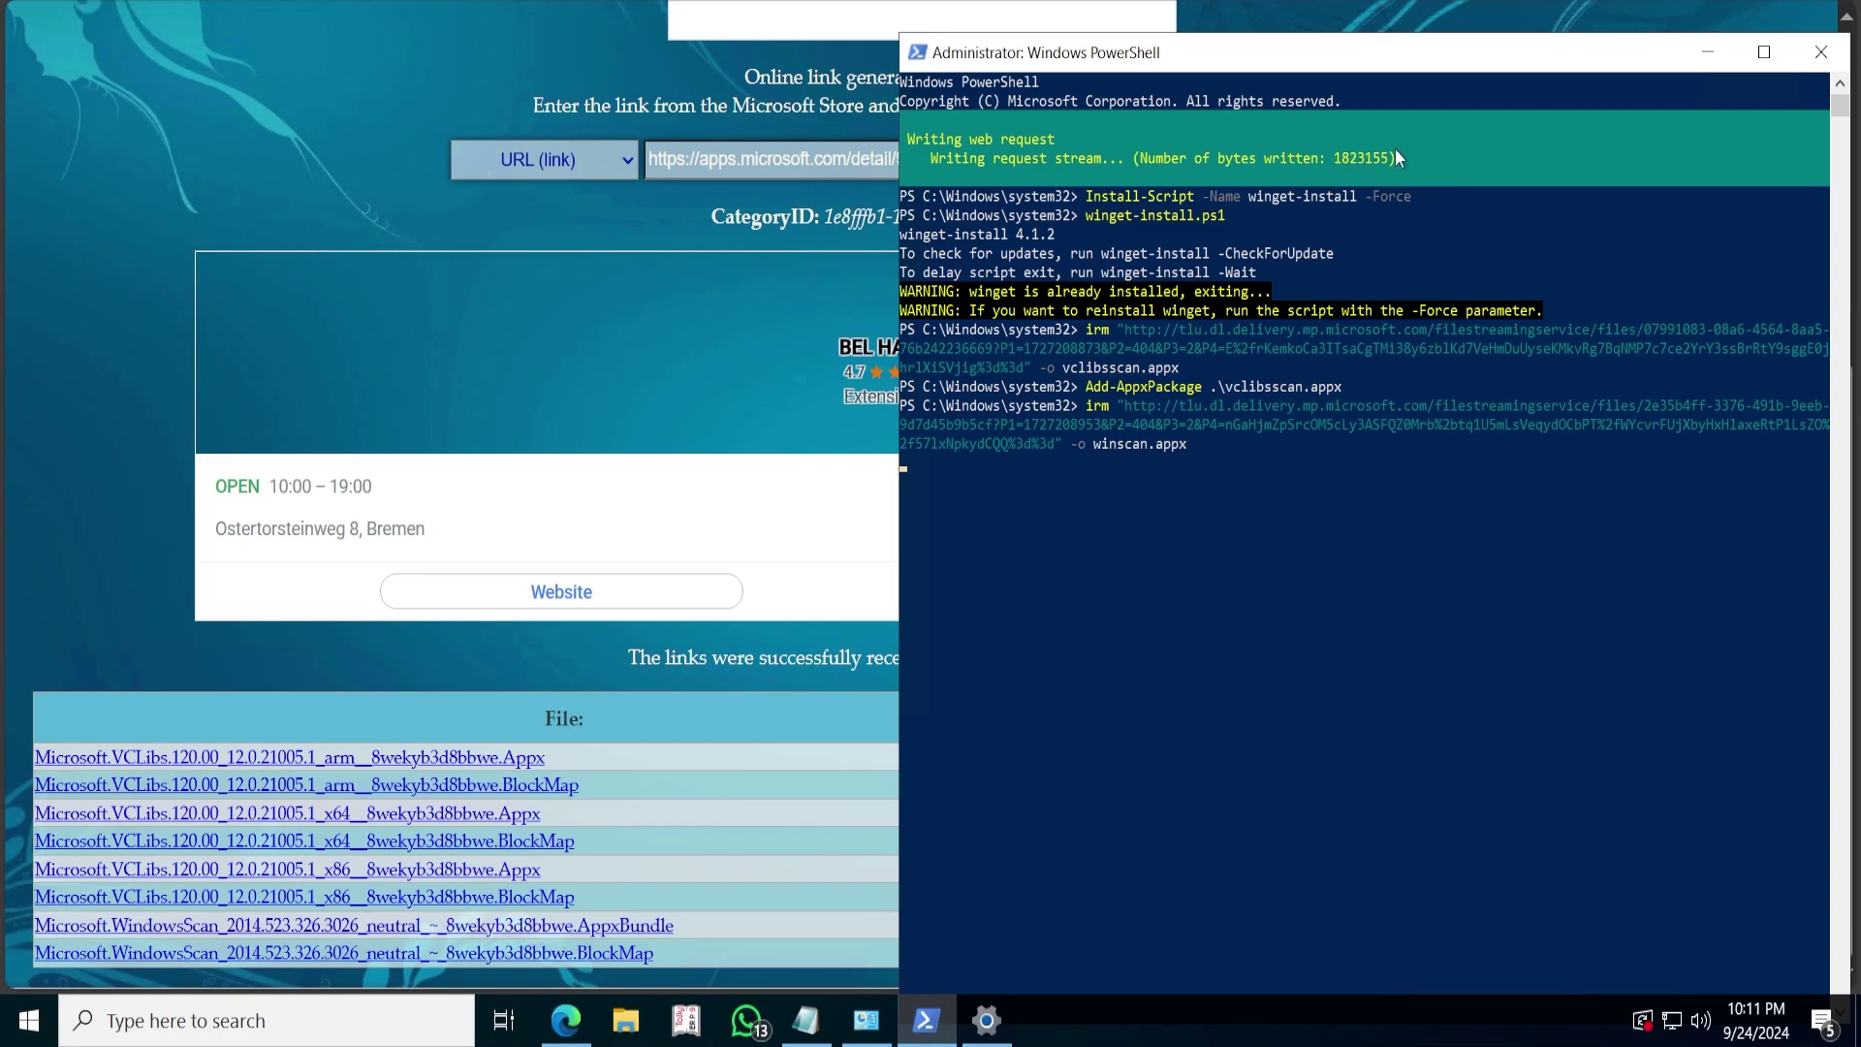
left_click_drag(1349, 38, 1325, 14)
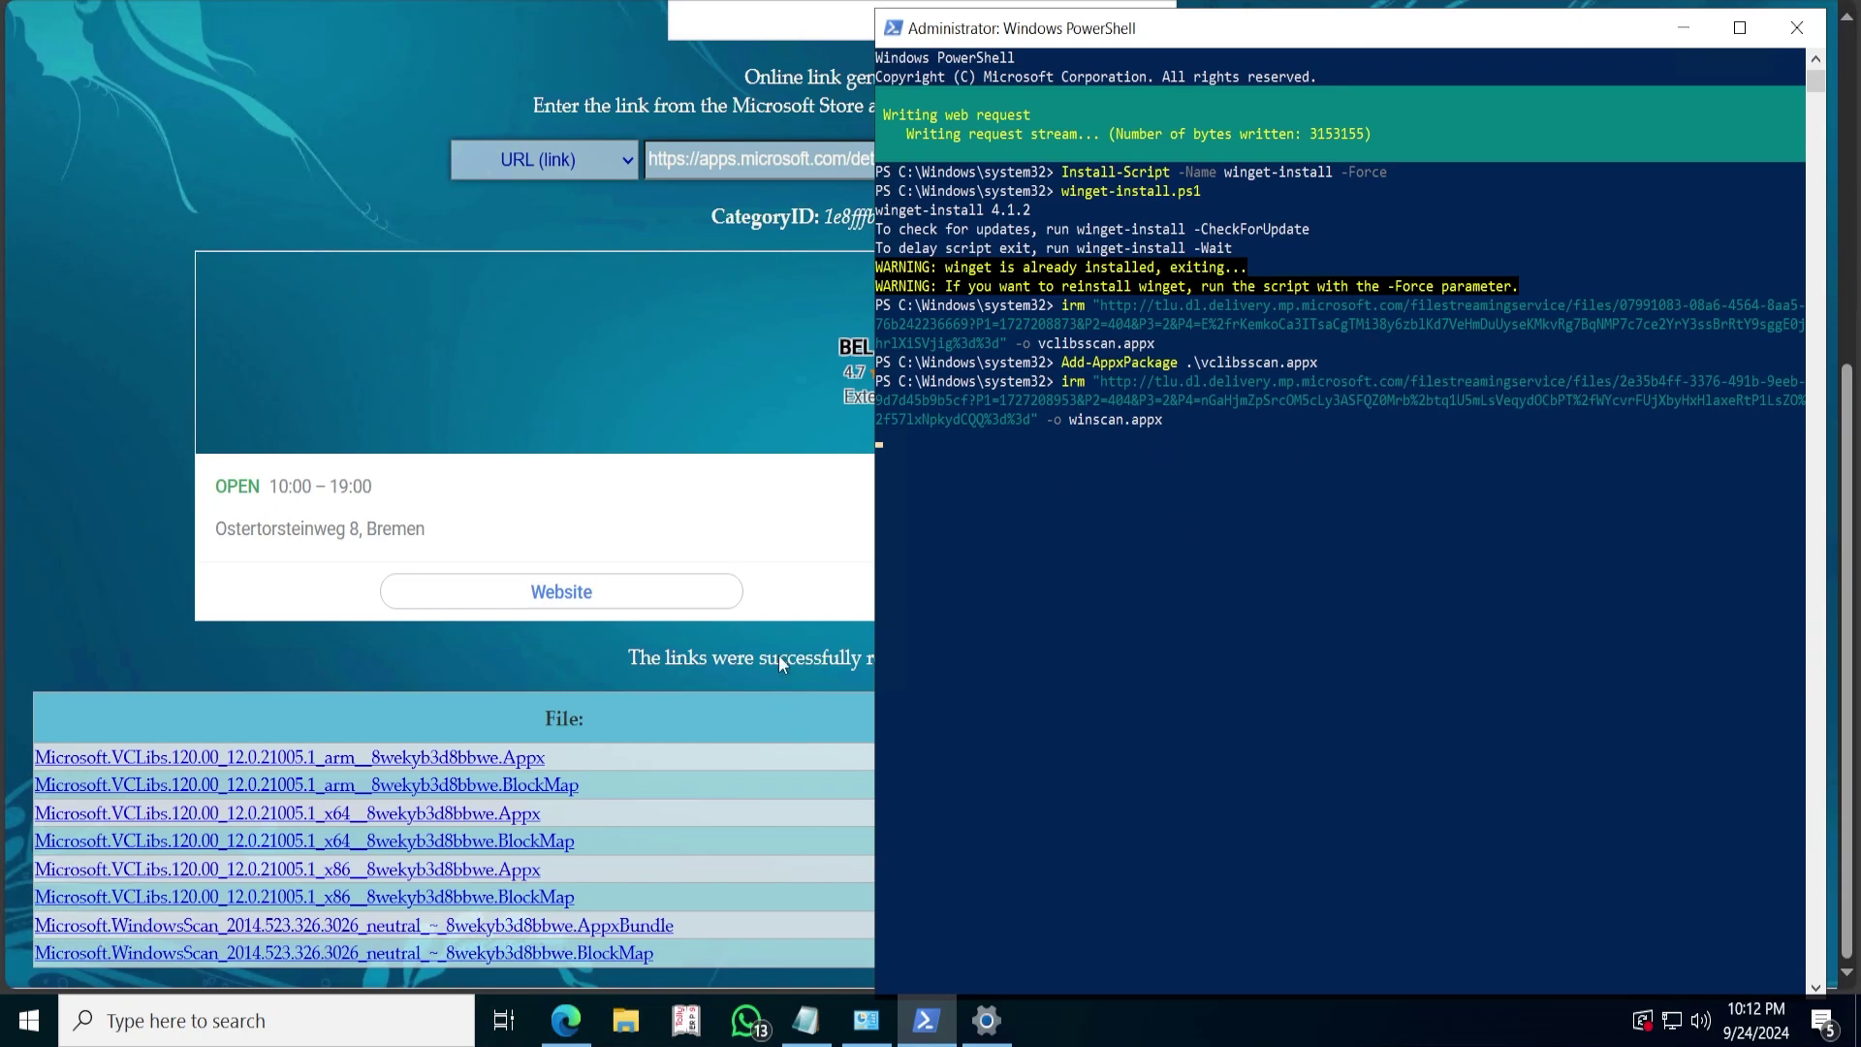
- Copy the Add-AppxPackage .\'app'sname'.appx command from the BlueSoftKeys page and paste it at the PowerShell prompt
left_click(566, 1020)
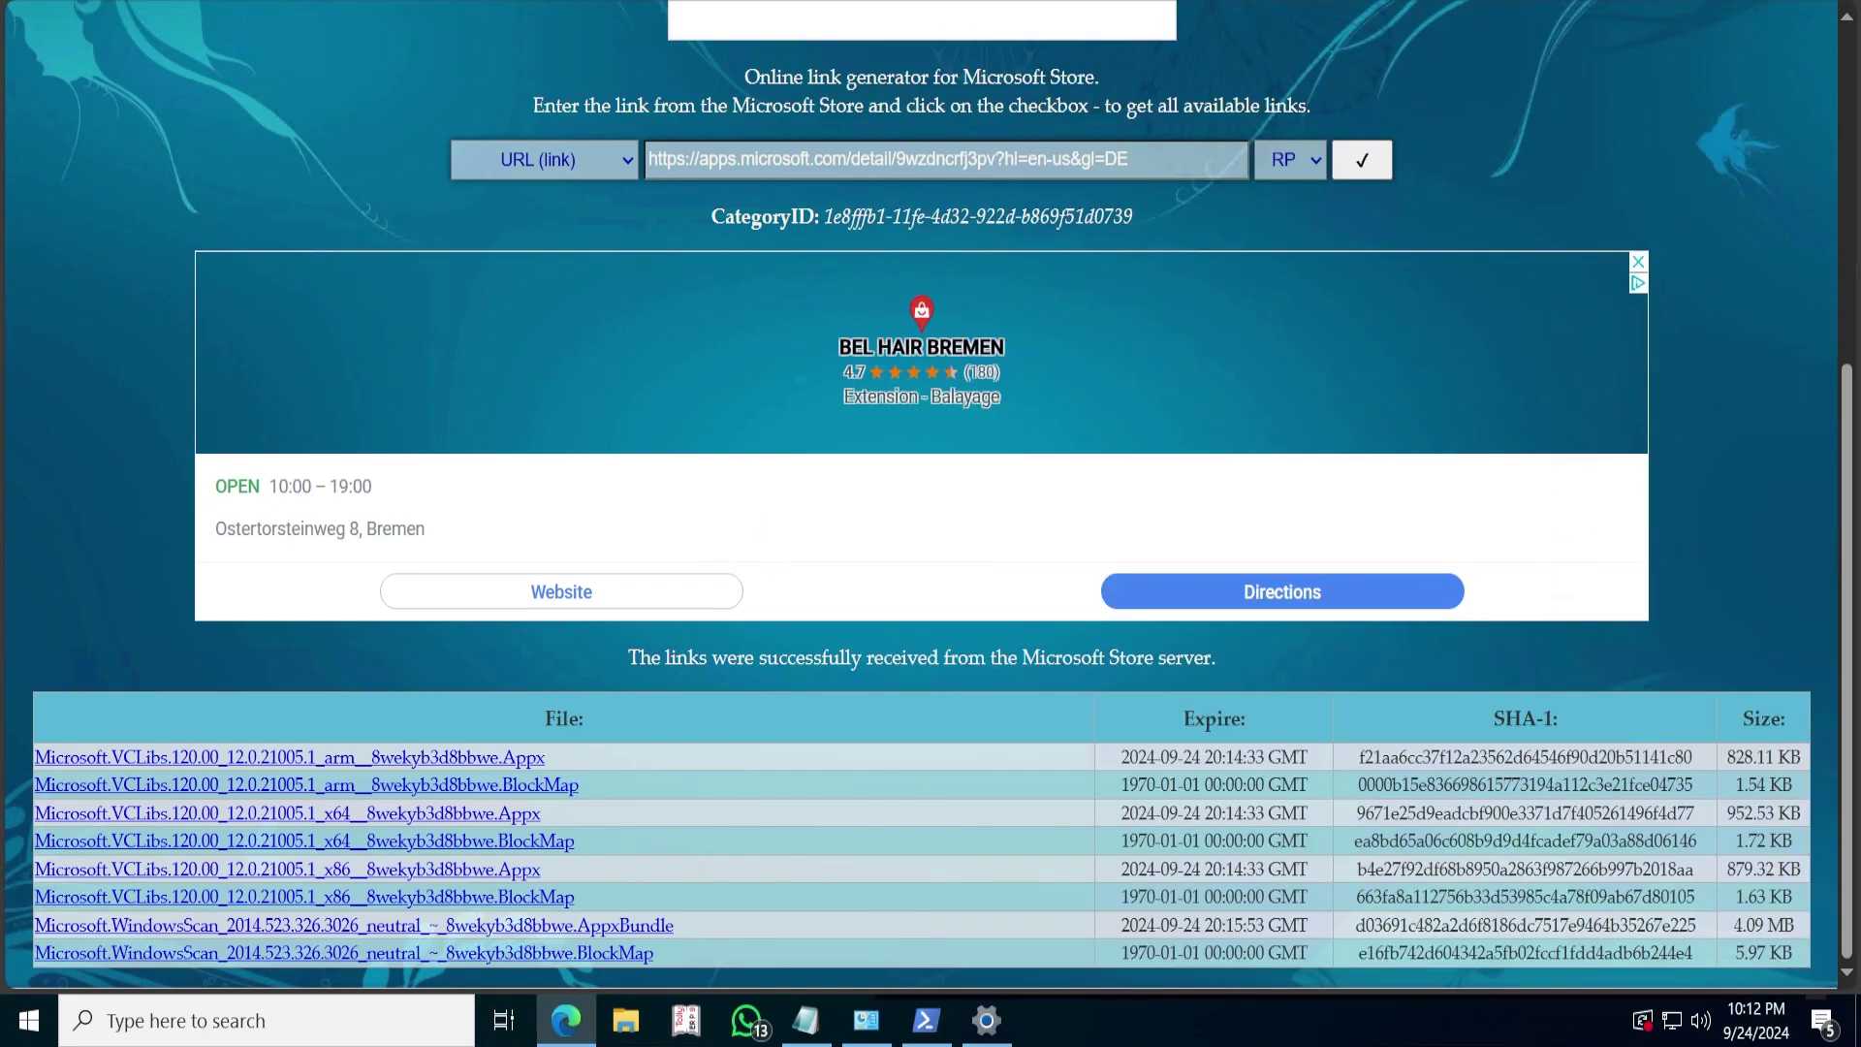
key("ctrl+Tab")
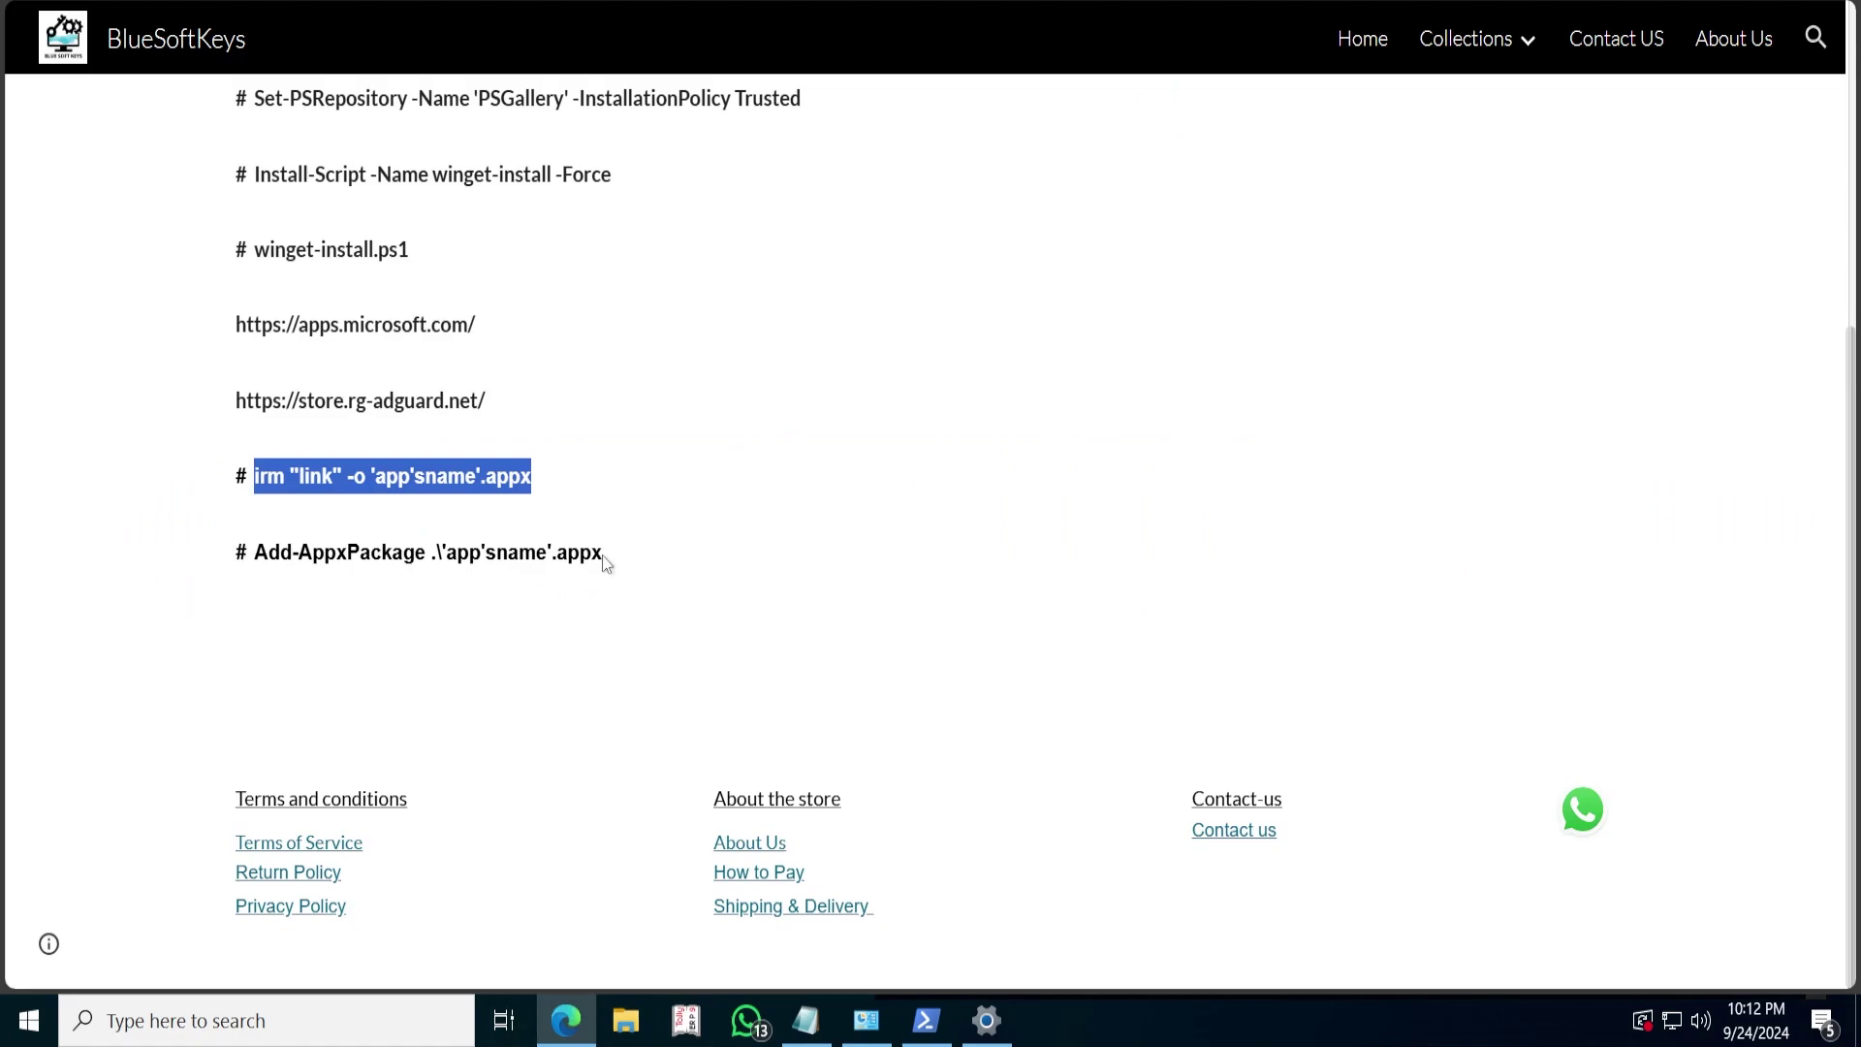
left_click_drag(602, 555, 254, 555)
key("ctrl+c")
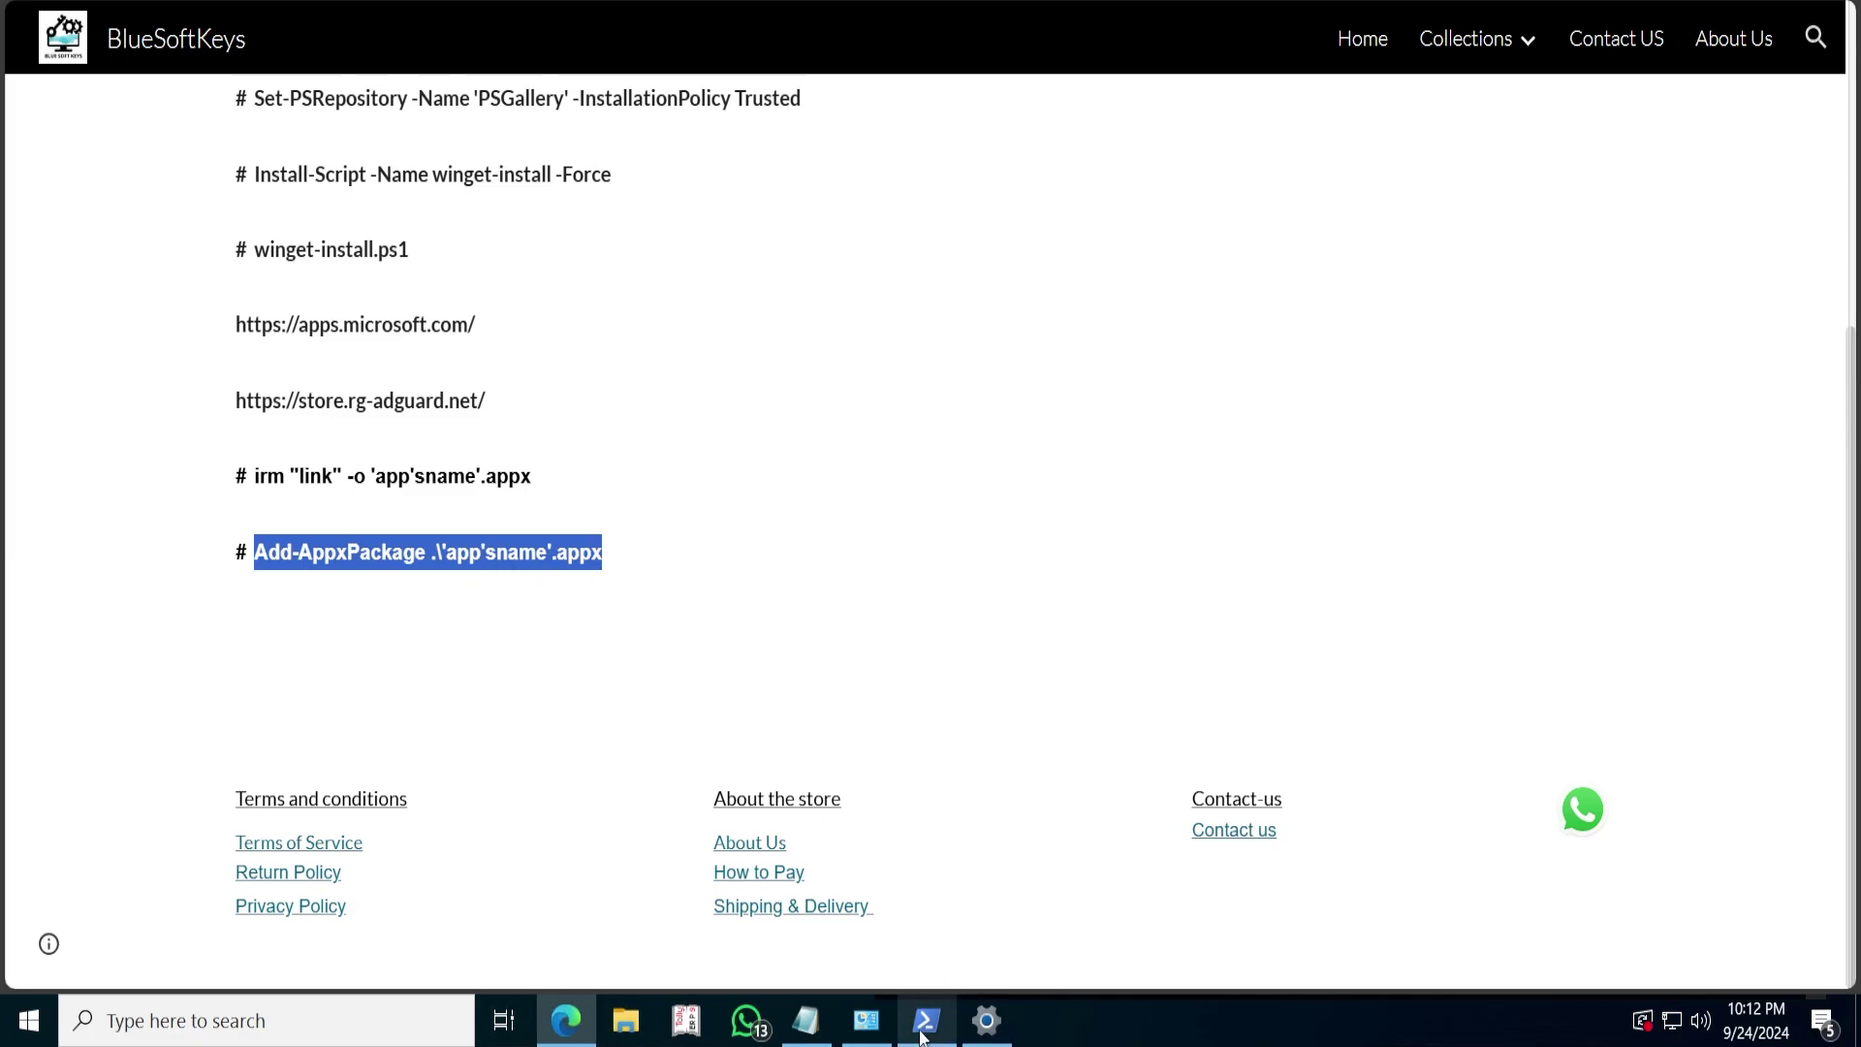
mouse_move(923, 1037)
left_click(942, 945)
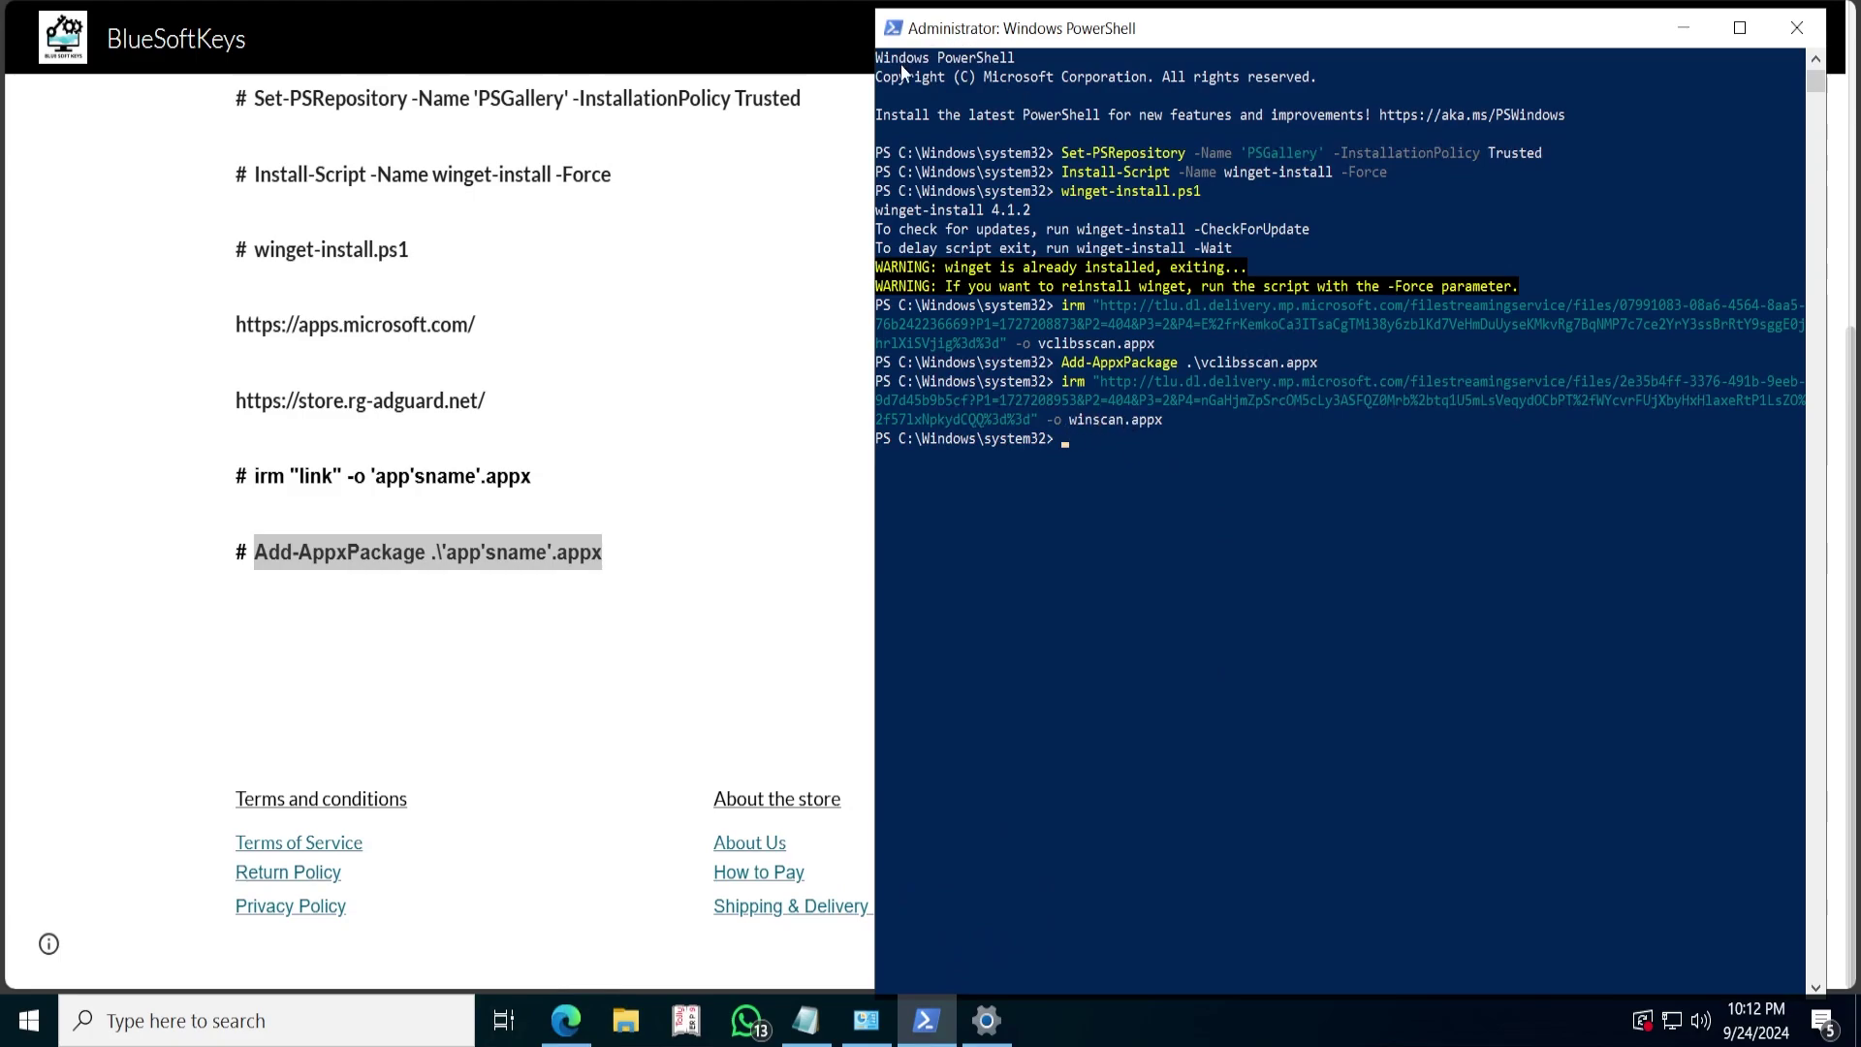
right_click(525, 552)
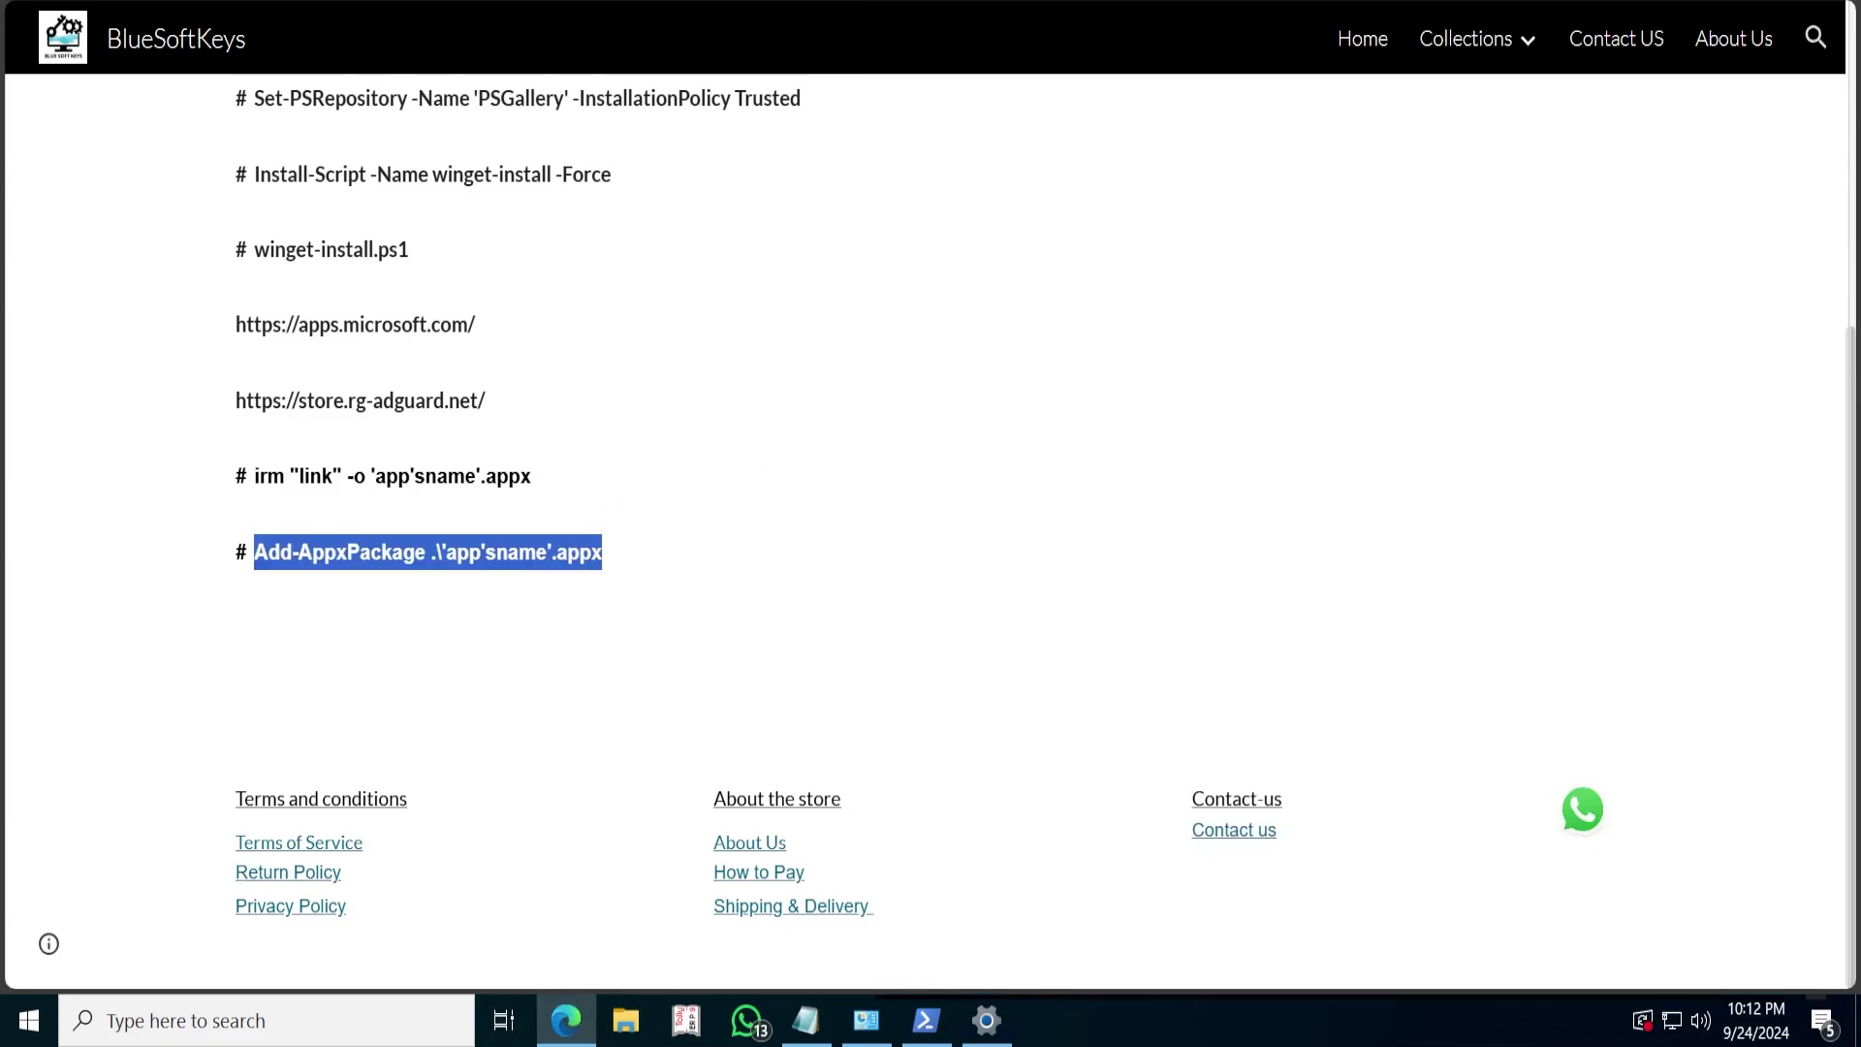
left_click(593, 46)
left_click(926, 1019)
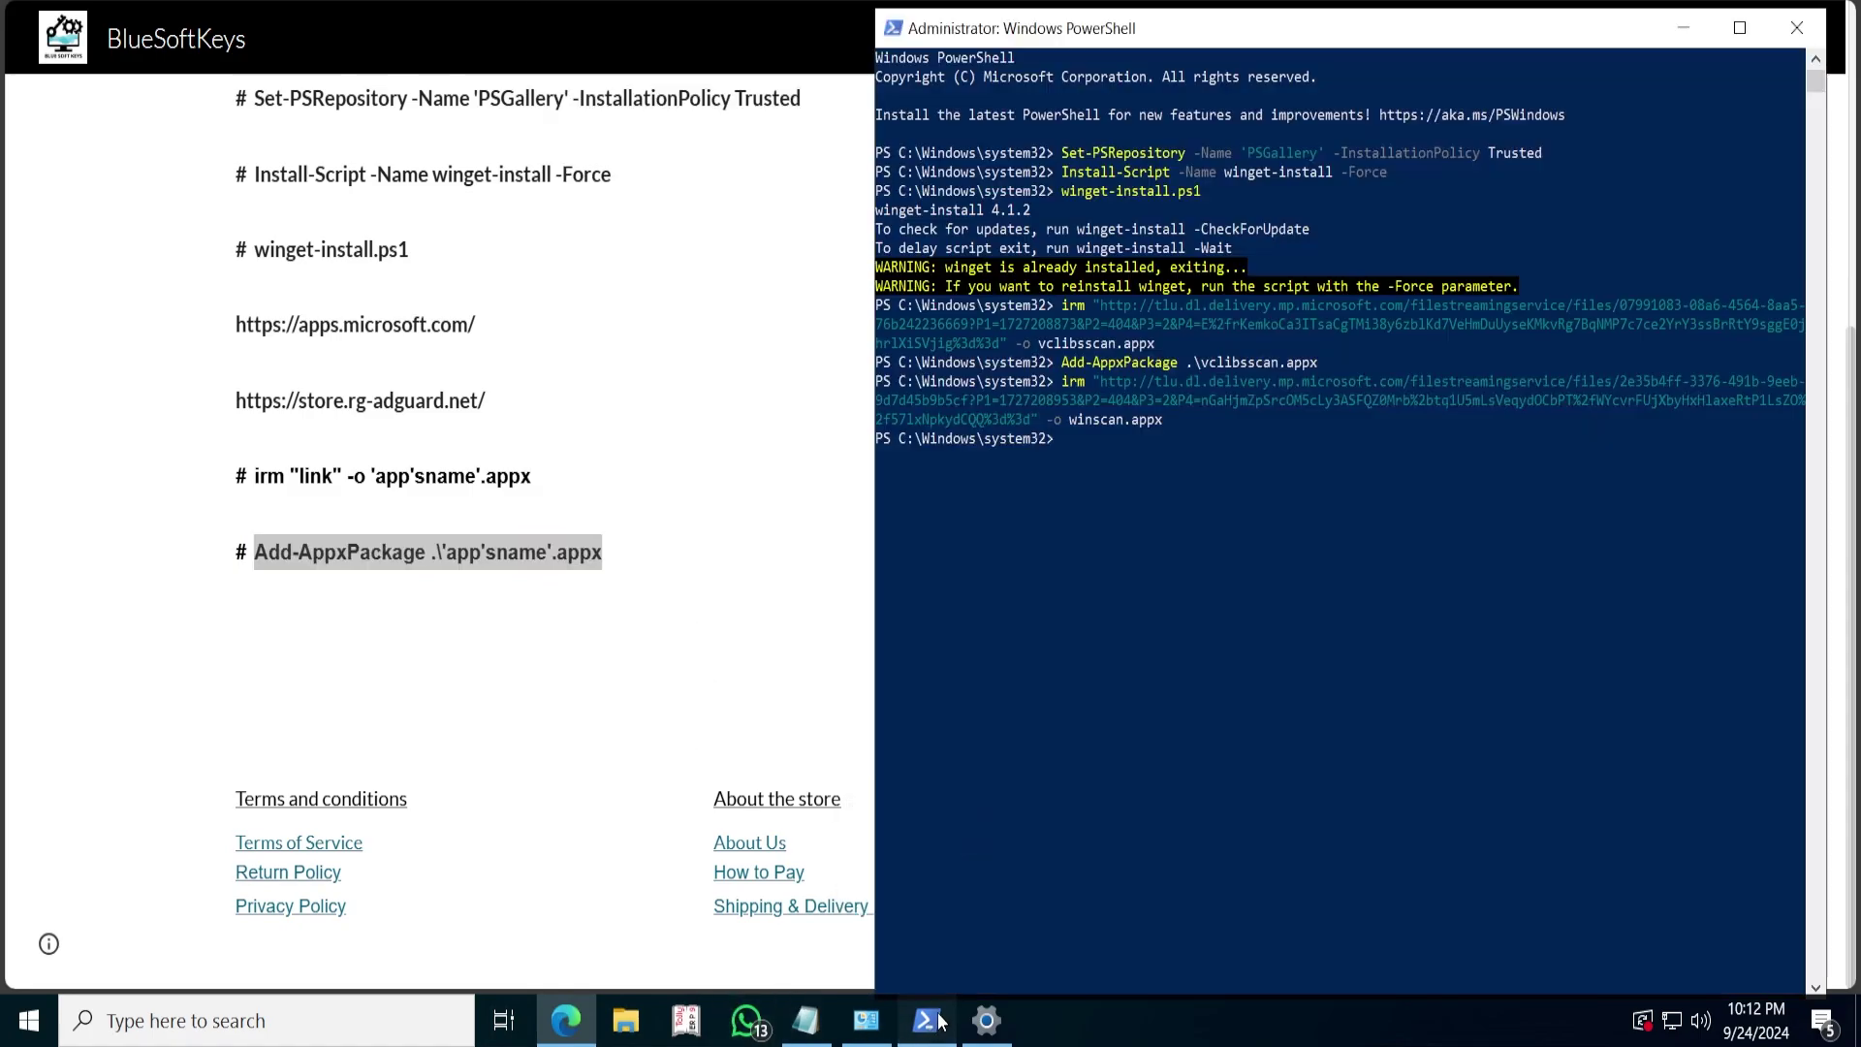
right_click(1114, 450)
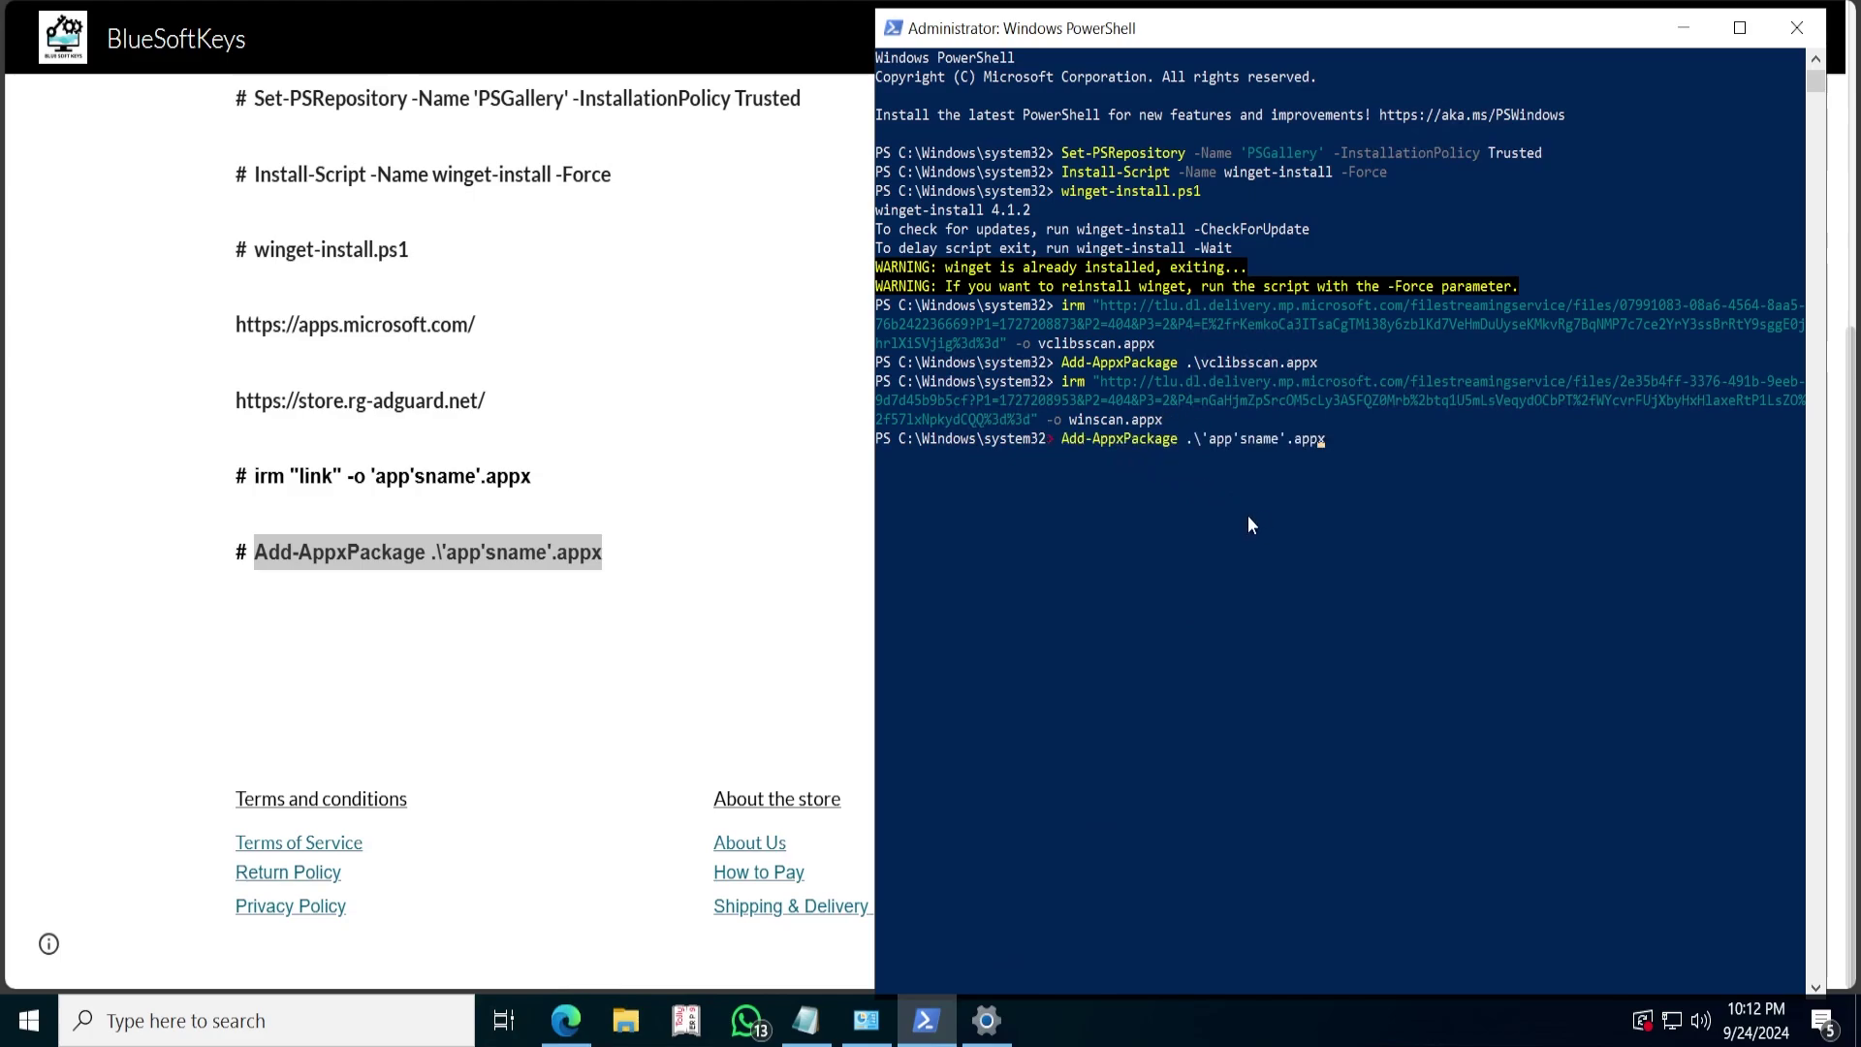
- Change the pasted command to Add-AppxPackage .\winscan.appx and run it to install the Windows Scan package
key("Left")
key("Left")
key("Left")
key("Left")
key("BackSpace")
key("BackSpace")
key("BackSpace")
key("BackSpace")
key("BackSpace")
key("BackSpace")
key("BackSpace")
key("BackSpace")
key("BackSpace")
key("BackSpace")
key("BackSpace")
type("winscan")
key("Return")
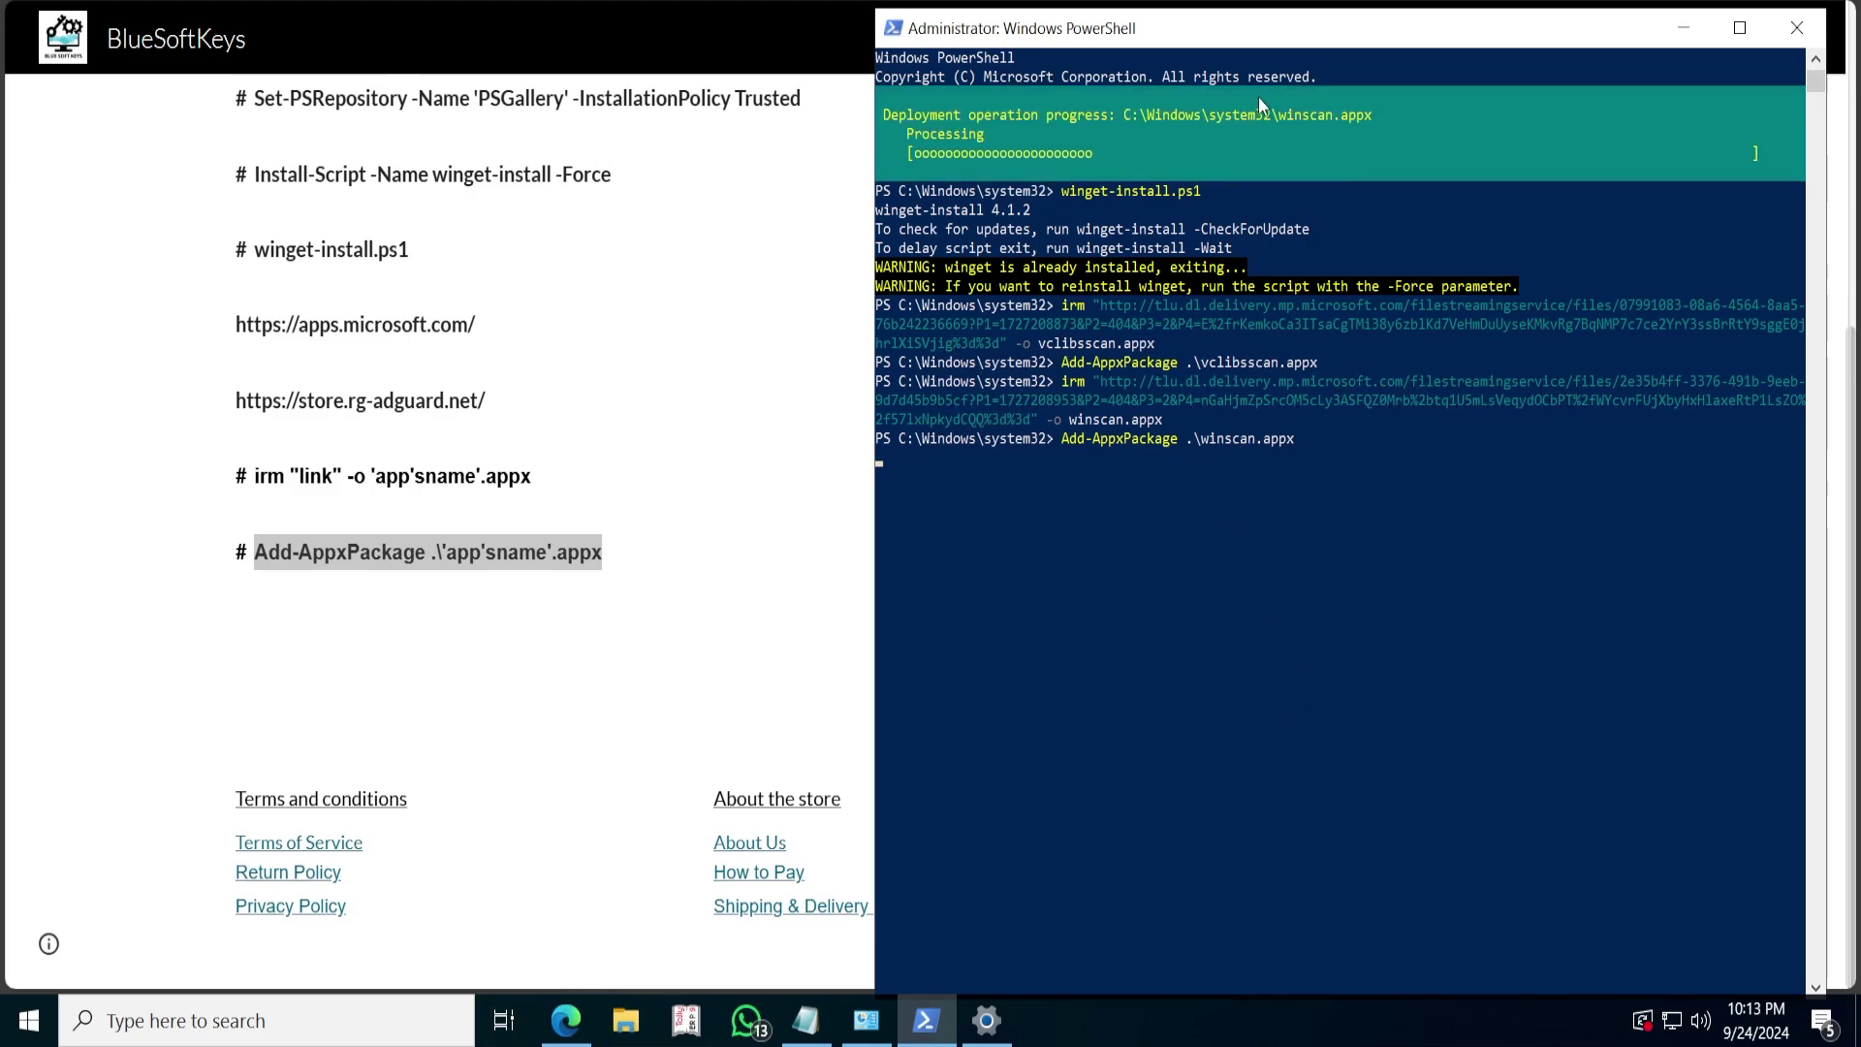
- Shift the PowerShell window slightly aside and launch the newly installed Scan app
left_click_drag(1305, 42, 1272, 38)
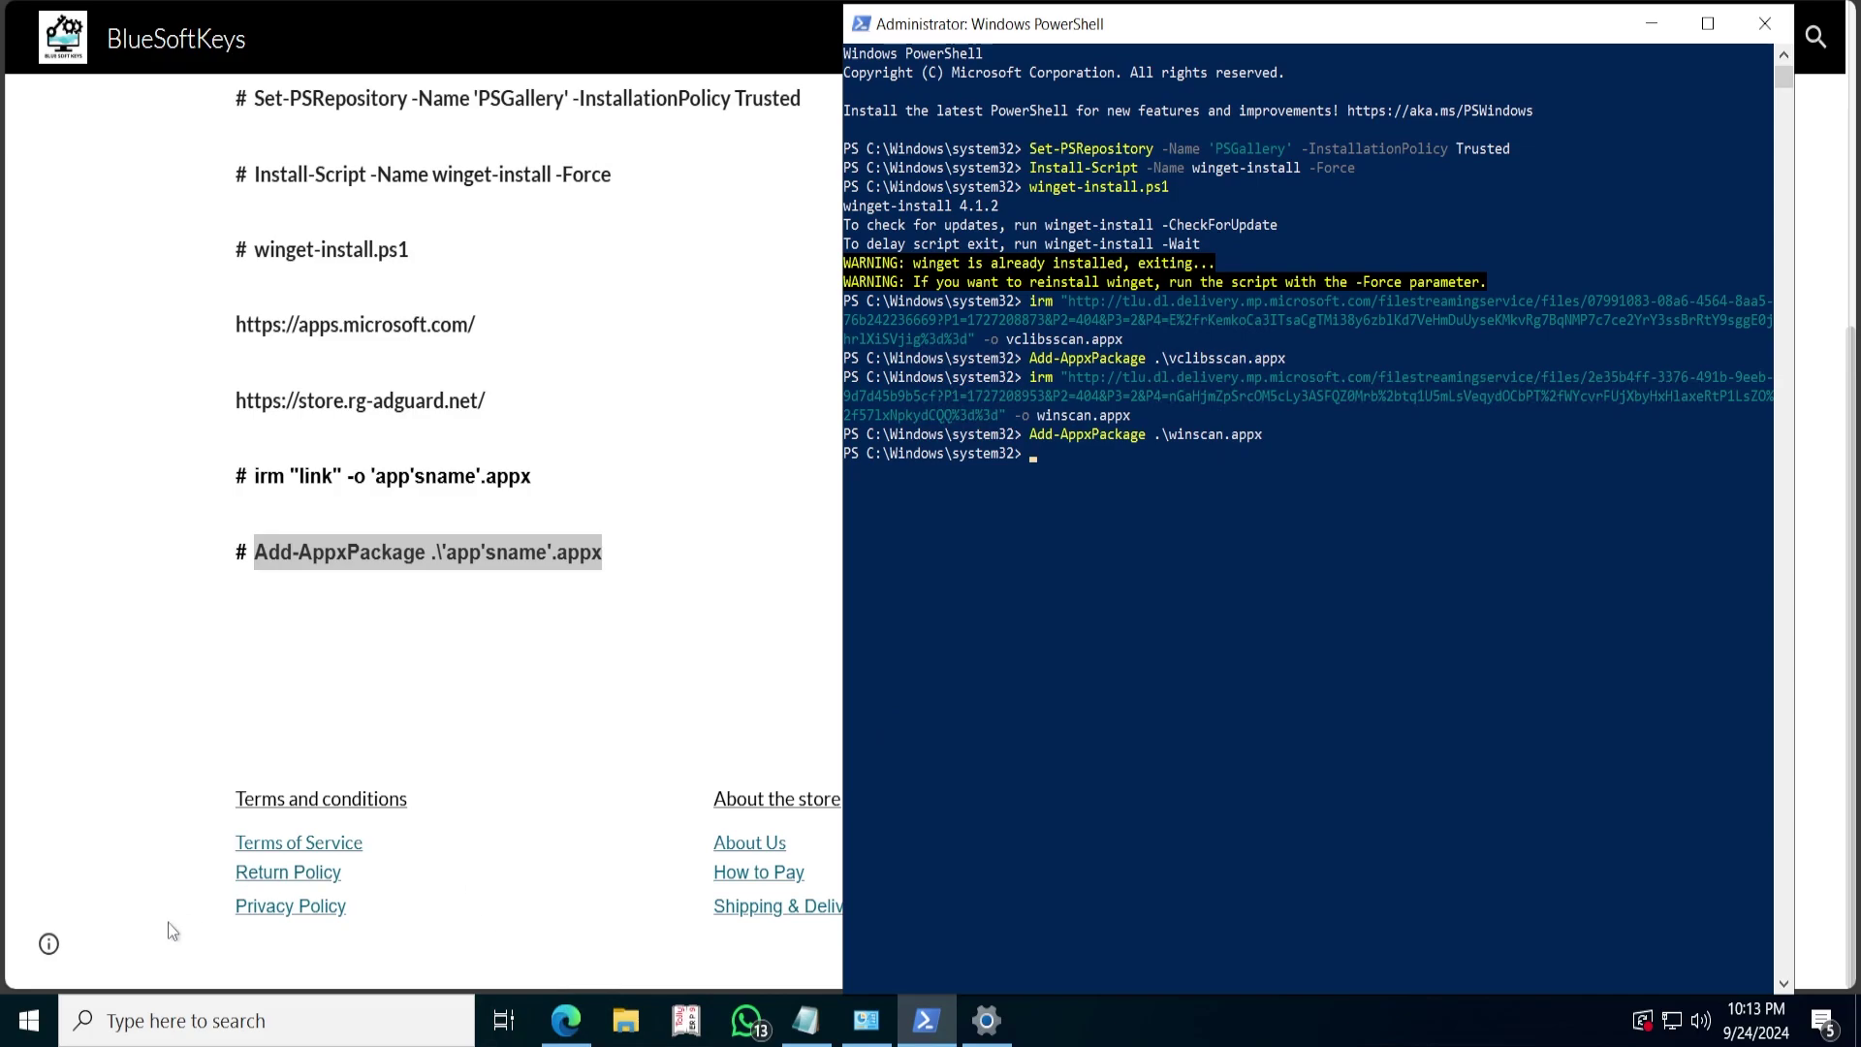
left_click(42, 1022)
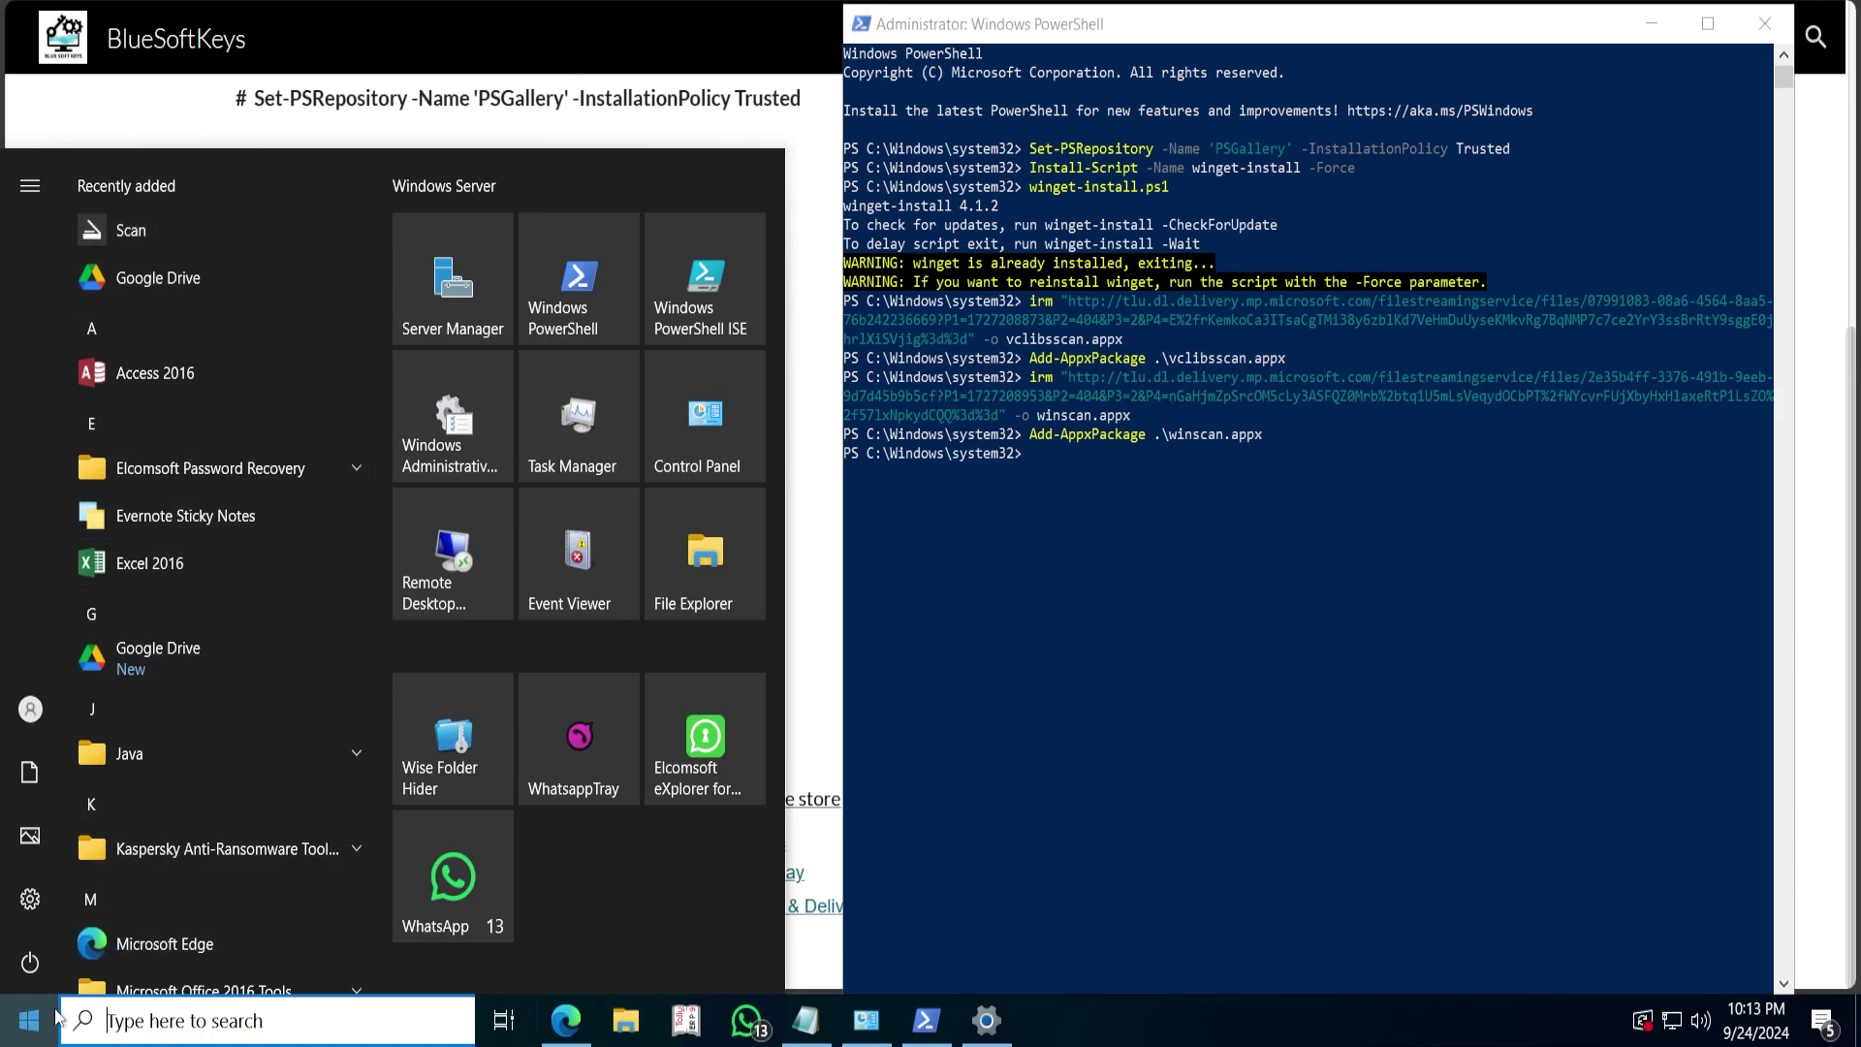
left_click(142, 230)
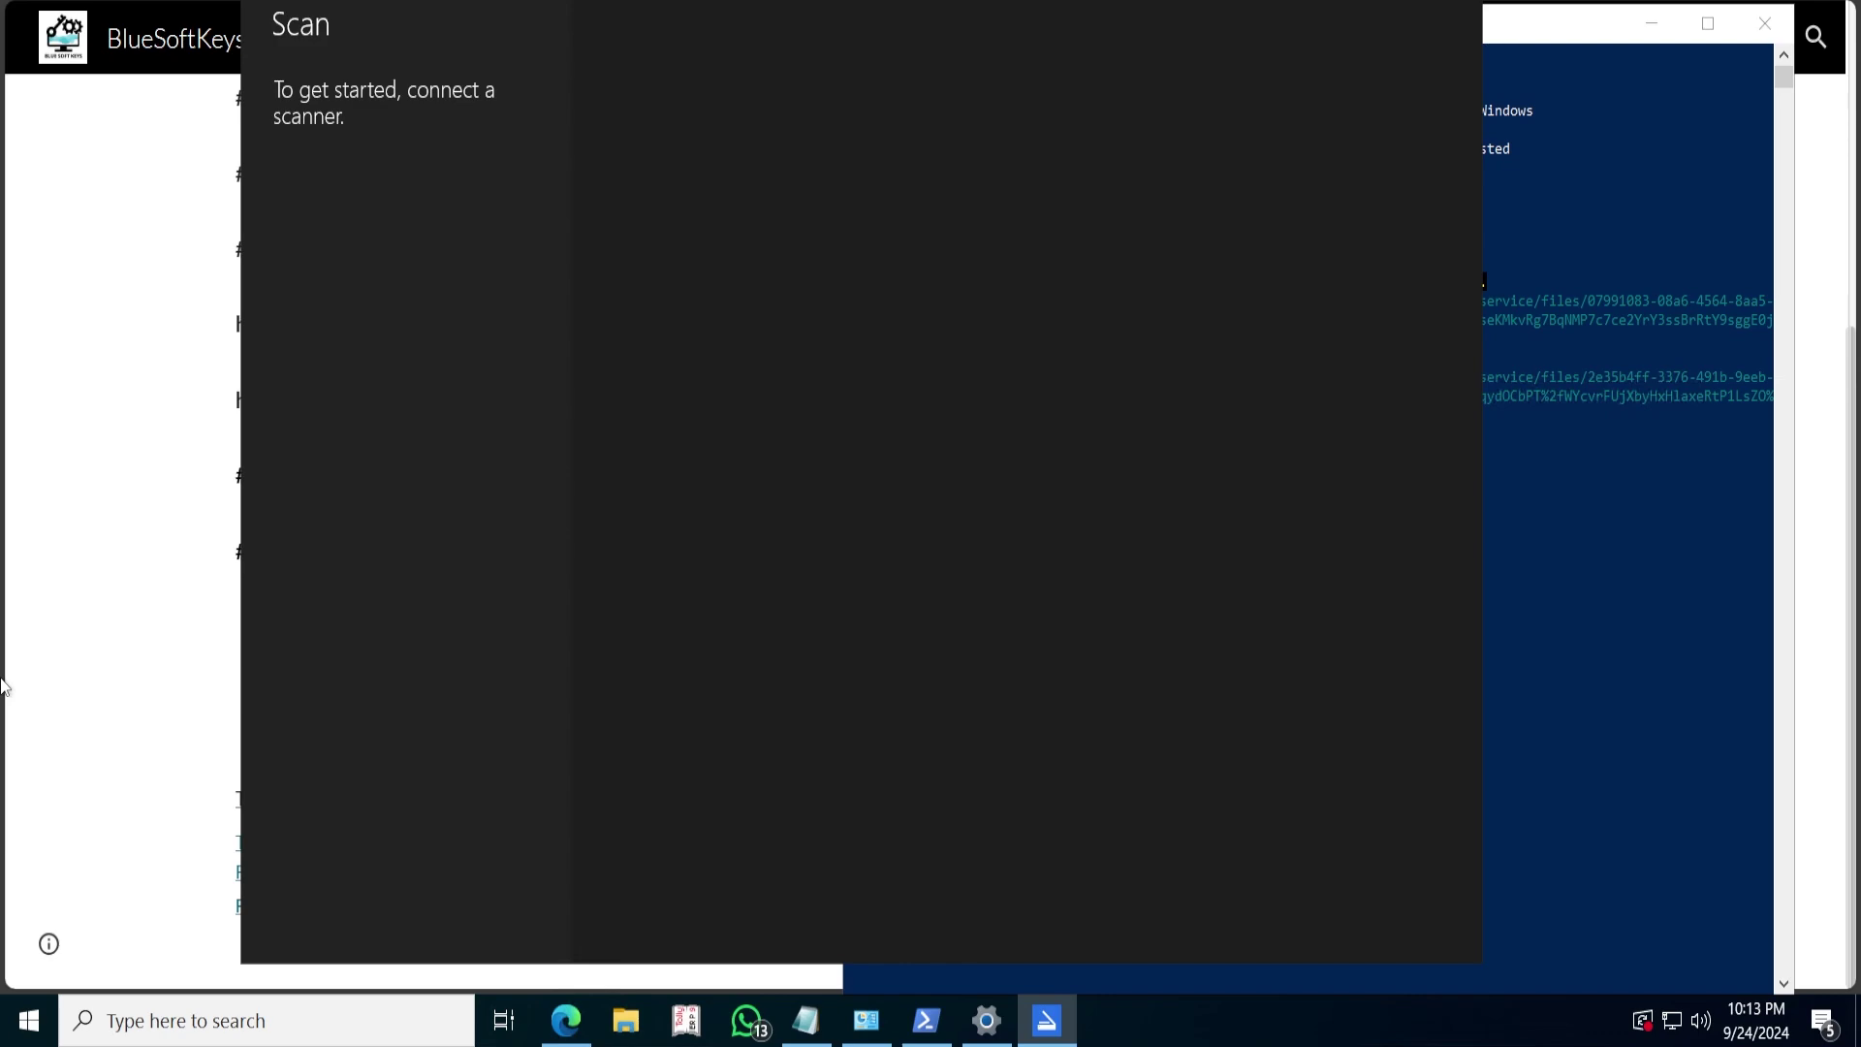
- Search for the Store app on both the Windows Server and the local Windows desktop, and close the search
left_click(29, 1020)
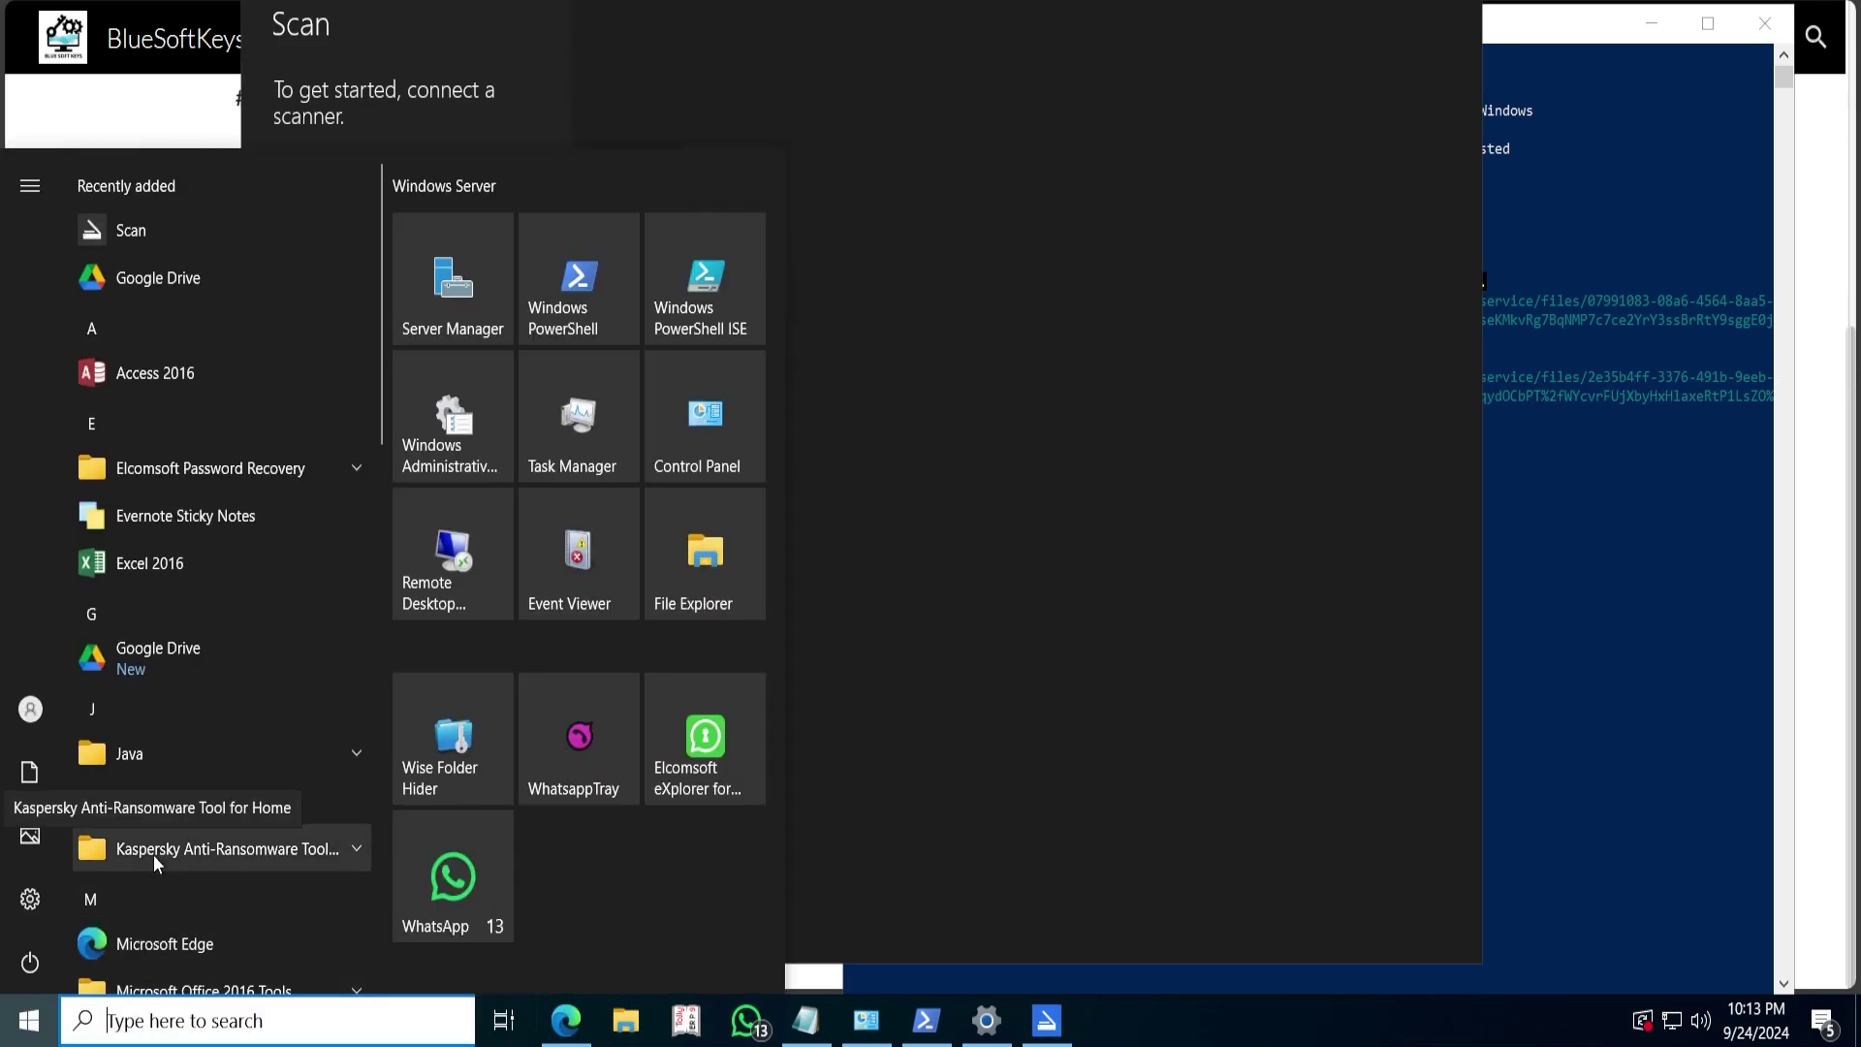
type("stor")
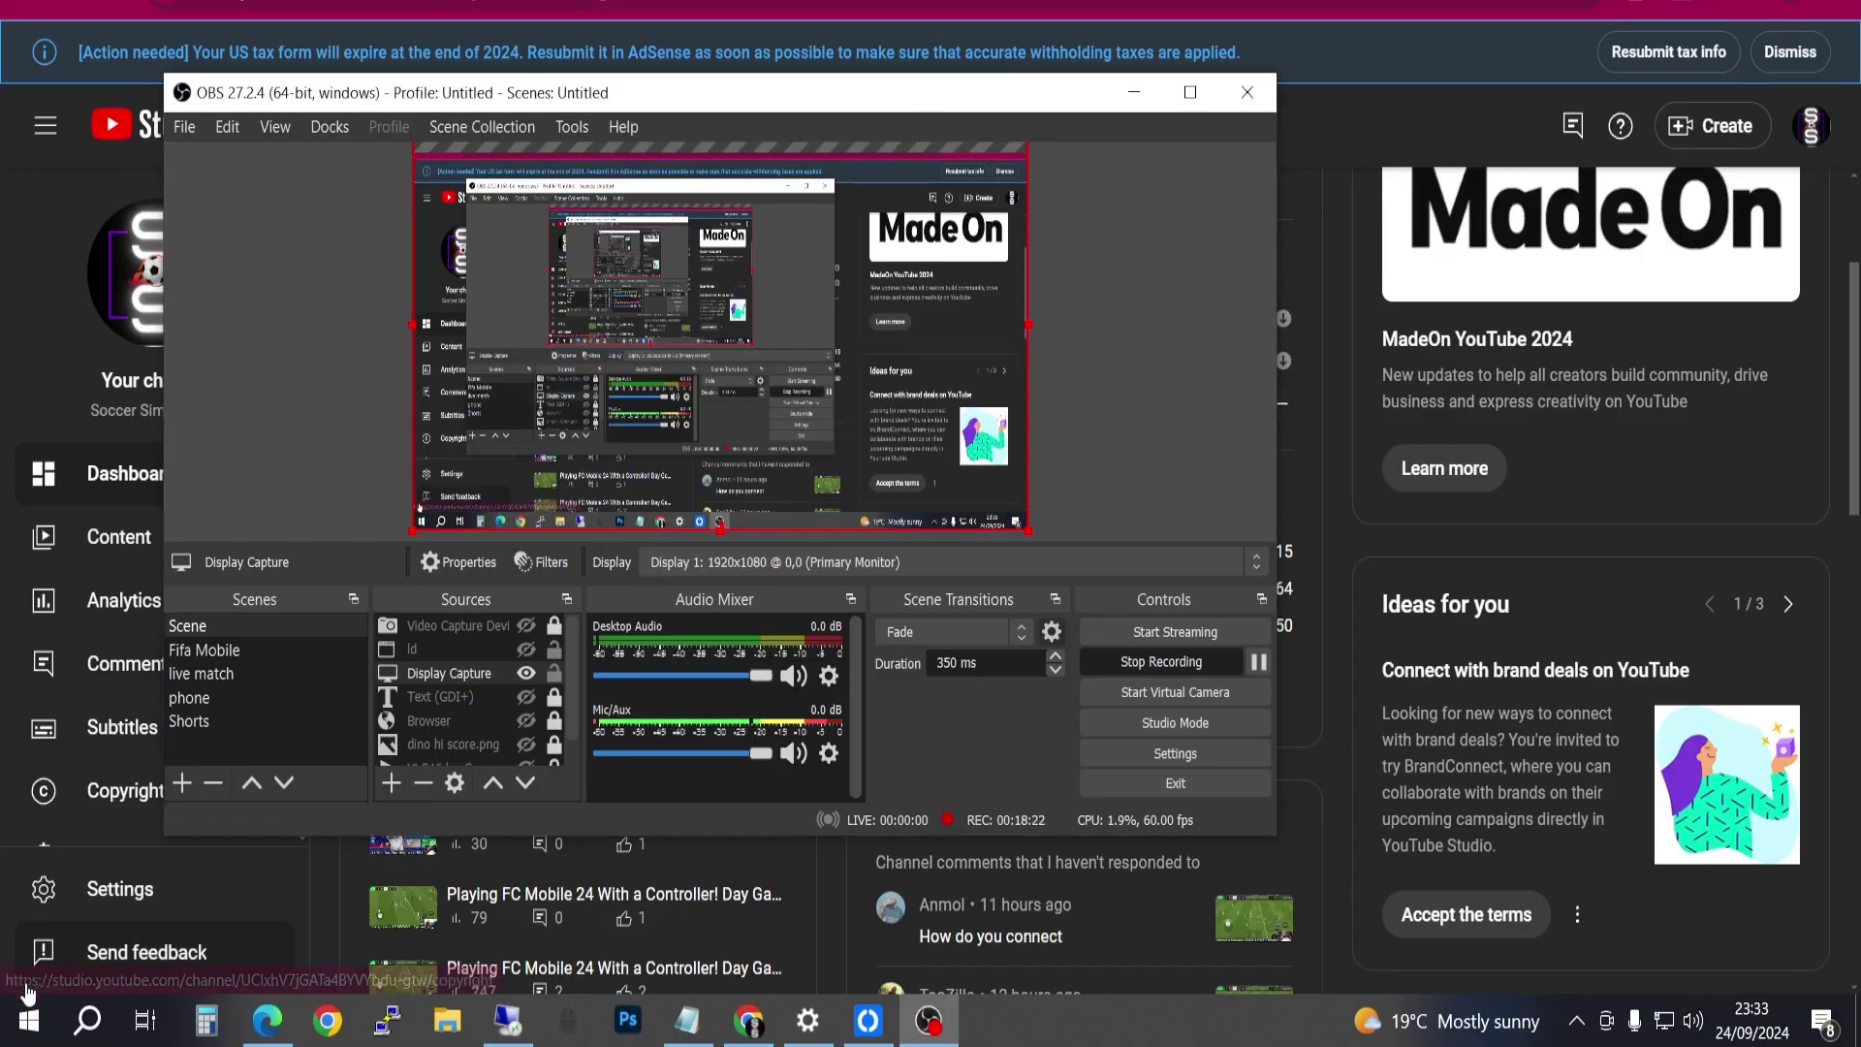
left_click(1133, 92)
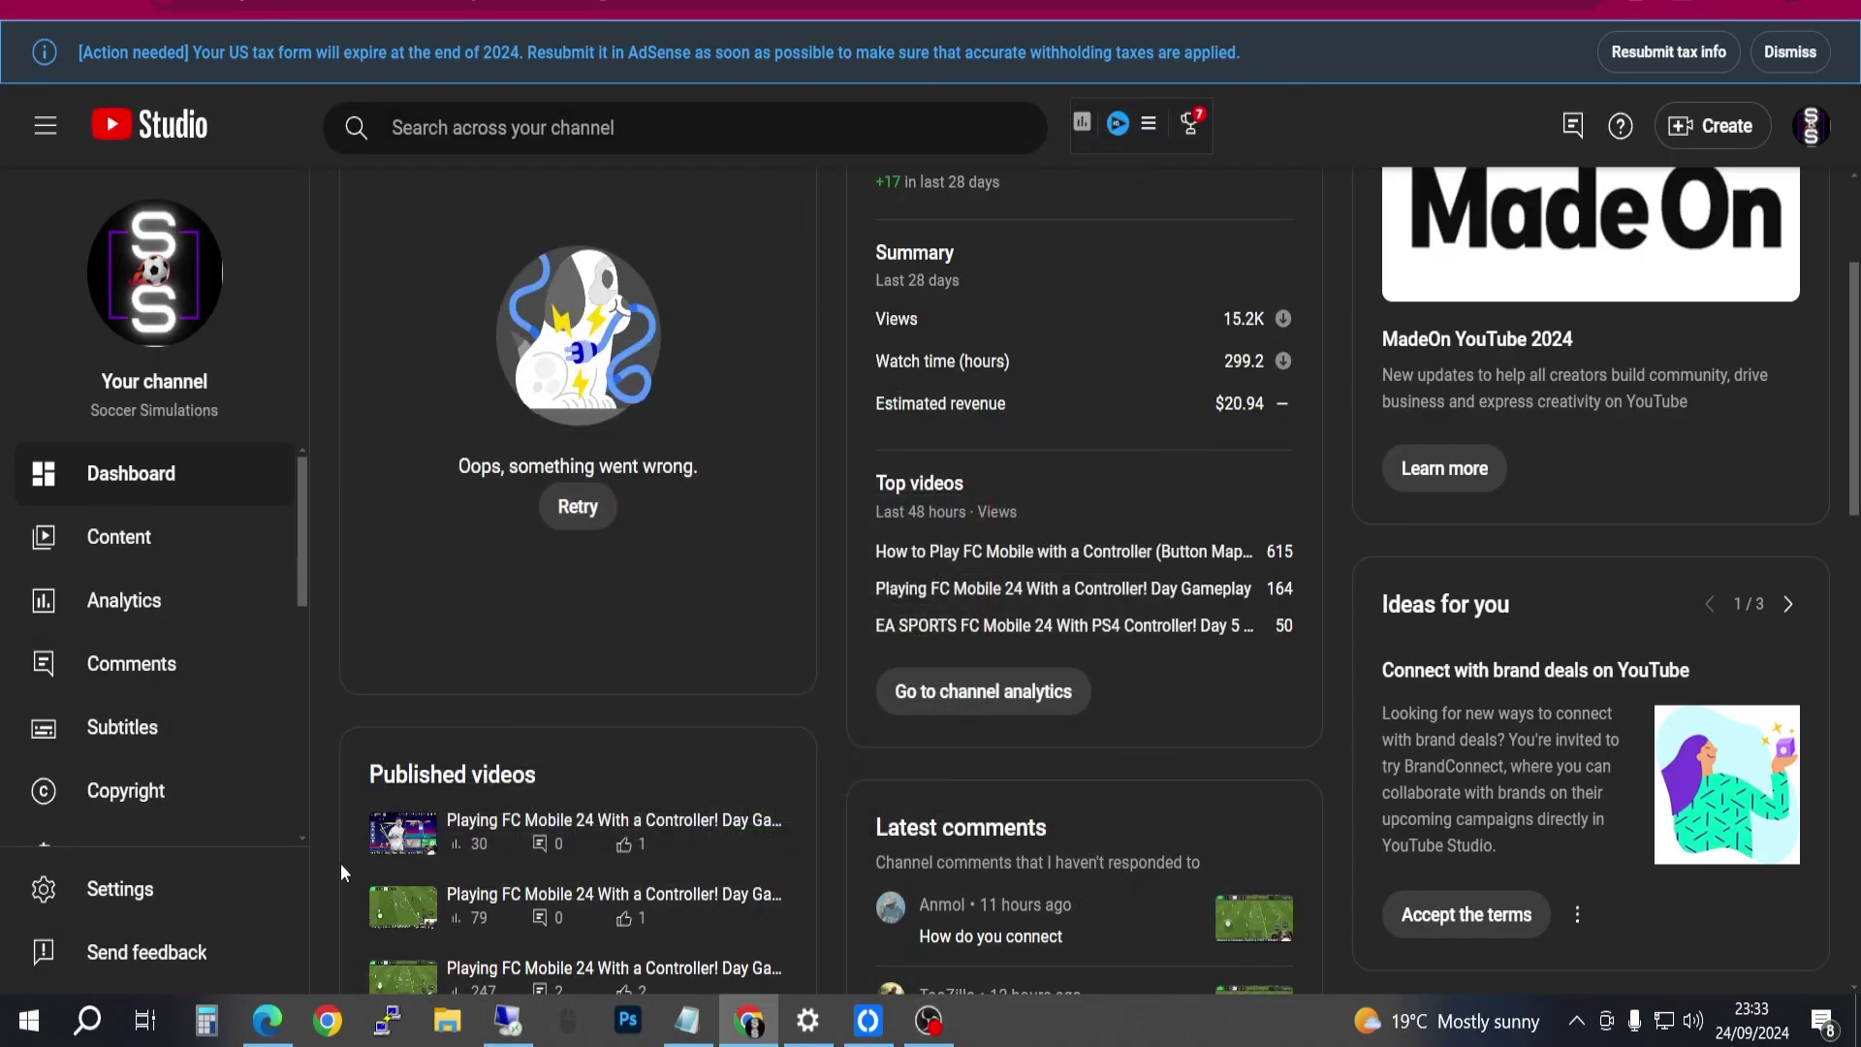
left_click(29, 1019)
type("sto")
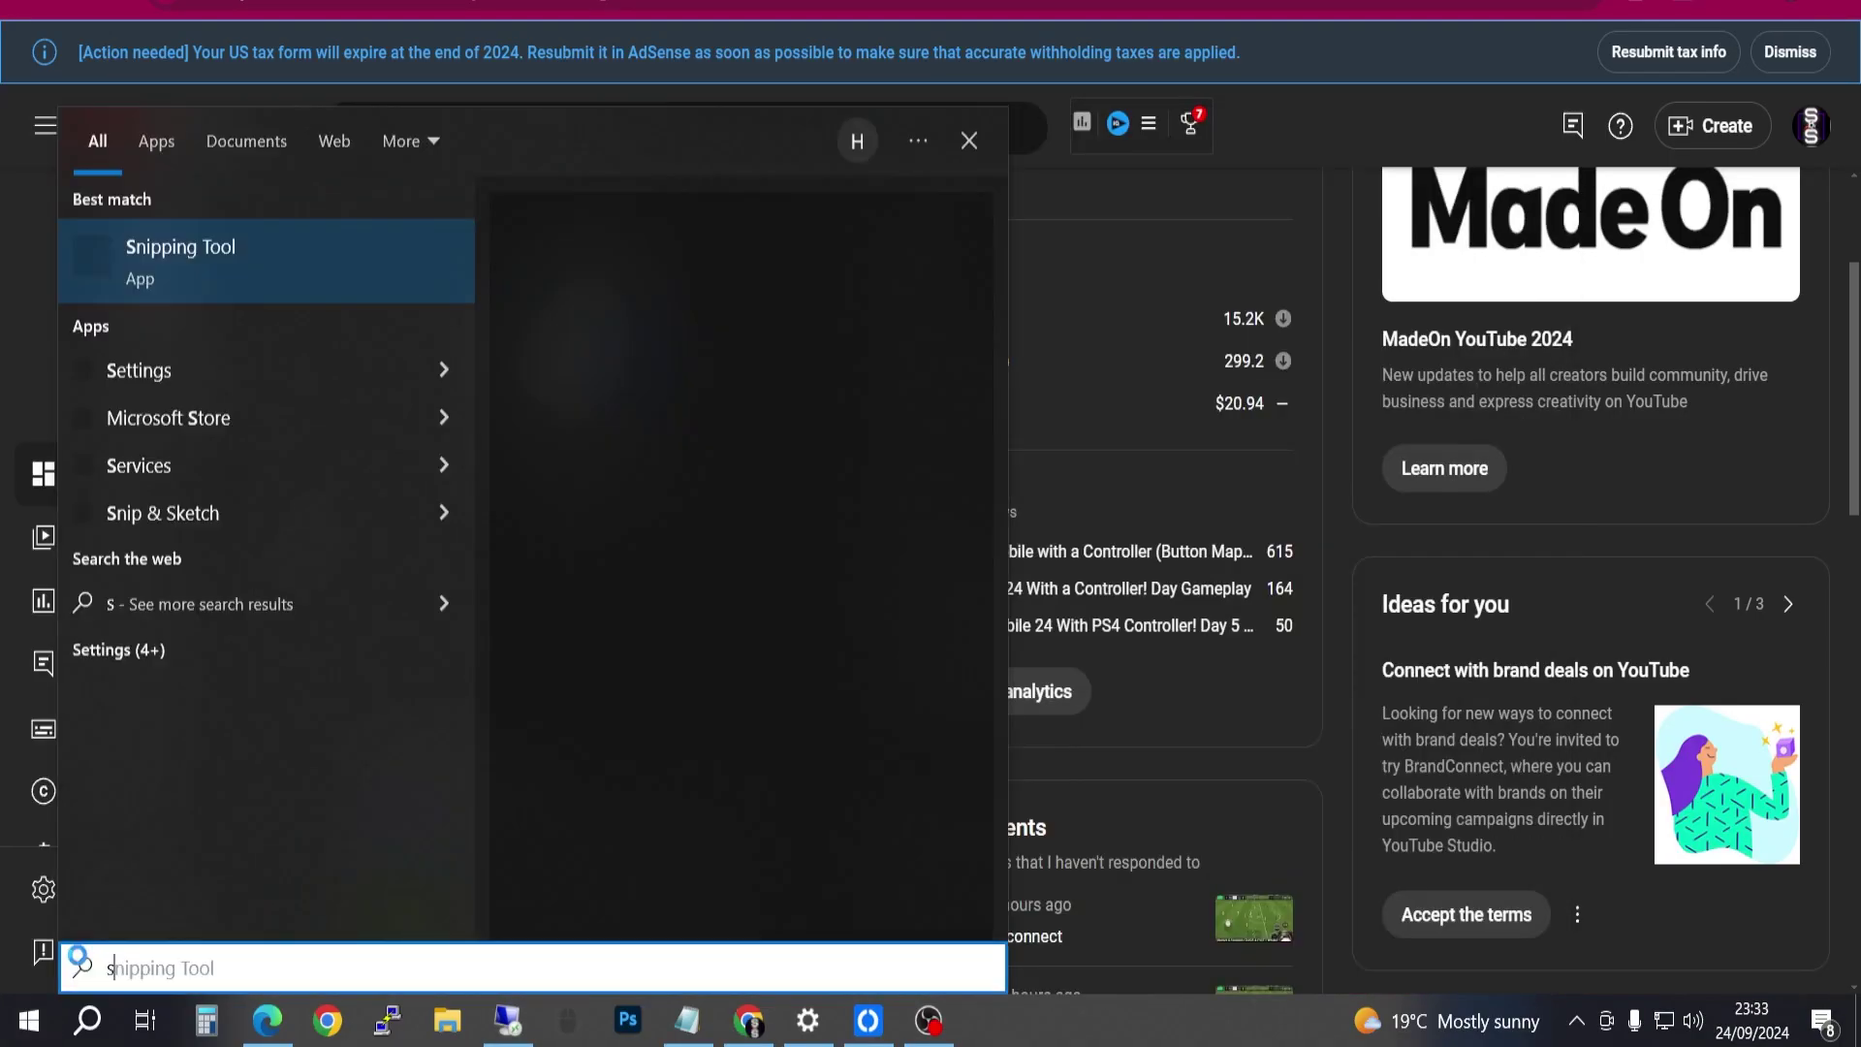
type("r")
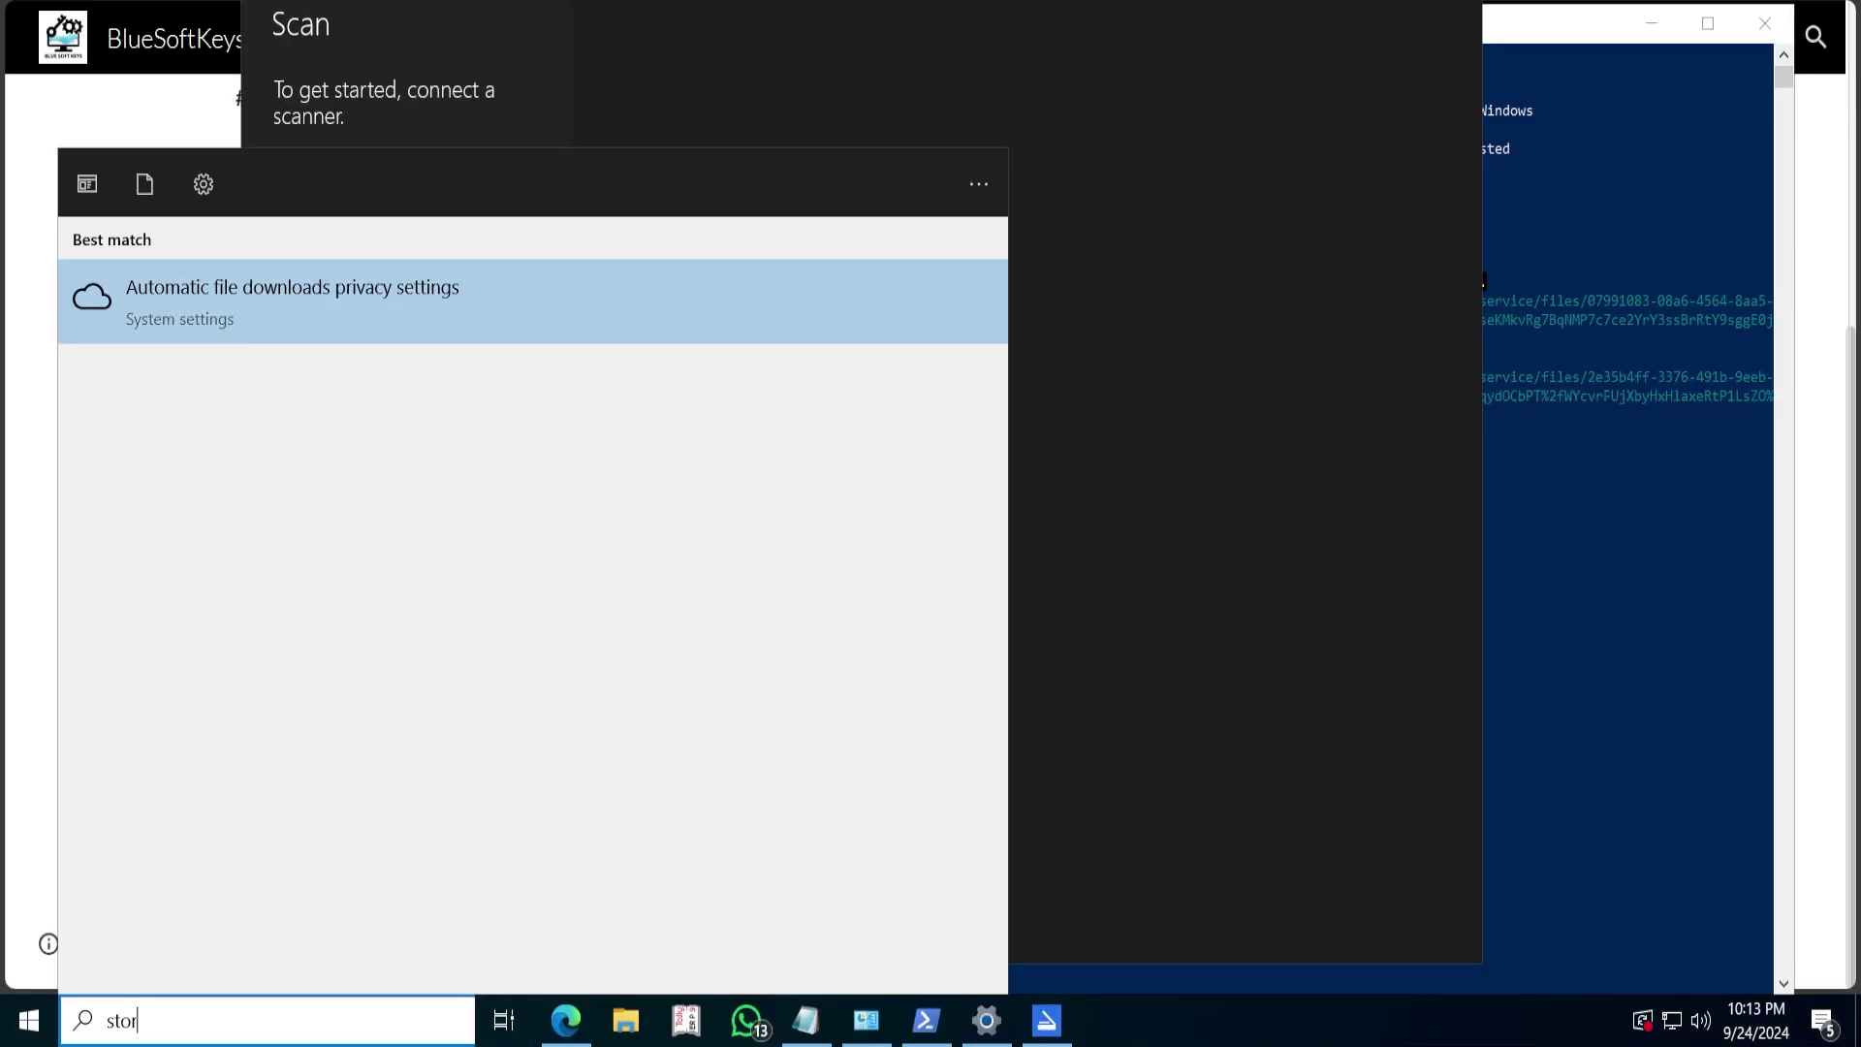
key("Escape")
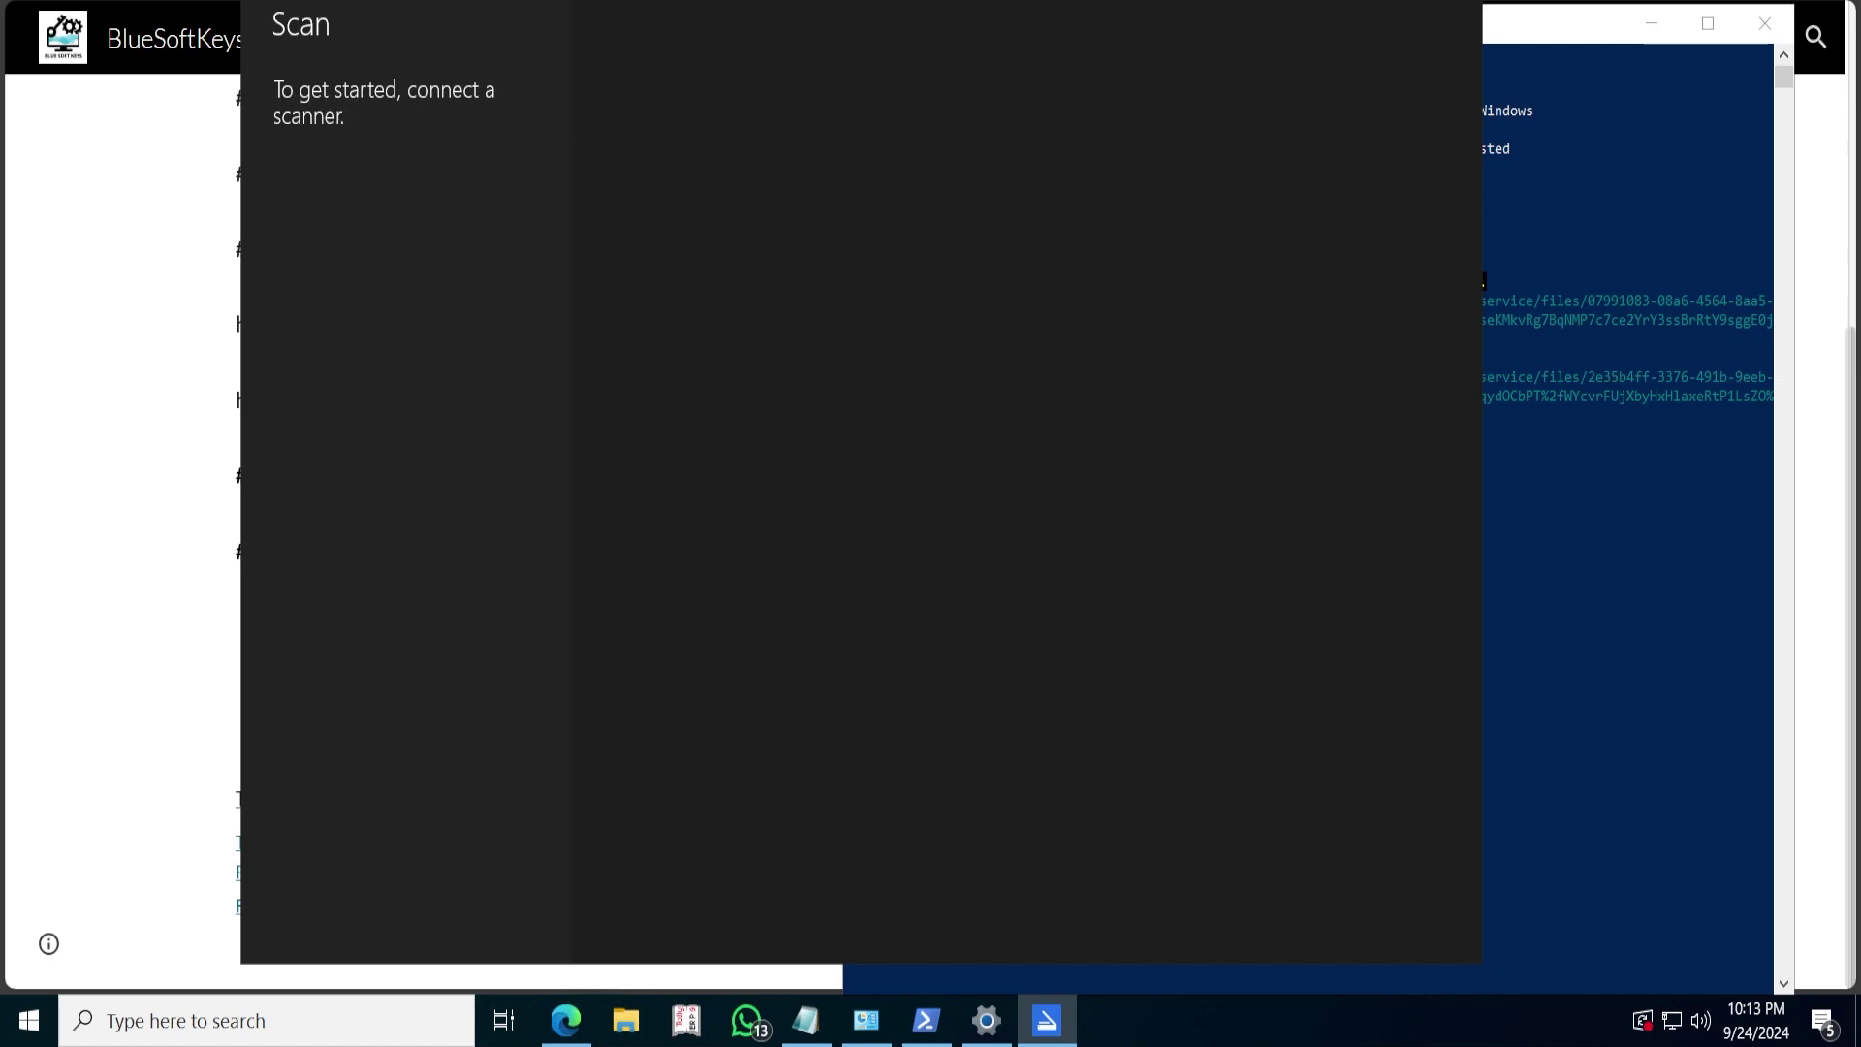
- Look over the executed commands in PowerShell and bring the Scan app window back to the front
key("alt+Tab")
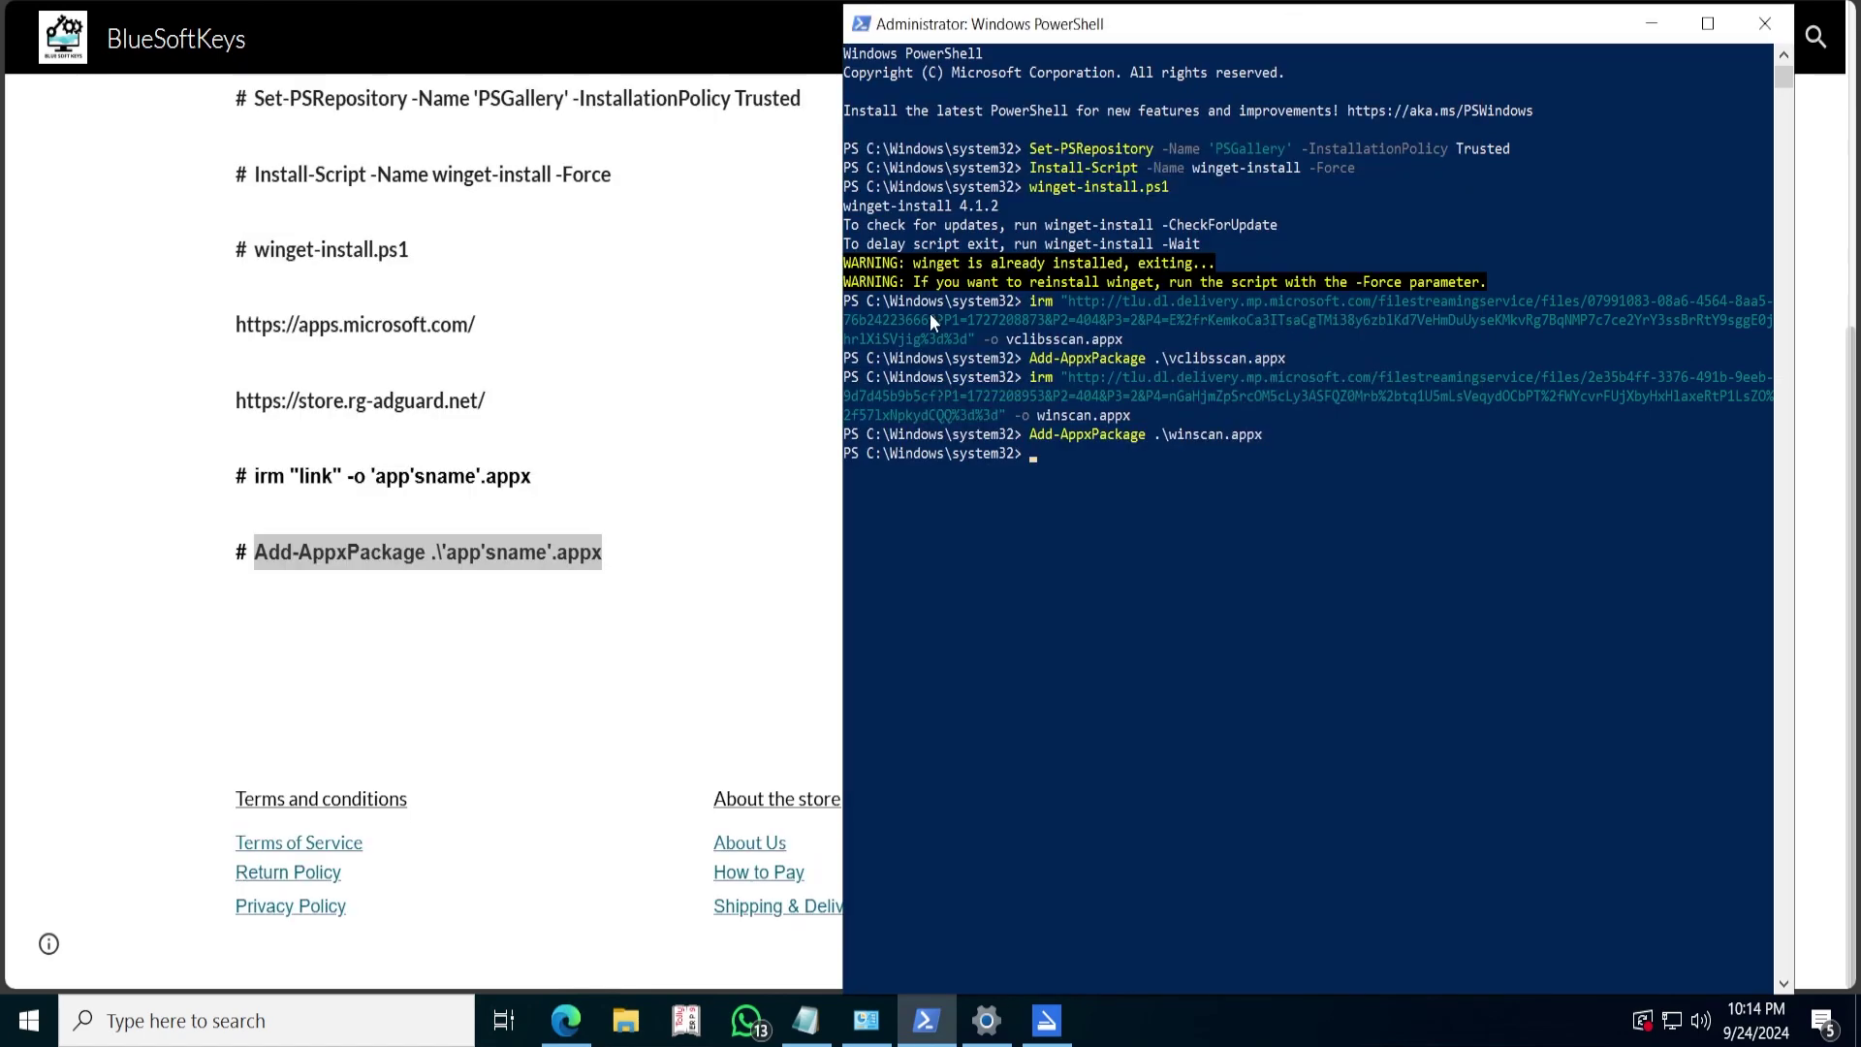
left_click(1050, 1023)
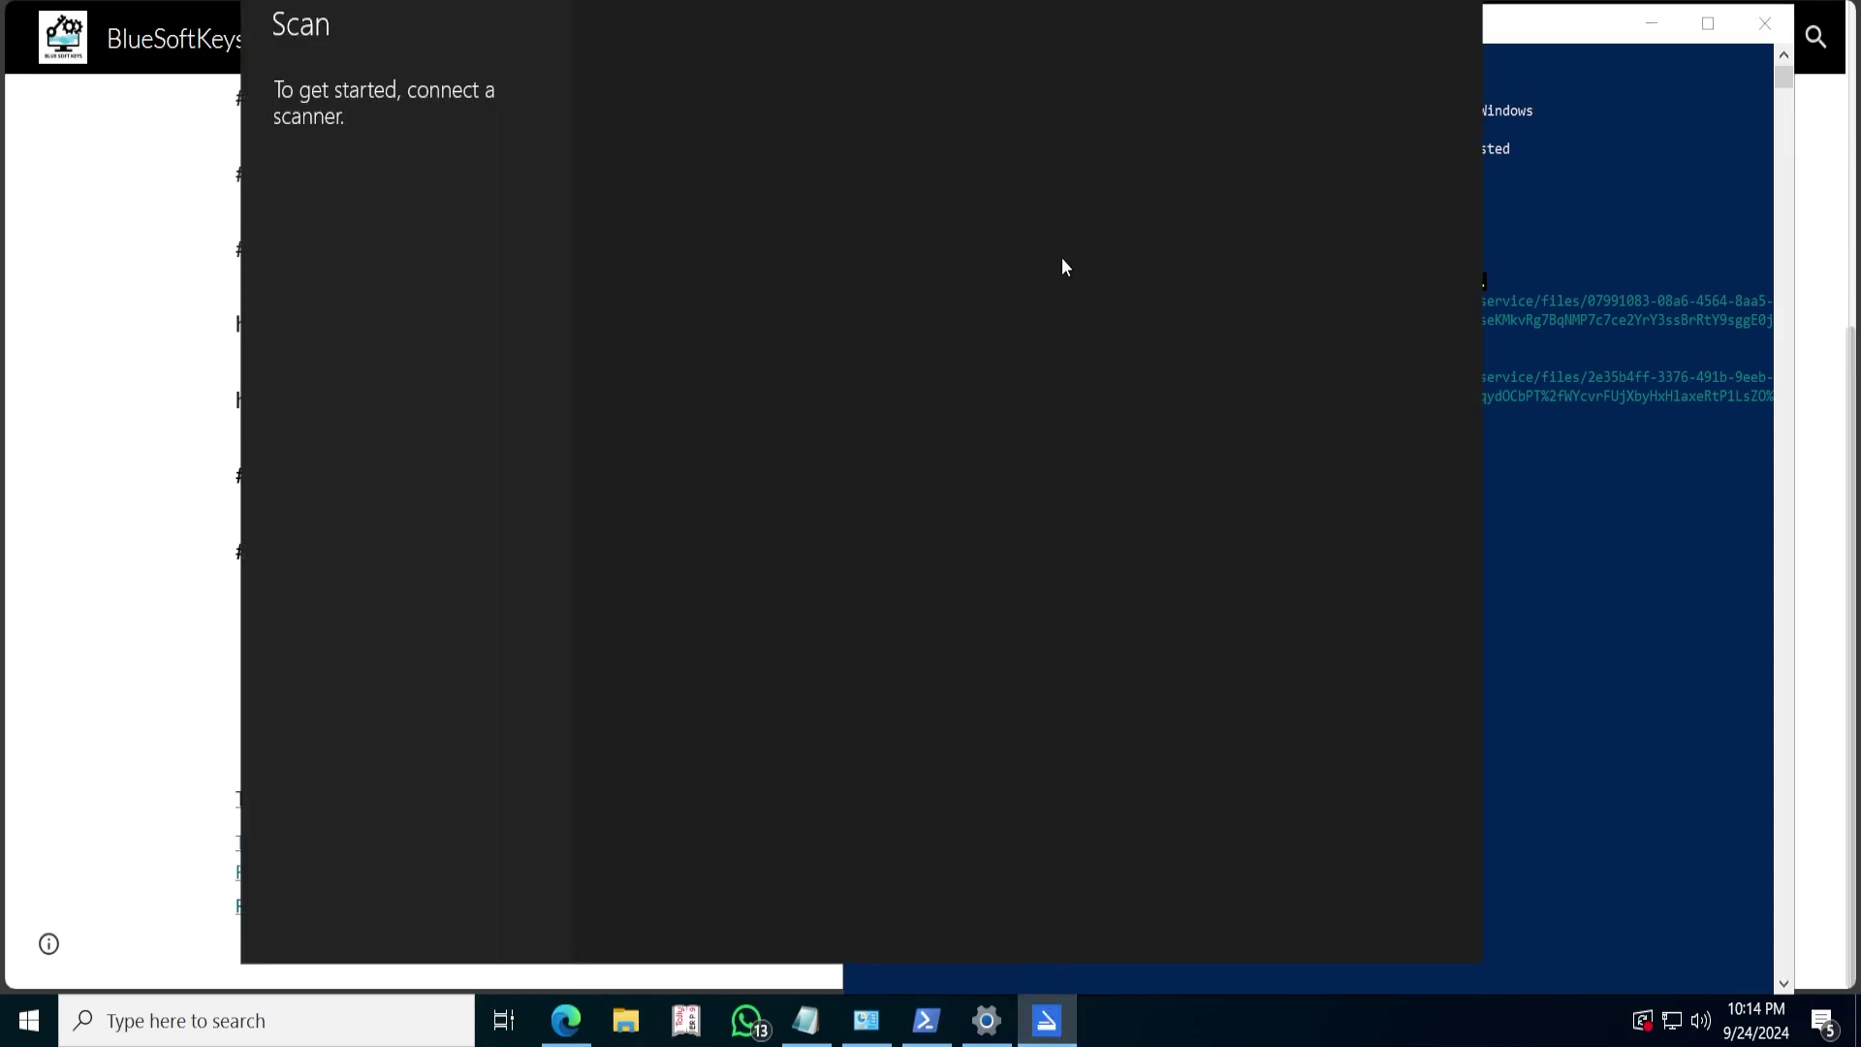